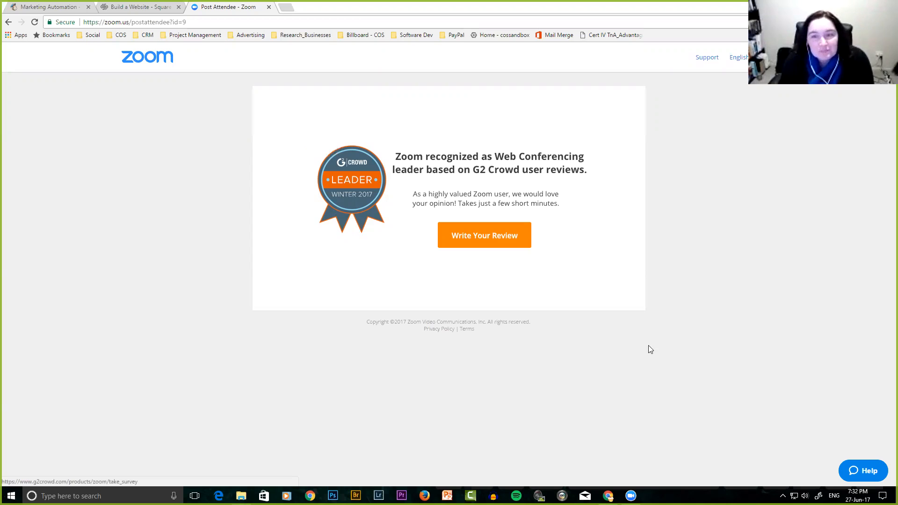
Open a new Chrome tab and load gdni.com.au by entering 'gdni'.
left_click(285, 8)
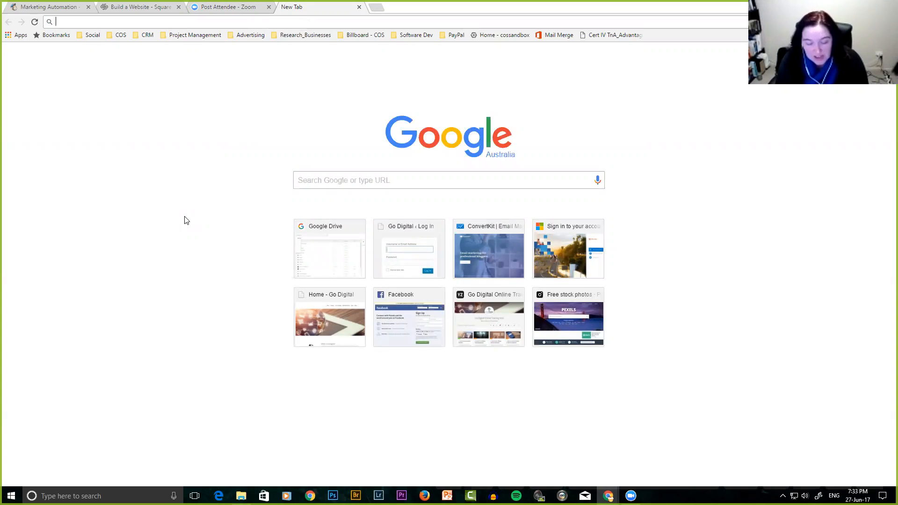
type("gdni")
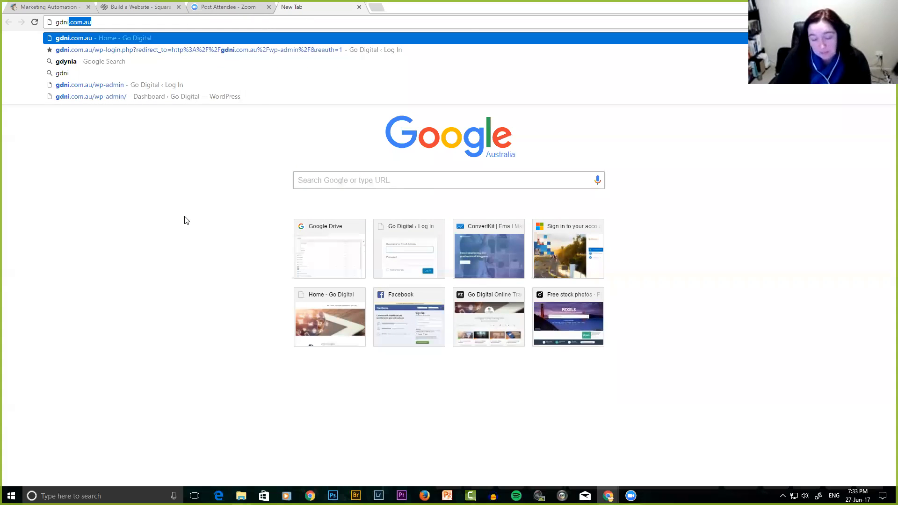
key("Return")
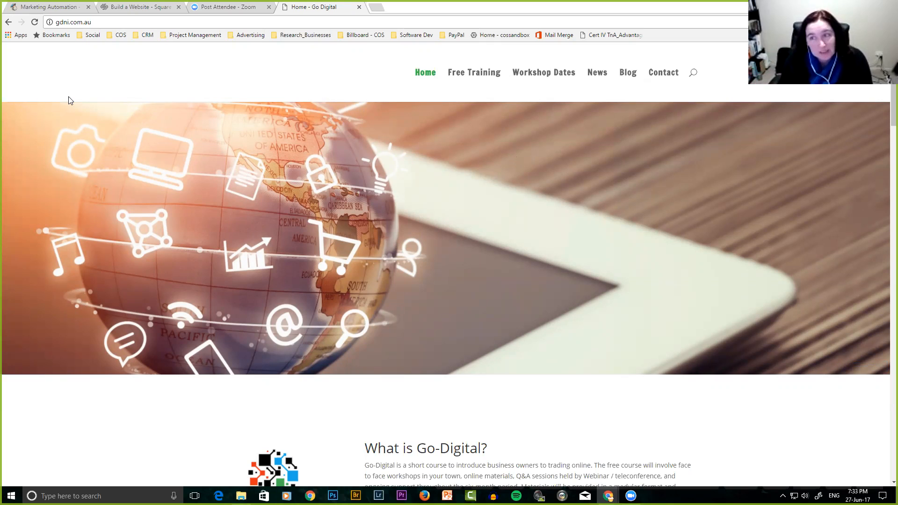
Back on MailChimp, preview the free signup form, return to the homepage, then go to login.
left_click(57, 12)
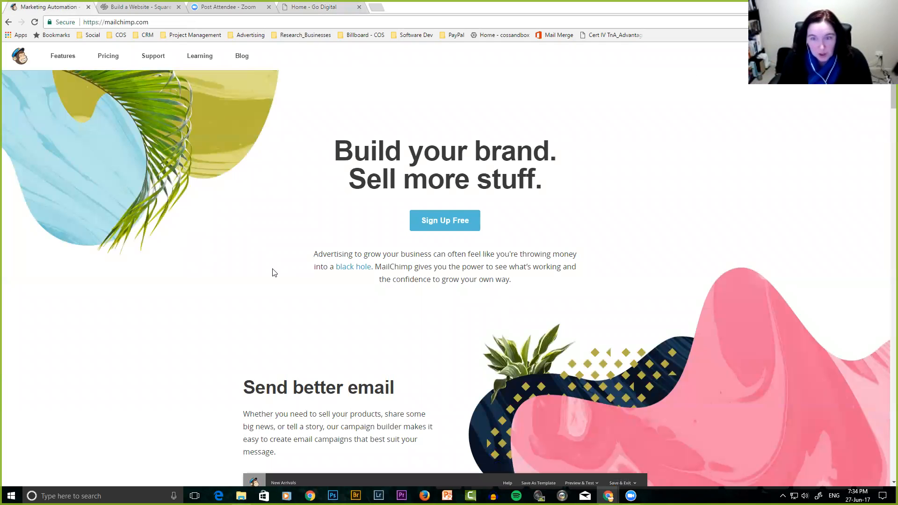
left_click(450, 219)
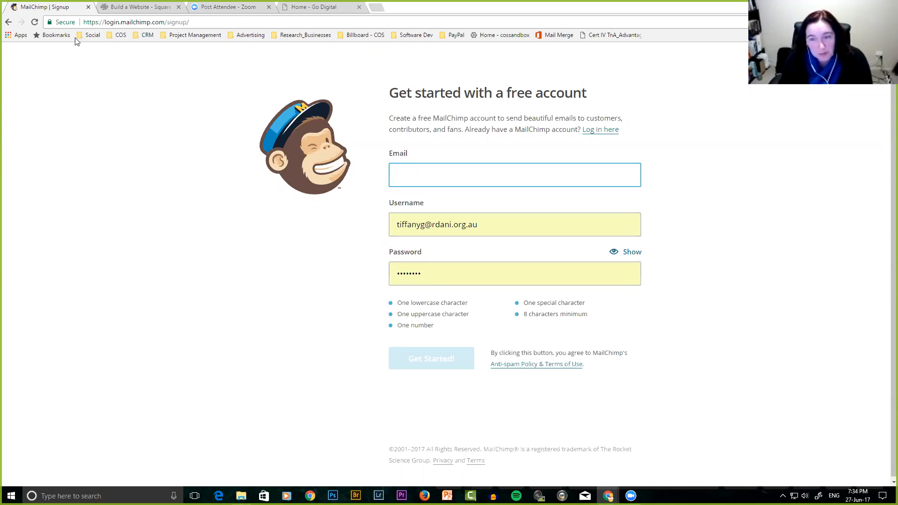
left_click(9, 22)
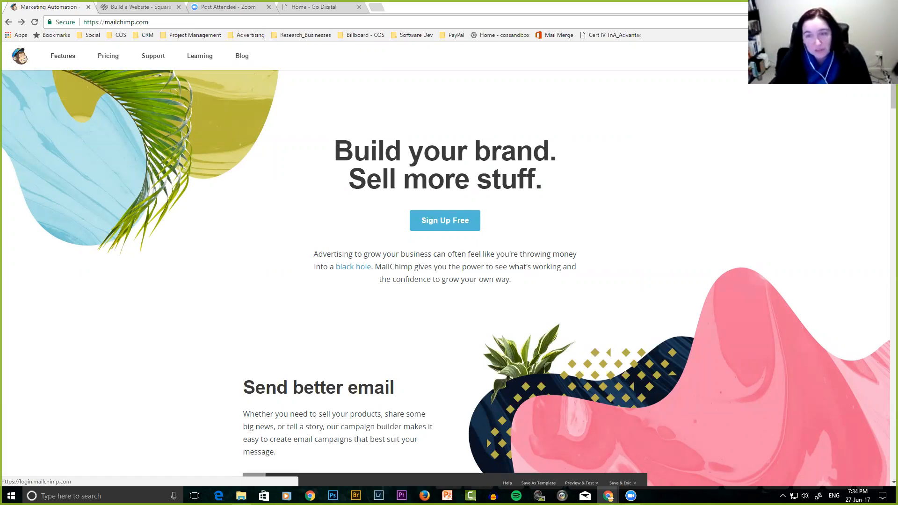
left_click(812, 56)
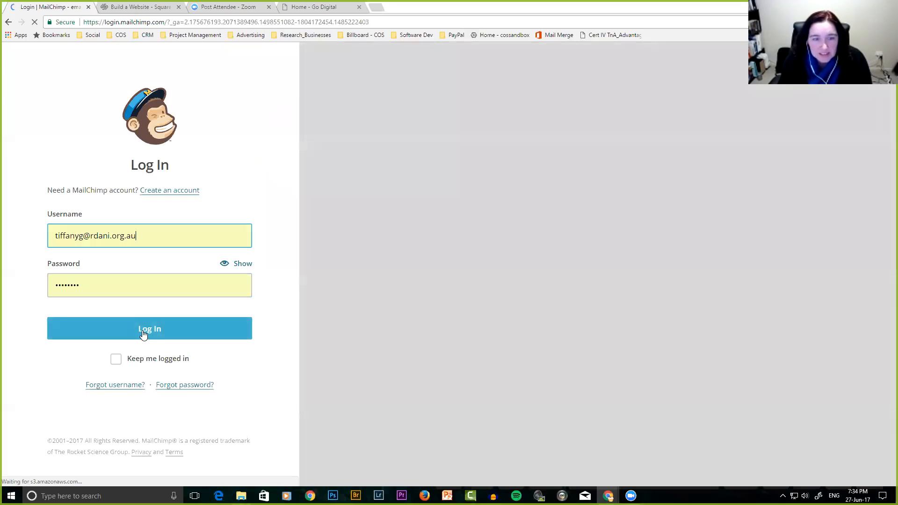
Log in to MailChimp with the saved username and password.
left_click(143, 332)
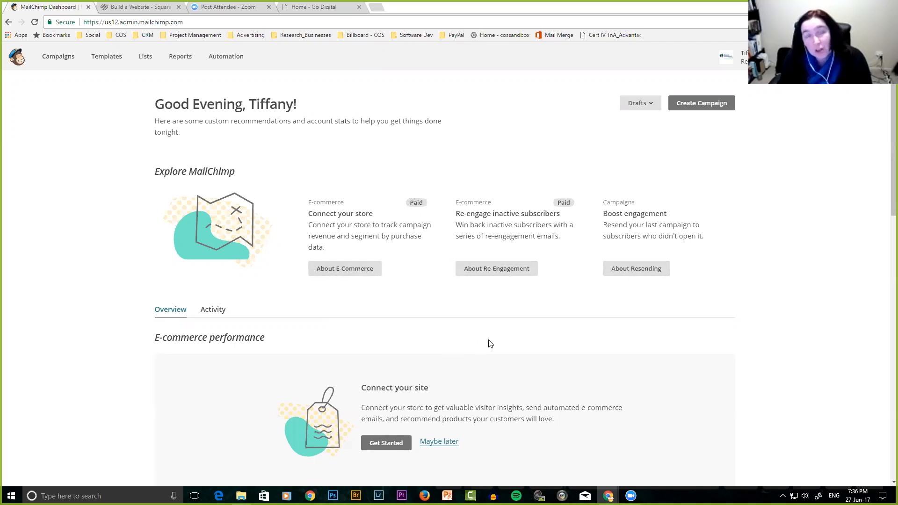
Scroll through the dashboard's recommendations, account stats and E-commerce performance.
scroll(490, 344, "down", 5)
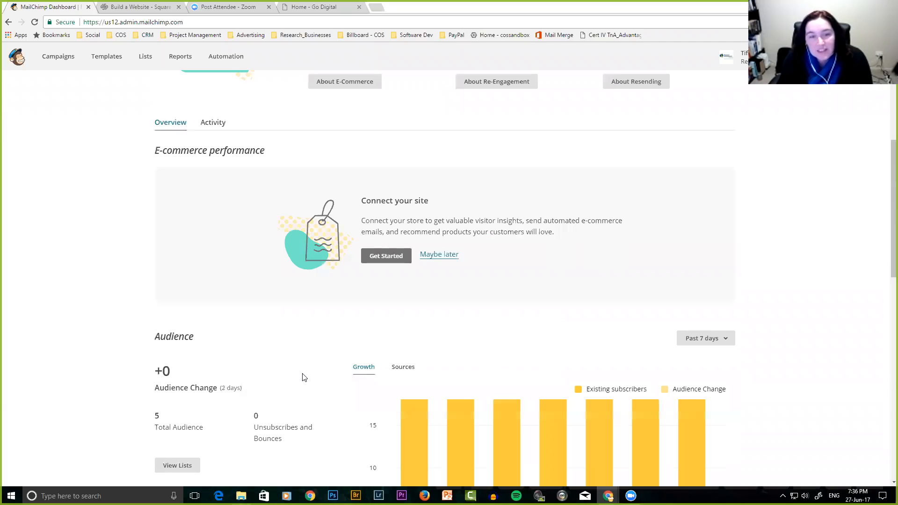
scroll(302, 375, "down", 3)
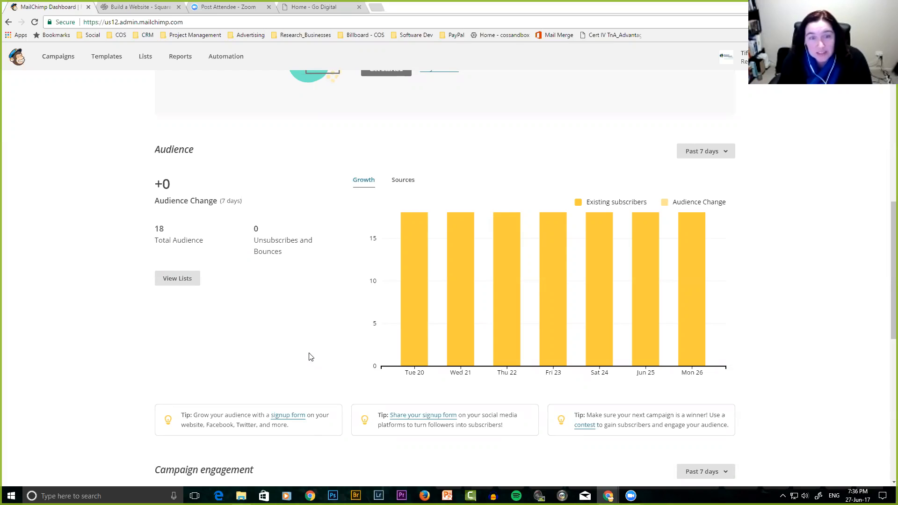
scroll(301, 329, "down", 6)
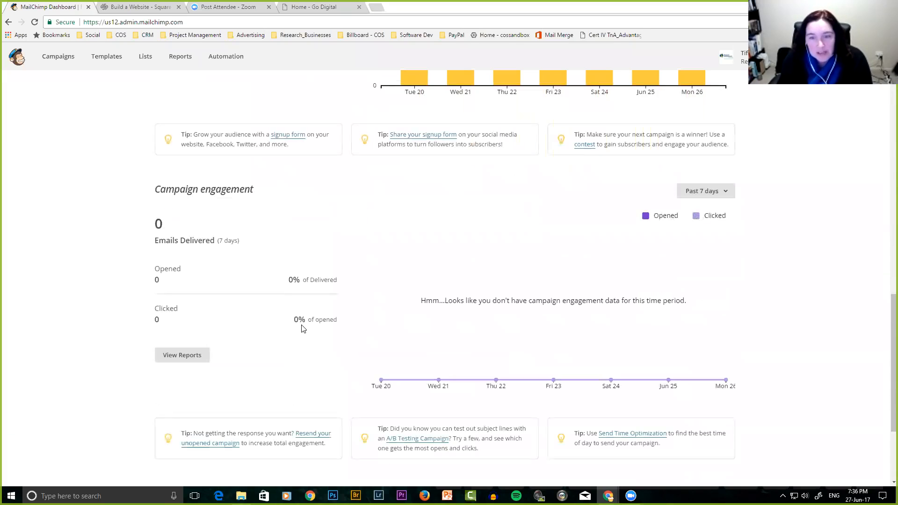
scroll(301, 328, "down", 4)
scroll(301, 329, "up", 11)
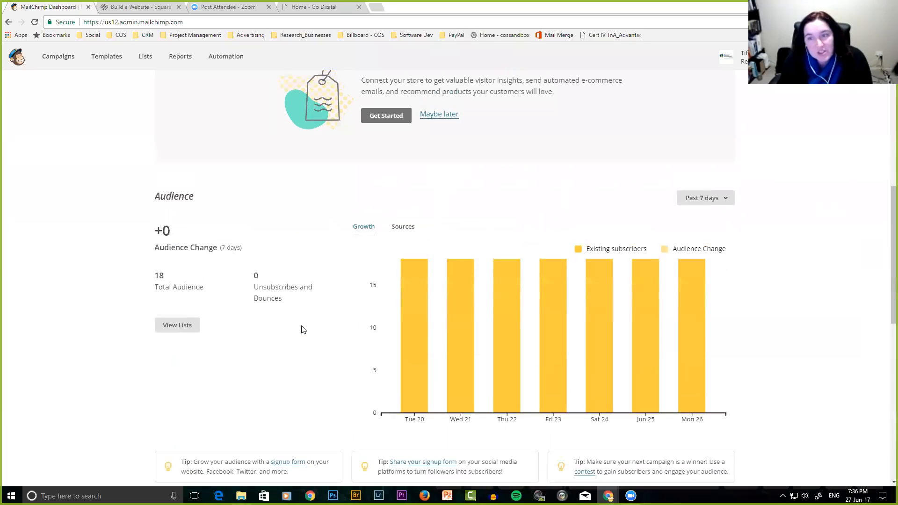
scroll(302, 329, "up", 7)
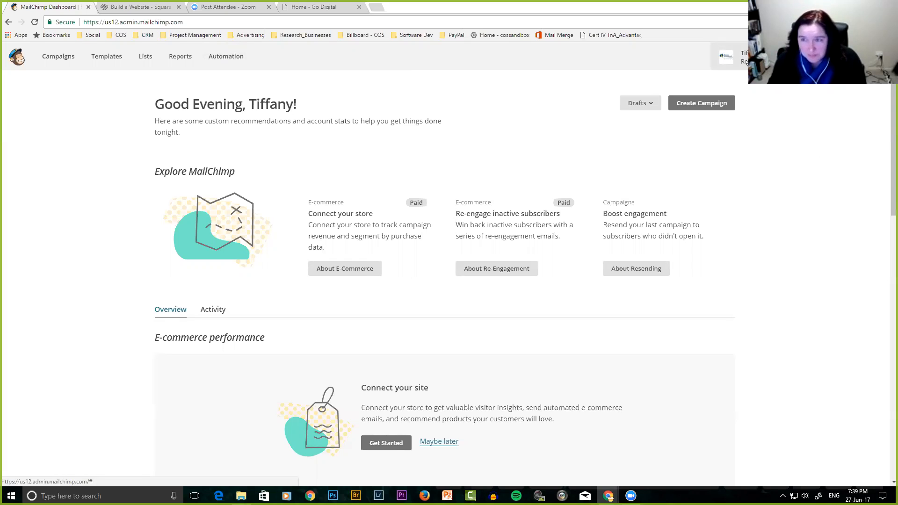
Go to the Account overview page from the avatar menu and expand its Settings list.
left_click(772, 57)
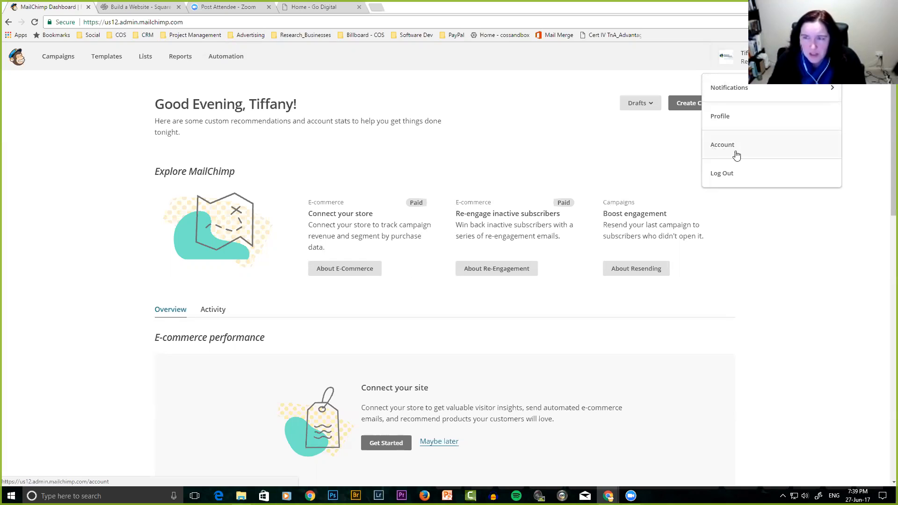
left_click(721, 146)
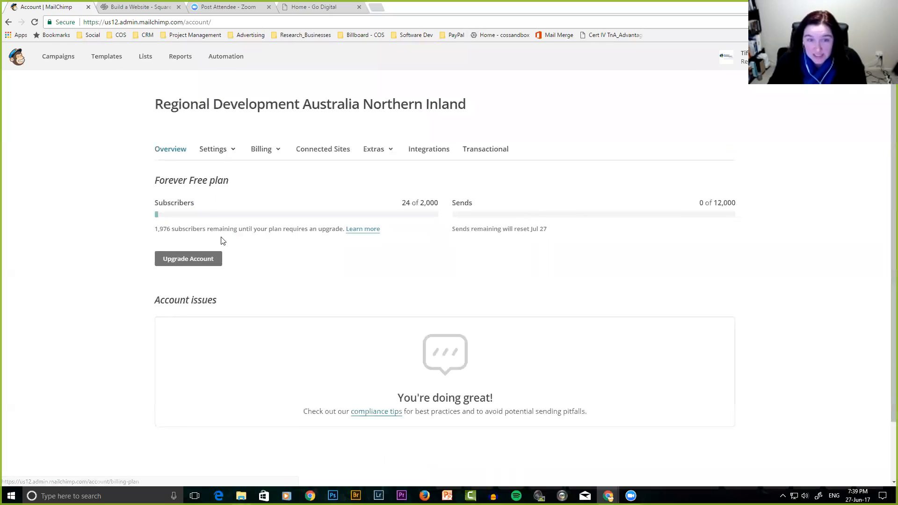
left_click(222, 153)
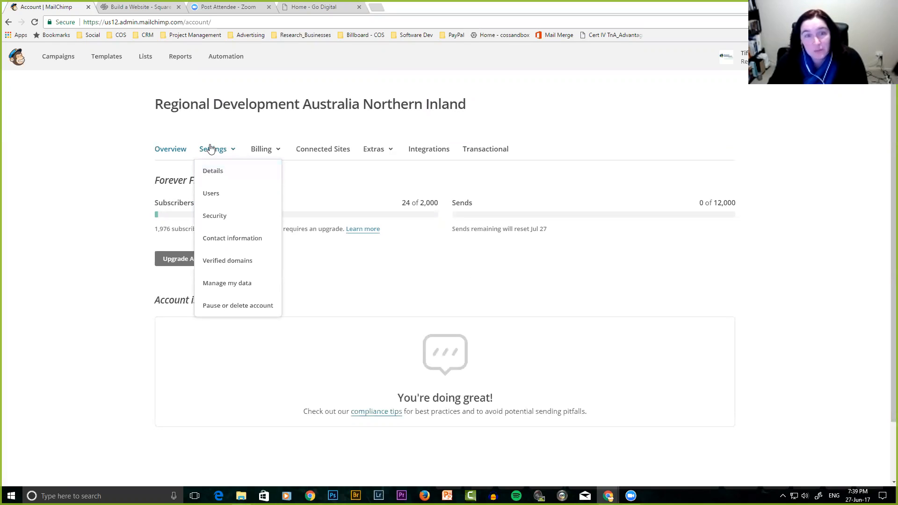
On Details, keep Sydney time zone, mm/dd/yyyy 12 hour format and 1,234.56 currency.
left_click(231, 175)
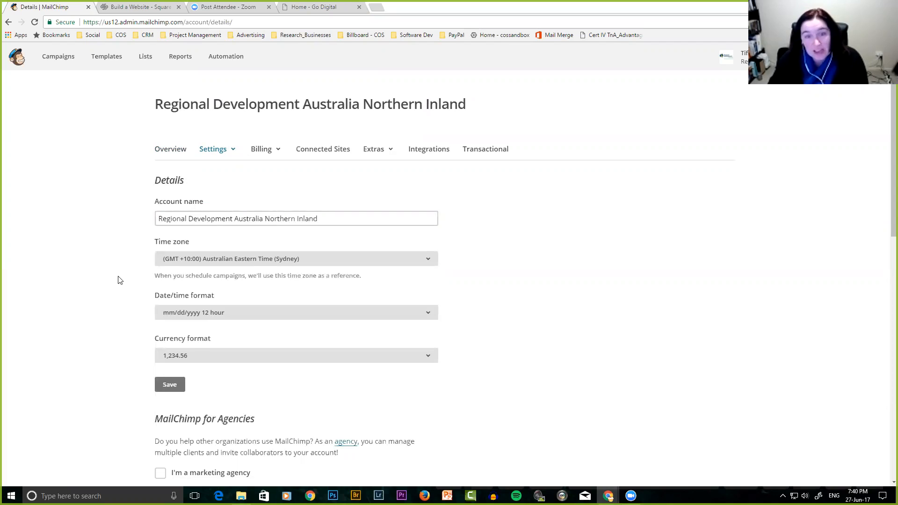
scroll(119, 279, "down", 1)
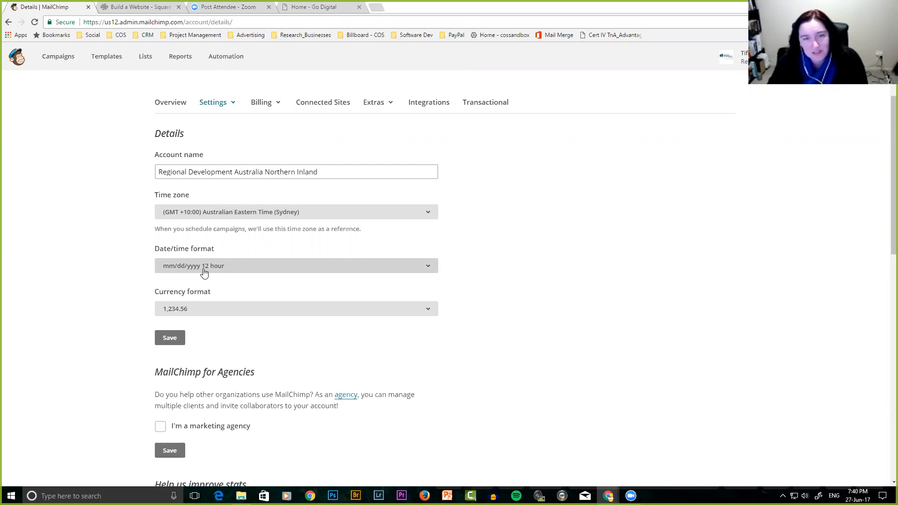
left_click(249, 270)
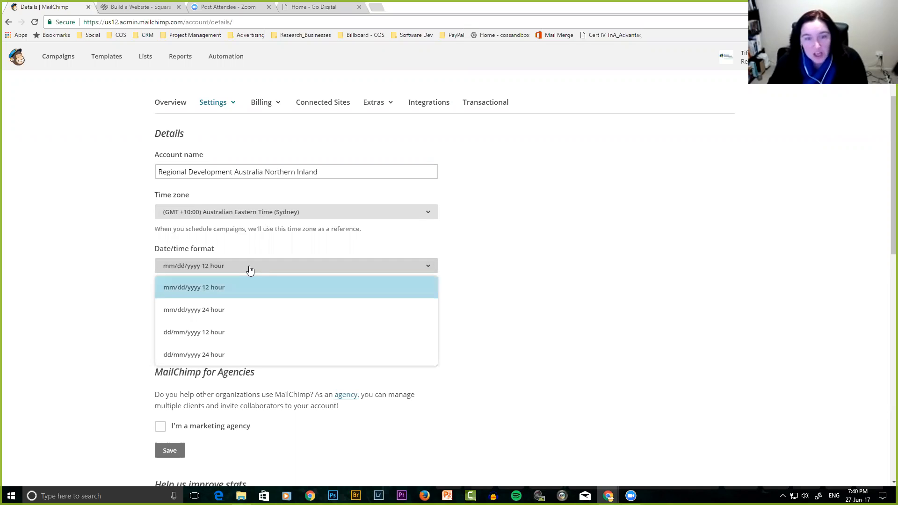
left_click(250, 270)
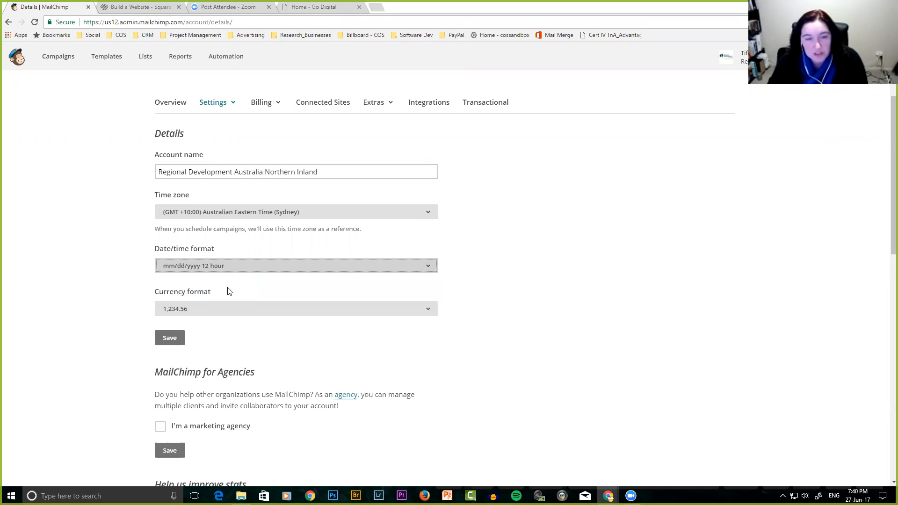
left_click(241, 268)
left_click(242, 265)
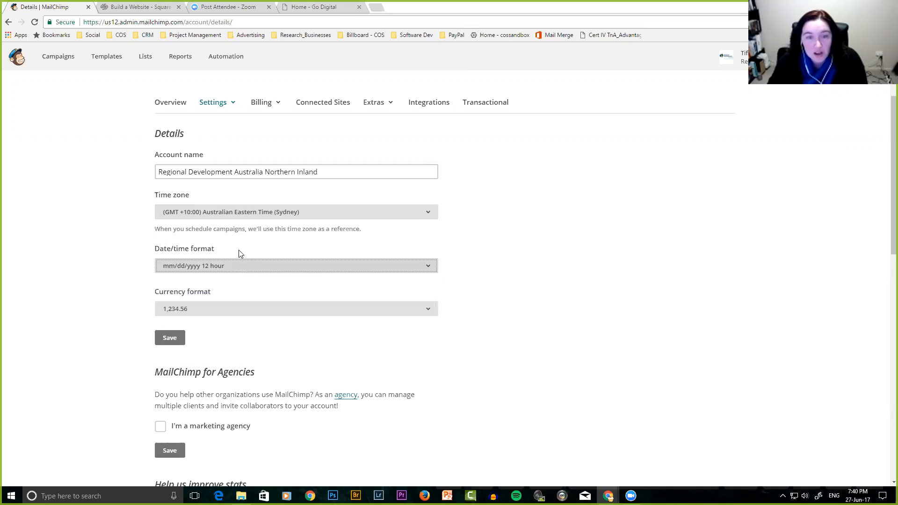
left_click(247, 217)
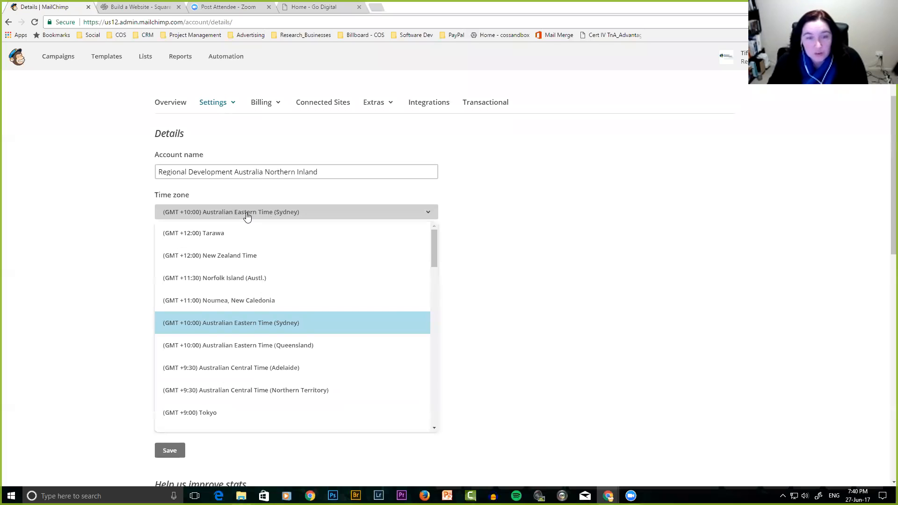
left_click(247, 217)
left_click(222, 313)
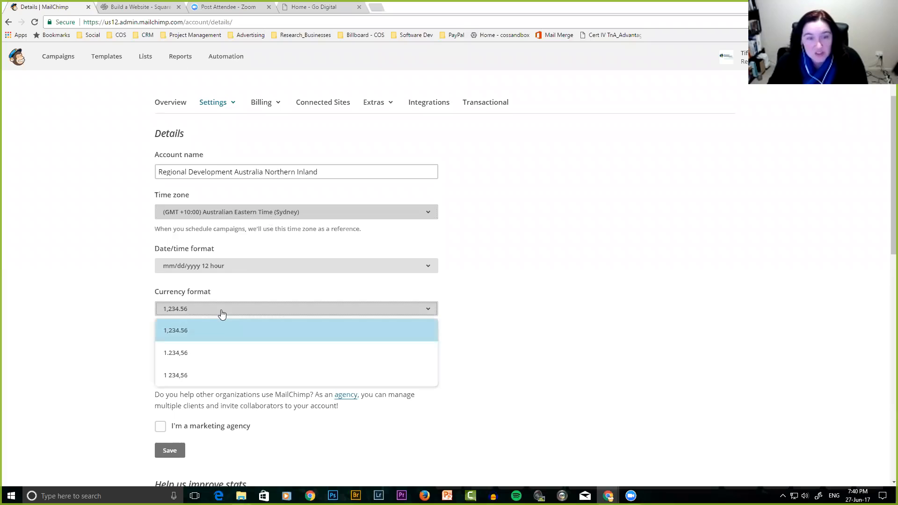
left_click(220, 310)
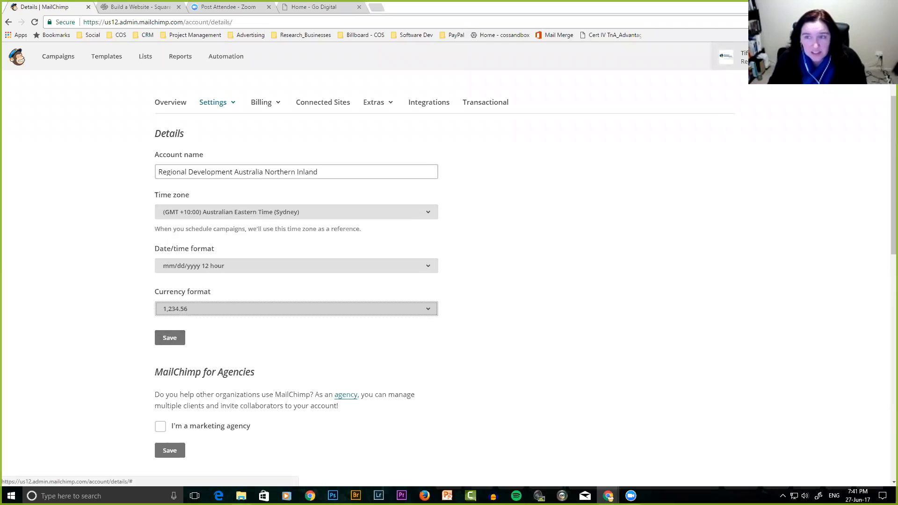
Save the account details, then return to Account overview and expand its Settings list.
left_click(170, 338)
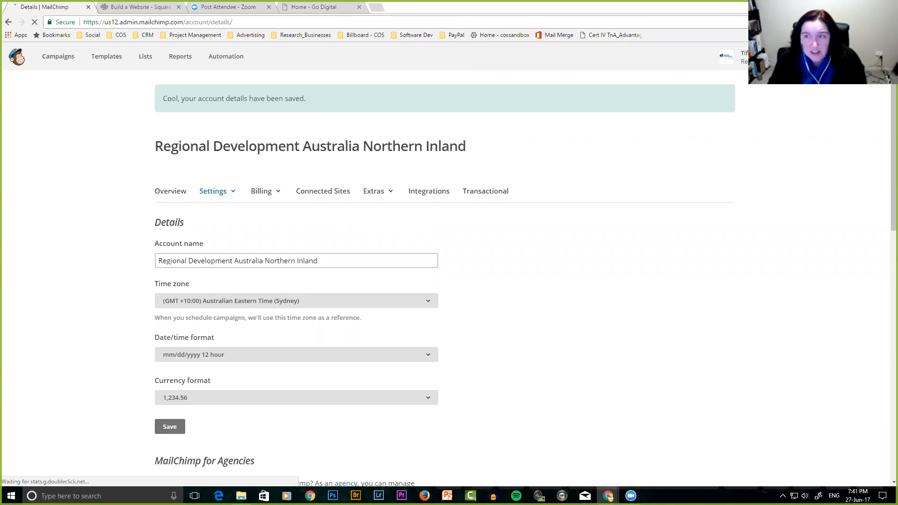
left_click(729, 56)
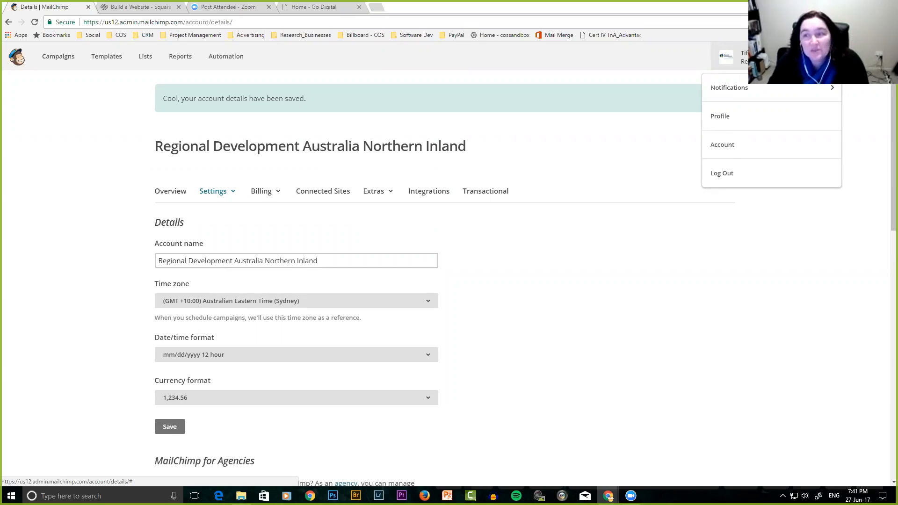
left_click(727, 148)
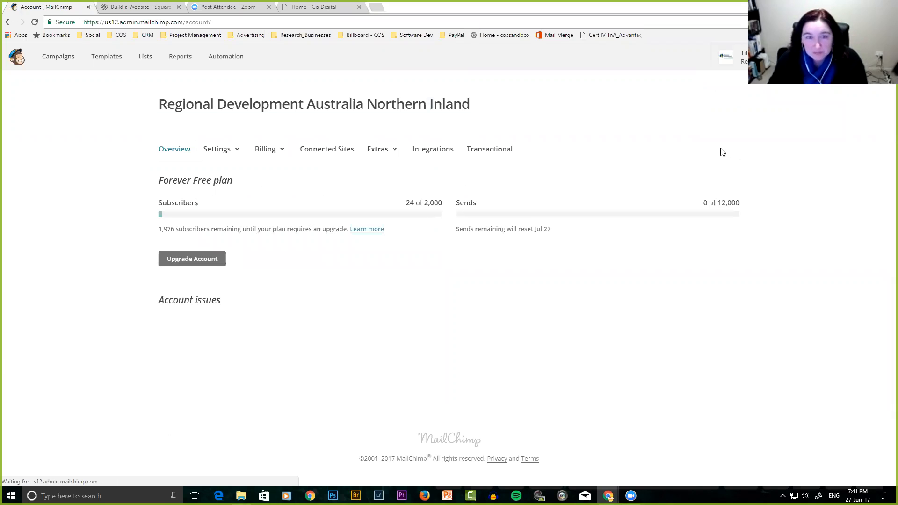
left_click(214, 150)
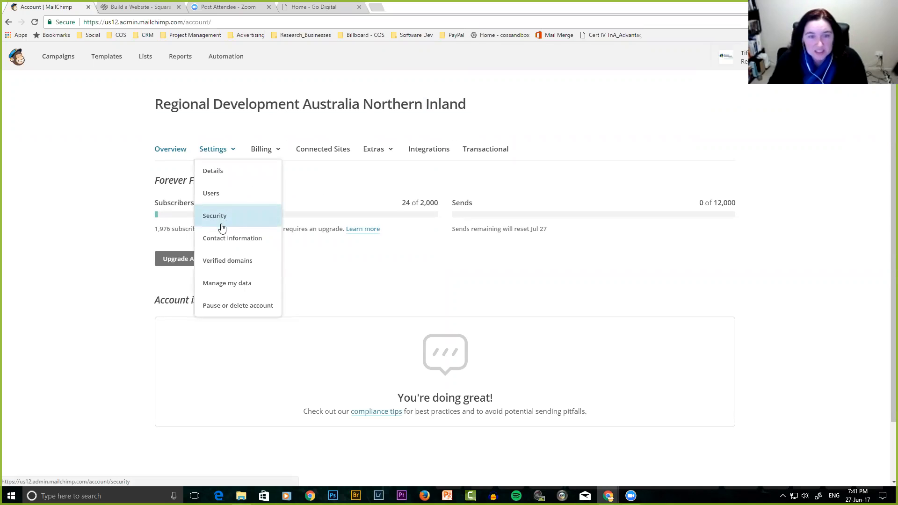
Open Verified domains listing comeonshopping.com.au and rdani.org.au, and start verifying a new domain.
left_click(227, 261)
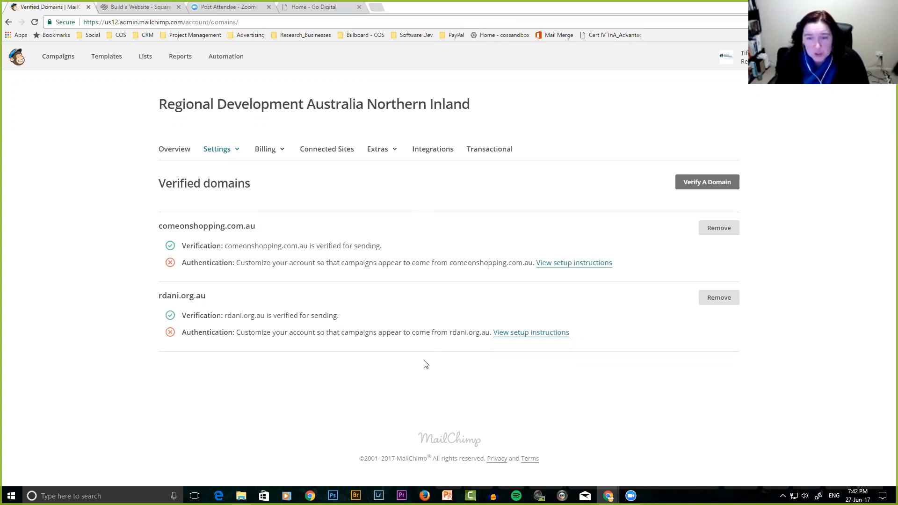
left_click(704, 183)
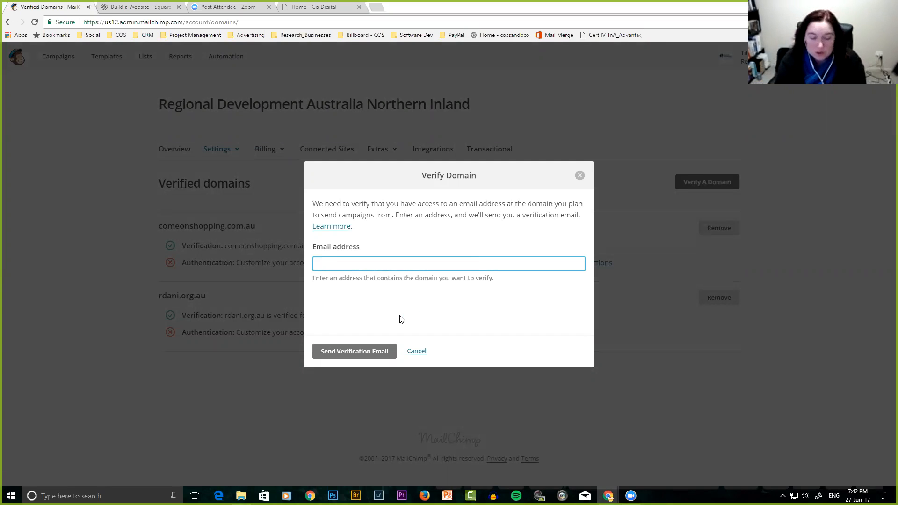
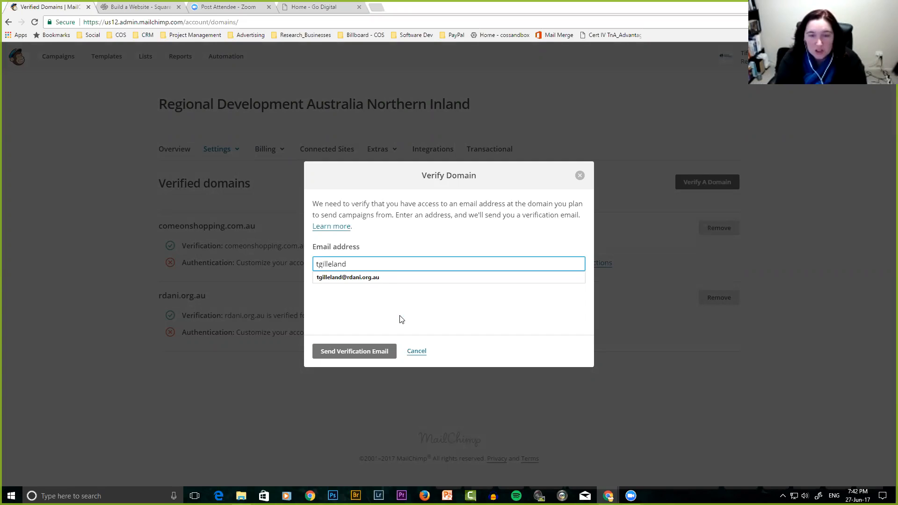
key("Down")
key("Return")
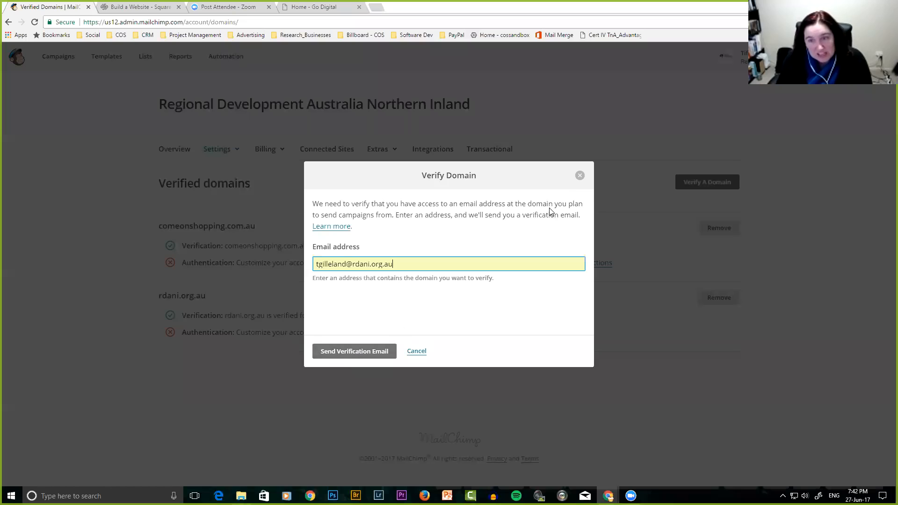
left_click(579, 178)
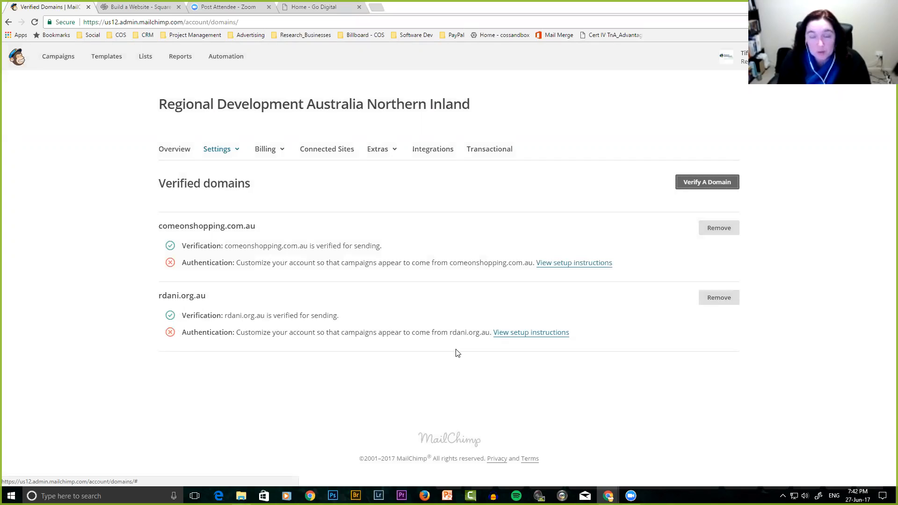
left_click(525, 334)
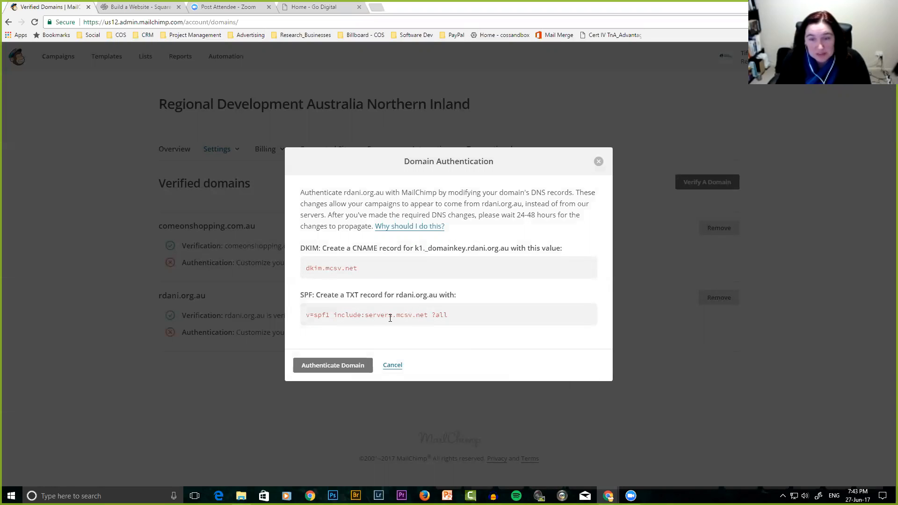
left_click(388, 367)
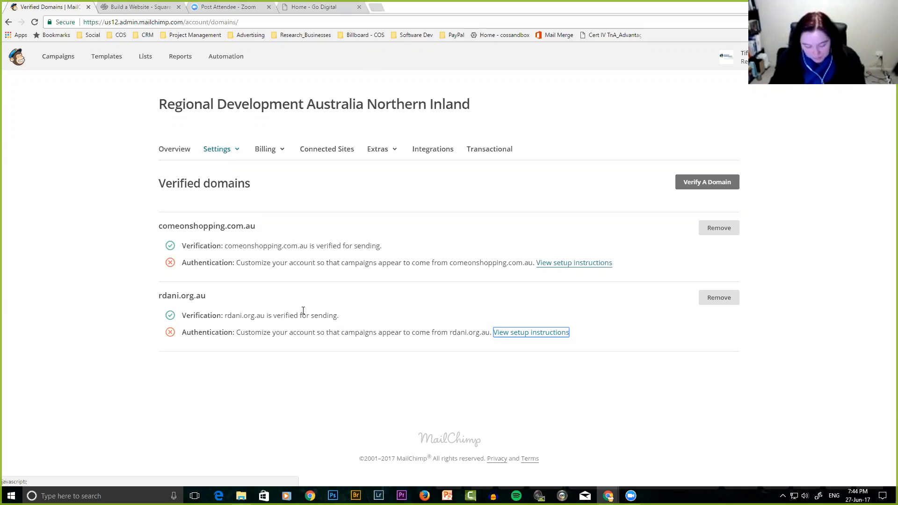
Go via the dashboard to Lists showing Test list, Ext Sales Email #1 and Come On Shopping Updates.
left_click(16, 56)
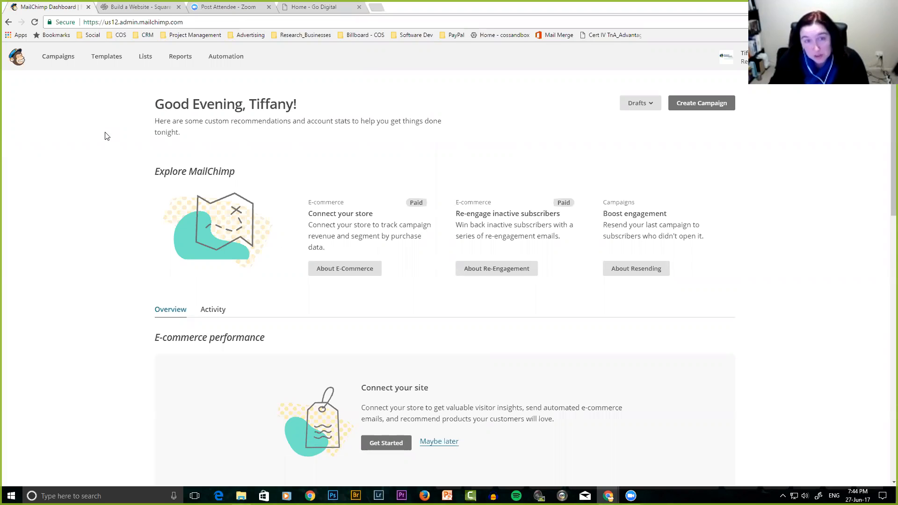
left_click(145, 57)
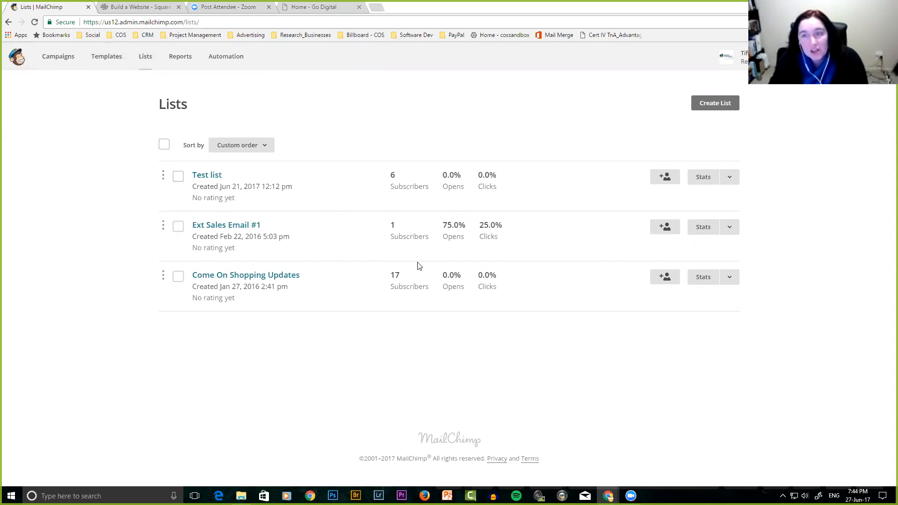
Start a new mailing list with Create List, bringing up the 'New list or groups?' prompt.
left_click(718, 108)
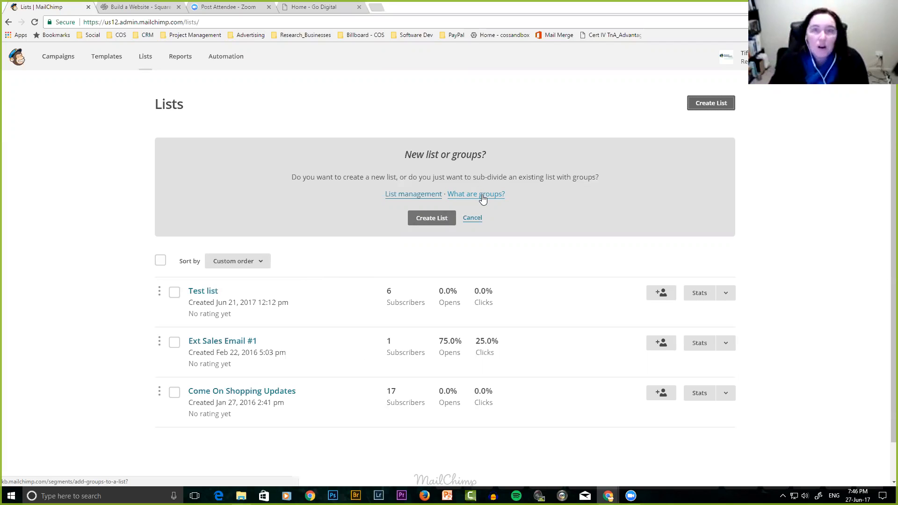
Start a new list and name it Signup_1.
left_click(433, 219)
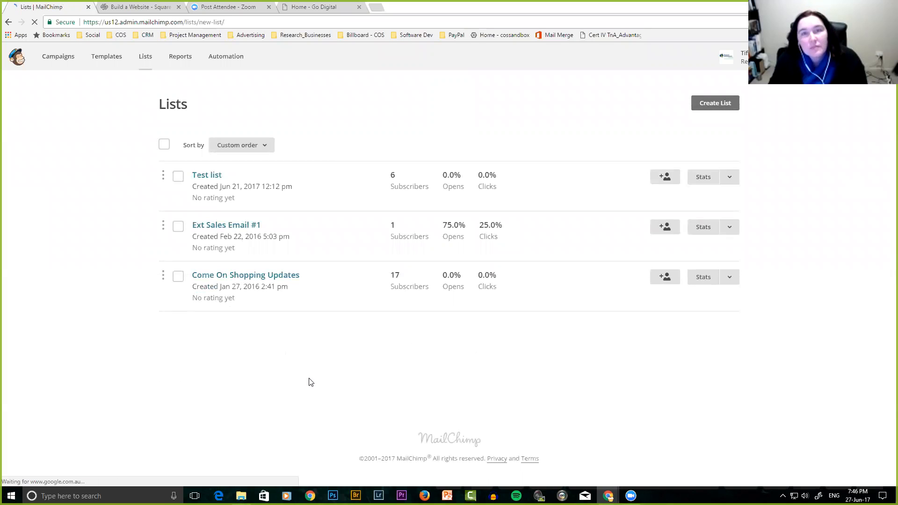
left_click(206, 189)
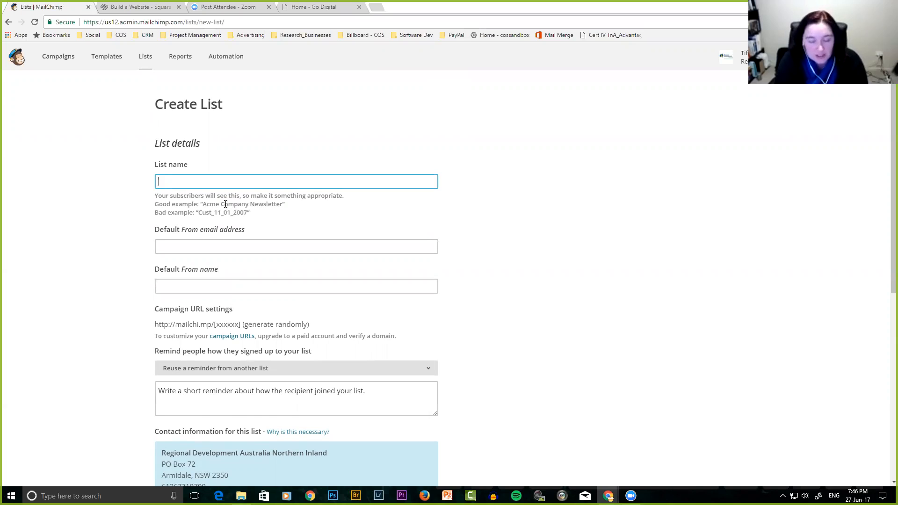
type("Signup")
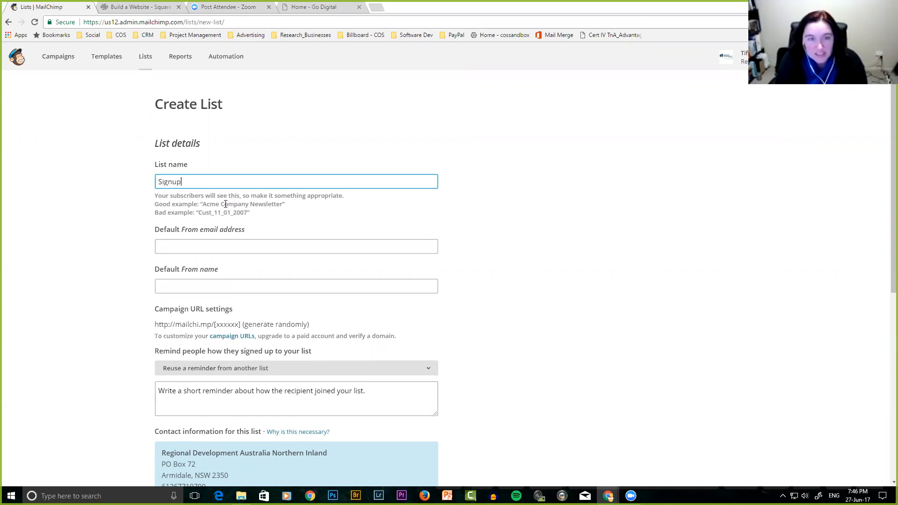
type("_1")
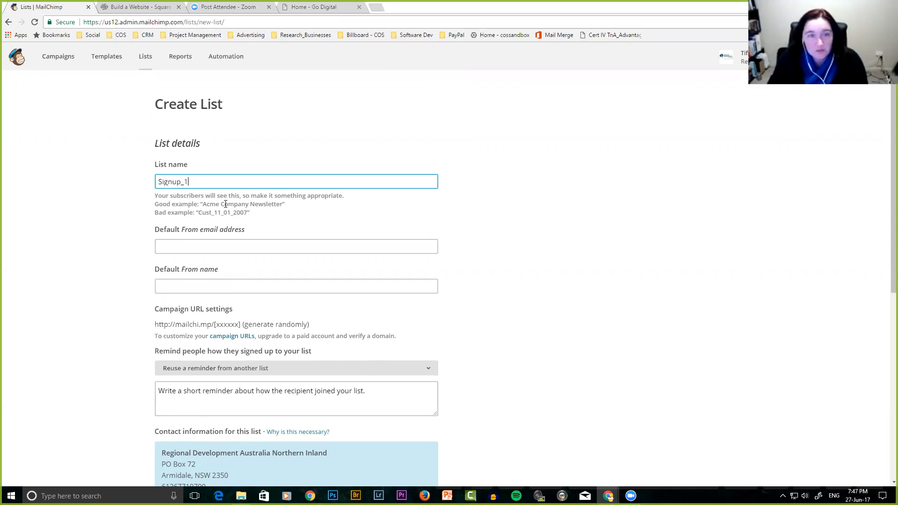
Fill in the default From email and From name from the suggested entries.
left_click(171, 247)
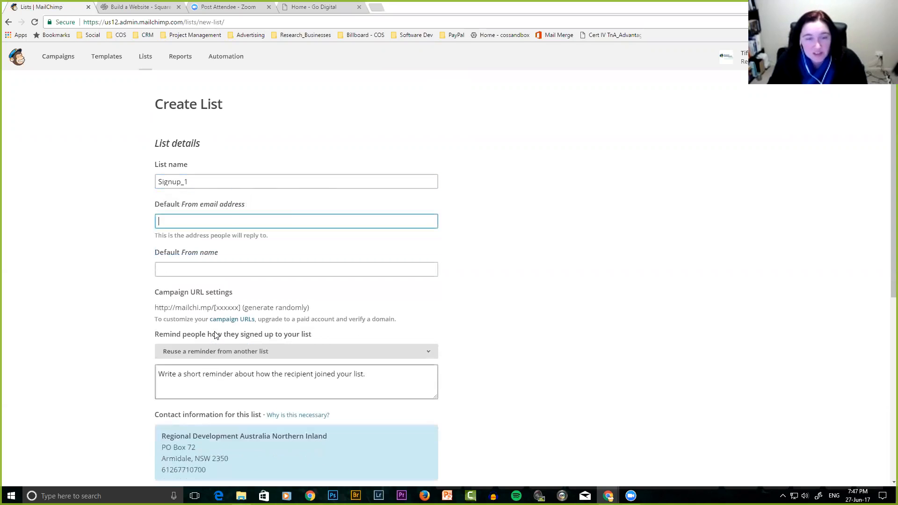
type("tg")
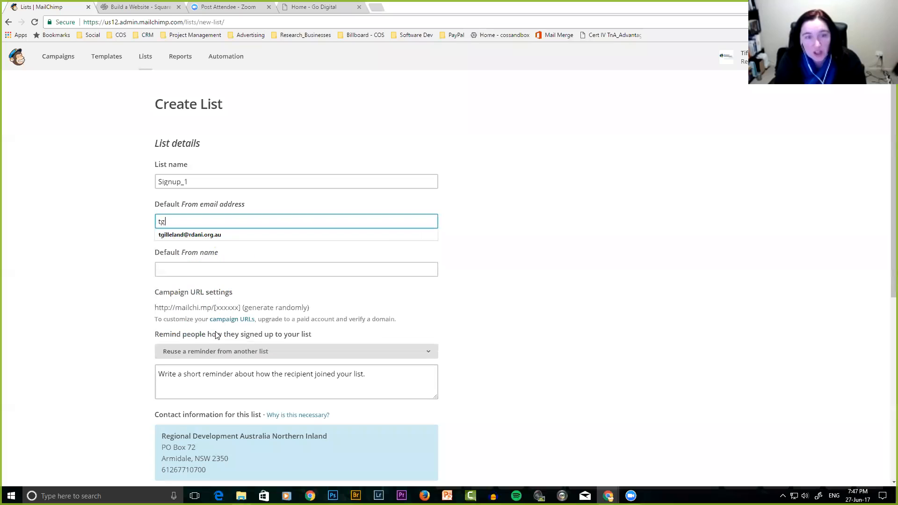
key("Down")
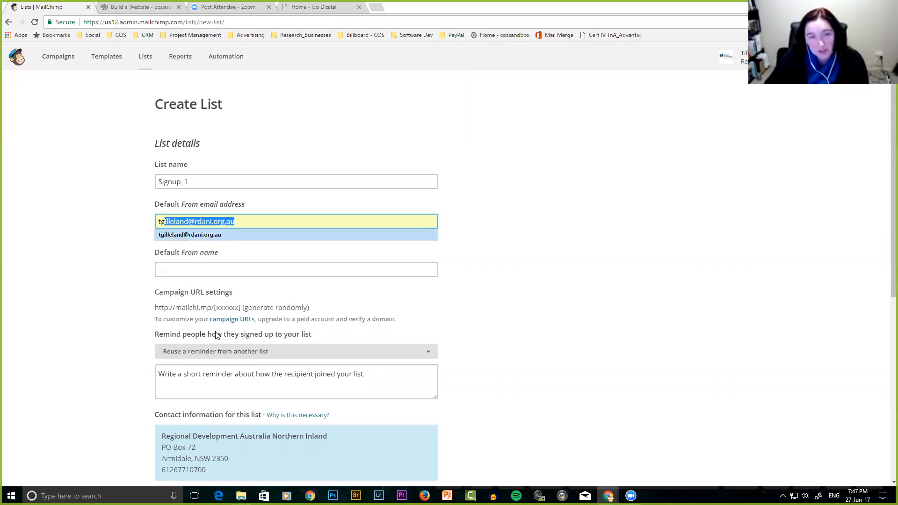
key("Tab")
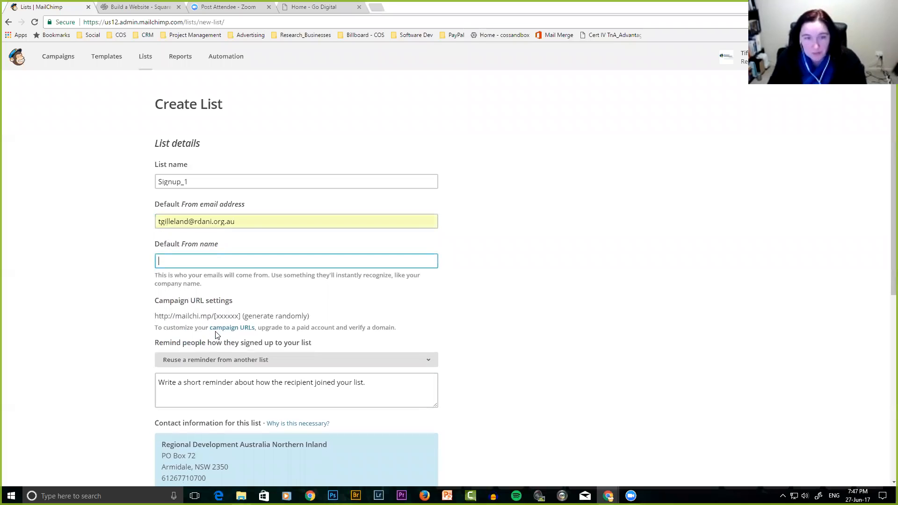
left_click(171, 263)
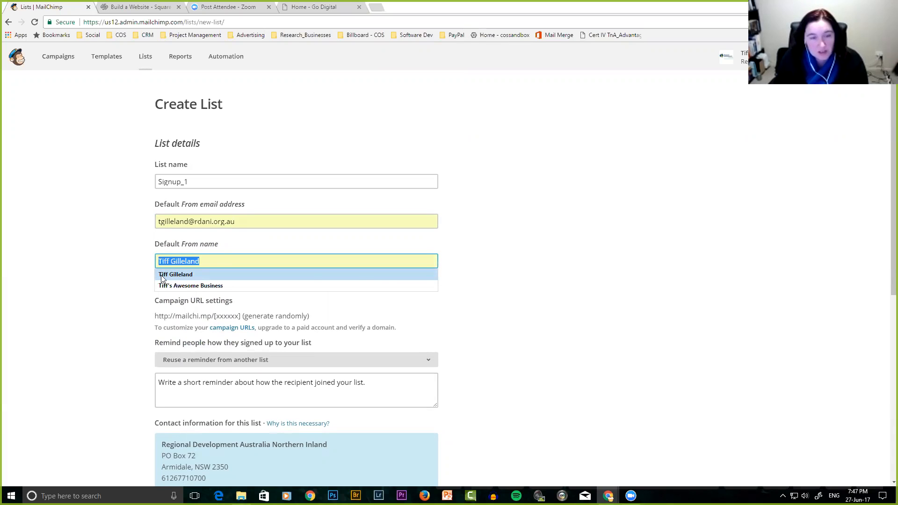
left_click(182, 277)
scroll(105, 303, "down", 3)
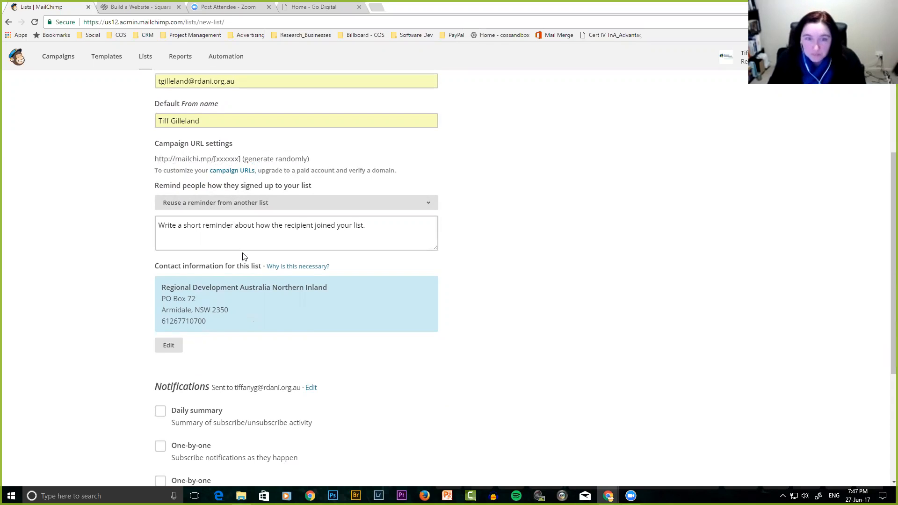
left_click(241, 227)
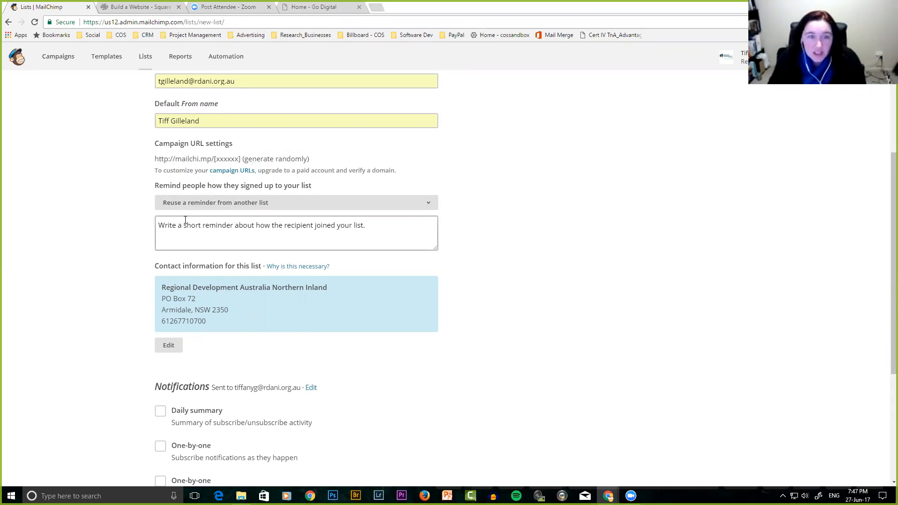
Enter the reminder 'You are receiving this email because you opted in at our website or while purchasing something.'.
left_click(161, 224)
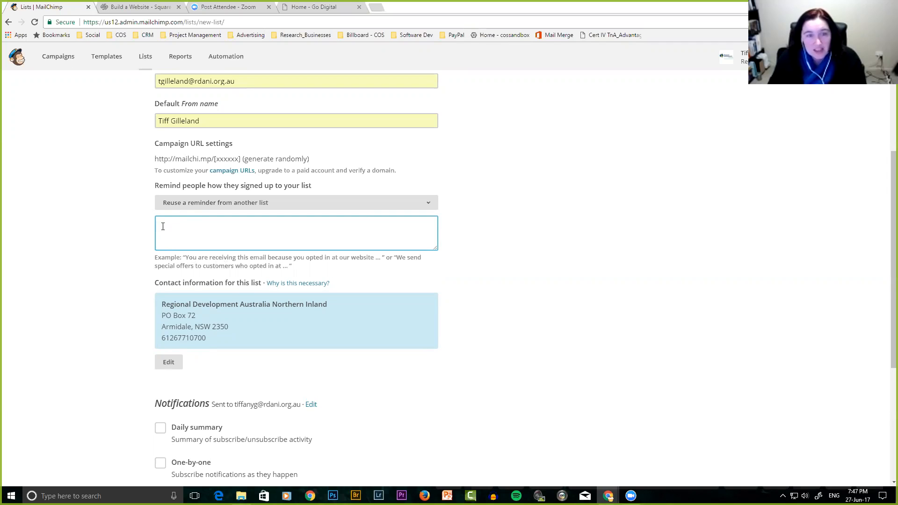
type("IfIf you")
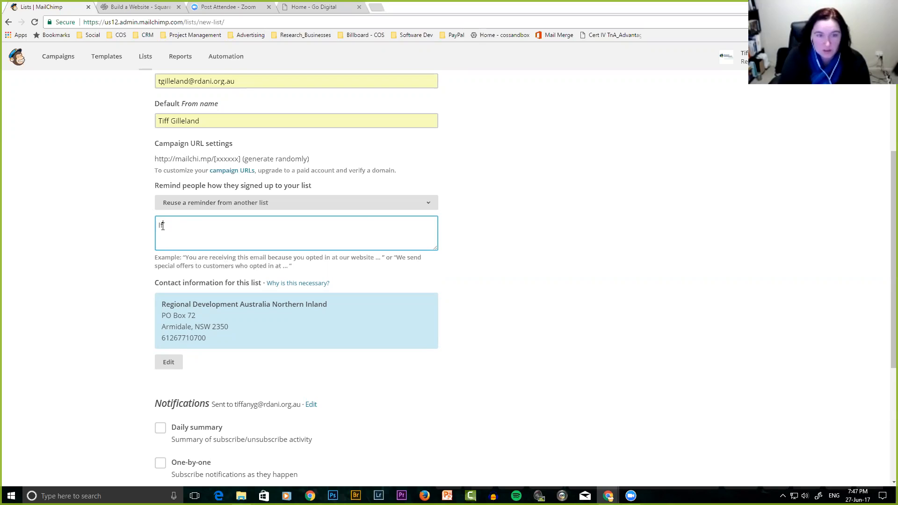
key("BackSpace")
key("BackSpace")
key("BackSpace")
key("BackSpace")
key("BackSpace")
key("BackSpace")
key("BackSpace")
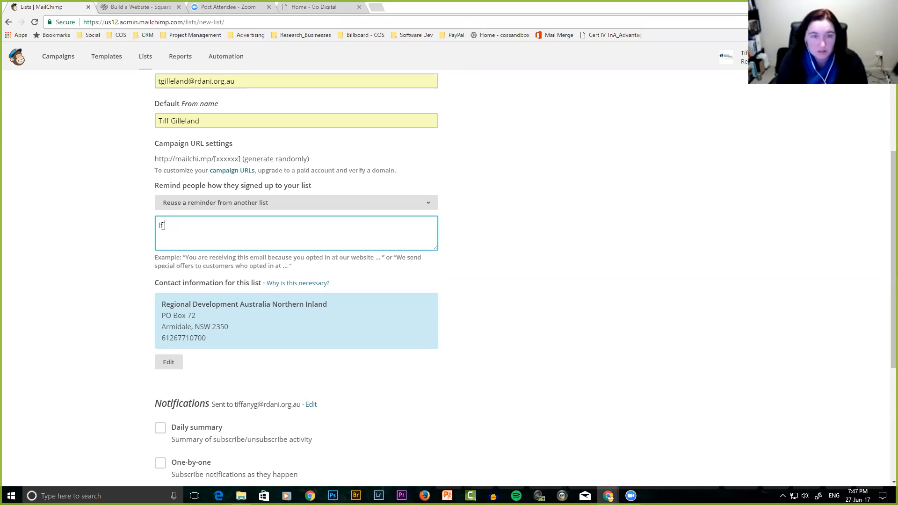
type("You are re")
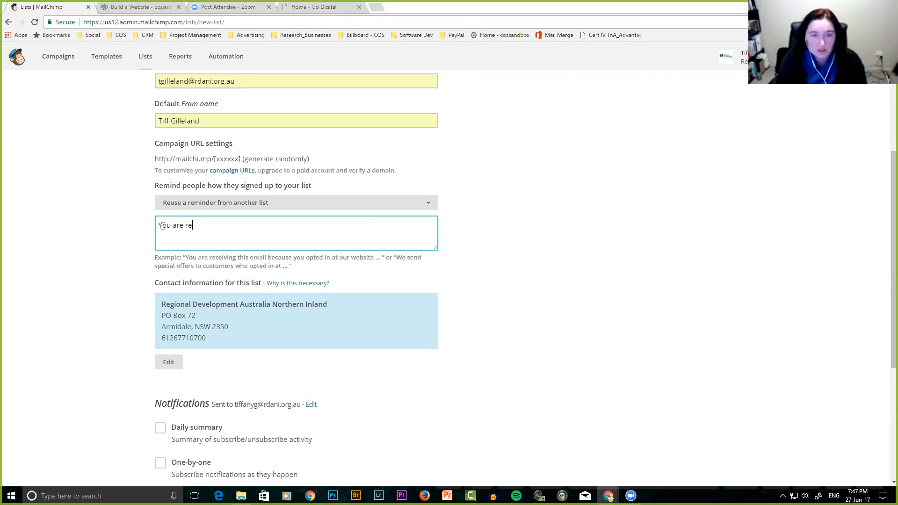
type("ceiving this email b")
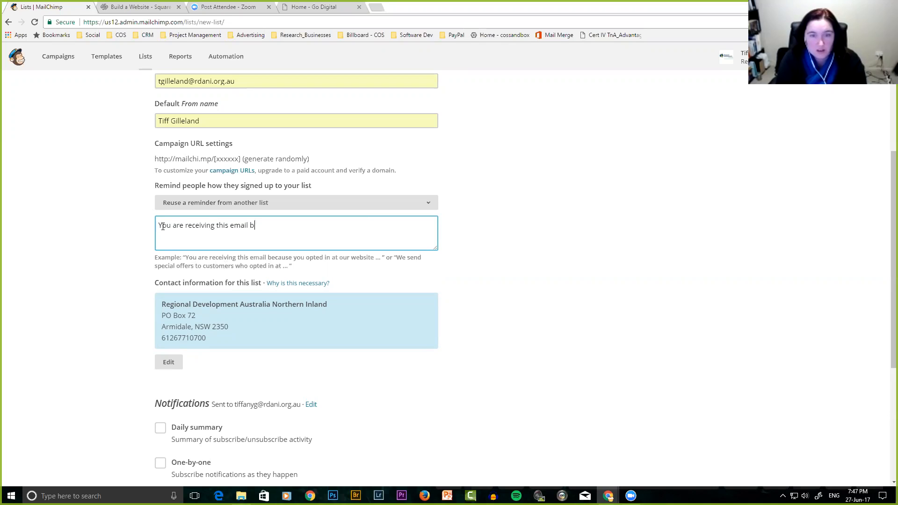
type("ecause you opte")
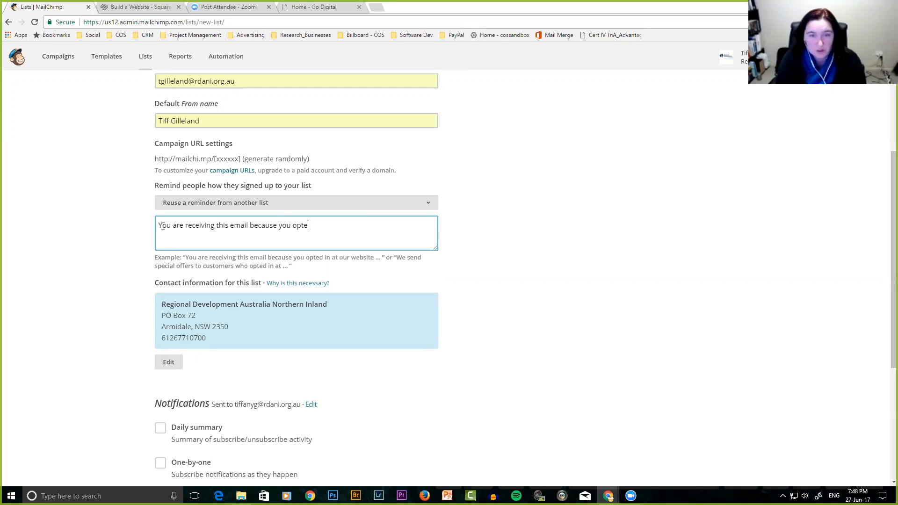
type("d in at our webs")
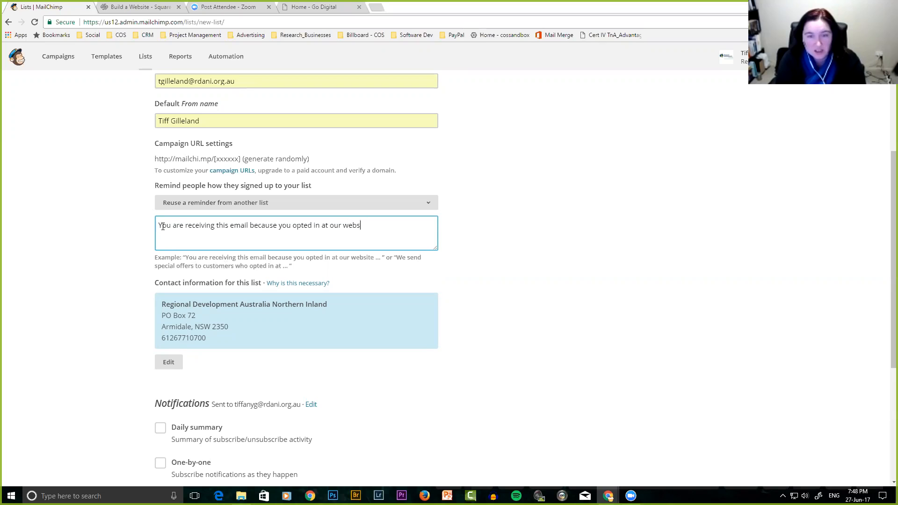
type("ite or whi")
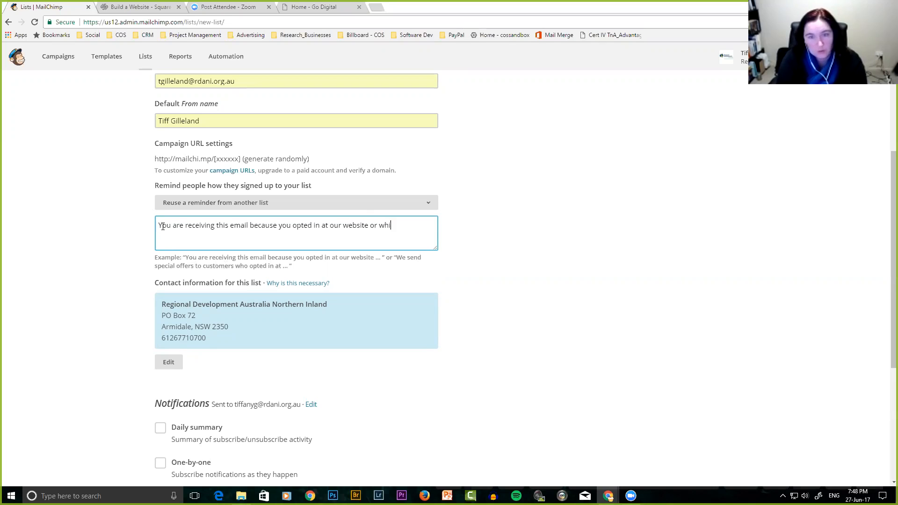
type("le purchasing something")
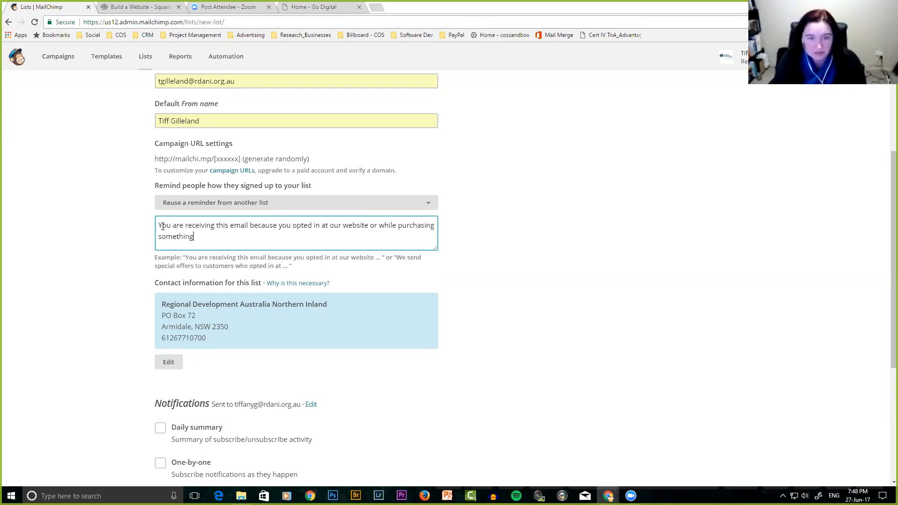
type(".")
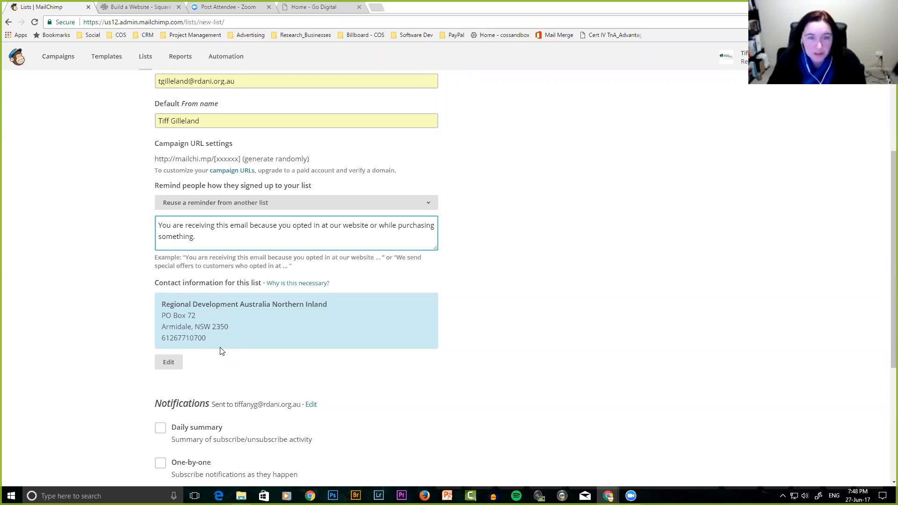
Under Notifications, tick the Daily summary of subscribe/unsubscribe activity.
scroll(201, 400, "down", 1)
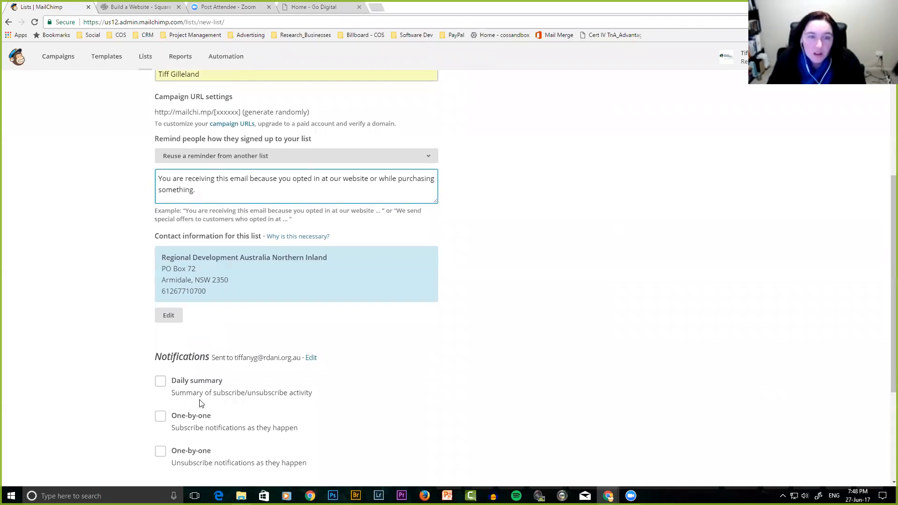
scroll(201, 403, "down", 2)
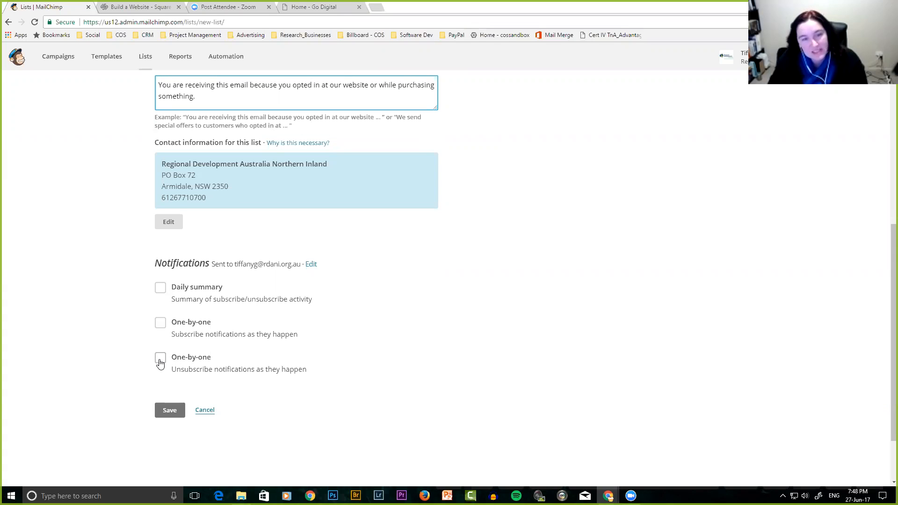
left_click(160, 289)
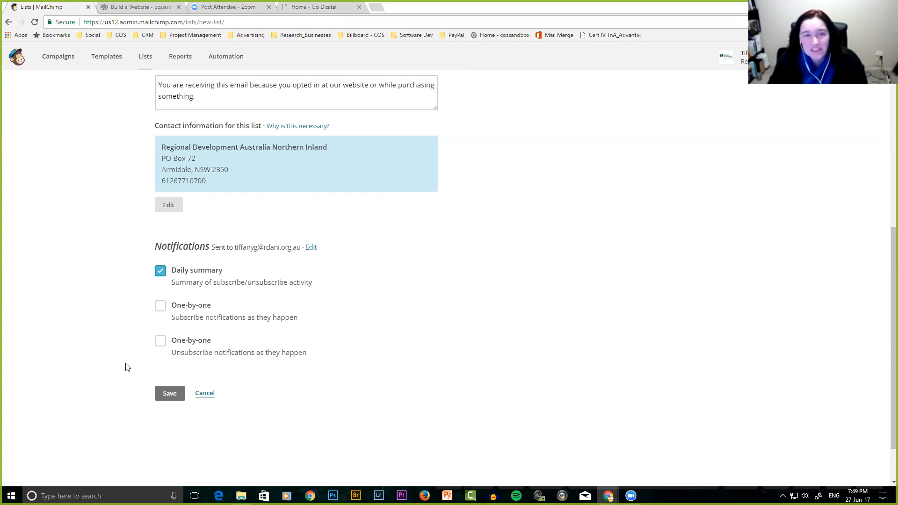
Save the Signup_1 list and go to its Create a signup form page.
left_click(171, 393)
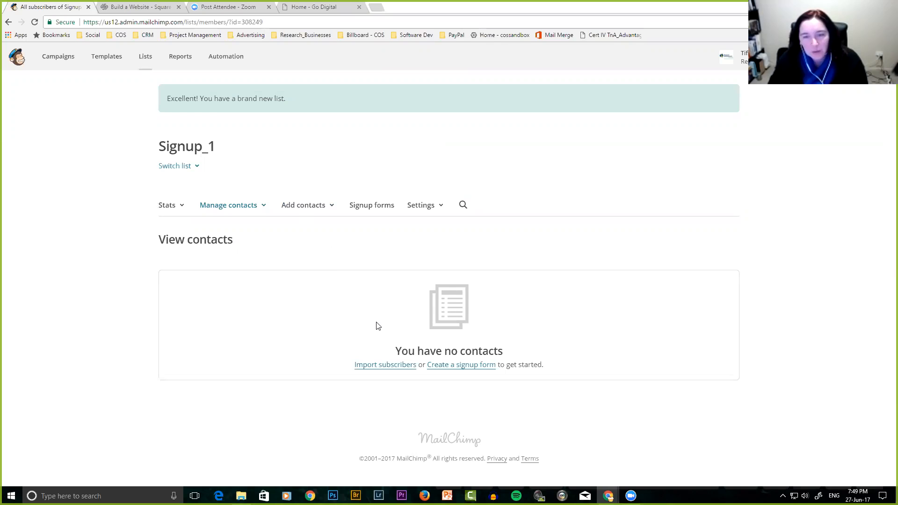
left_click(461, 365)
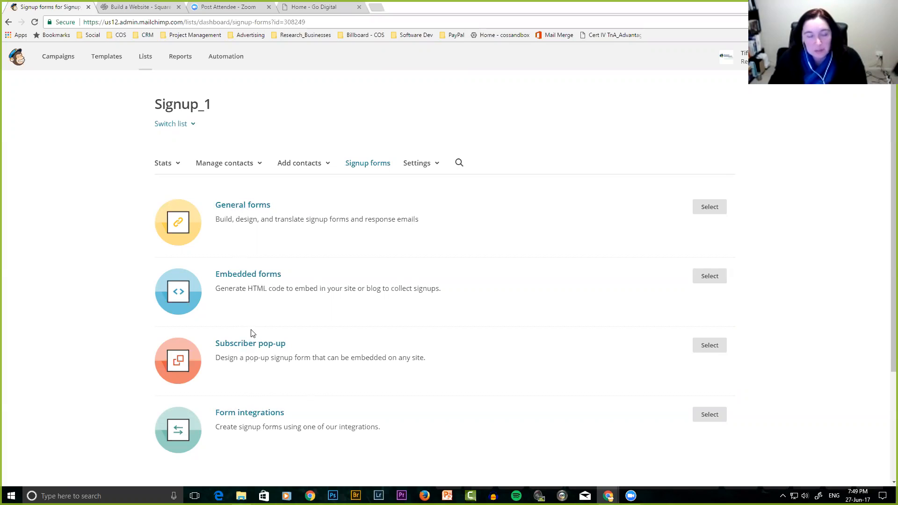
Select General forms to open the Signup_1 form builder.
left_click(715, 207)
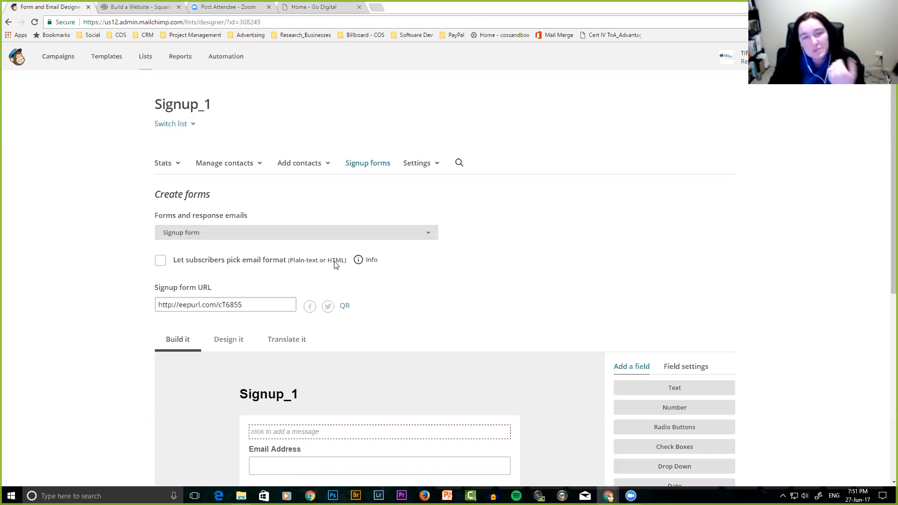
Check the email format info, review the form, then open the Forms and response emails dropdown.
left_click(358, 261)
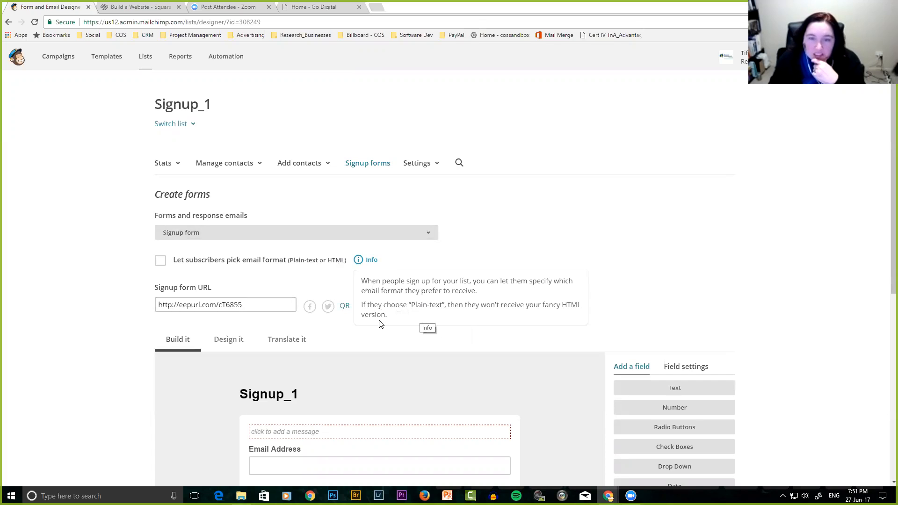
left_click(323, 280)
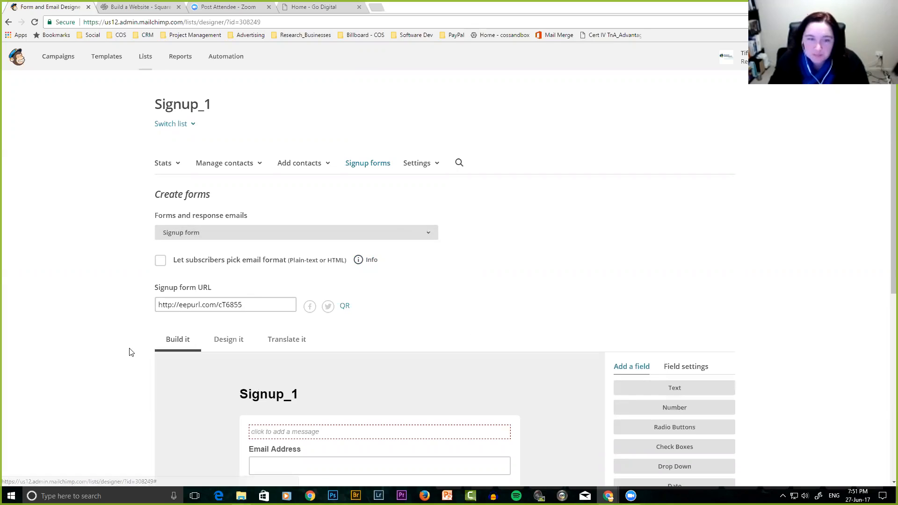
scroll(130, 351, "down", 2)
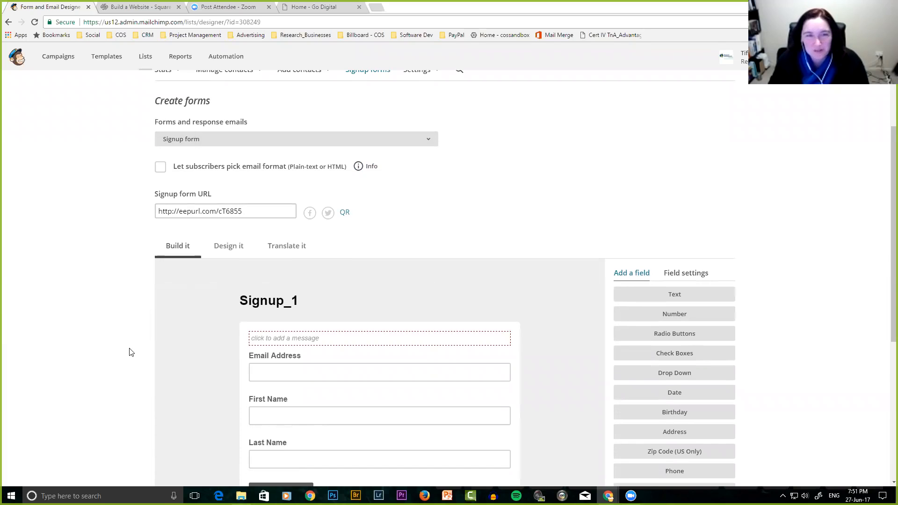
scroll(127, 292, "up", 3)
scroll(129, 293, "down", 4)
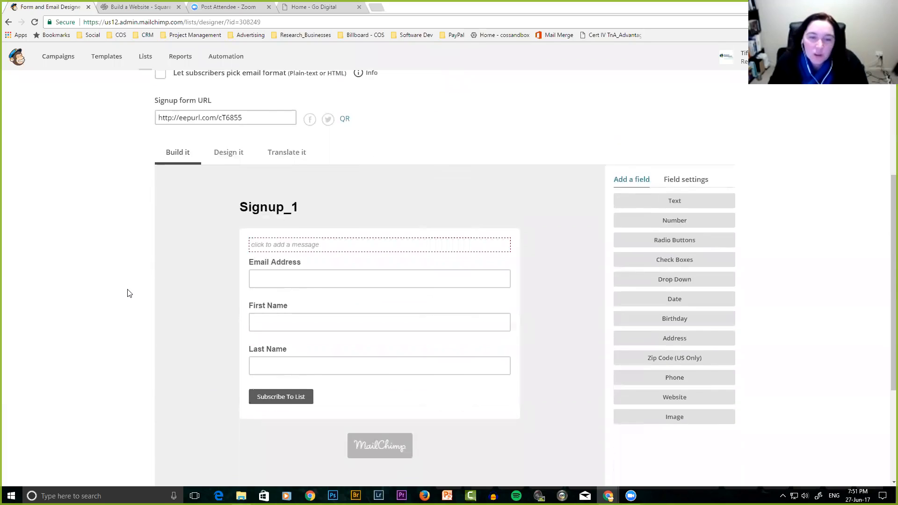
scroll(127, 292, "down", 2)
scroll(126, 293, "up", 5)
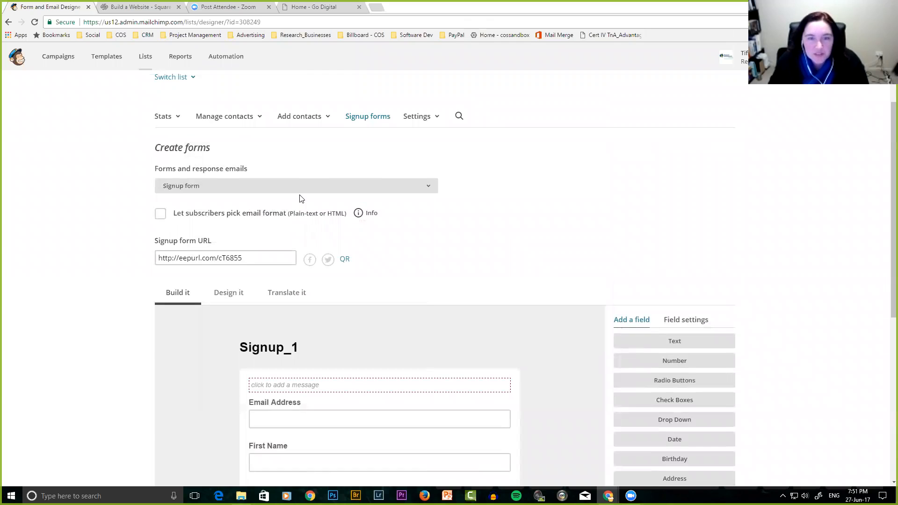
left_click(330, 190)
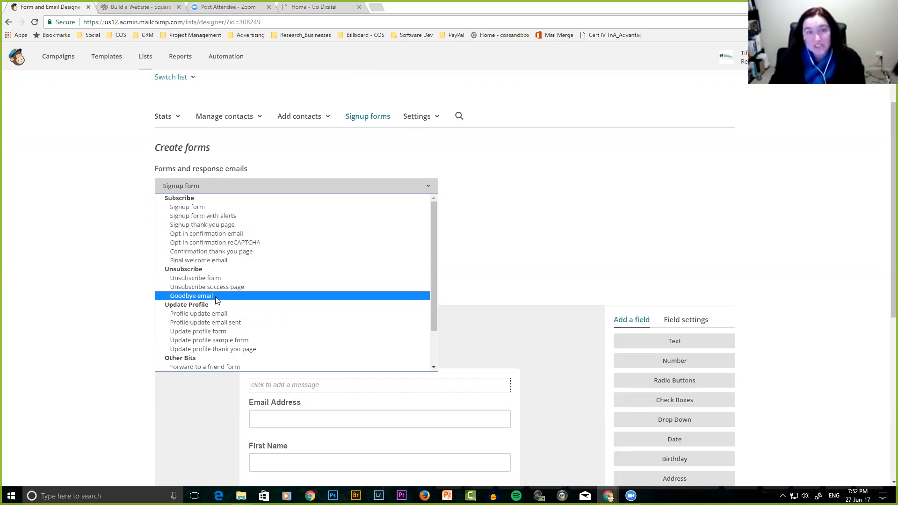
left_click(222, 204)
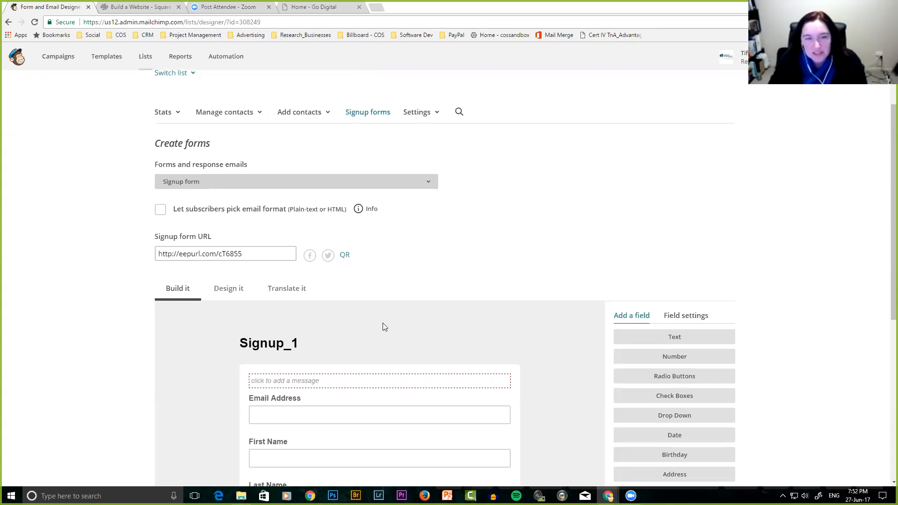
scroll(382, 323, "down", 4)
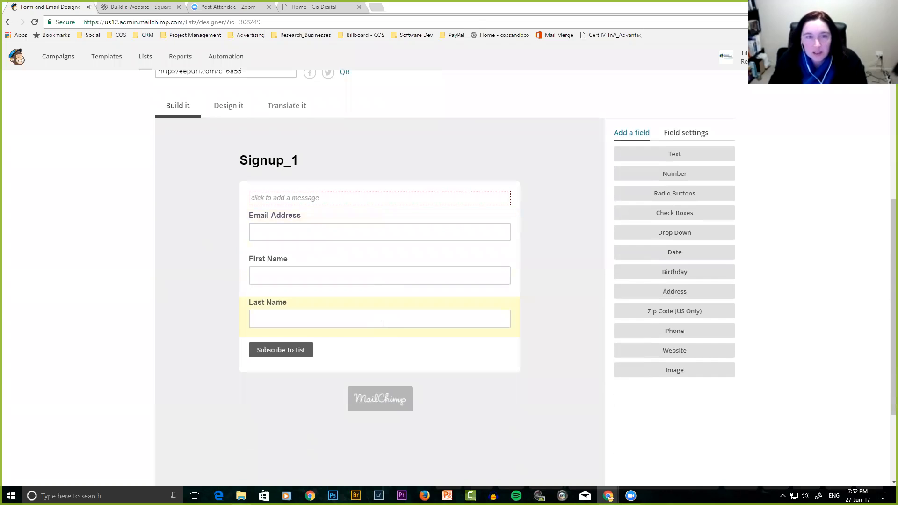
scroll(383, 323, "up", 3)
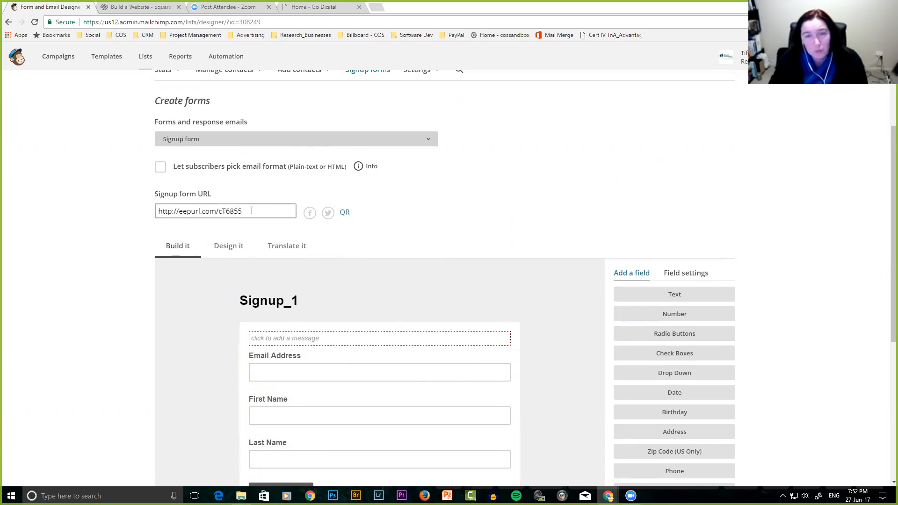
left_click(241, 140)
left_click(240, 141)
left_click(225, 142)
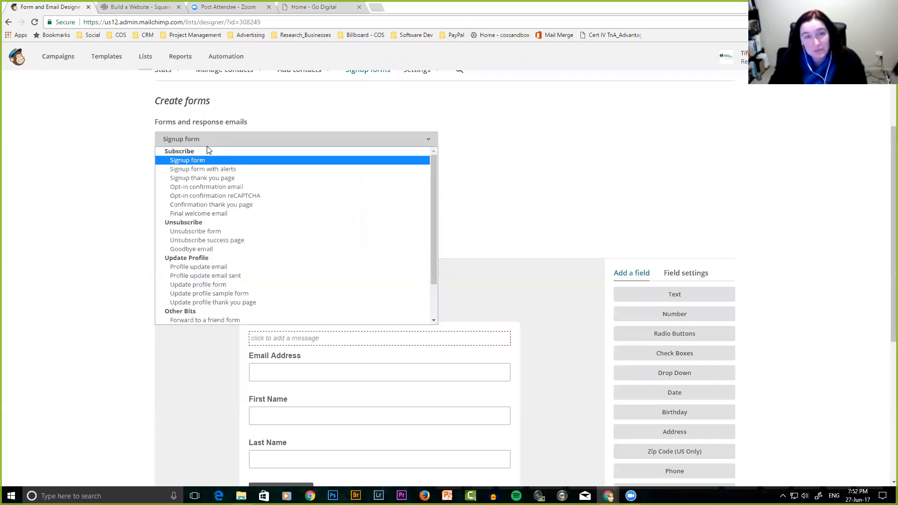
left_click(171, 160)
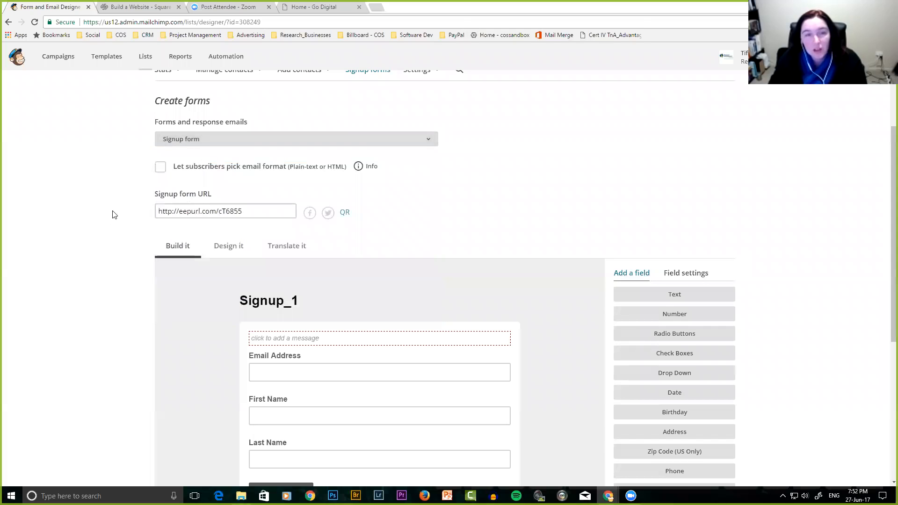
scroll(191, 191, "down", 3)
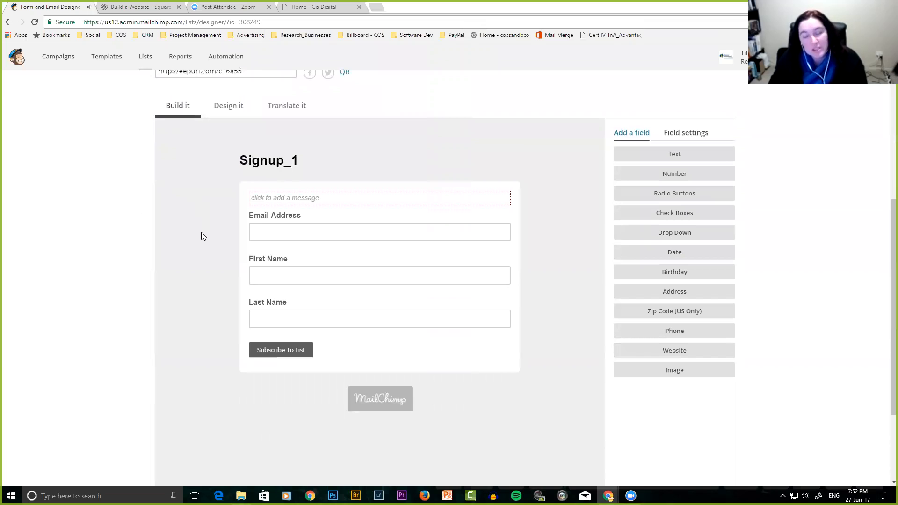
scroll(215, 254, "up", 2)
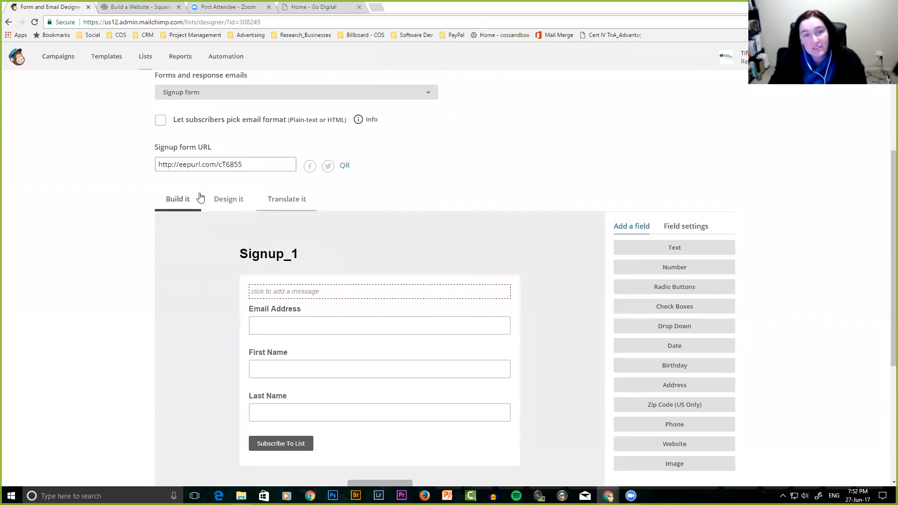
left_click(227, 201)
left_click(284, 201)
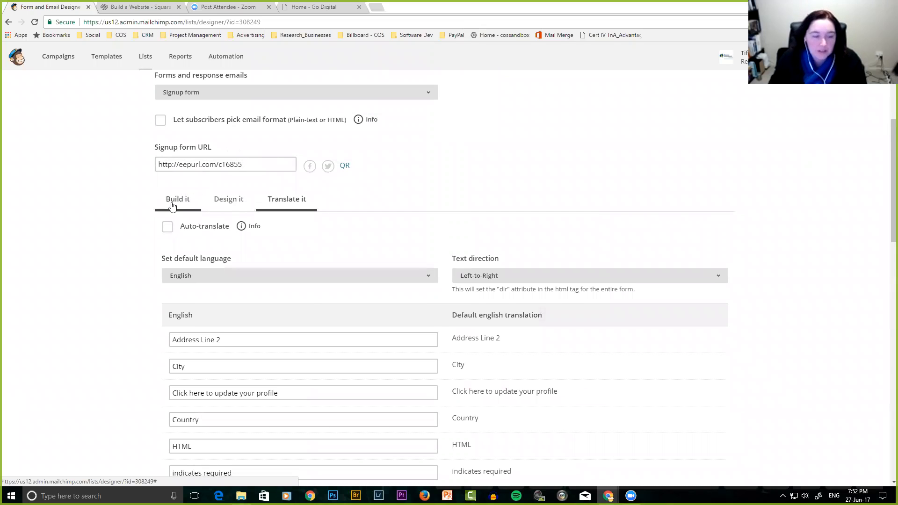
left_click(172, 204)
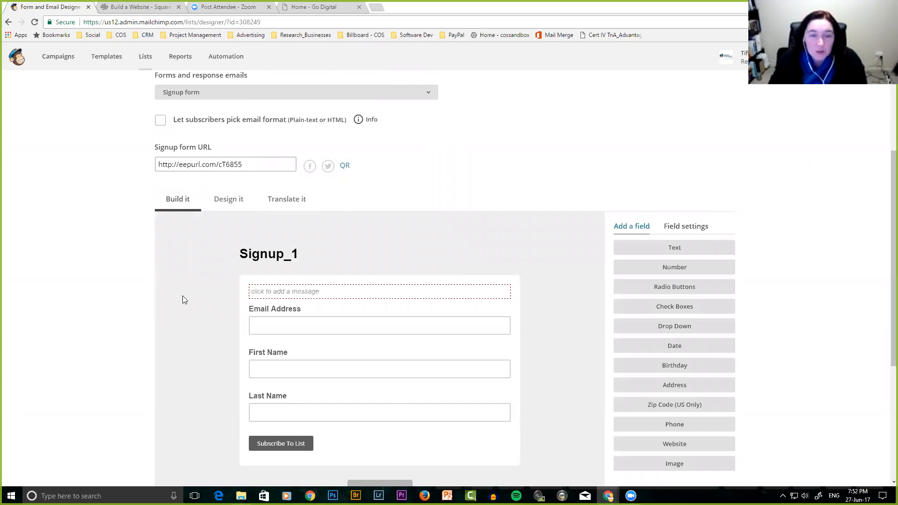
scroll(183, 299, "down", 3)
scroll(182, 296, "up", 1)
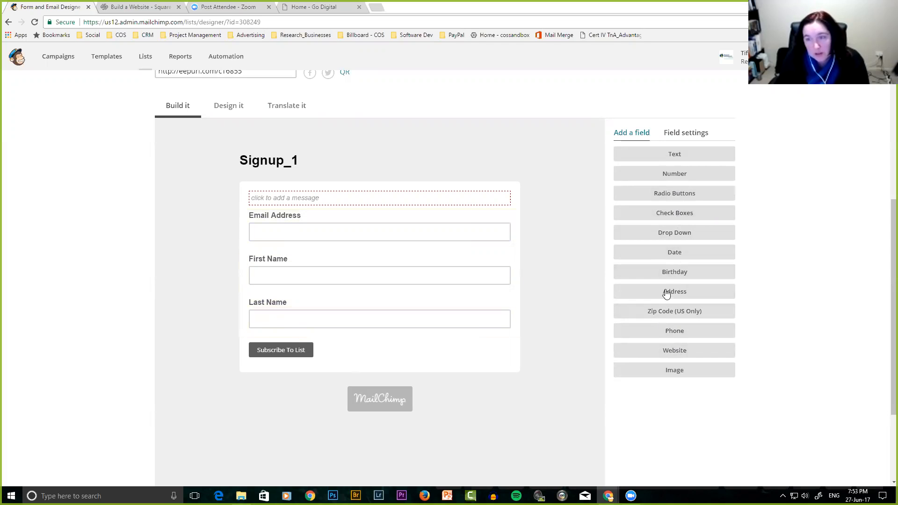
Add a Birthday field and delete the accidental duplicate, confirming with DELETE.
left_click(678, 274)
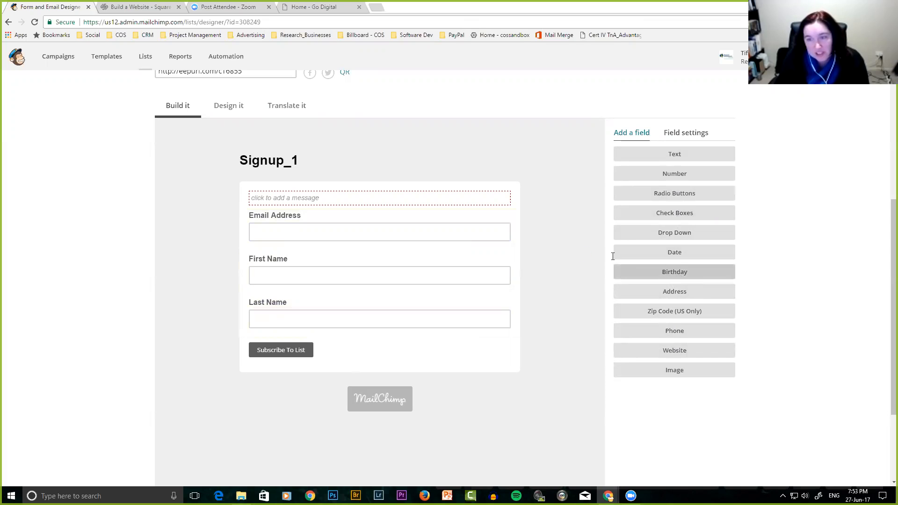
left_click(682, 273)
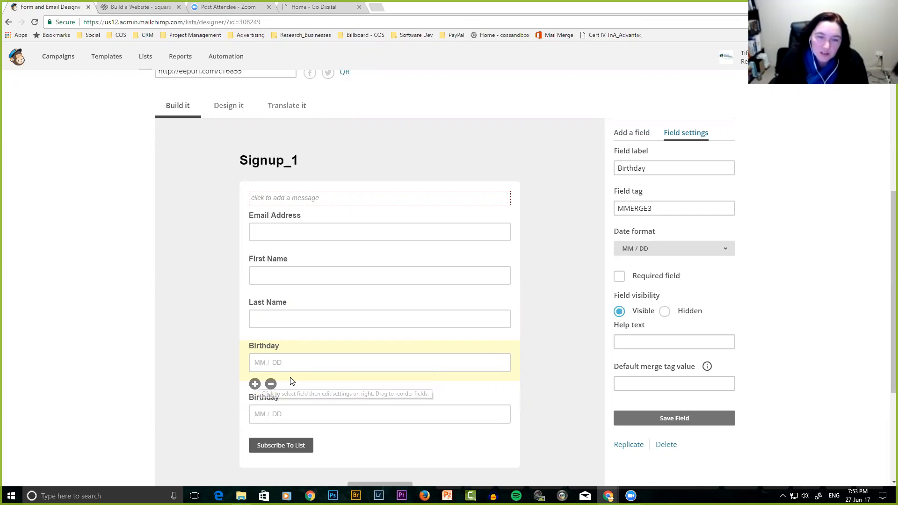
left_click_drag(291, 360, 299, 324)
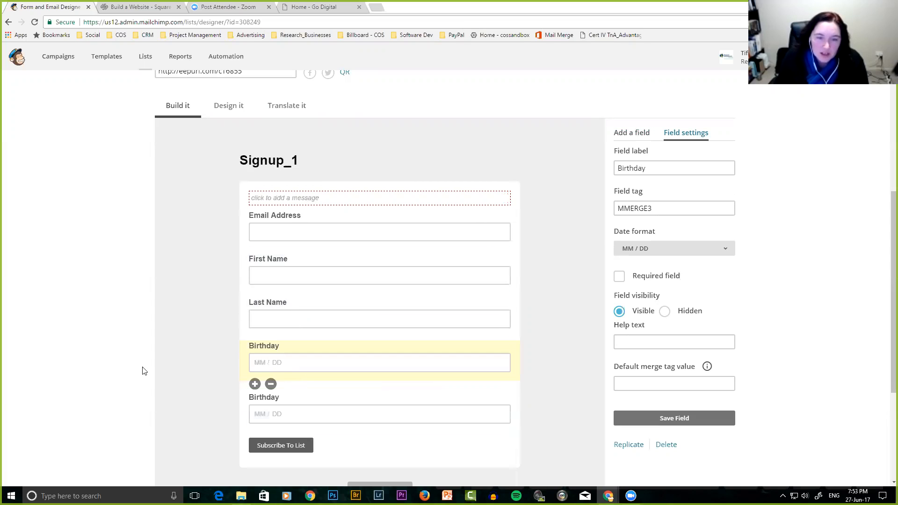
scroll(256, 289, "down", 2)
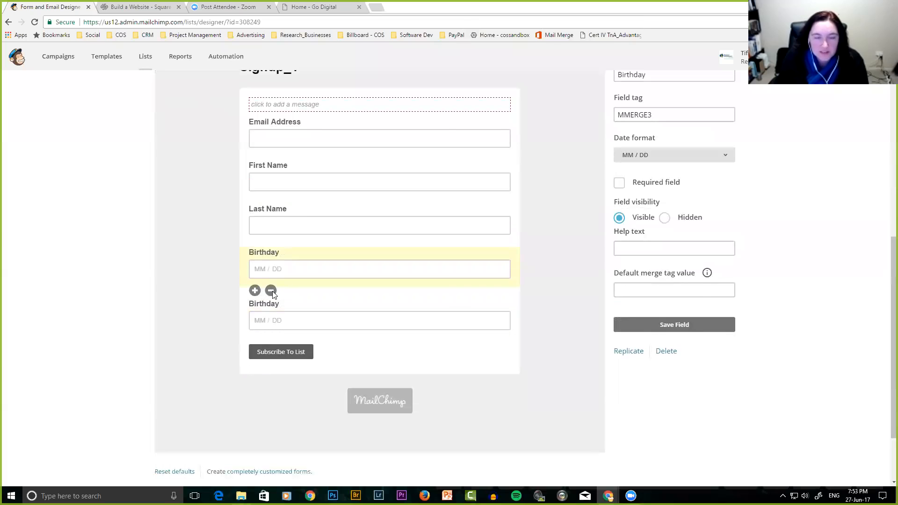
left_click(272, 291)
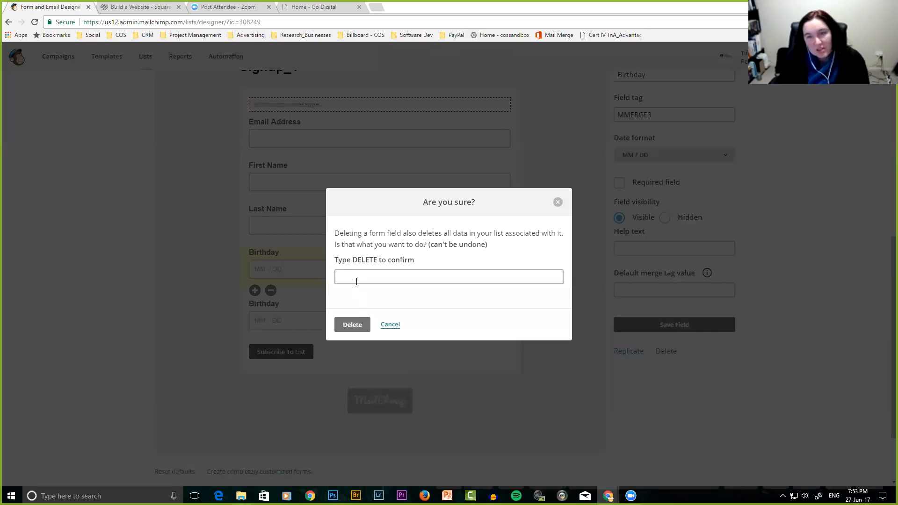
type("DELE")
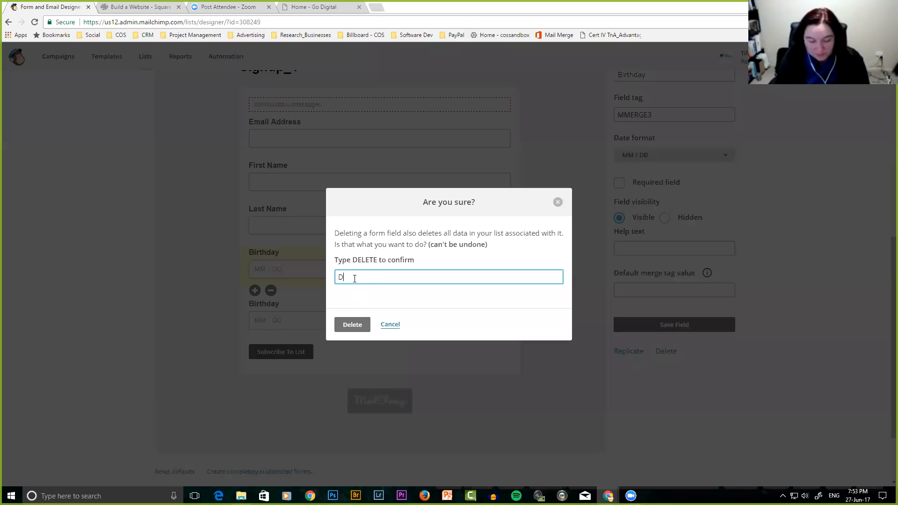
type("TE")
left_click(347, 326)
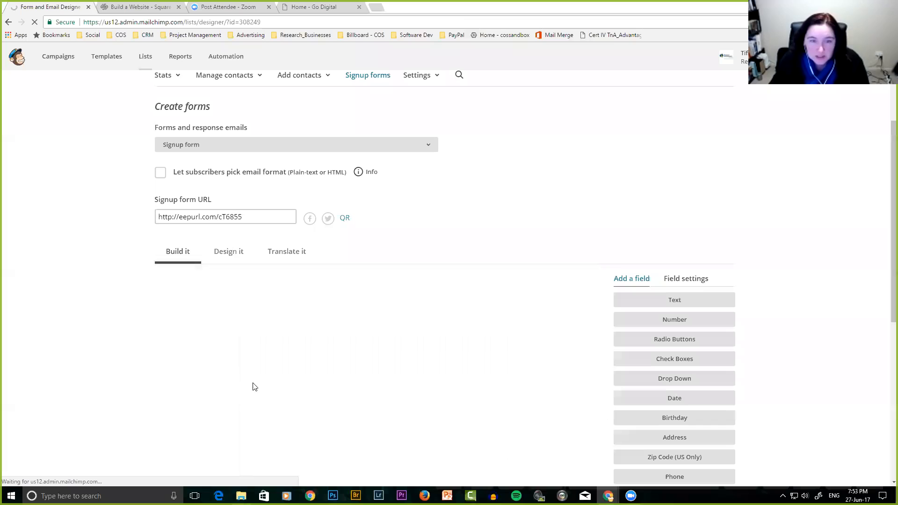
scroll(253, 383, "down", 4)
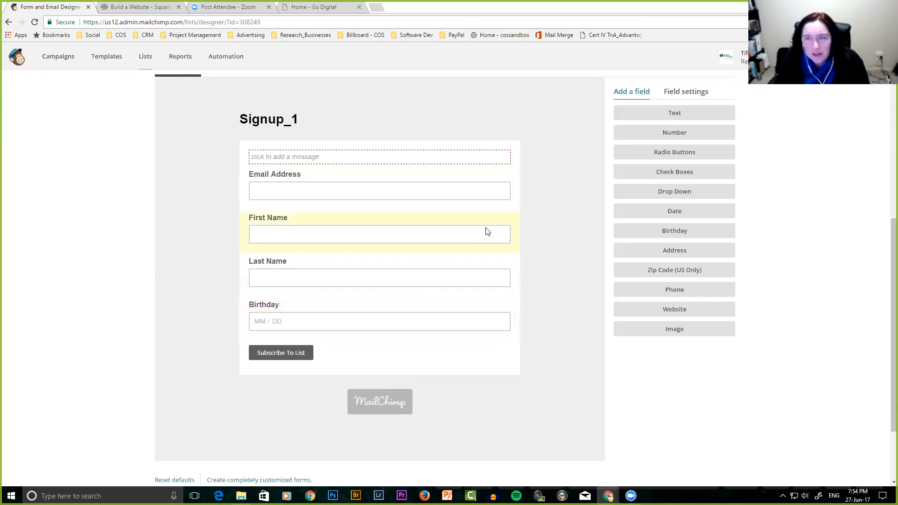
Review the Birthday field settings, leaving it optional, and return to Add a field.
left_click(668, 96)
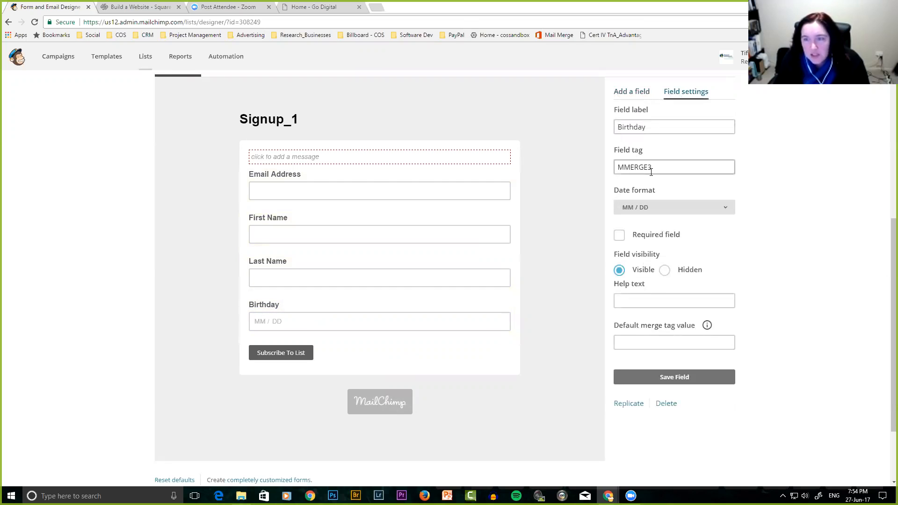
left_click(620, 237)
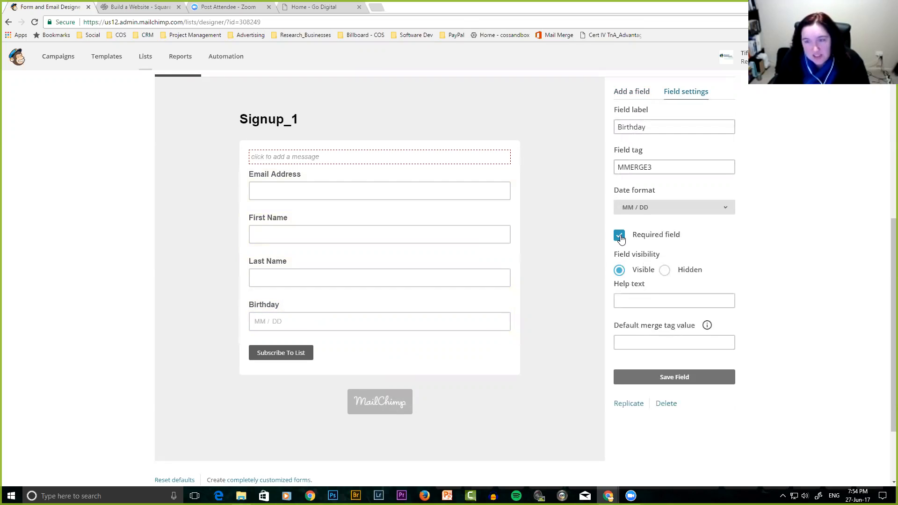
left_click(620, 236)
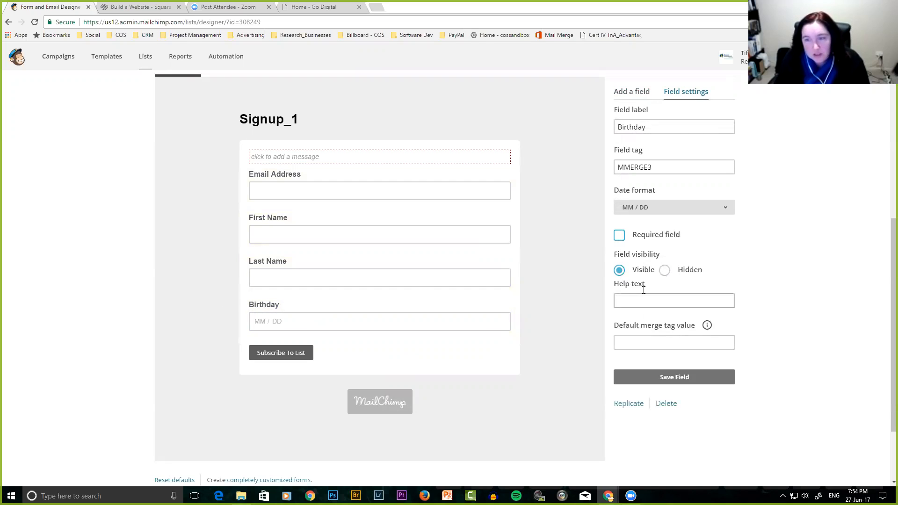
left_click(628, 300)
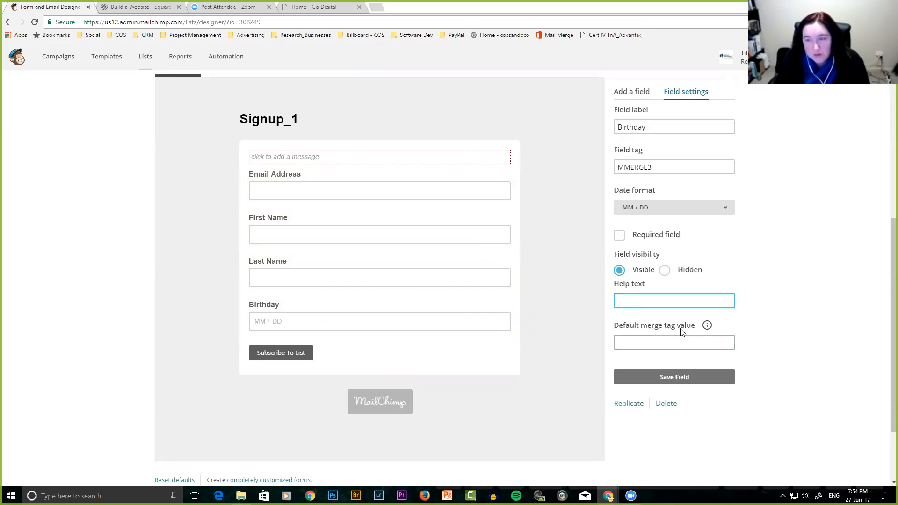
left_click(707, 327)
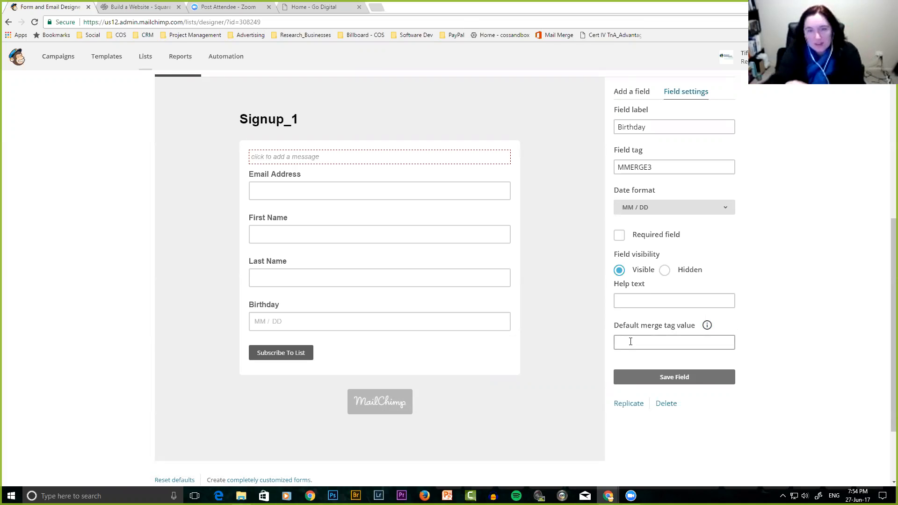
left_click(631, 91)
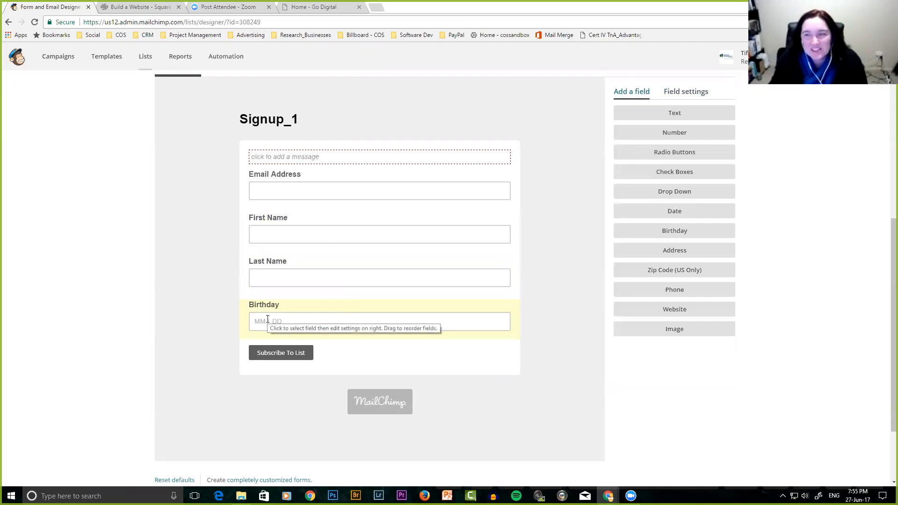
Add a Text field labelled 'What are you struggling with right now?' and save it.
left_click(675, 115)
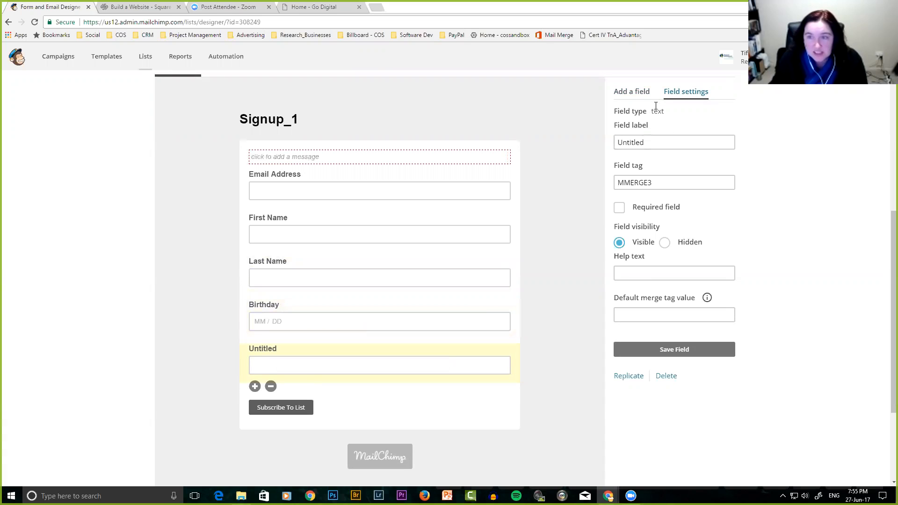
left_click_drag(651, 143, 602, 145)
type("What are you struggline")
key("BackSpace")
key("BackSpace")
type("g with right now")
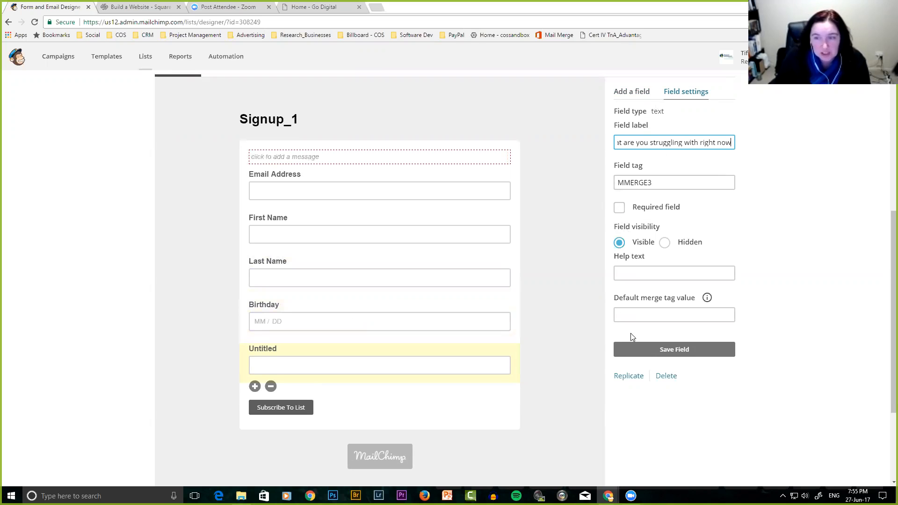
left_click(660, 357)
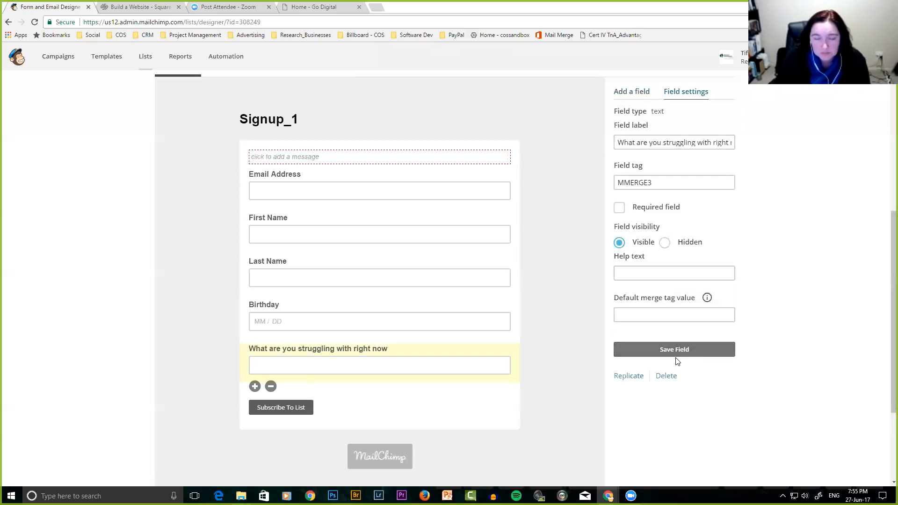
left_click(725, 142)
key("End")
type("?")
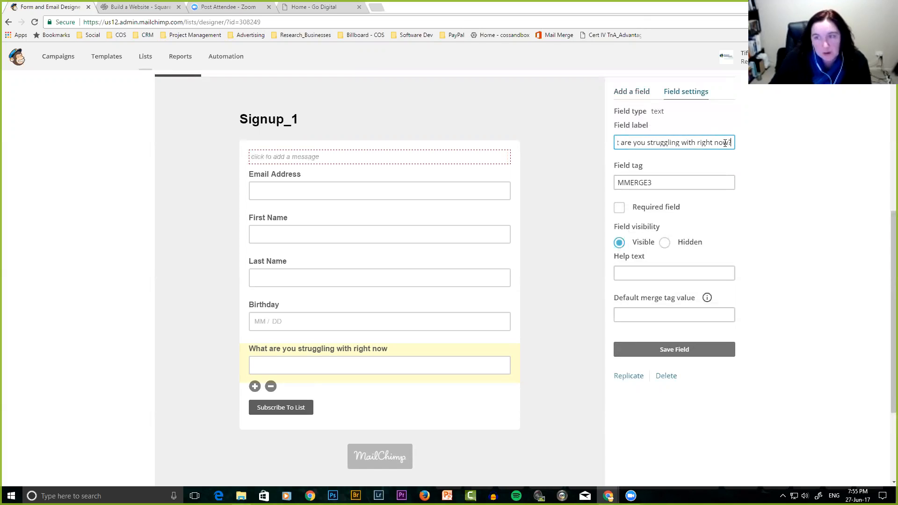
left_click(669, 355)
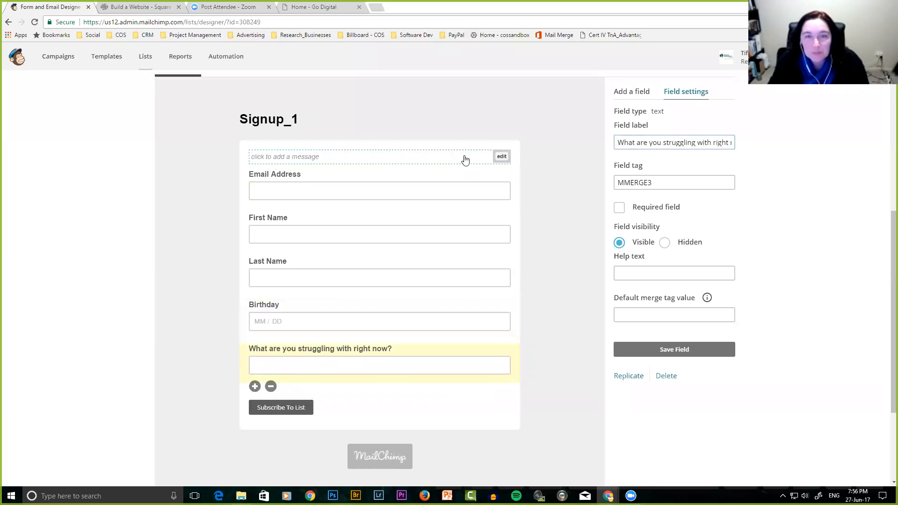
Write the intro 'Hey - great to see you here...' offering the free 10 point getting started checklist, then save.
left_click(500, 157)
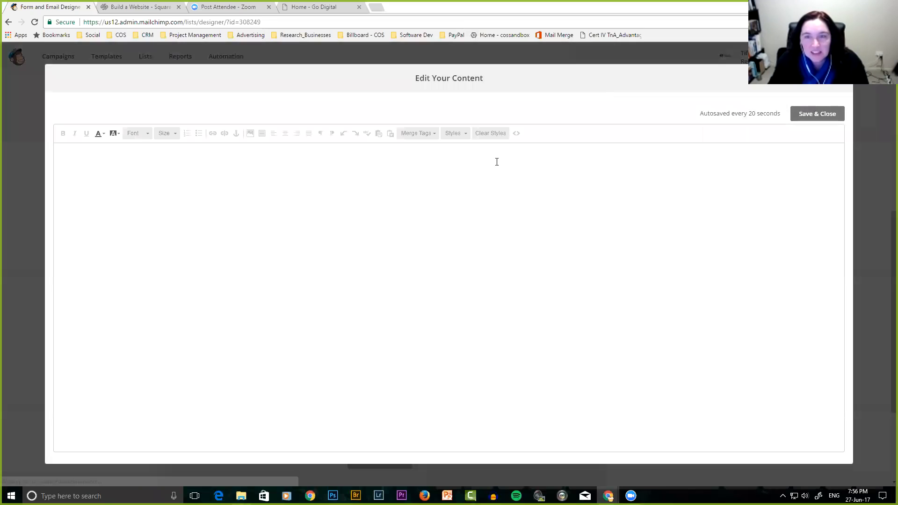
left_click(832, 91)
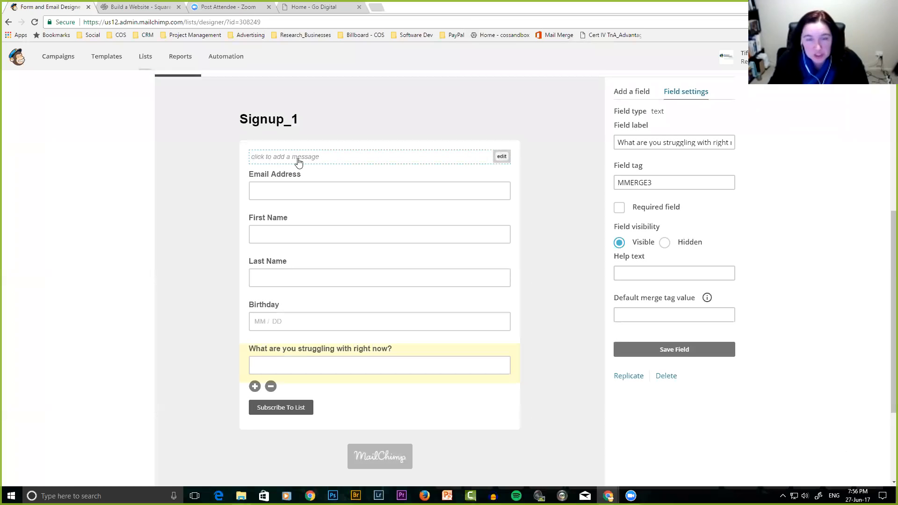
left_click(501, 158)
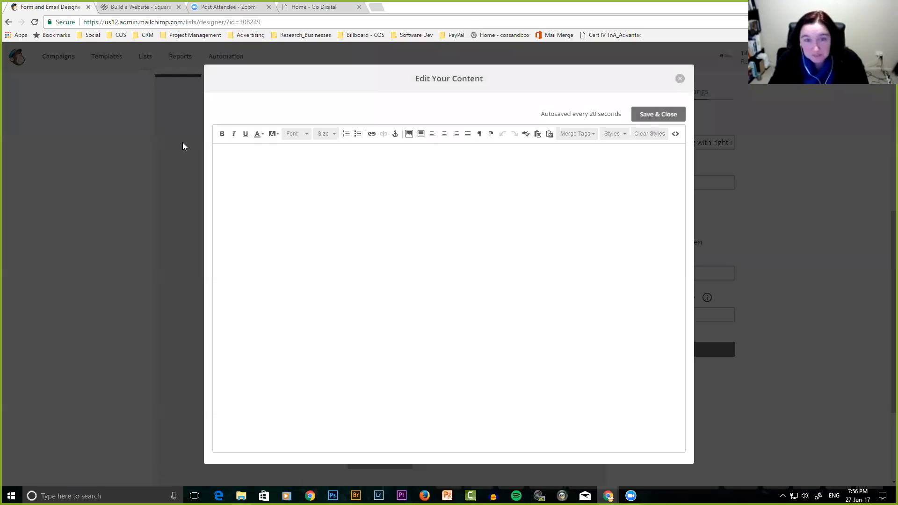
type("Hey - ")
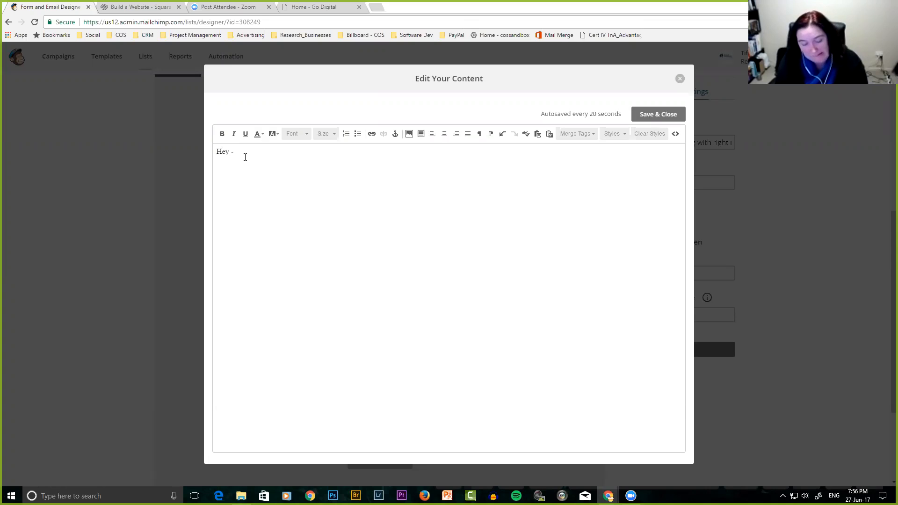
type("great to see you here.")
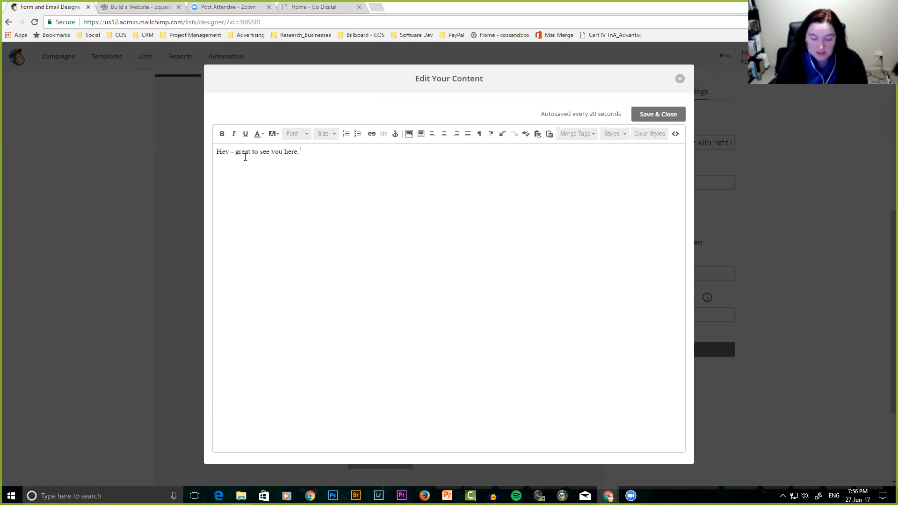
type(" If you want to learn abotu")
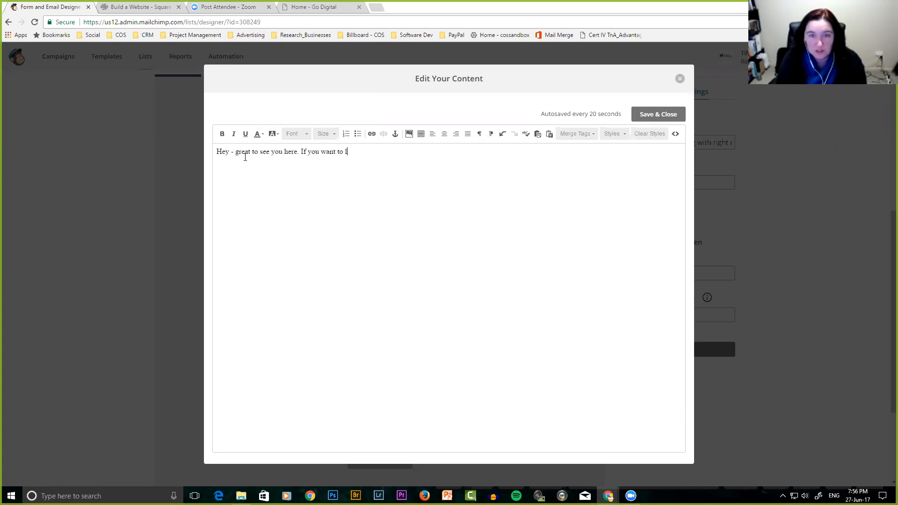
key("BackSpace")
key("BackSpace")
key("BackSpace")
type("ut ")
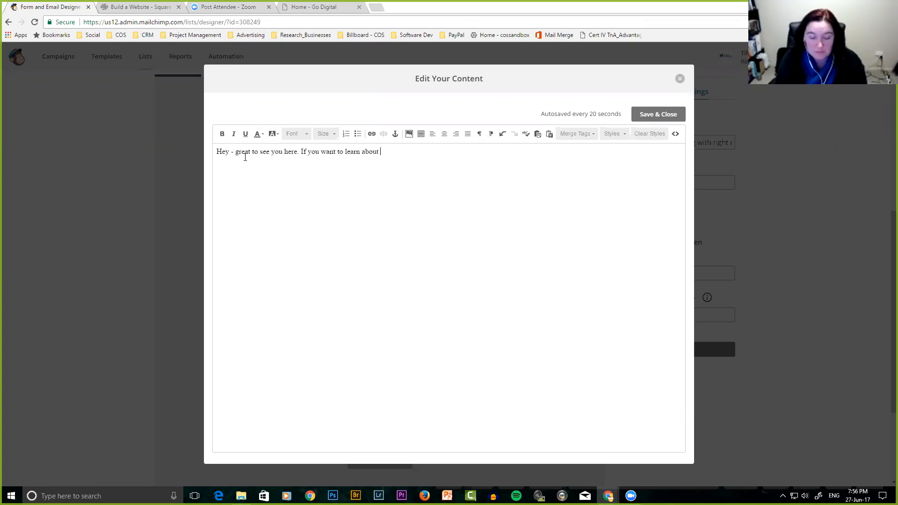
type("trading onlin")
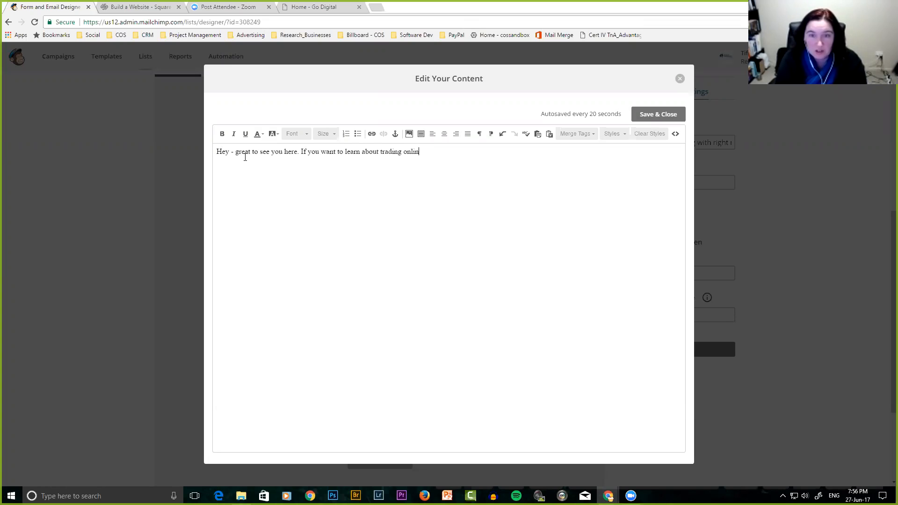
type("e then sign up below for your fre")
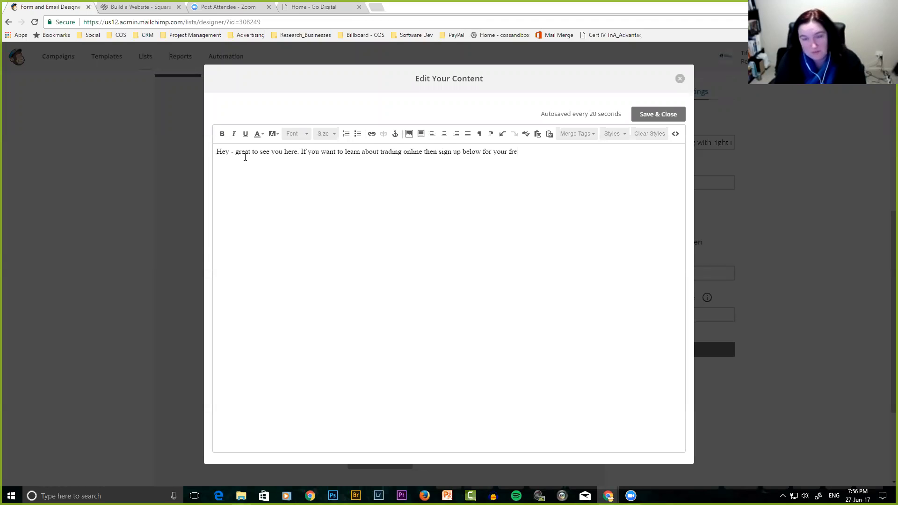
type("e 10 point gettign s")
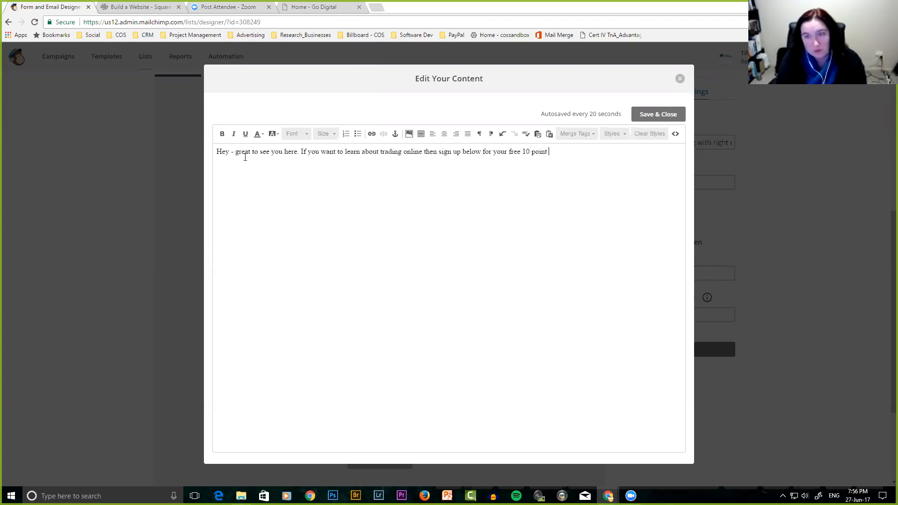
key("BackSpace")
key("BackSpace")
key("BackSpace")
key("BackSpace")
type("ng started qh")
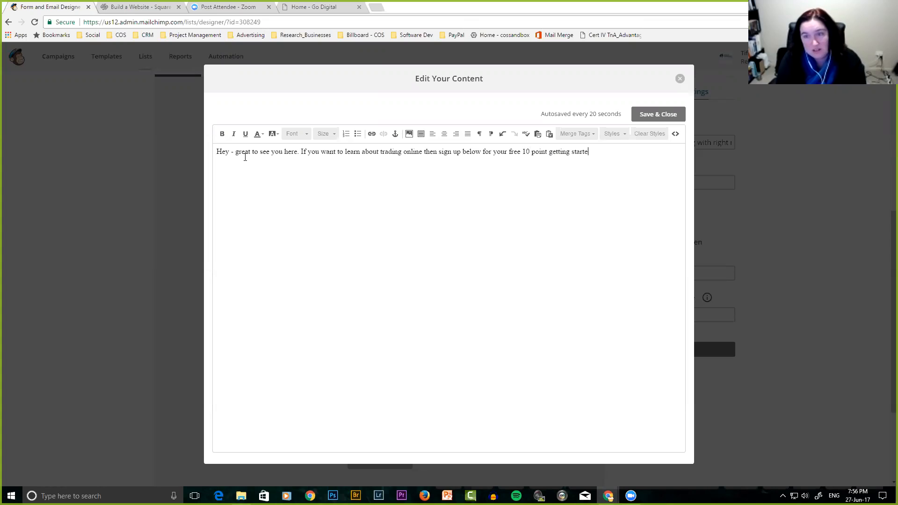
key("BackSpace")
key("BackSpace")
type("check")
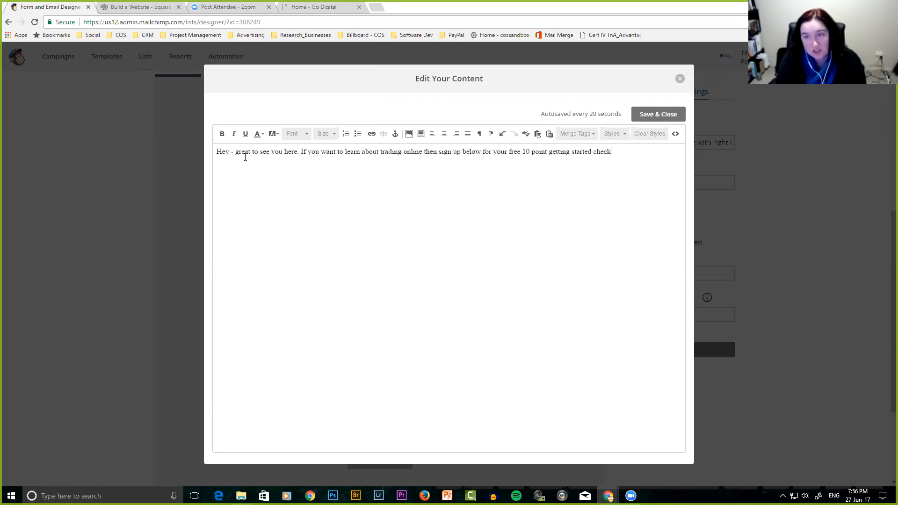
type("list.")
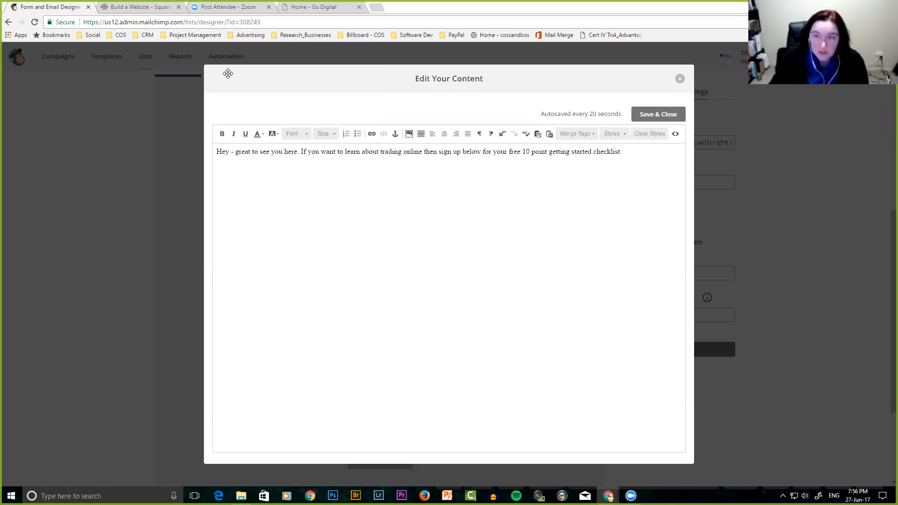
left_click(653, 115)
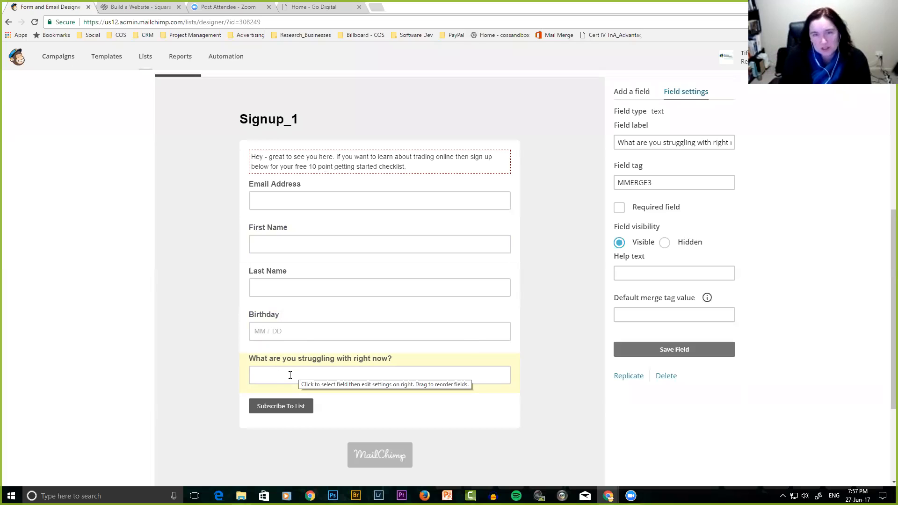
Return to the Add a field list of available field types.
left_click(632, 92)
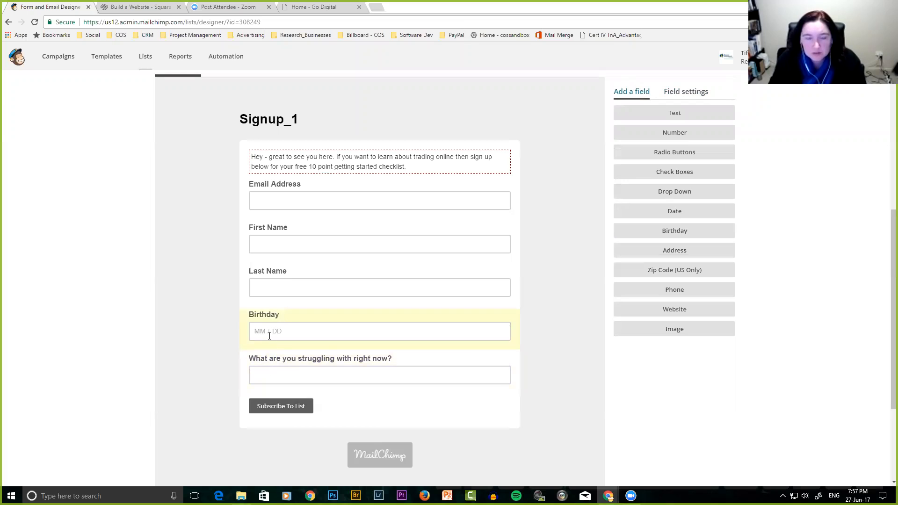
Delete the Birthday field from the Signup_1 form, confirming with DELETE.
left_click(304, 333)
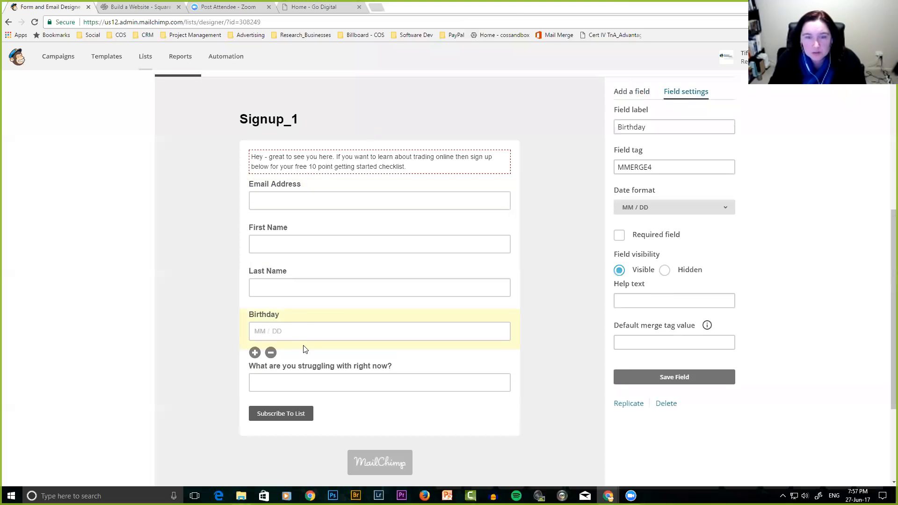
left_click(270, 353)
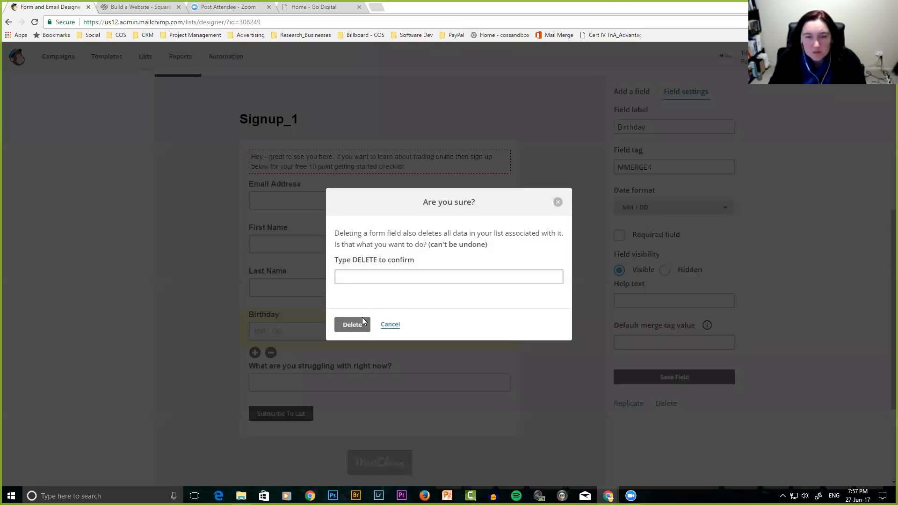
left_click(364, 279)
type("DELETE")
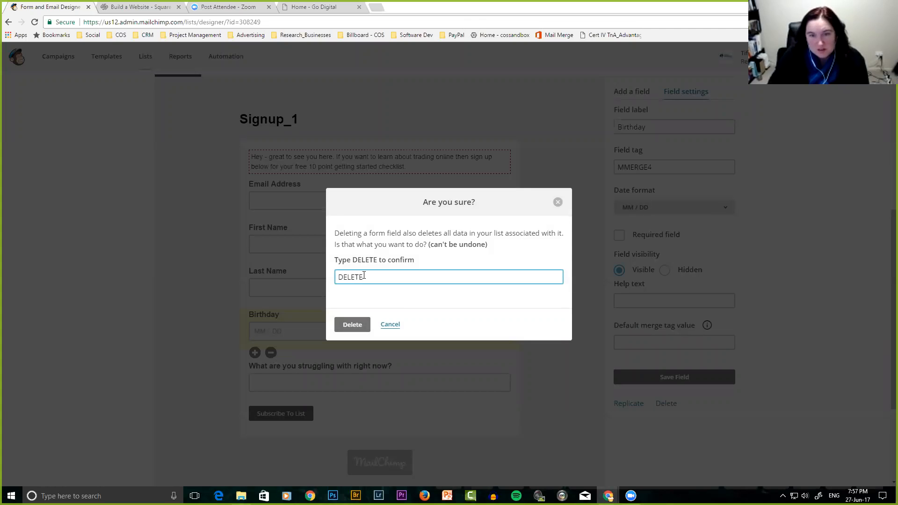
left_click(353, 324)
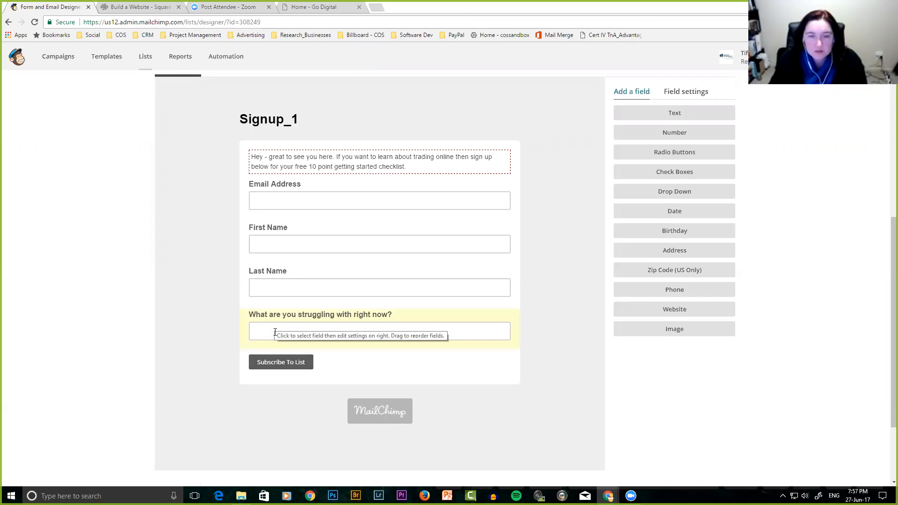
left_click(268, 330)
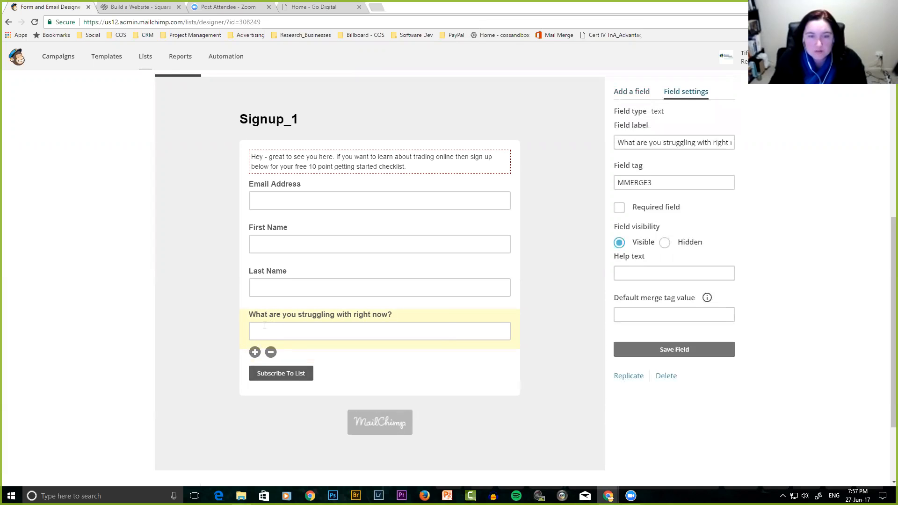
Delete the 'What are you struggling with' field, confirming with DELETE.
left_click(271, 353)
left_click(355, 275)
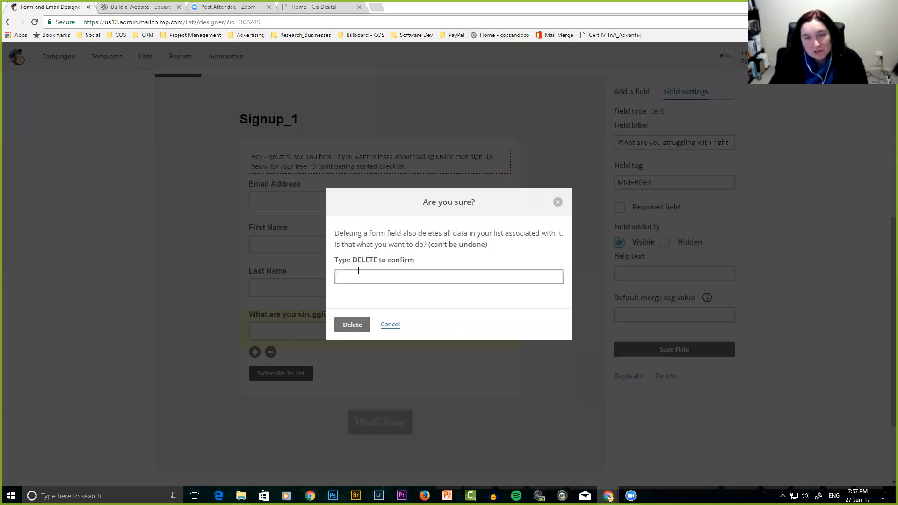
type("DELETE")
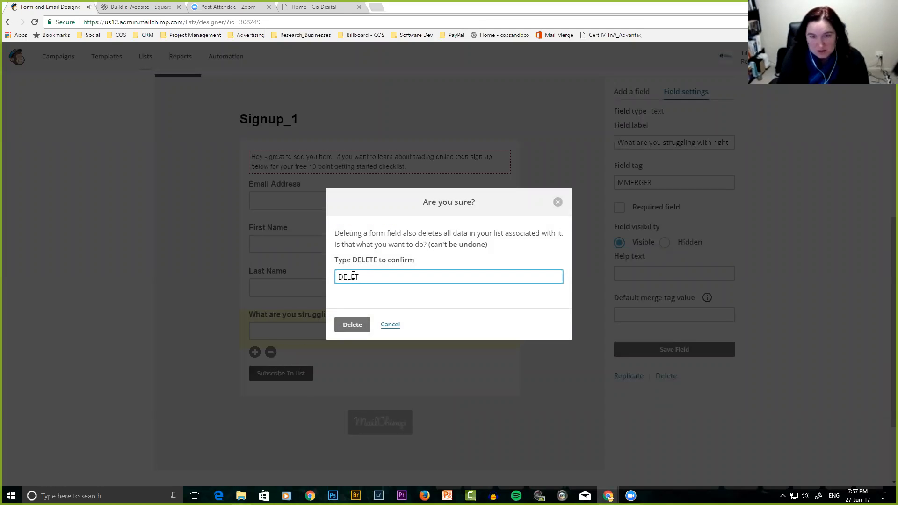
left_click(355, 326)
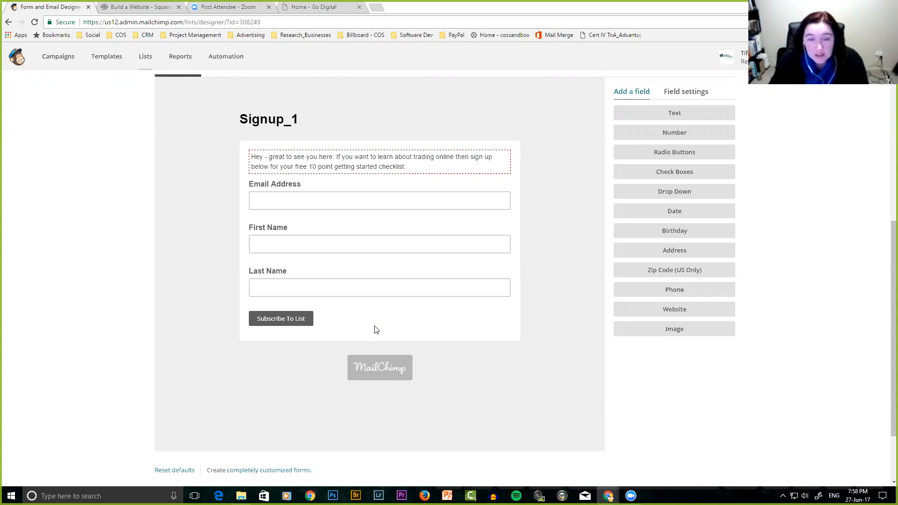
scroll(374, 326, "up", 5)
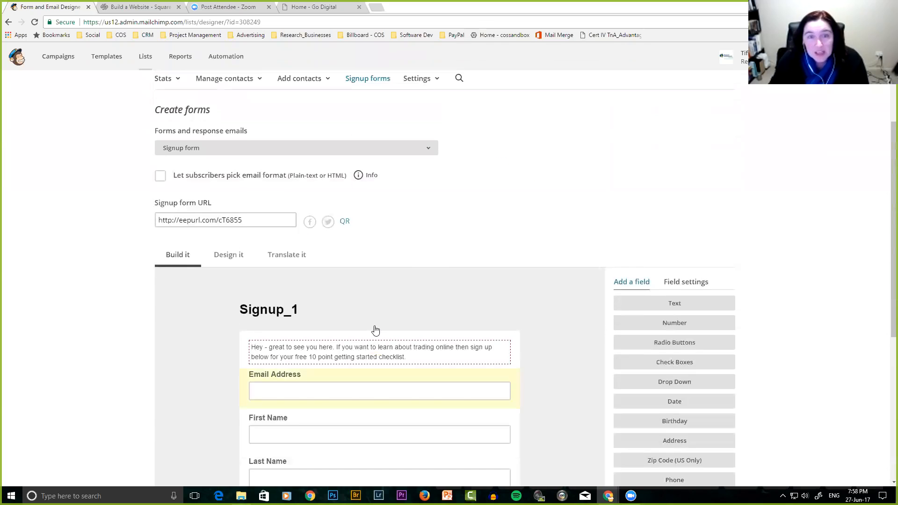
scroll(374, 326, "down", 3)
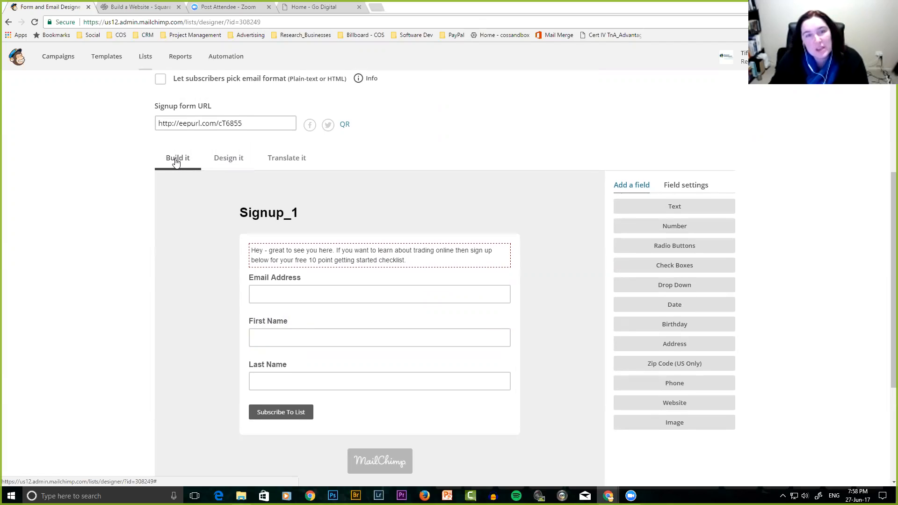
left_click(230, 163)
scroll(268, 342, "down", 1)
scroll(268, 340, "down", 3)
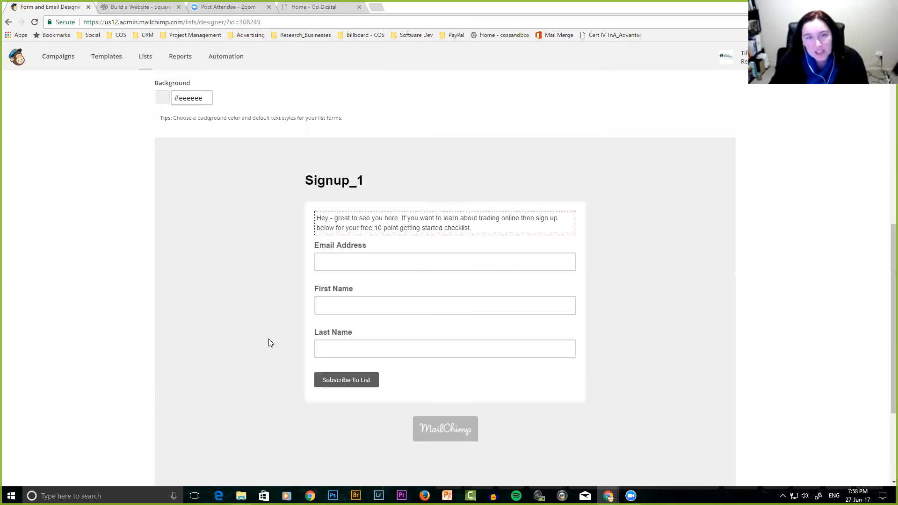
left_click(182, 97)
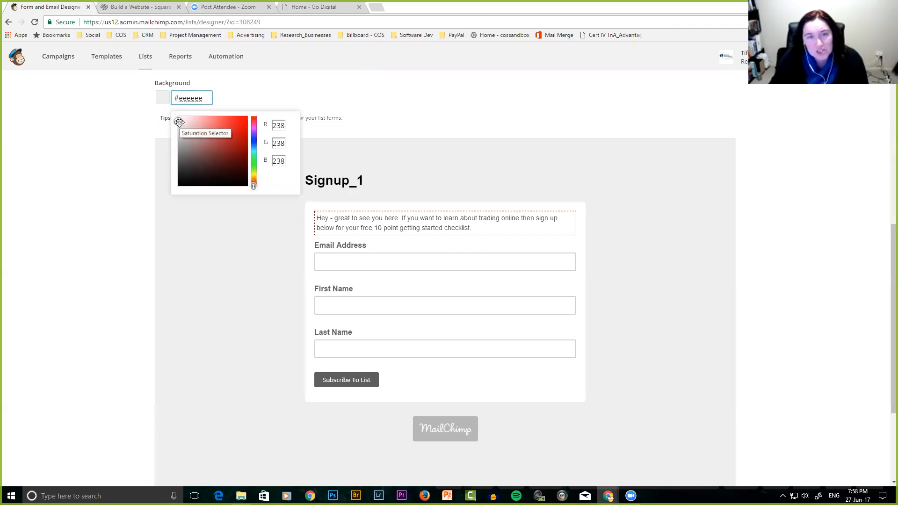
left_click(254, 128)
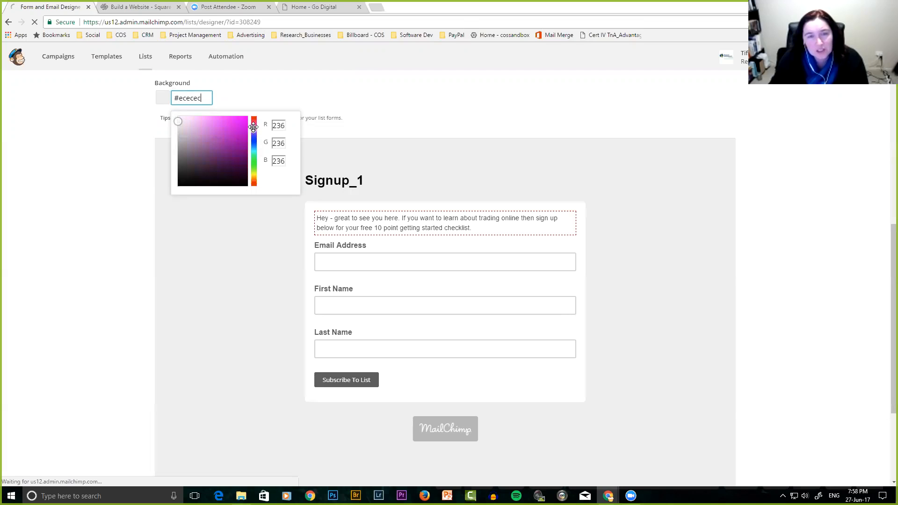
left_click(218, 125)
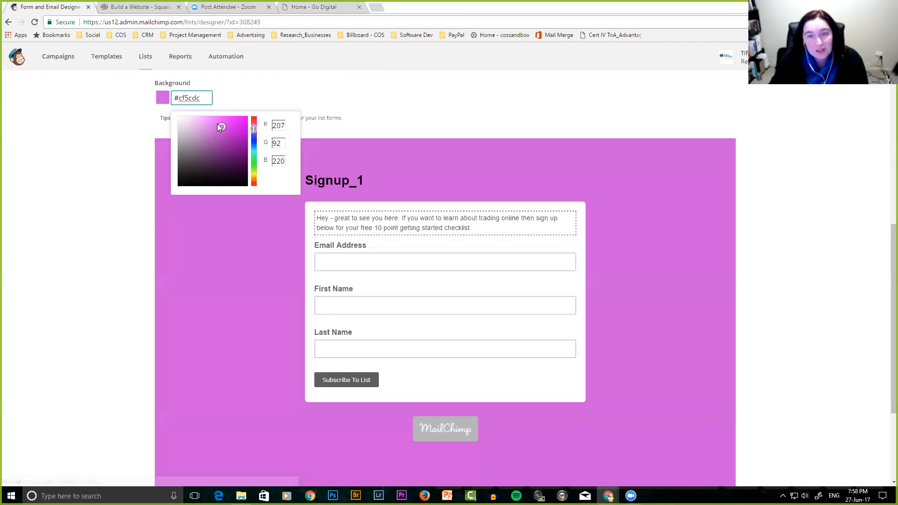
left_click(240, 89)
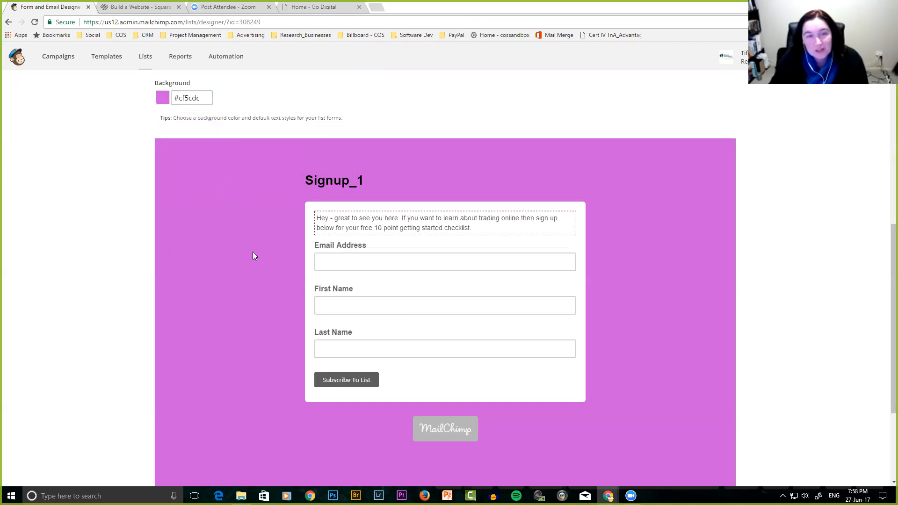
scroll(250, 252, "down", 3)
scroll(250, 252, "up", 3)
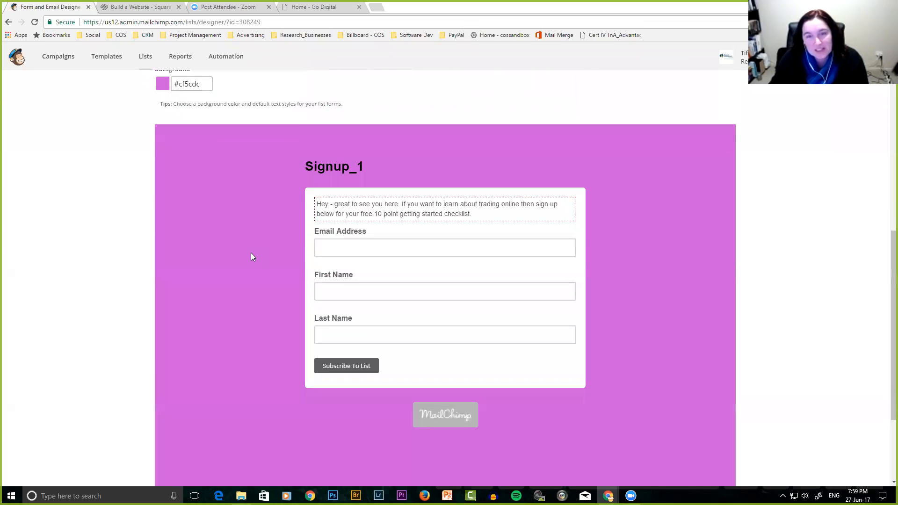
scroll(251, 256, "up", 3)
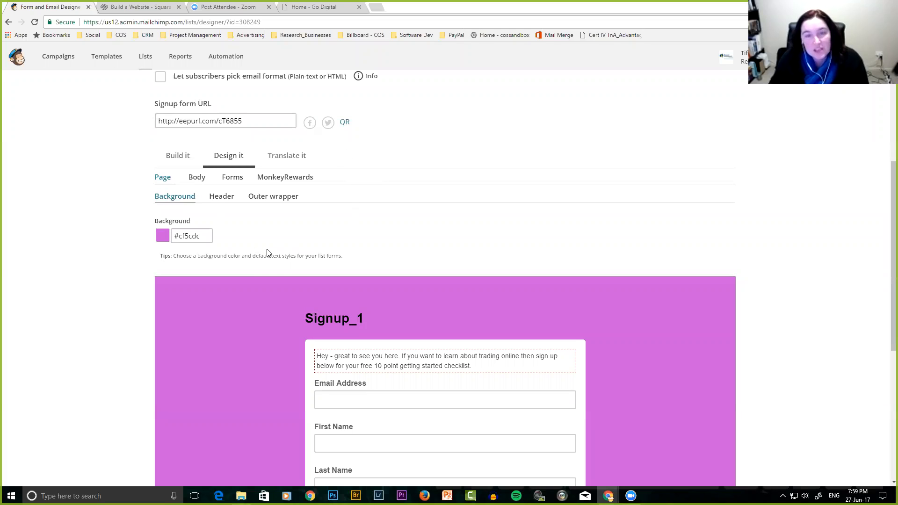
Open coolors.co in a new browser tab.
left_click(374, 9)
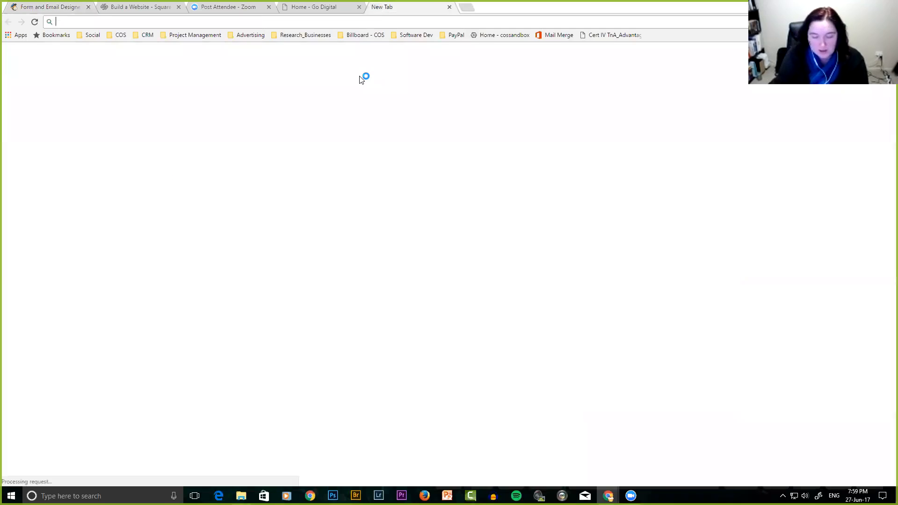
type("coolors.")
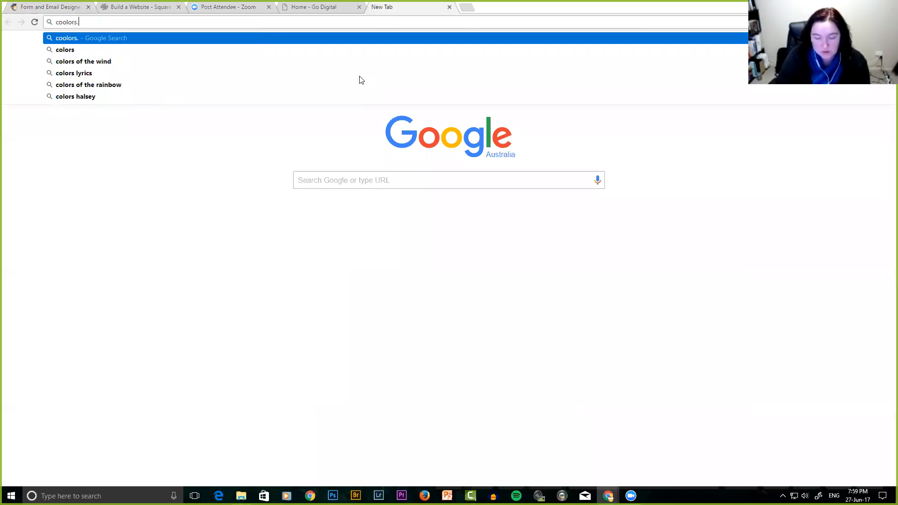
type("co")
key("Return")
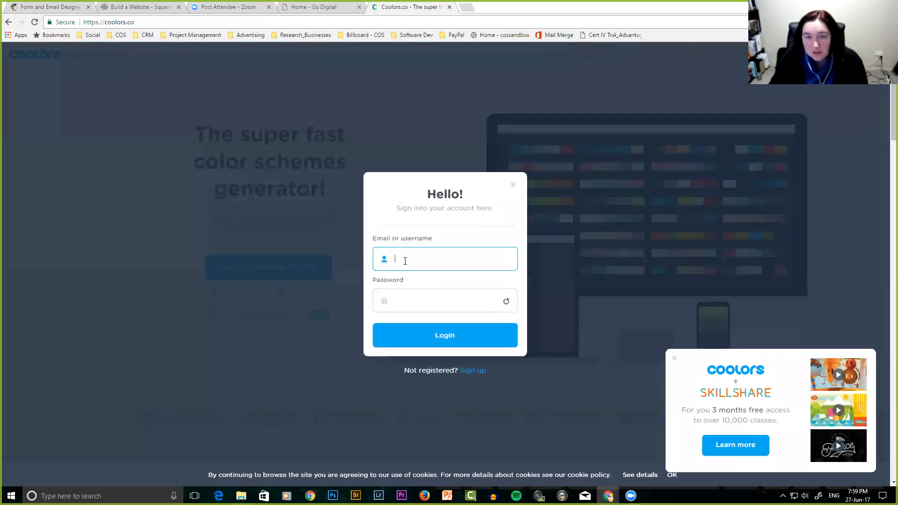
Sign in to Coolors with the saved e-mail and password, and save the login.
left_click(405, 260)
left_click(405, 279)
left_click(404, 300)
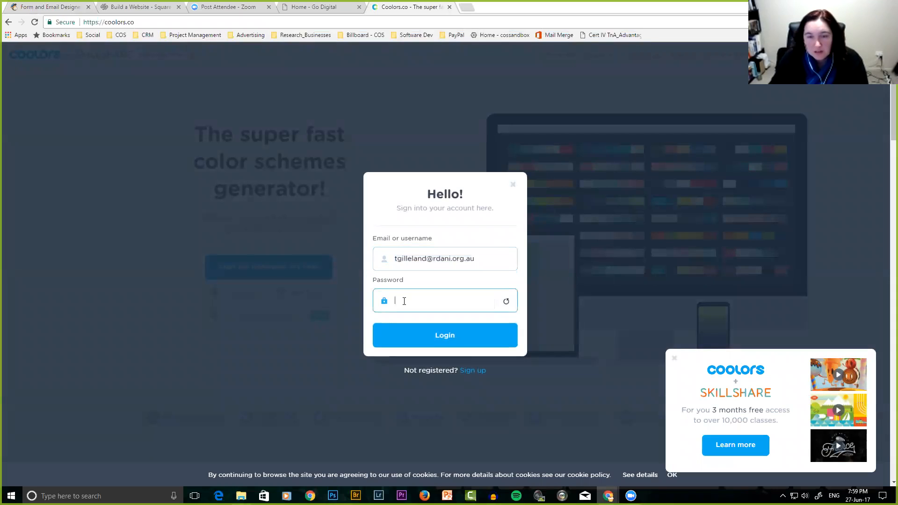
type("••••••")
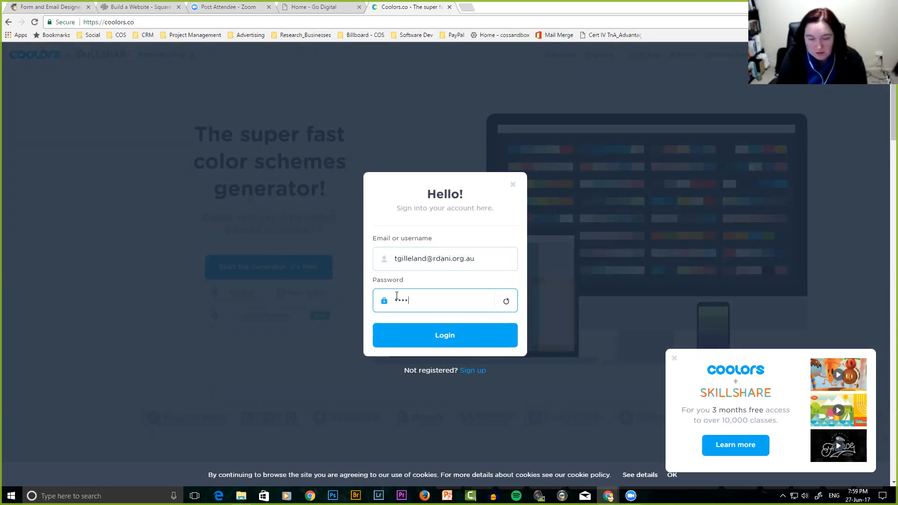
key("Return")
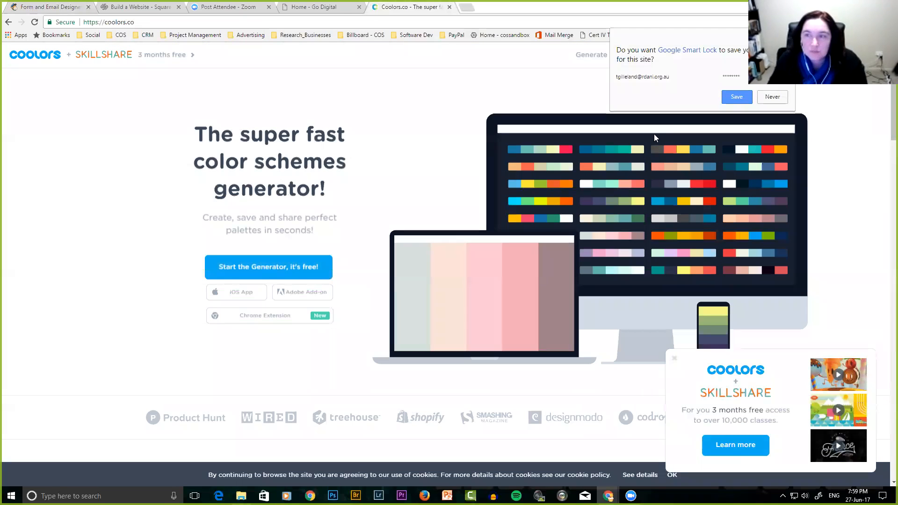
left_click(737, 97)
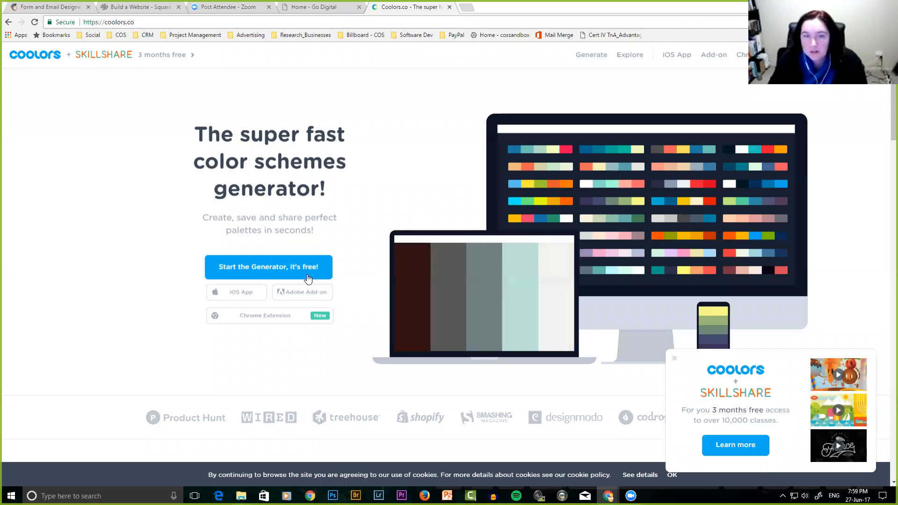
Launch the palette generator, accept the tutorial, and generate several palettes with Space.
left_click(289, 267)
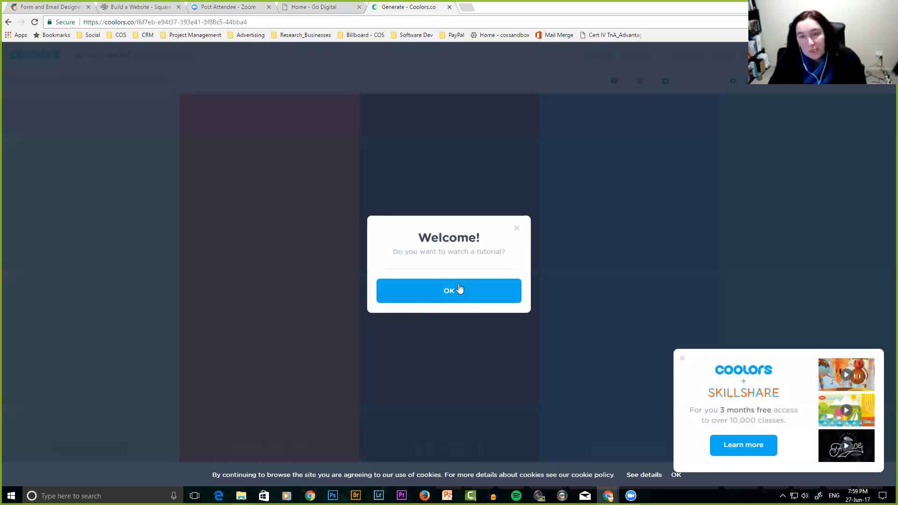
left_click(459, 290)
key("space")
key("space")
key("space")
key("space")
key("space")
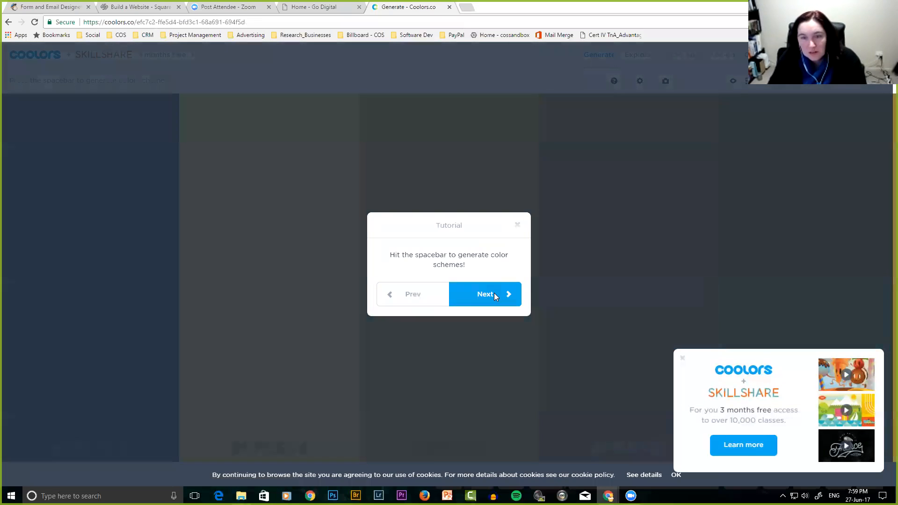
key("space")
key("space")
key("space")
key("space")
key("space")
key("space")
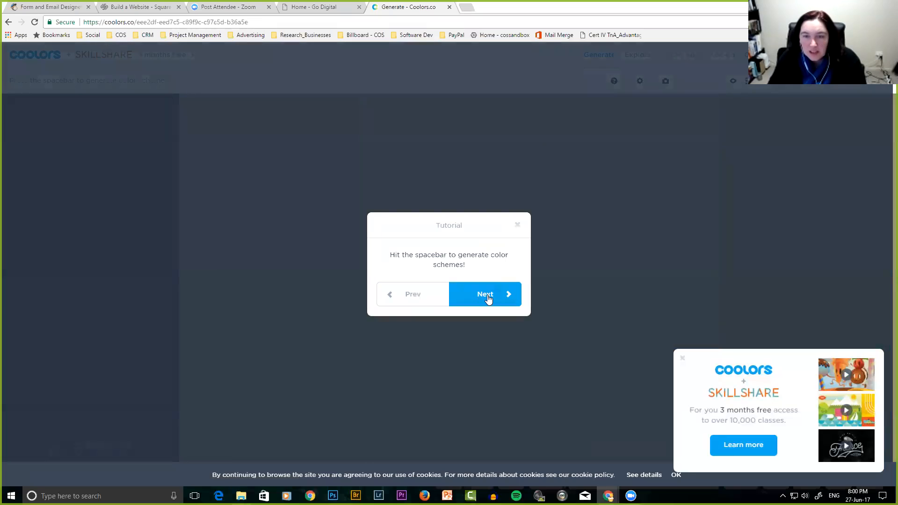
key("space")
key("space")
key("space")
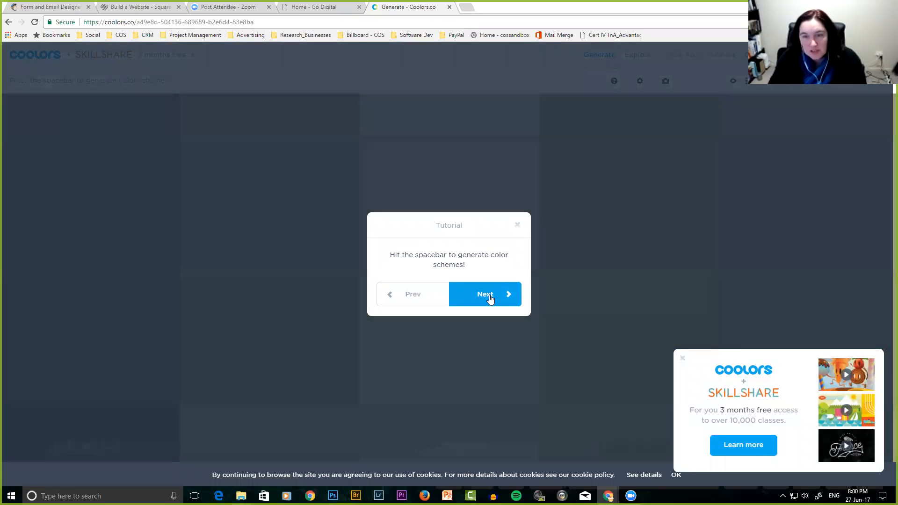
left_click(490, 294)
key("space")
key("space")
key("space")
key("space")
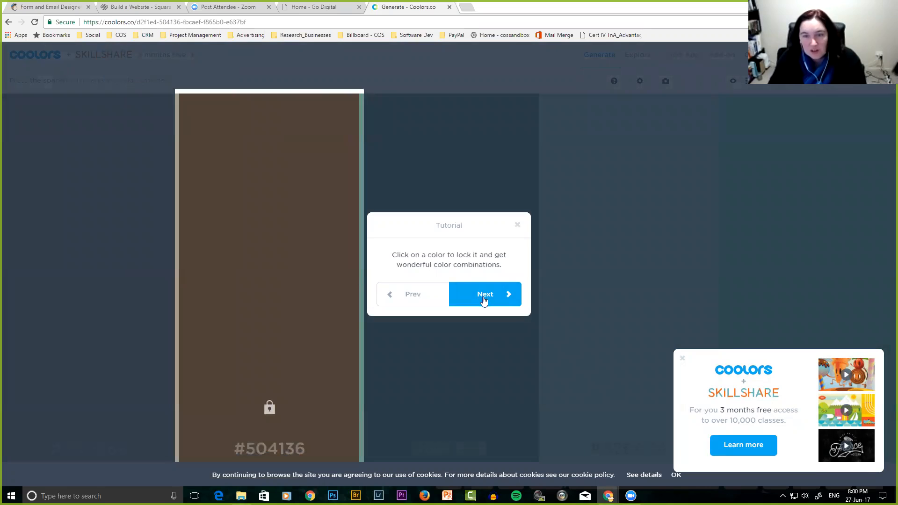
key("space")
key("space")
Step through the tutorial tips on hex values, adjusting, image picking and saved palettes.
left_click(491, 298)
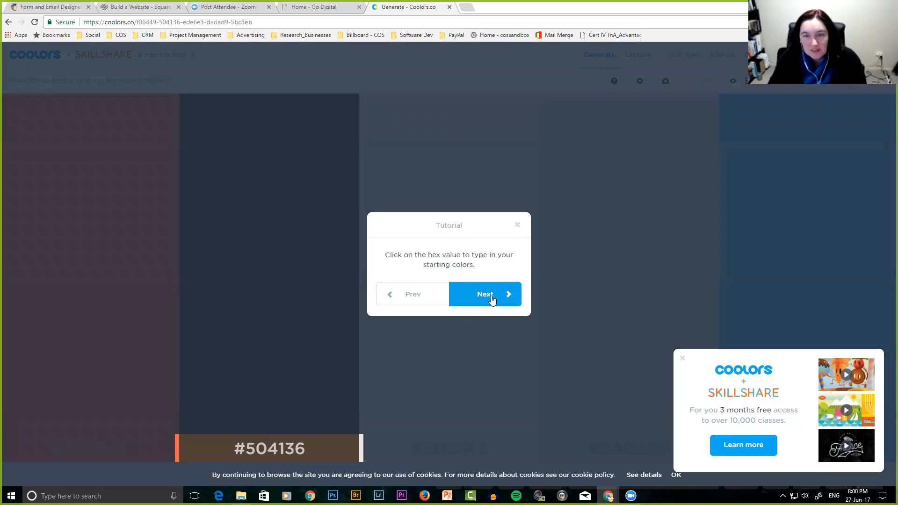
left_click(486, 298)
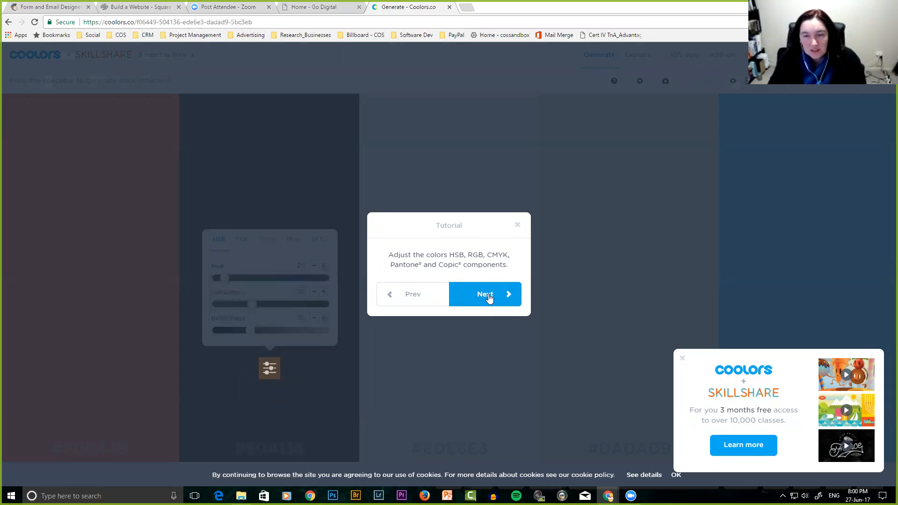
left_click(489, 298)
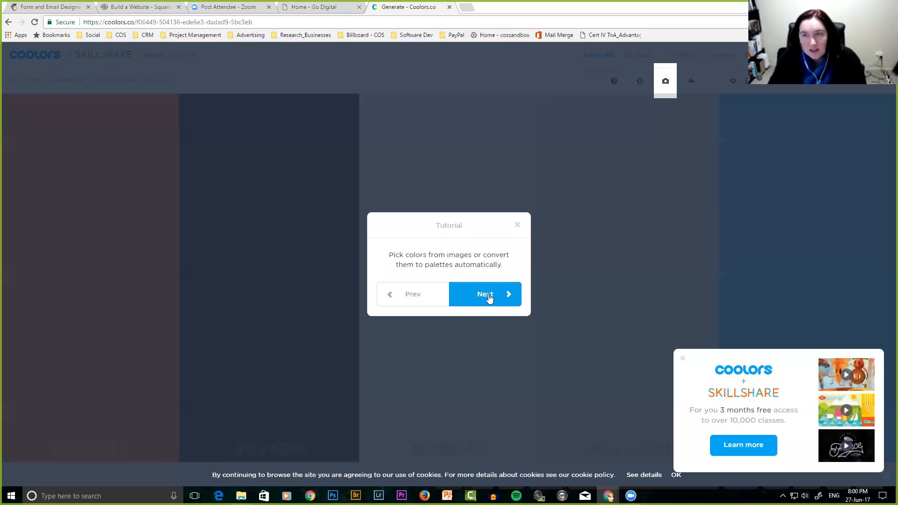
left_click(489, 298)
left_click(488, 297)
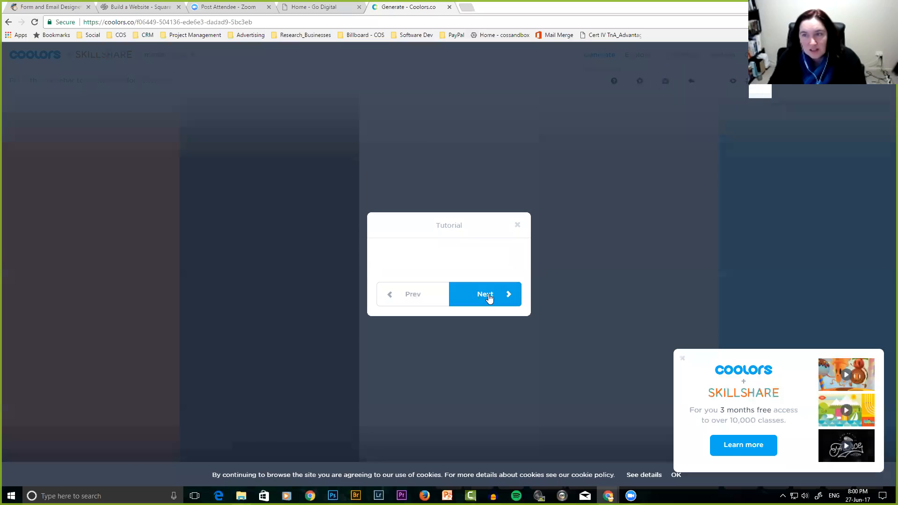
left_click(489, 297)
left_click(489, 298)
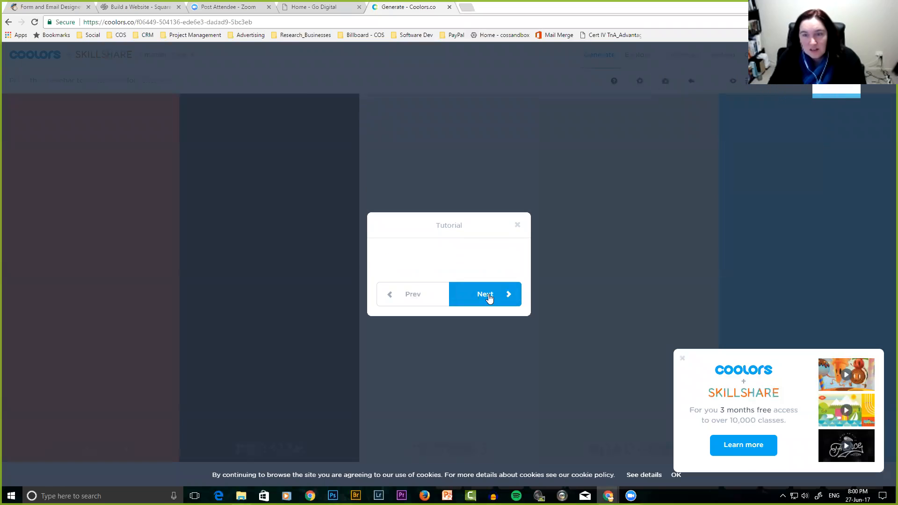
left_click(488, 298)
Close the tutorial and promotion, set the first colour to #577665, and lock it.
left_click(488, 298)
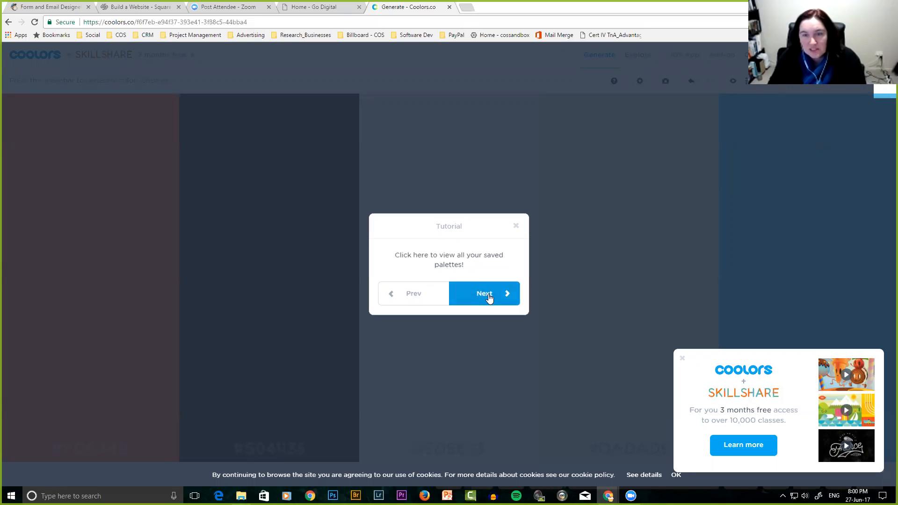
left_click(682, 359)
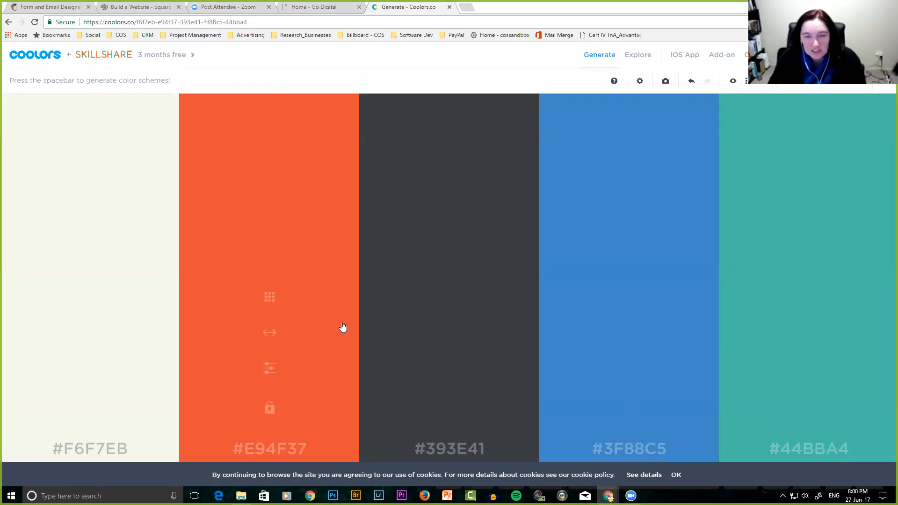
key("space")
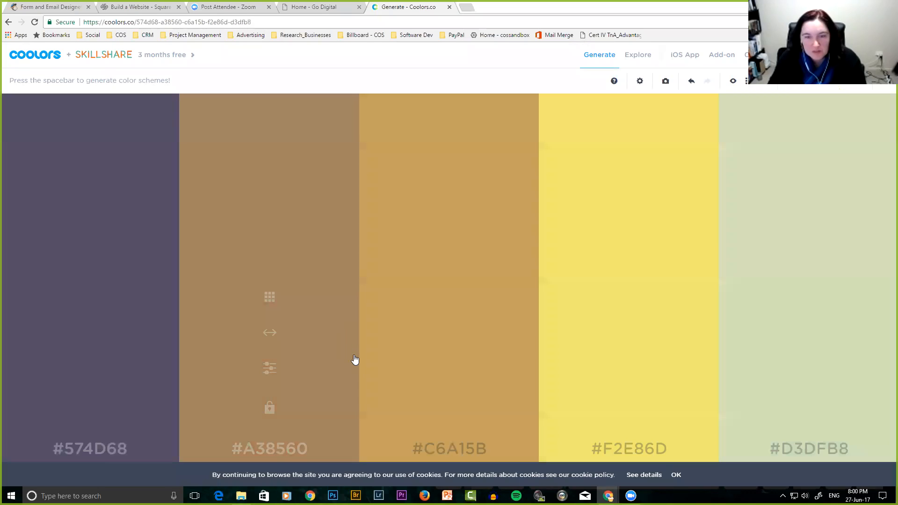
left_click(104, 450)
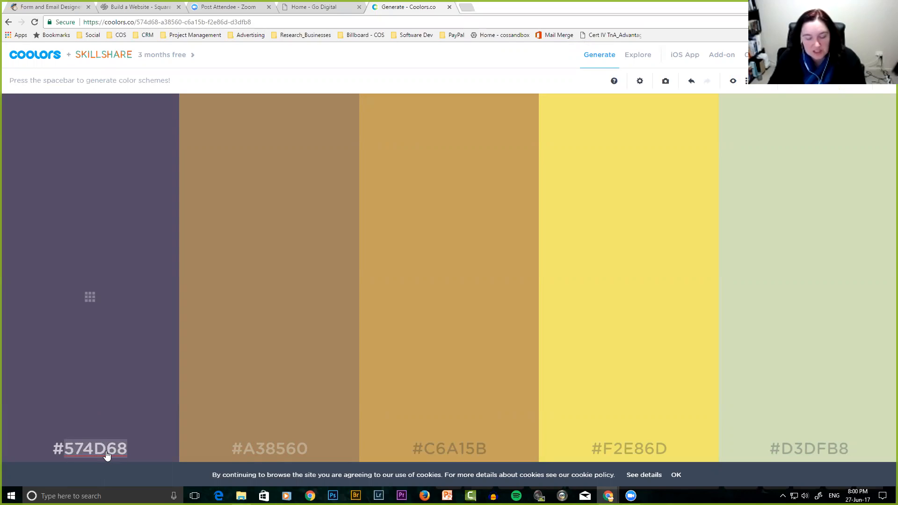
type("577665")
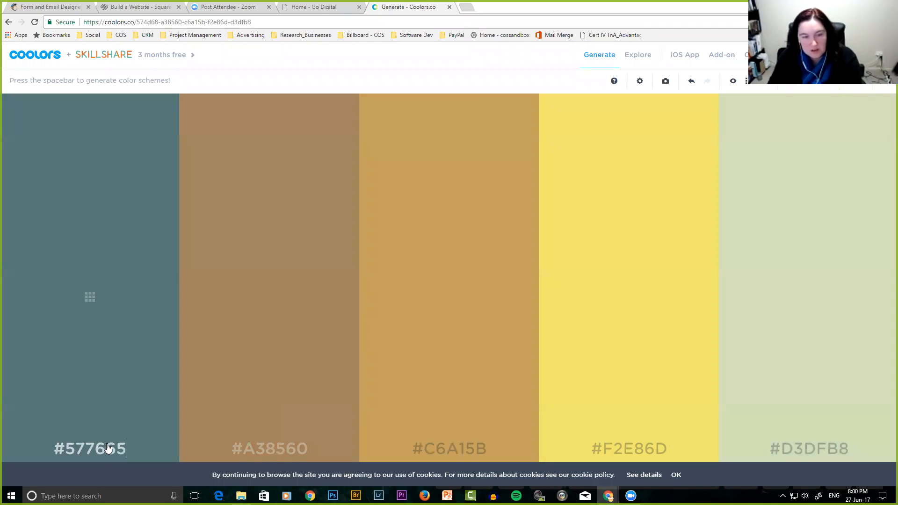
key("Return")
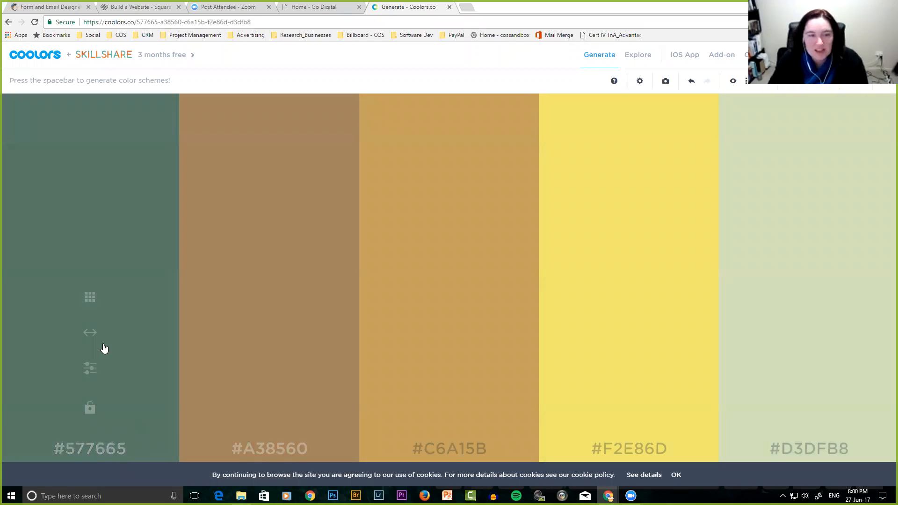
left_click(90, 409)
Regenerate the palette and lock #848FA5, #93B5C6 and #DDEDAA.
key("space")
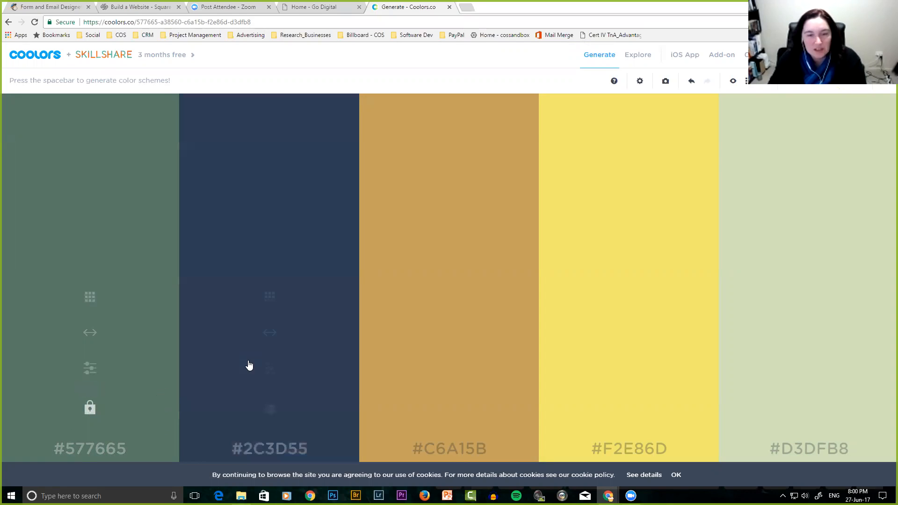
key("space")
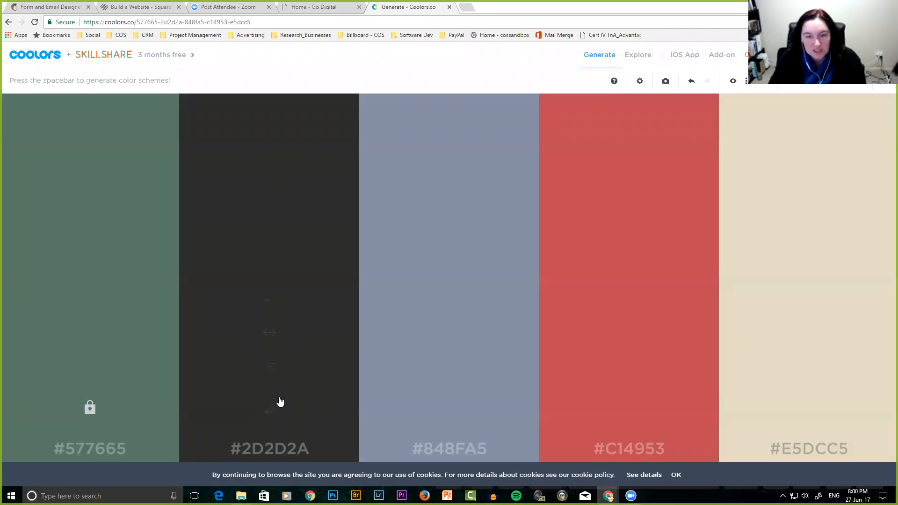
left_click(450, 409)
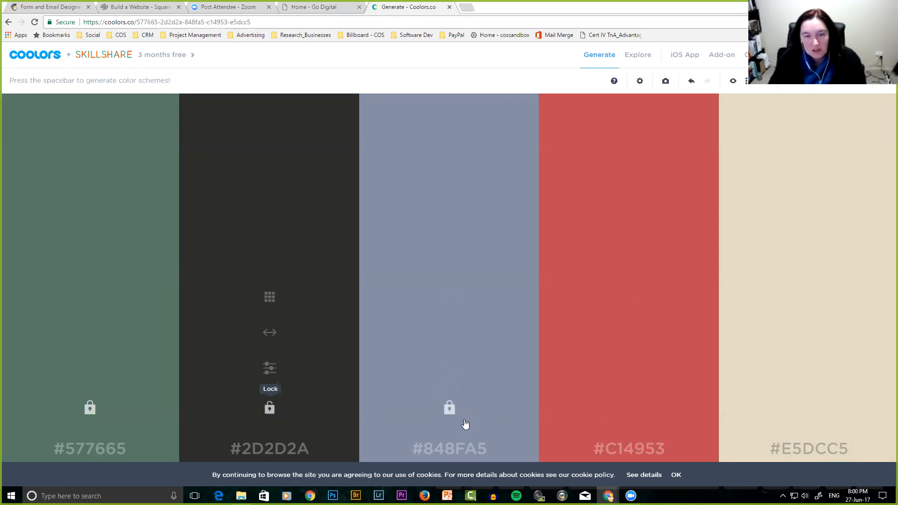
key("space")
left_click(629, 410)
left_click(810, 410)
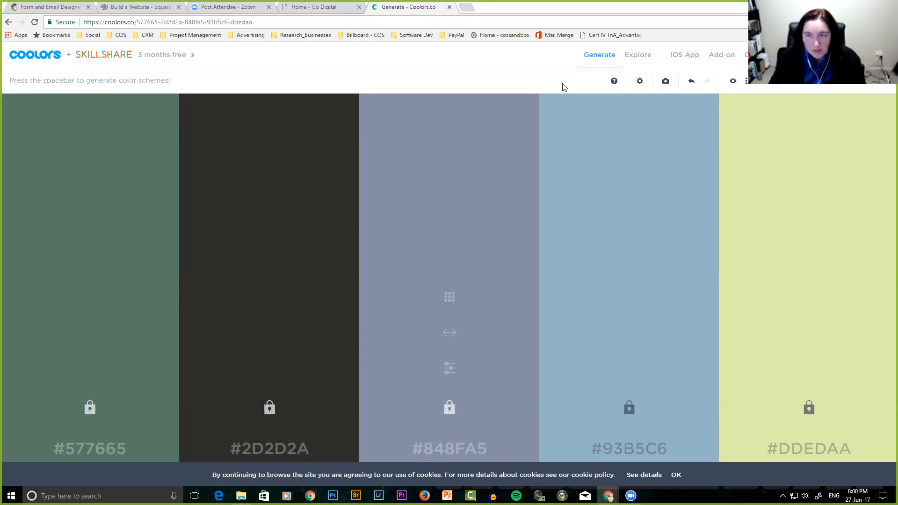
Copy the 577665 hex code from the first palette colour.
left_click(666, 83)
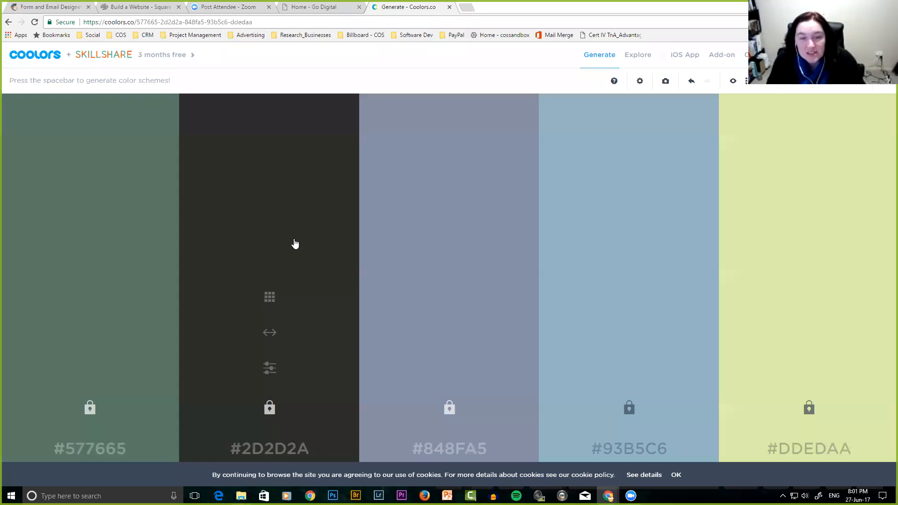
left_click(114, 451)
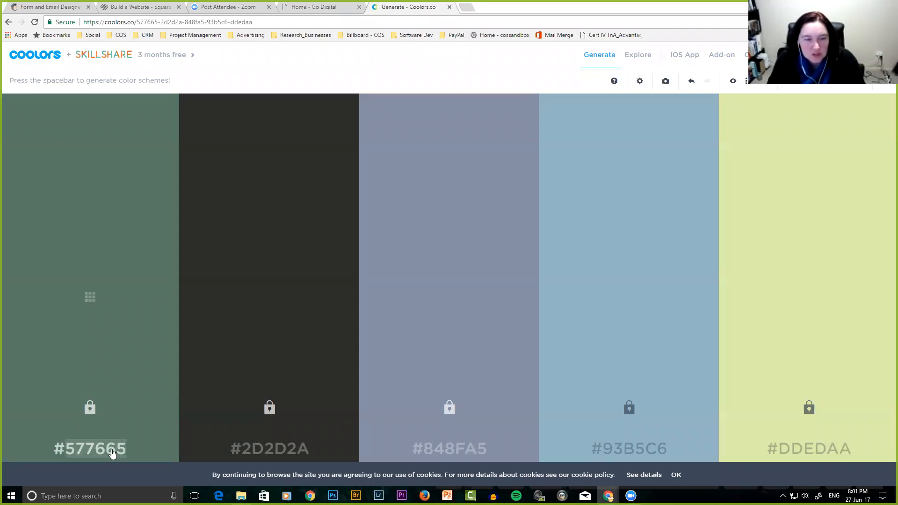
right_click(84, 448)
left_click(120, 306)
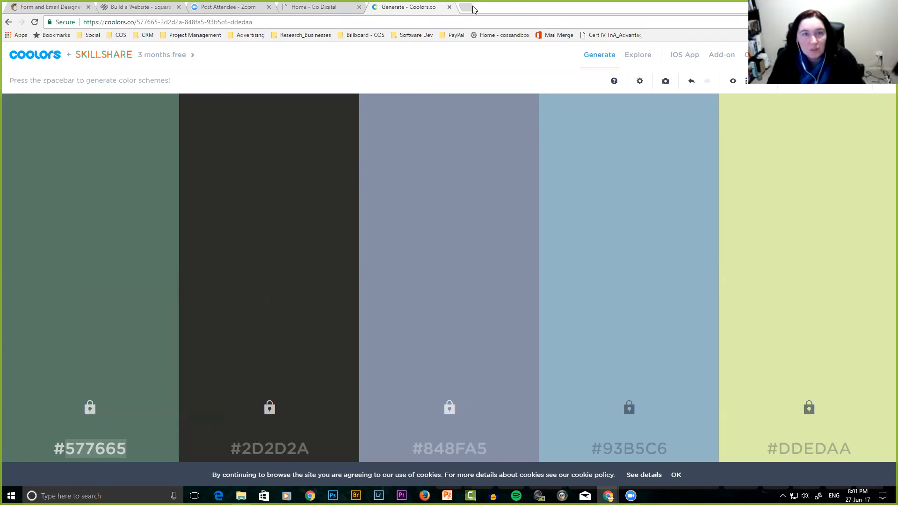
left_click(201, 7)
Paste #577665 as the Page background colour in MailChimp's form designer.
left_click(79, 7)
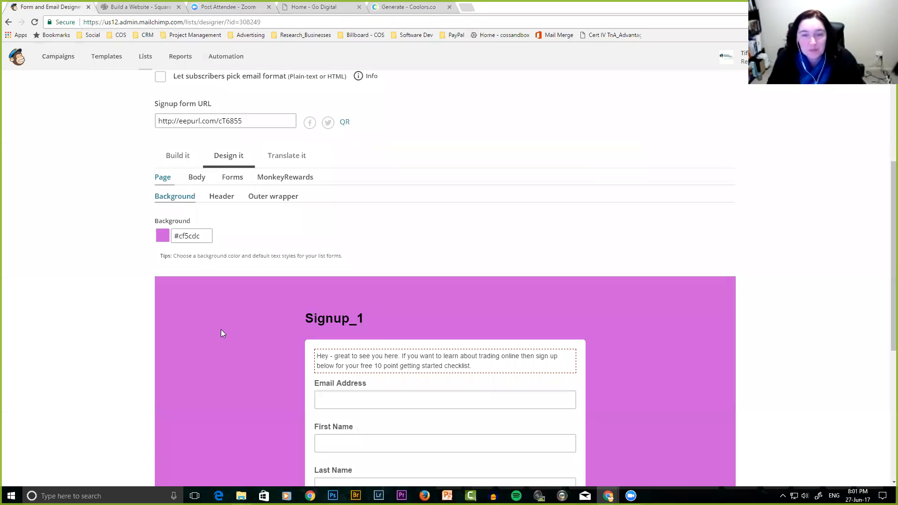
left_click_drag(200, 236, 177, 235)
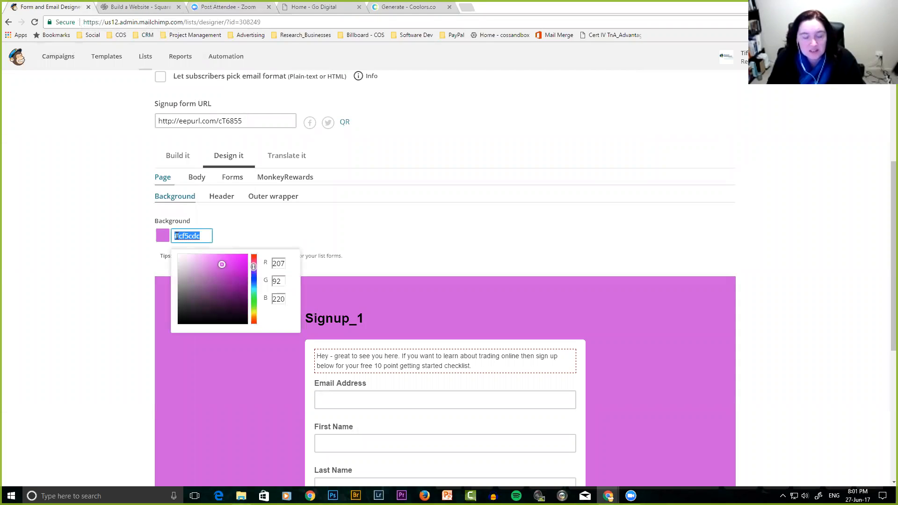
key("ctrl+v")
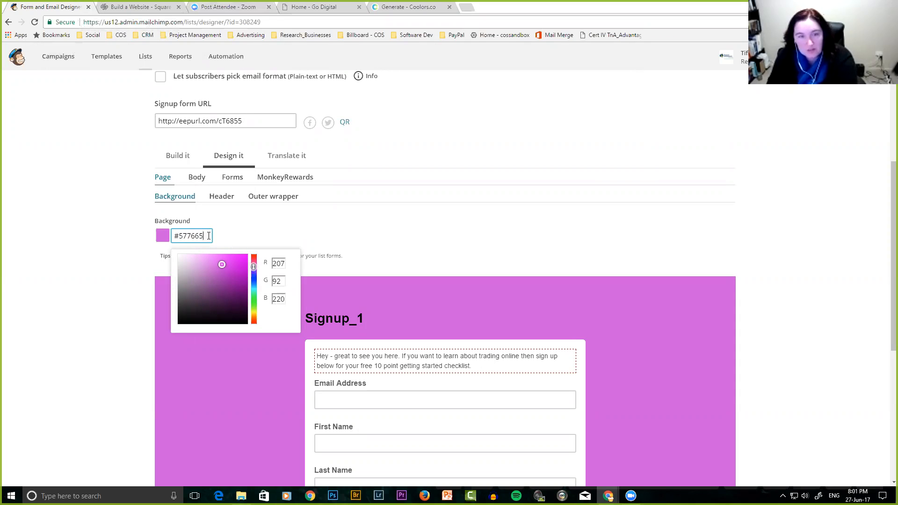
key("Return")
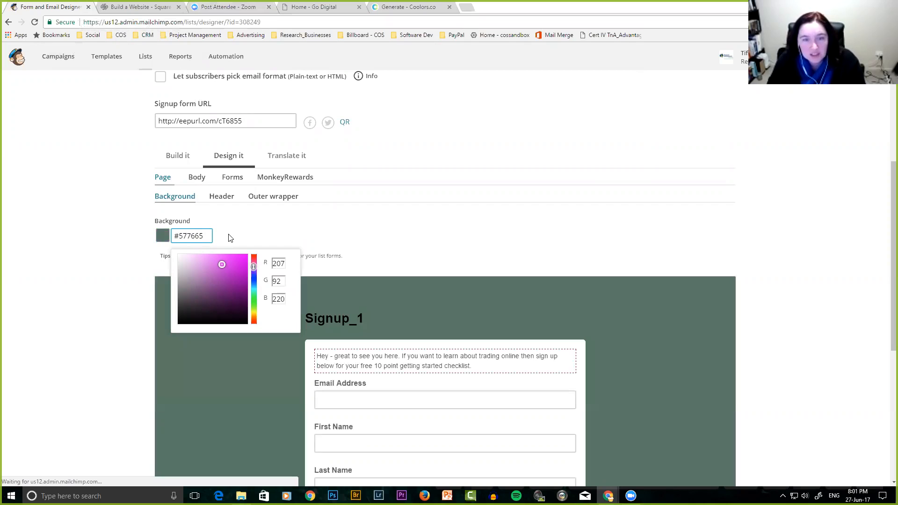
left_click(229, 238)
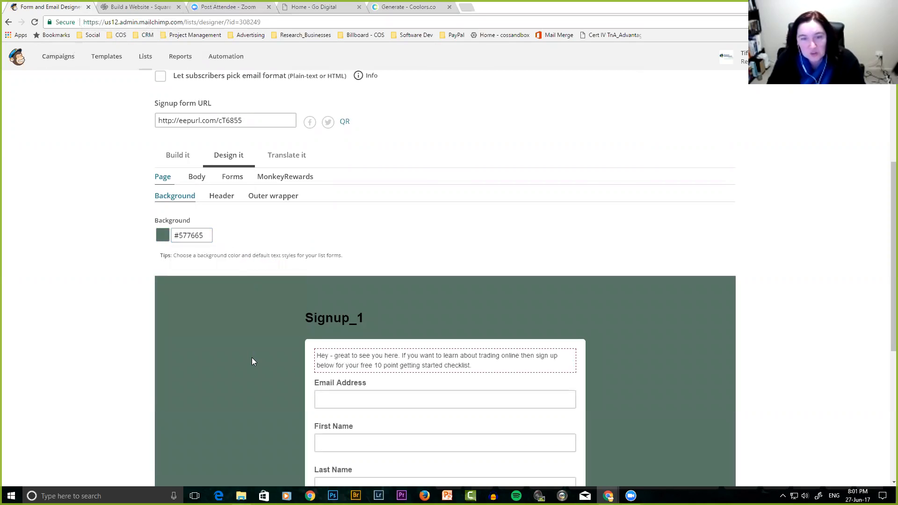
scroll(251, 357, "down", 4)
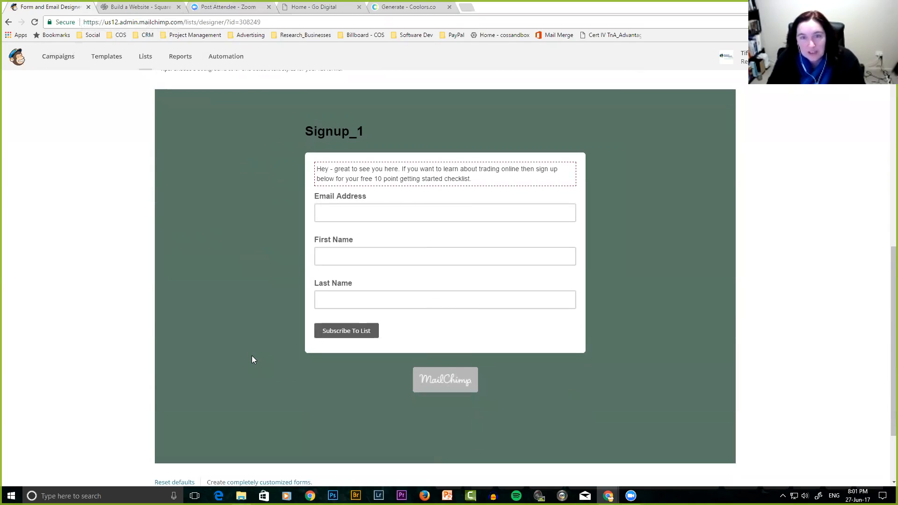
scroll(251, 359, "up", 2)
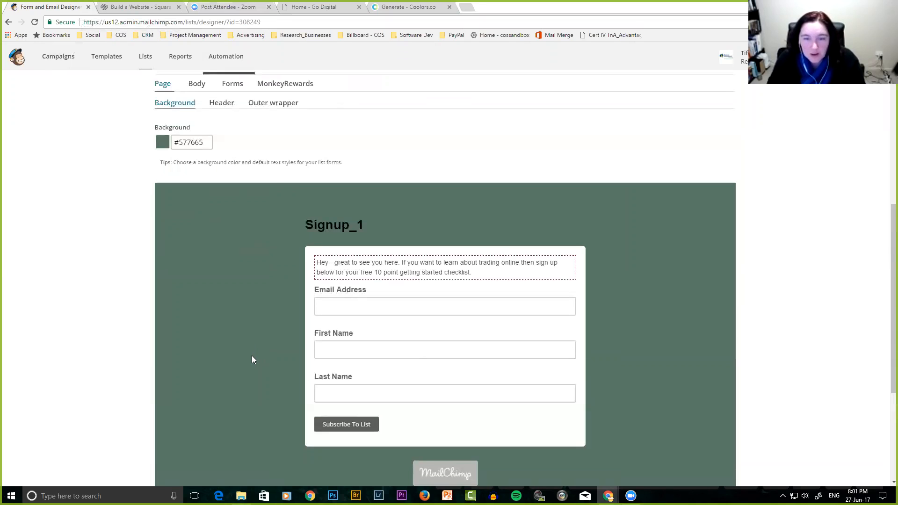
scroll(251, 359, "up", 2)
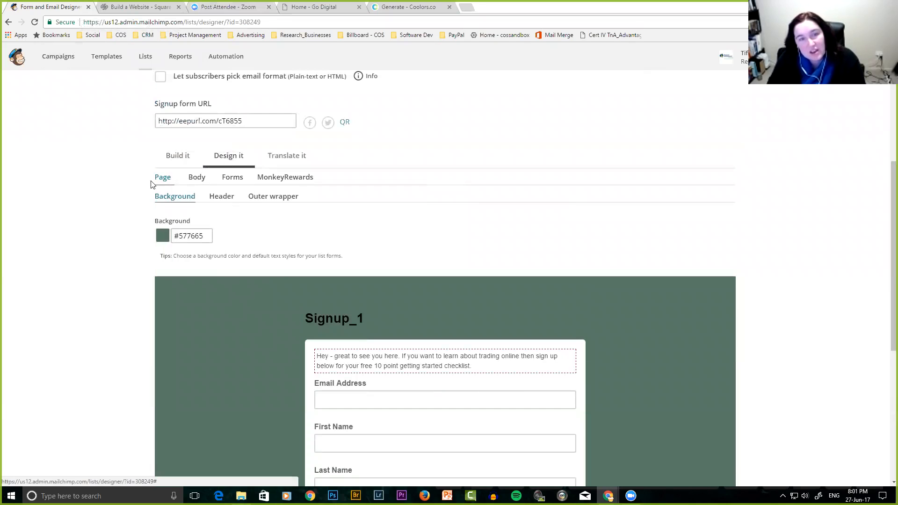
Show the Body and then Forms style settings to view button colours #5d5d5d and #ffffff.
left_click(197, 180)
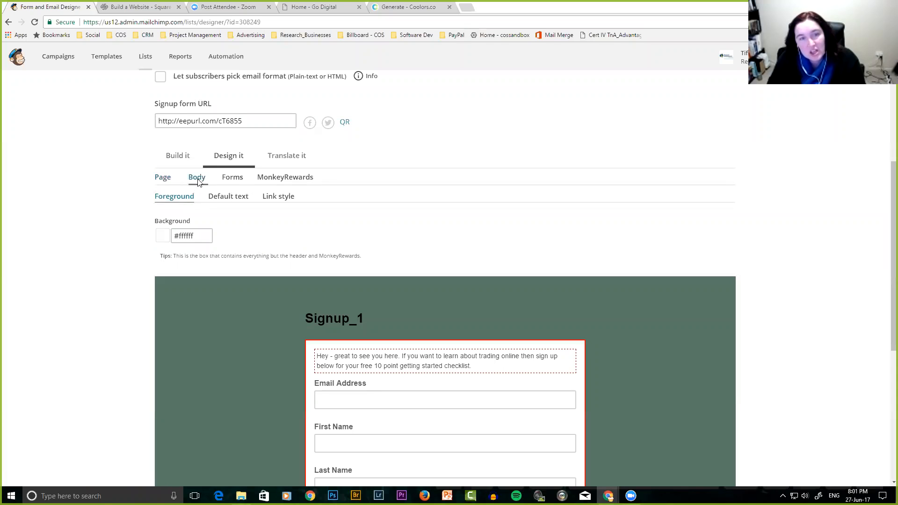
left_click(237, 183)
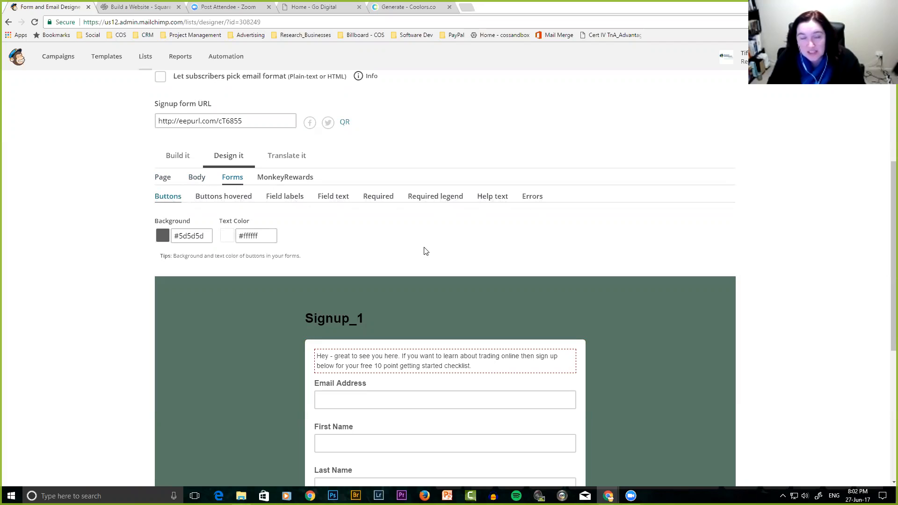
scroll(425, 247, "down", 2)
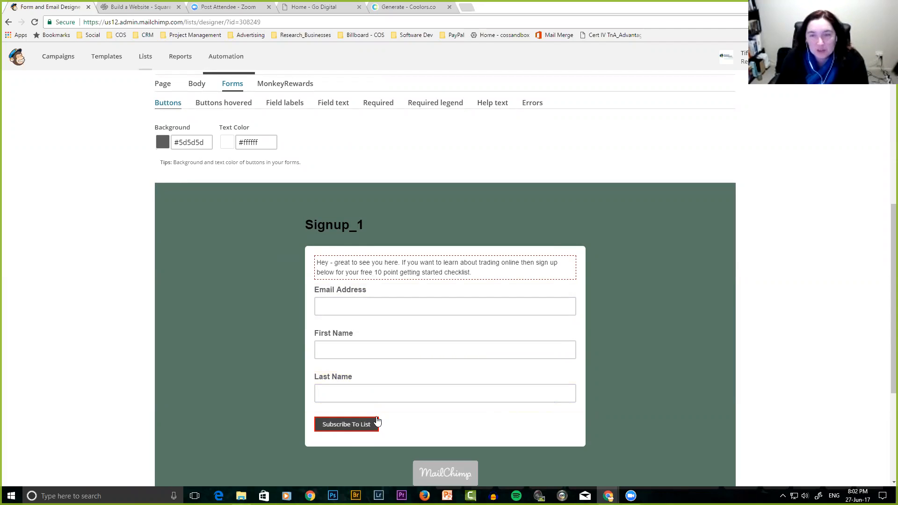
Review the Errors styling (#e85c41, bold), then show the MonkeyRewards badge settings.
left_click(532, 104)
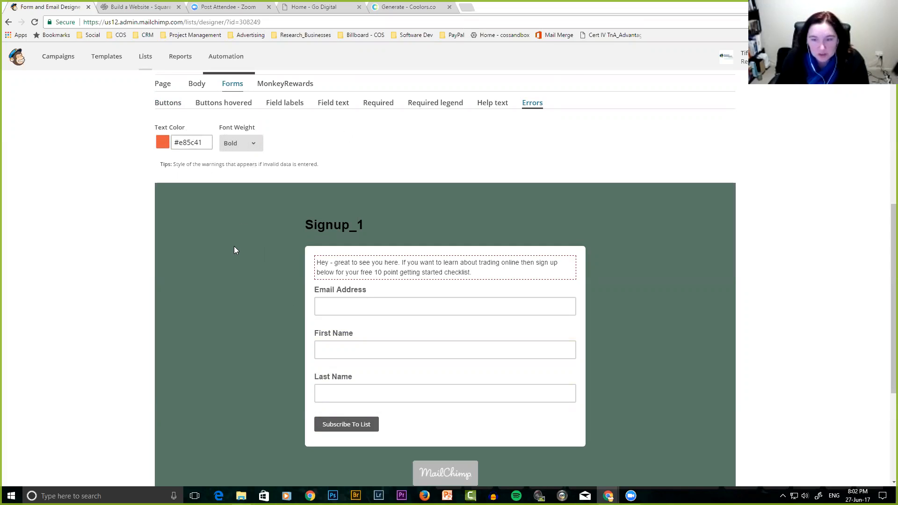
scroll(238, 247, "down", 3)
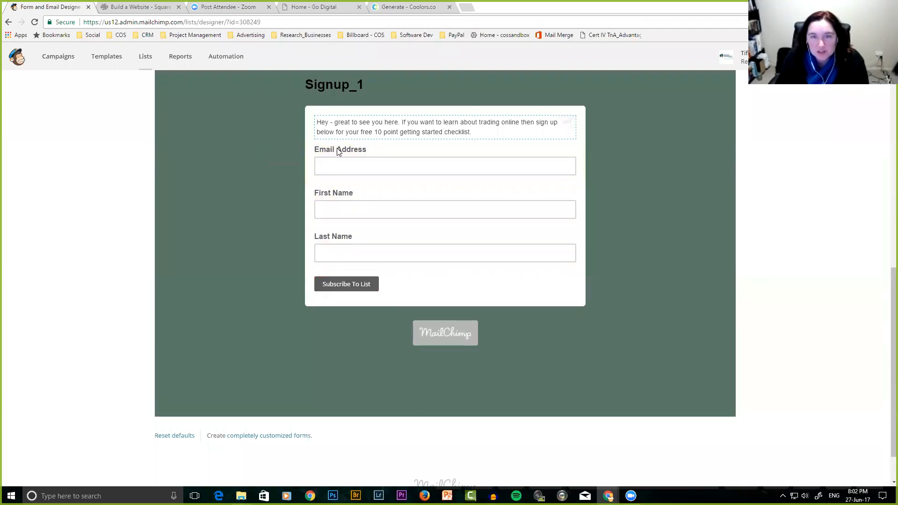
scroll(401, 267, "down", 1)
scroll(397, 270, "up", 5)
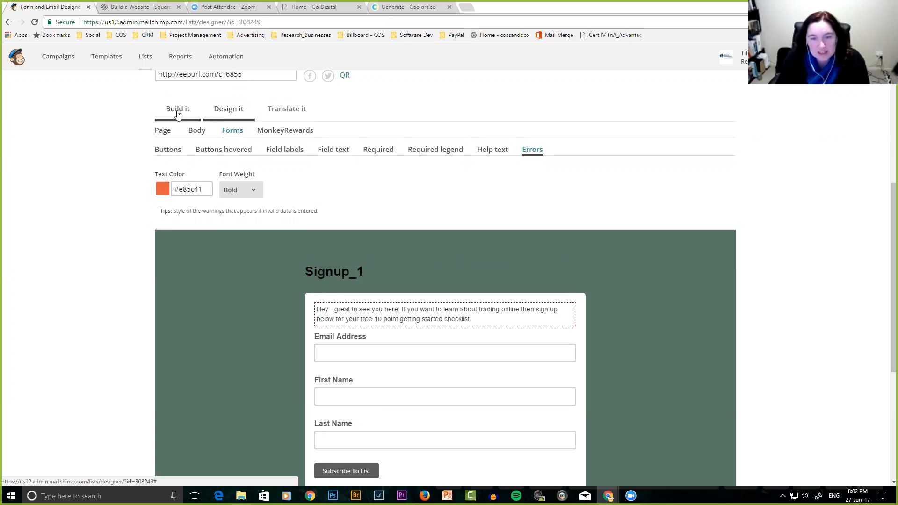
left_click(281, 132)
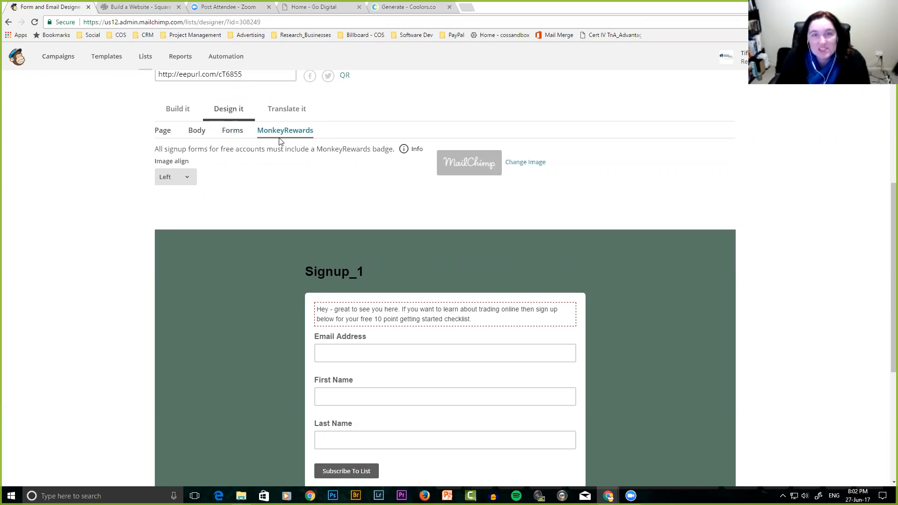
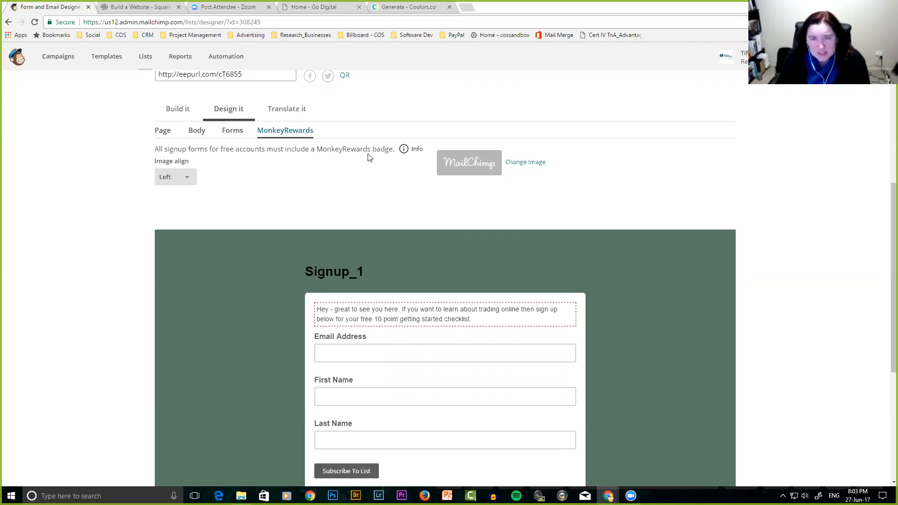
Check the form's translation defaults (English, left-to-right), then return to the form builder.
scroll(365, 209, "down", 4)
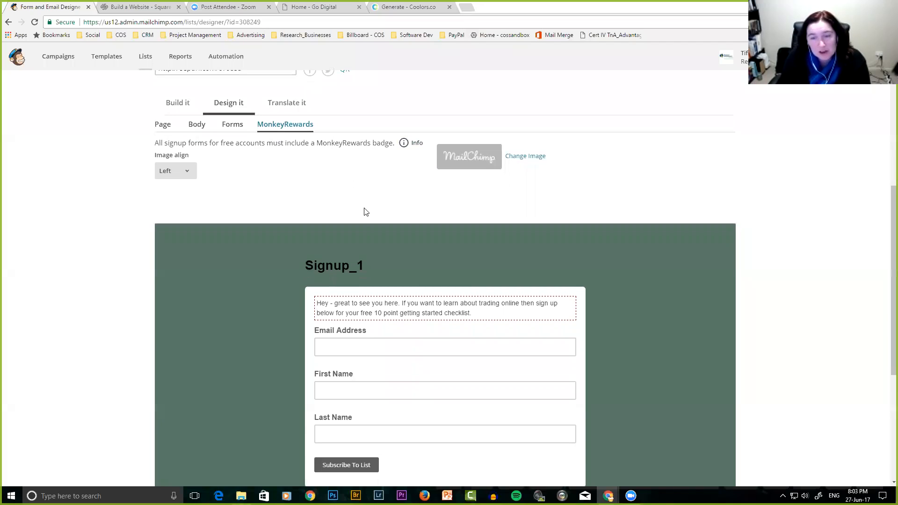
scroll(365, 207, "up", 8)
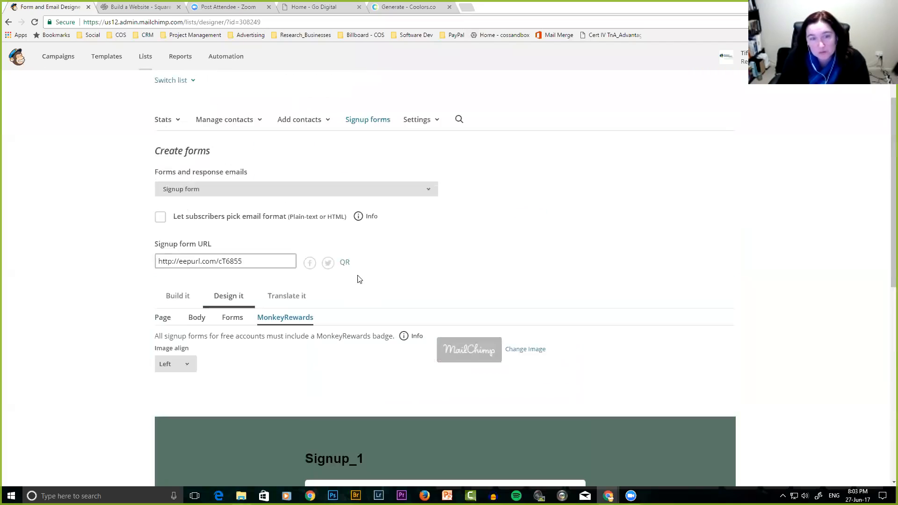
scroll(364, 332, "down", 2)
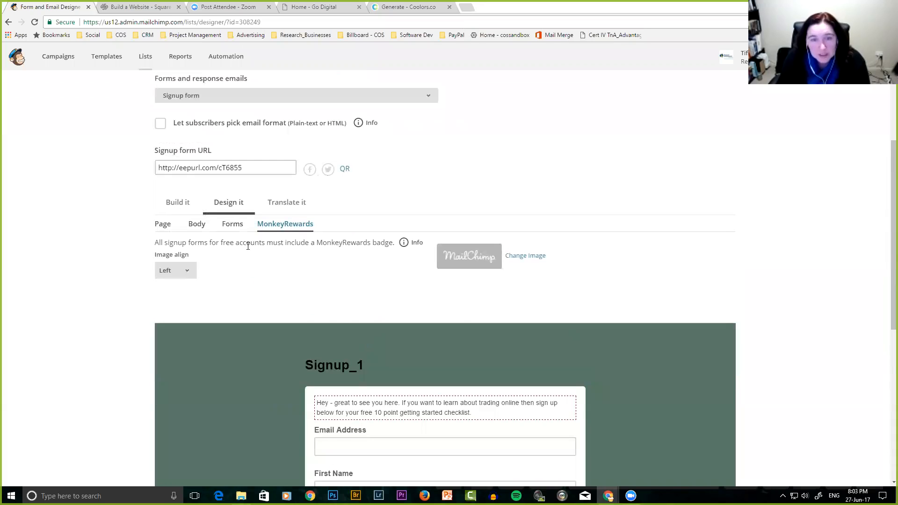
left_click(288, 207)
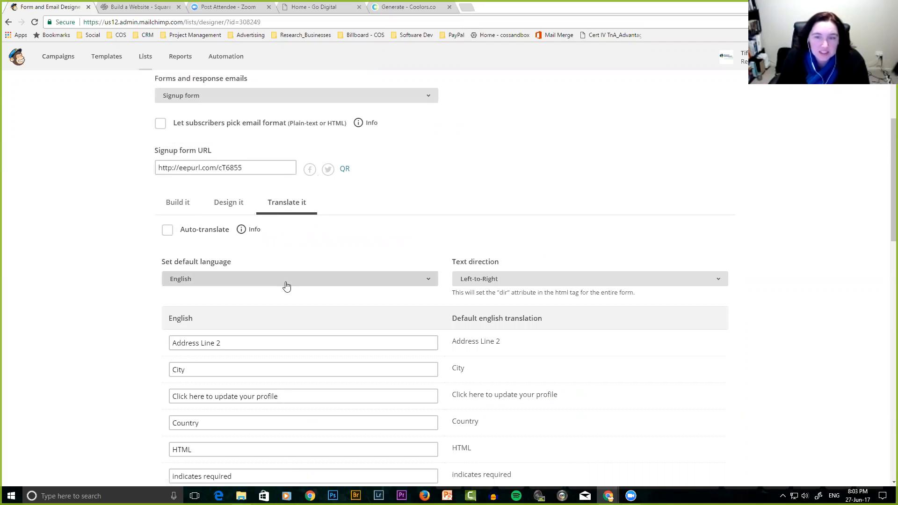
scroll(286, 281, "down", 4)
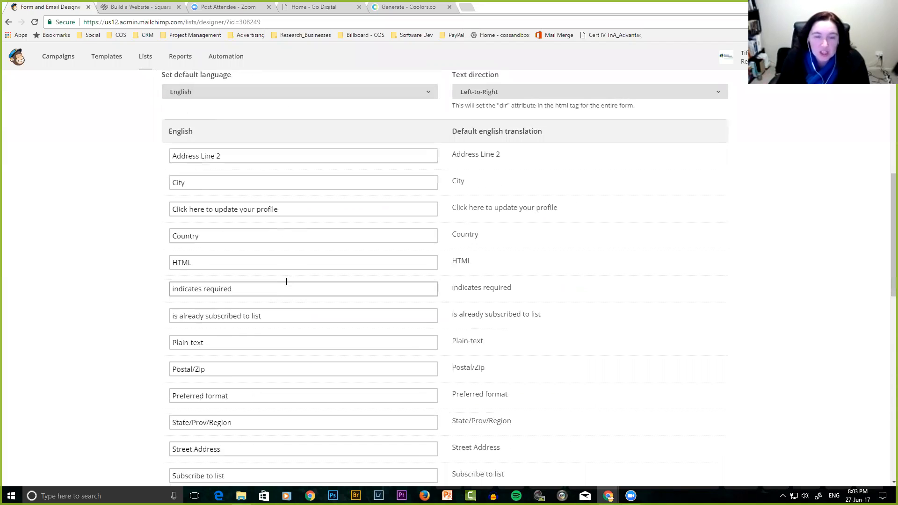
scroll(288, 278, "up", 4)
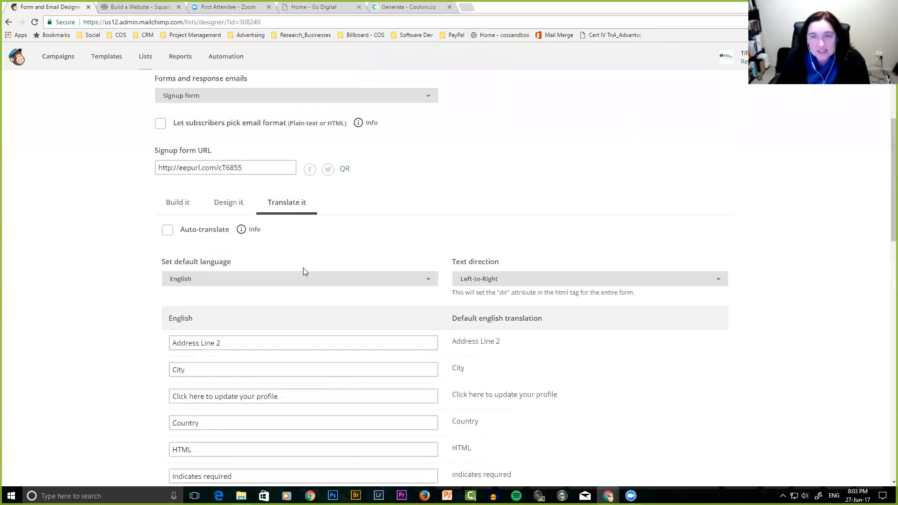
left_click(183, 206)
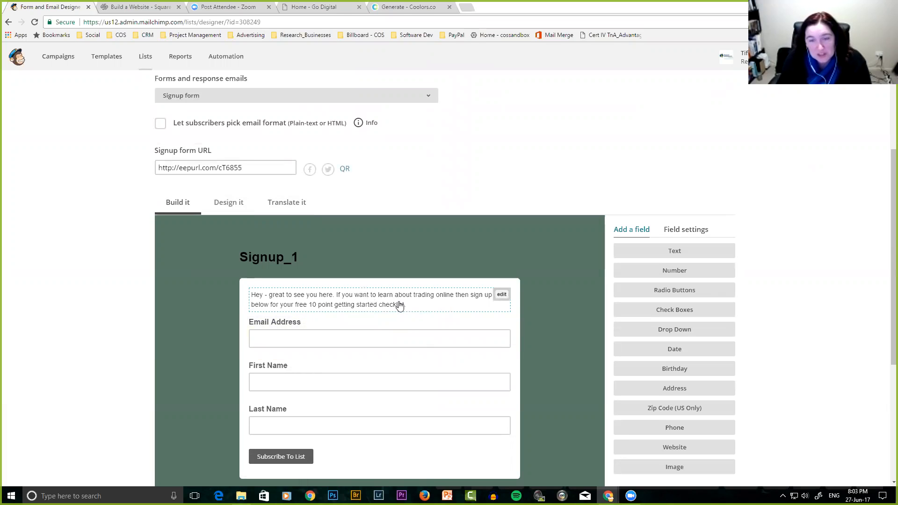
Open the intro text for editing, close it unchanged, and list the other forms and response emails.
left_click(501, 296)
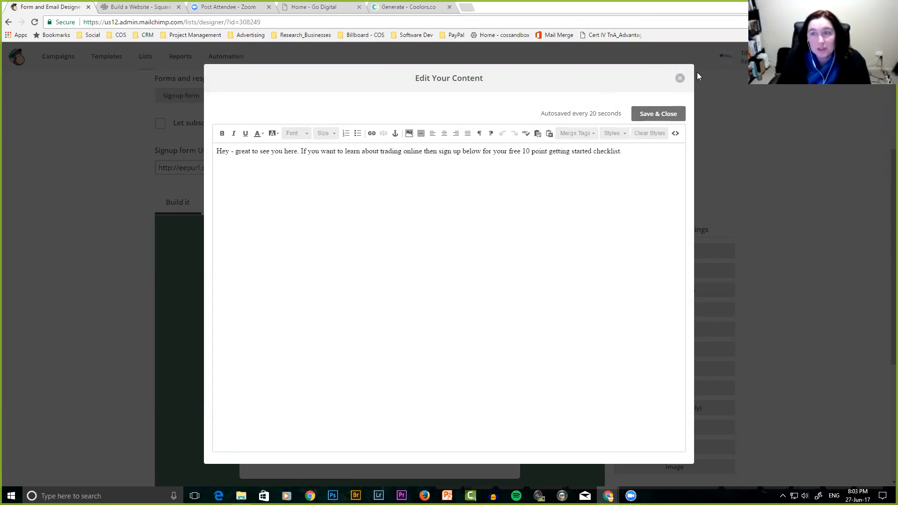
left_click(679, 78)
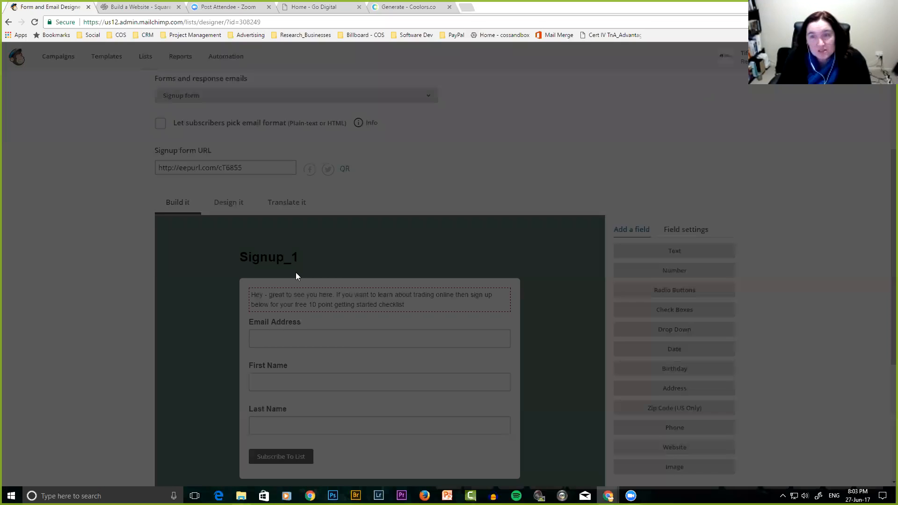
scroll(185, 322, "up", 1)
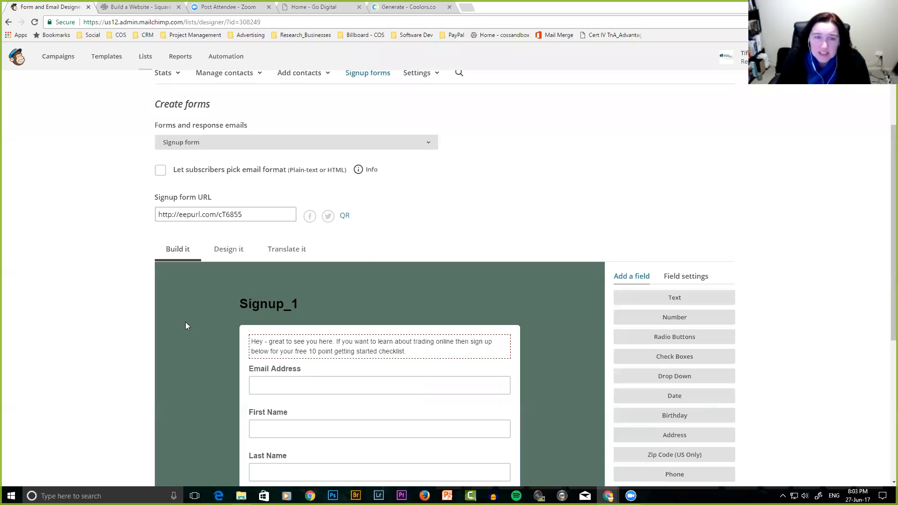
left_click(233, 144)
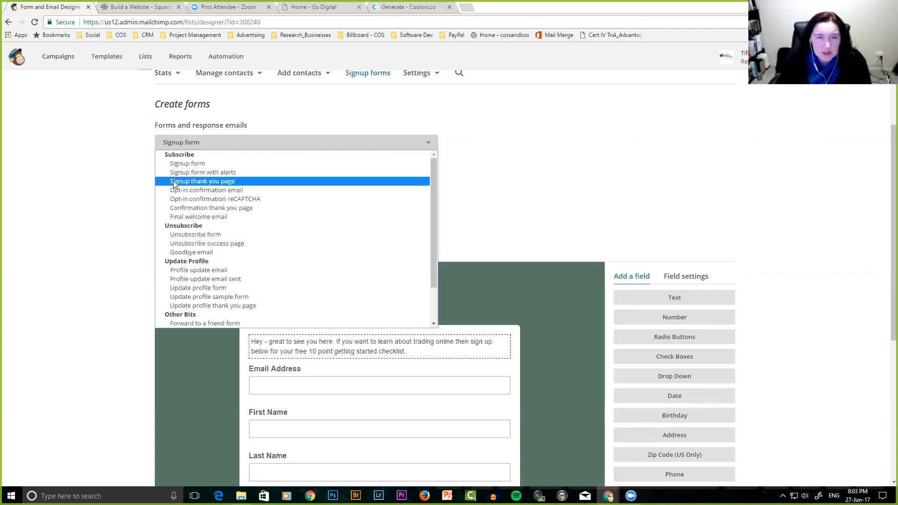
On the signup thank-you page, append 'and receive your 10 point checklist' to the message and save.
left_click(190, 181)
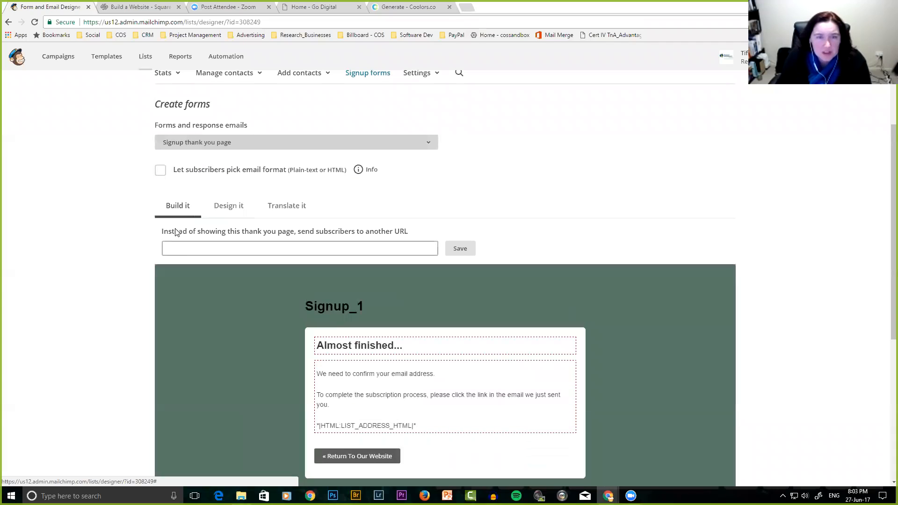
scroll(233, 286, "down", 2)
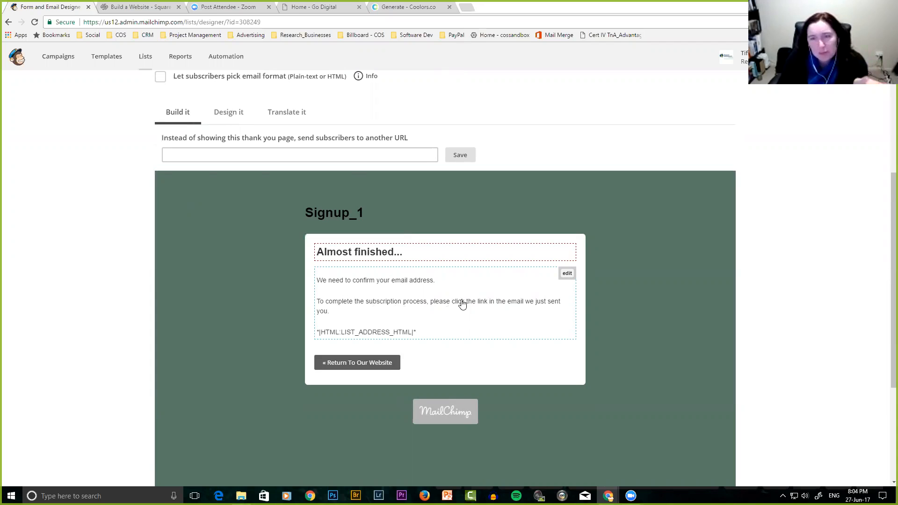
left_click(566, 273)
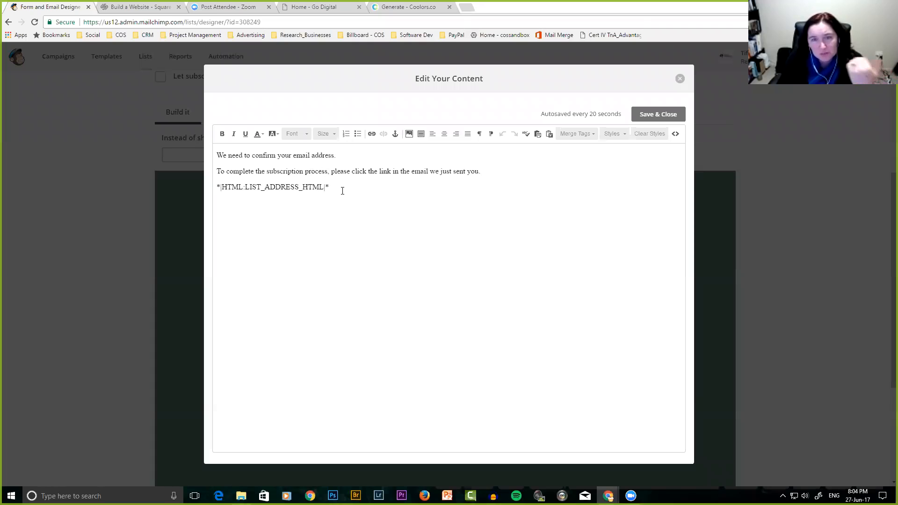
type("and receive your 10 point checklist")
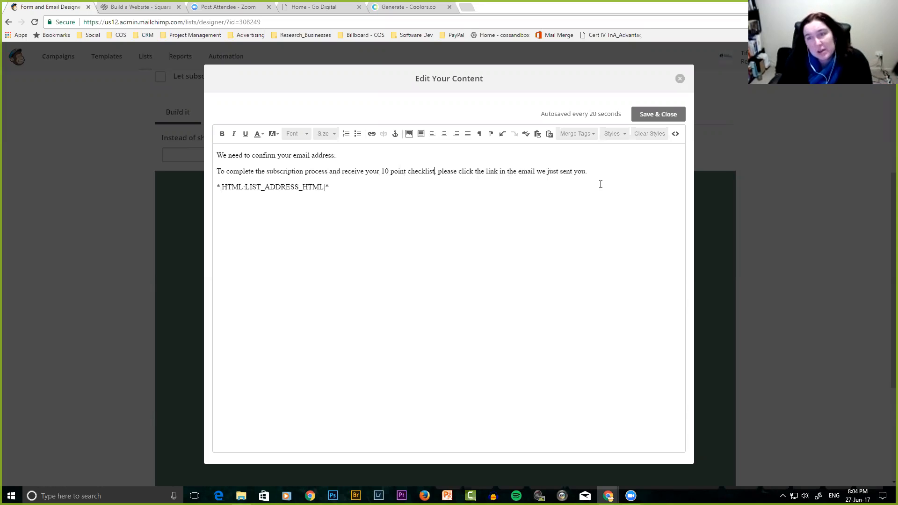
left_click(657, 114)
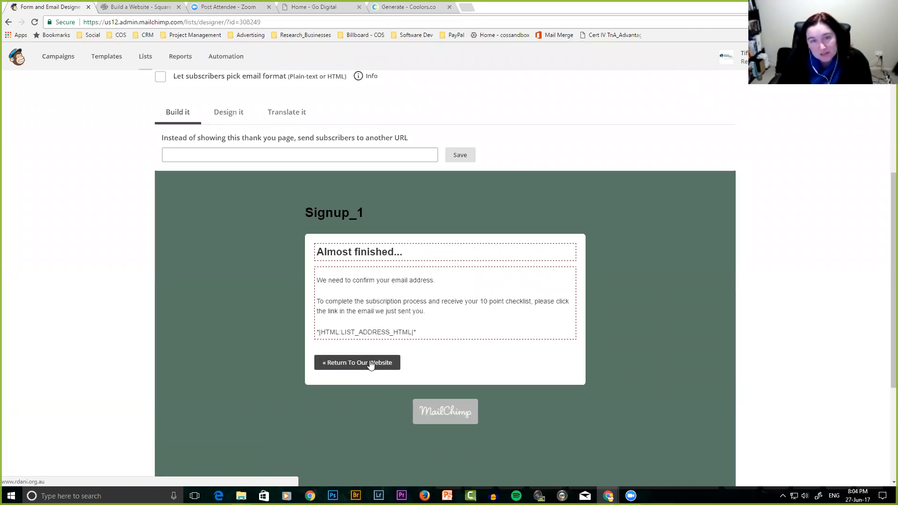
Open the thank-you page's design settings and show the Body and Forms styles.
scroll(269, 340, "up", 3)
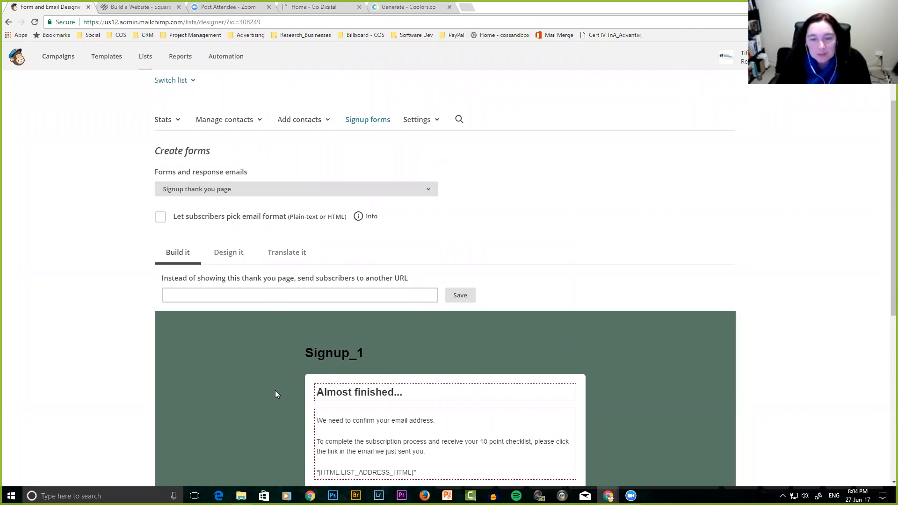
scroll(275, 390, "down", 3)
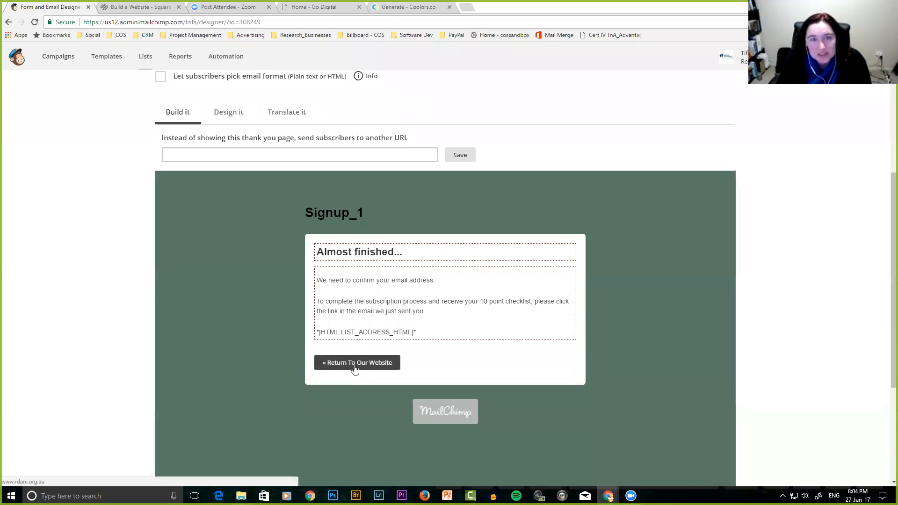
scroll(360, 366, "up", 2)
left_click(228, 216)
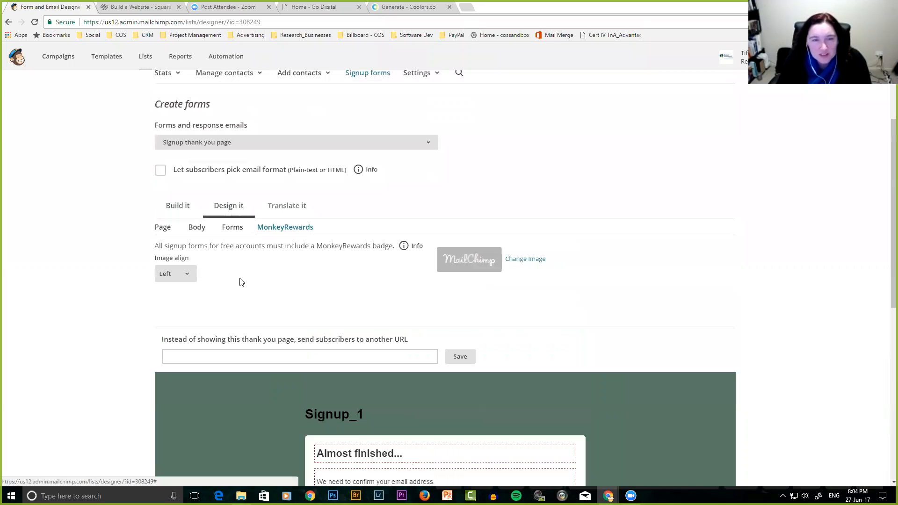
left_click(196, 227)
left_click(225, 230)
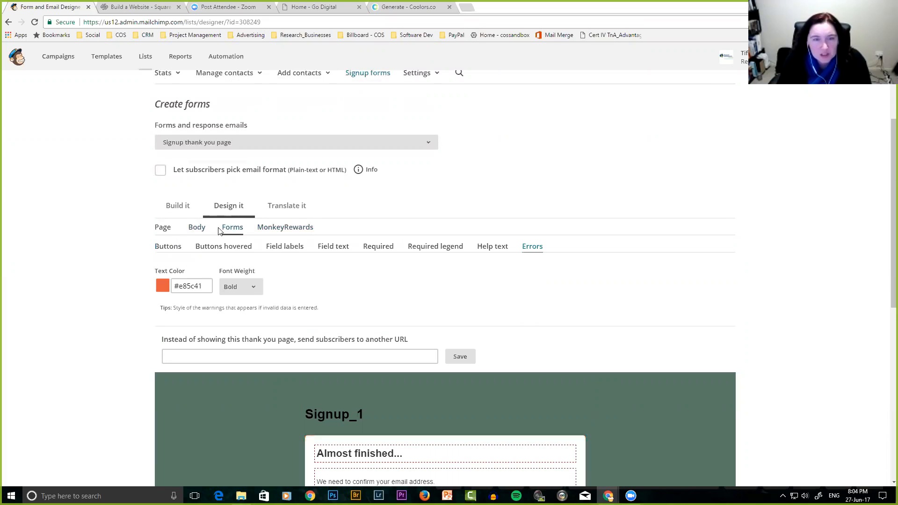
Review the Field labels style settings, then reopen the forms and response emails list.
scroll(136, 295, "down", 2)
scroll(112, 230, "down", 1)
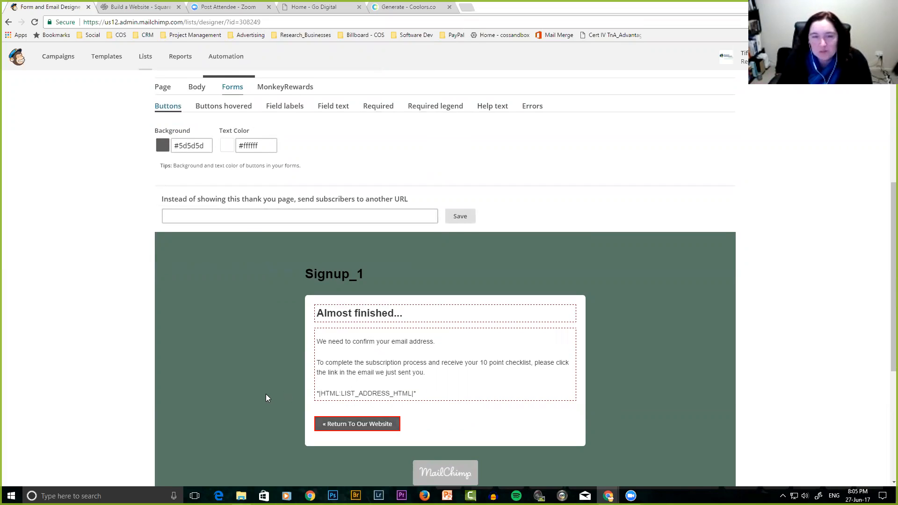
scroll(267, 394, "up", 1)
scroll(267, 394, "up", 4)
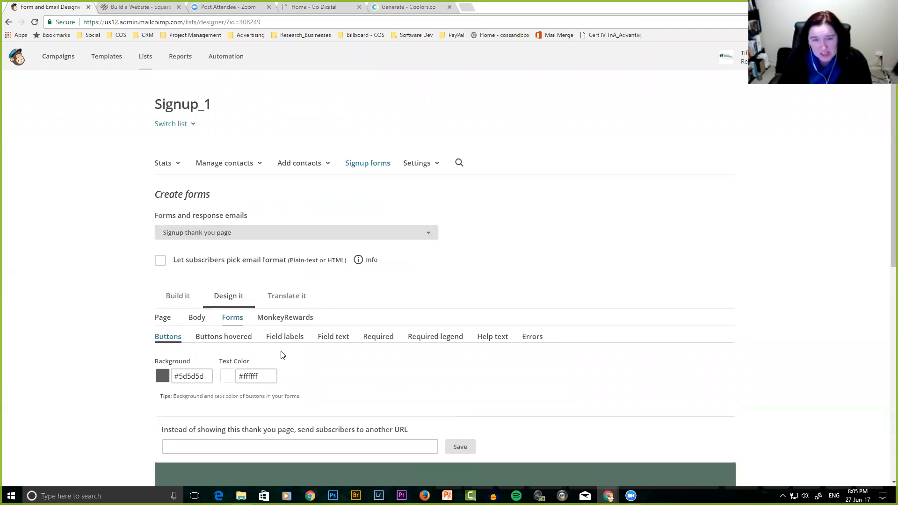
scroll(280, 355, "down", 1)
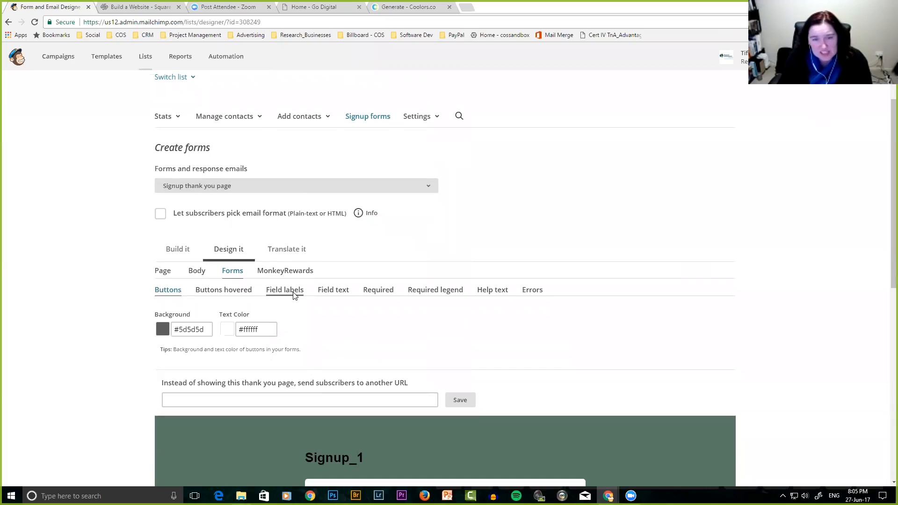
left_click(294, 293)
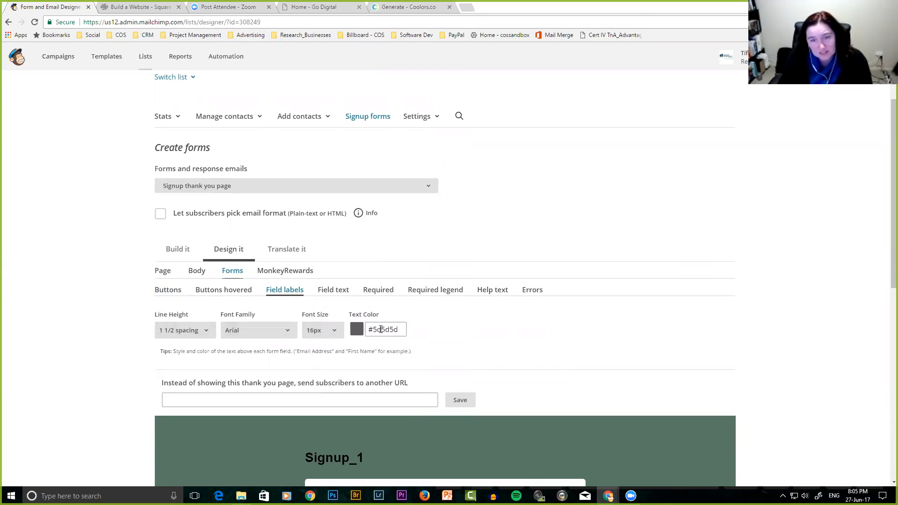
scroll(277, 228, "up", 1)
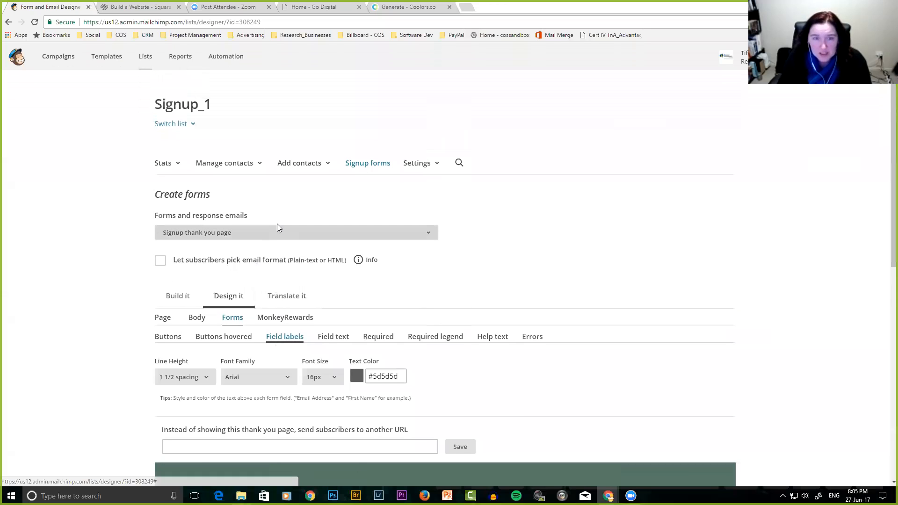
left_click(280, 234)
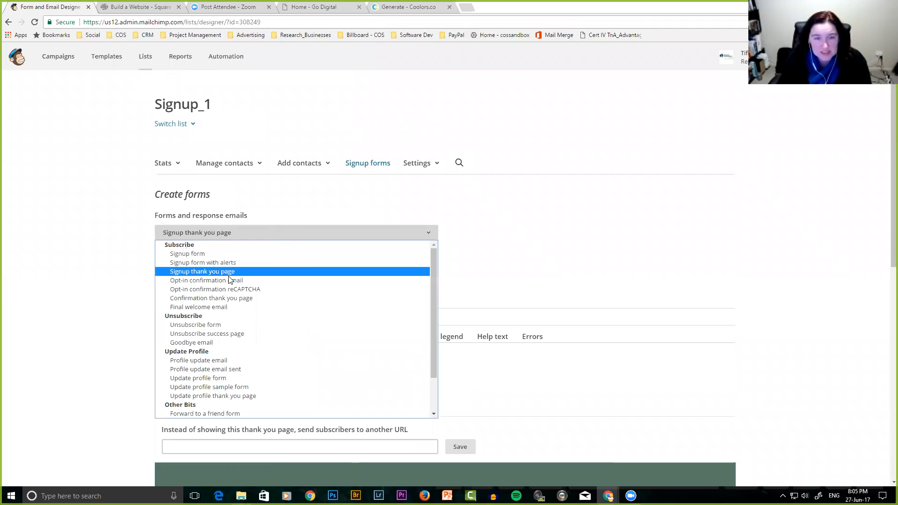
Preview the opt-in confirmation email, subject 'Signup_1: Please Confirm Subscription', then reopen the form list.
left_click(207, 283)
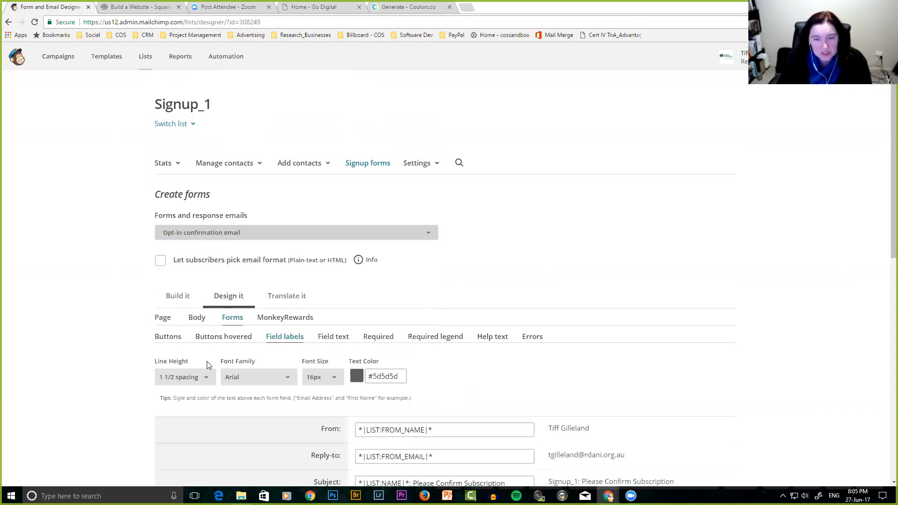
scroll(207, 365, "down", 3)
scroll(207, 365, "down", 3)
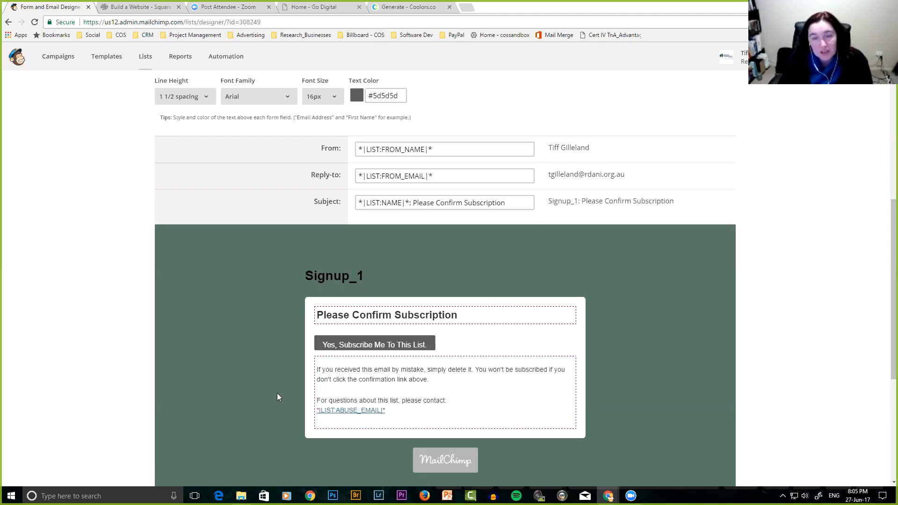
scroll(275, 394, "up", 5)
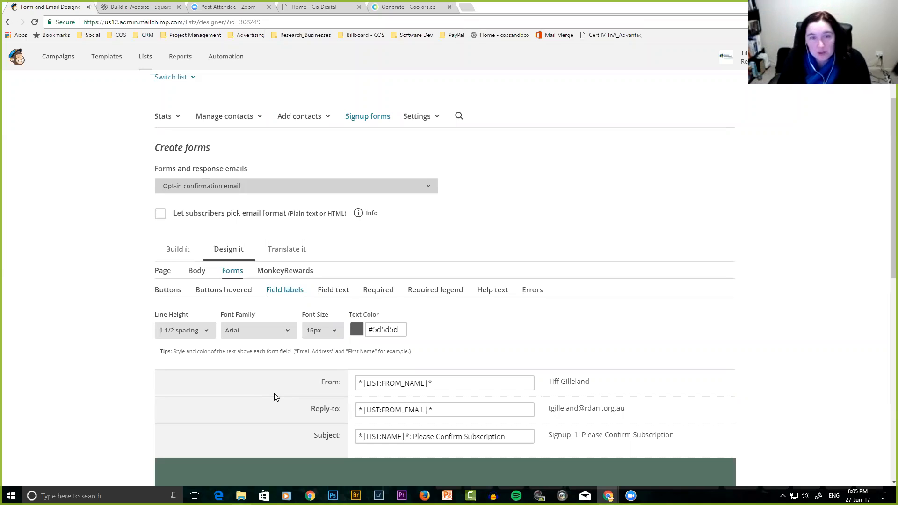
left_click(286, 185)
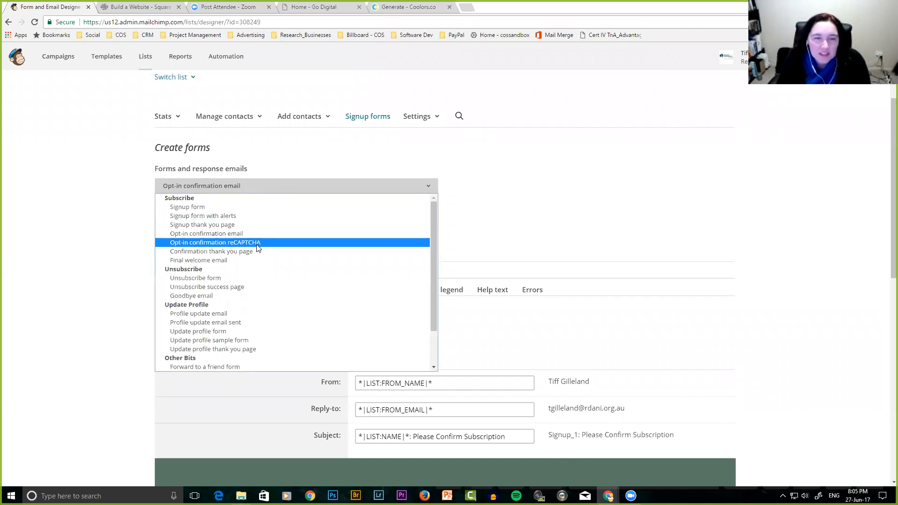
View the reCAPTCHA opt-in confirmation form, then switch to the Subscription Confirmed thank-you page.
left_click(218, 242)
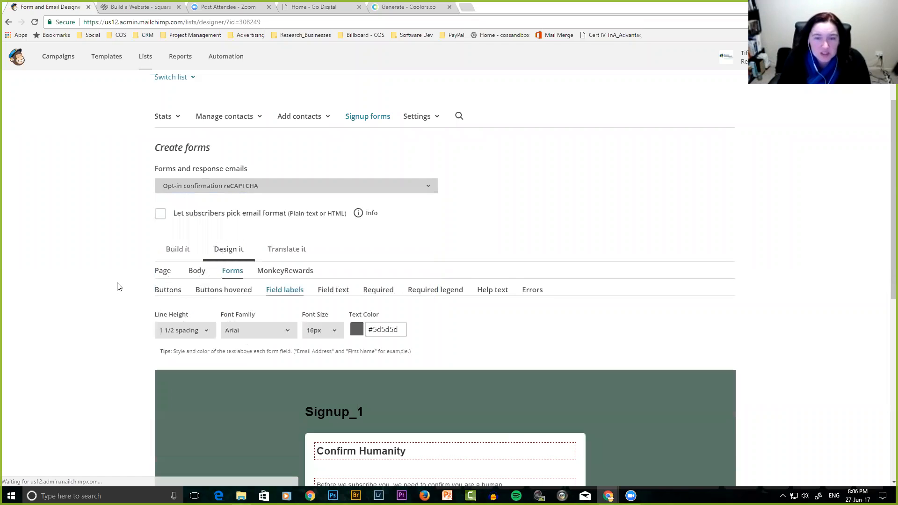
scroll(118, 287, "down", 4)
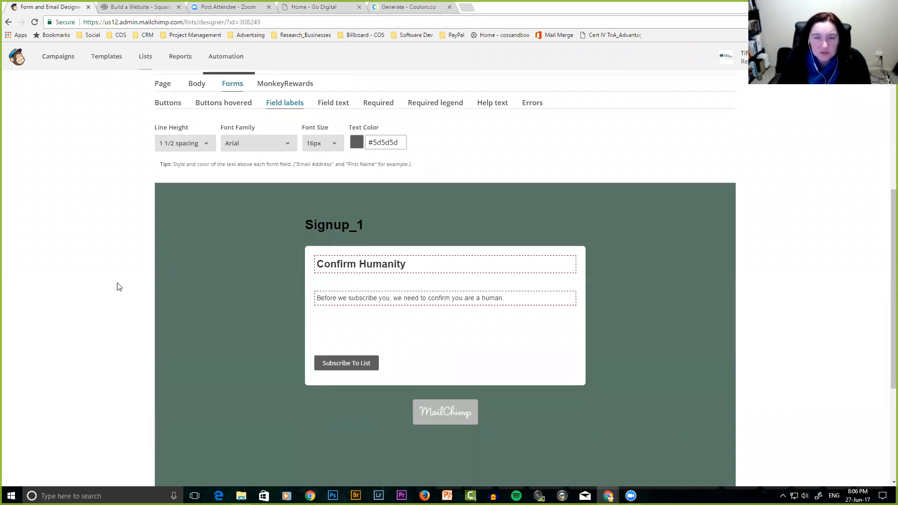
scroll(118, 286, "up", 3)
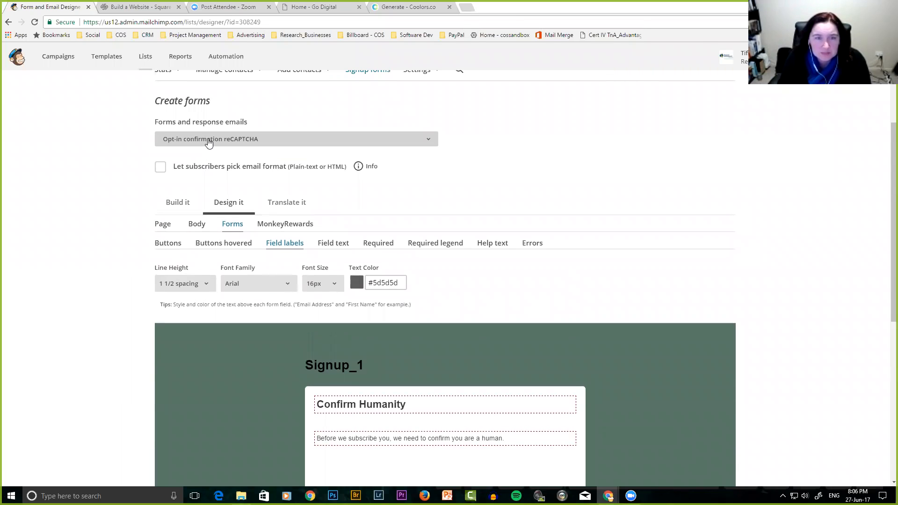
left_click(208, 139)
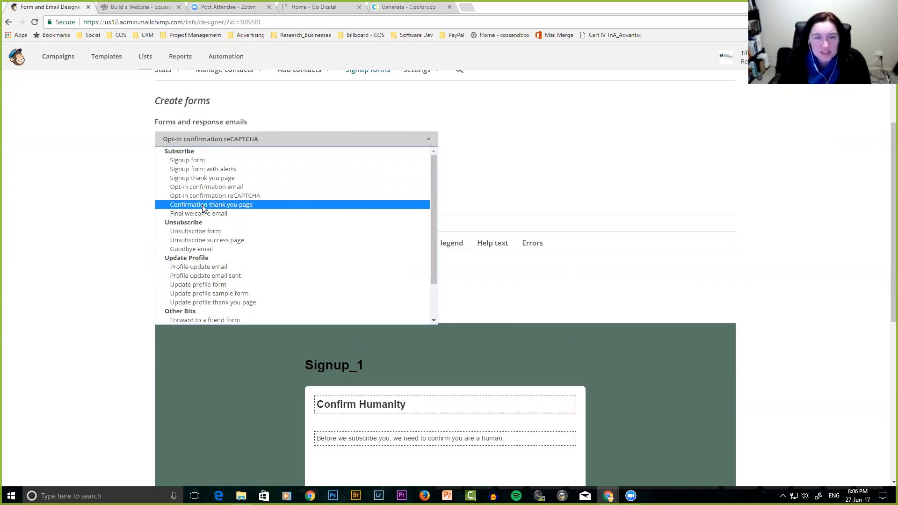
left_click(202, 205)
scroll(130, 252, "down", 4)
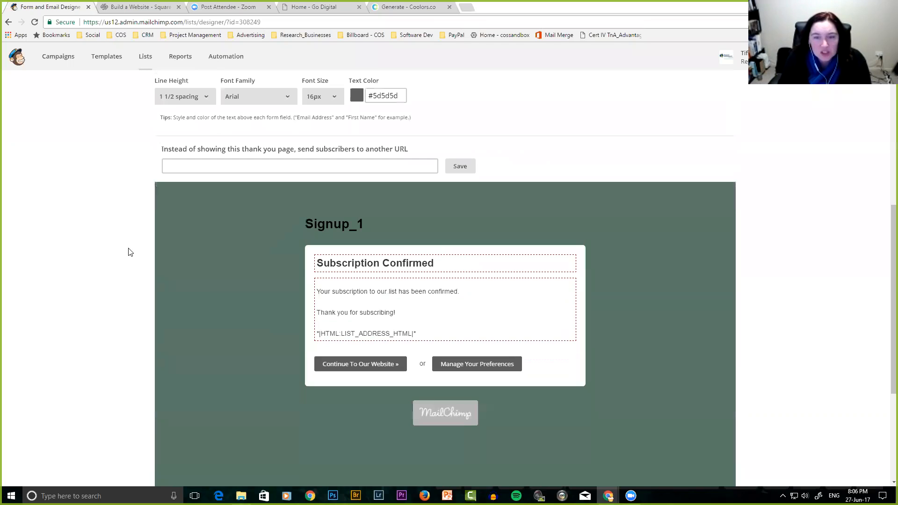
mouse_move(346, 309)
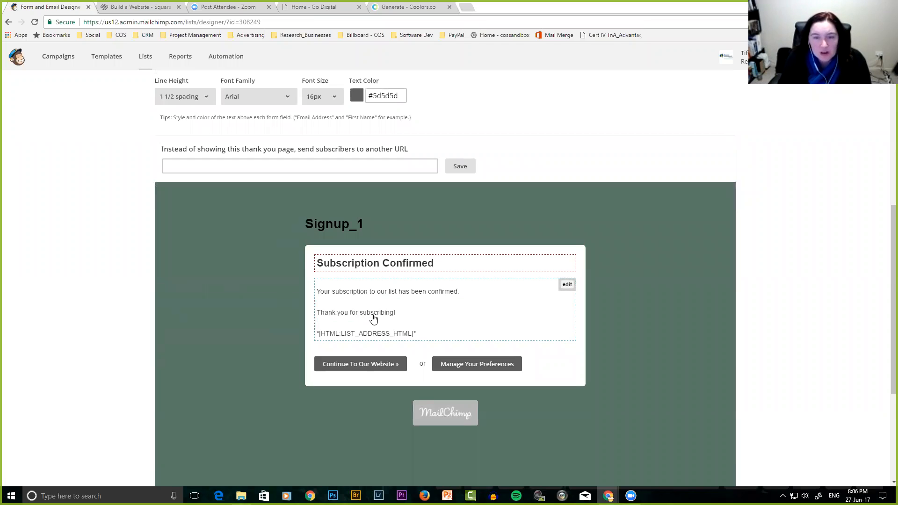
Below 'Thank you for subscribing!', add 'Shortly you will receive XX…more information on a weekly basis.'.
left_click(566, 285)
left_click(311, 170)
key("Return")
type("S")
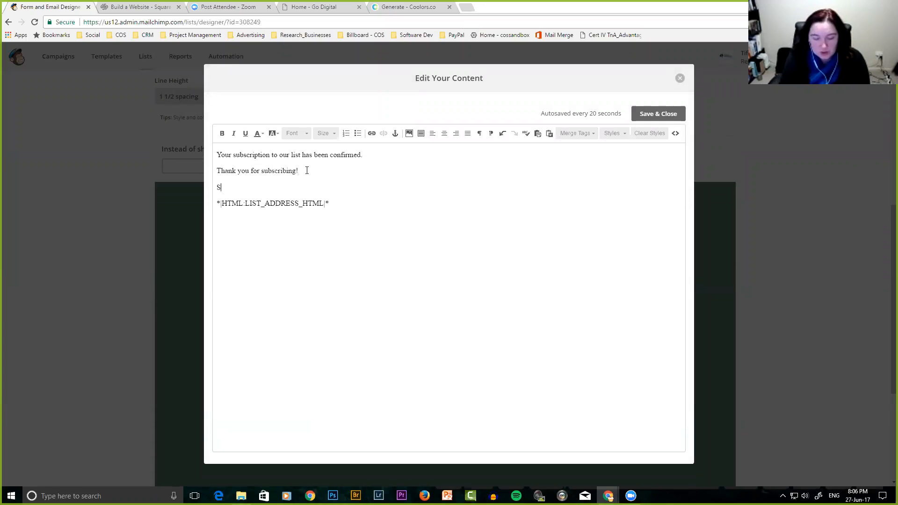
type("hortly you wil")
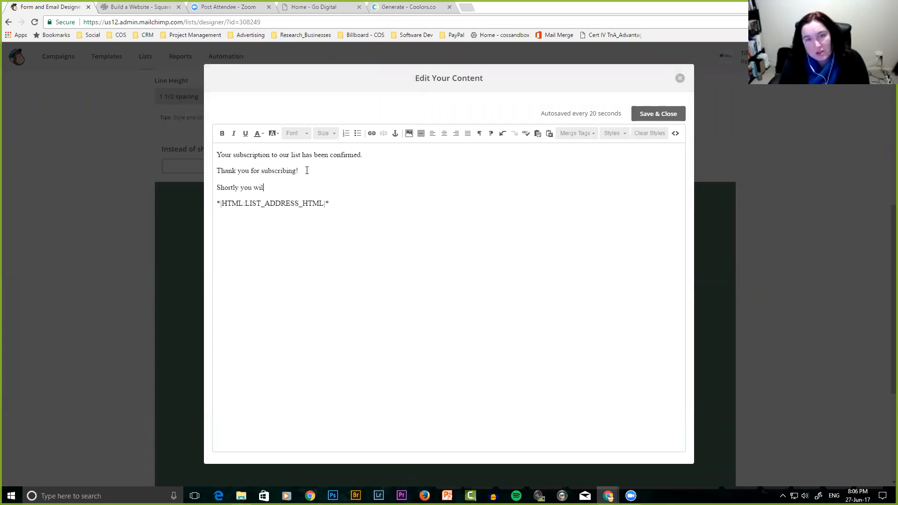
type("l receive X")
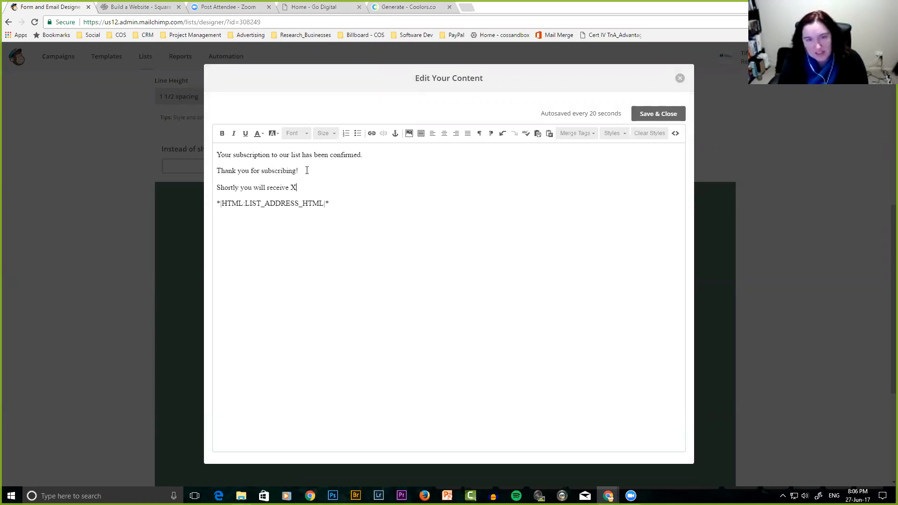
type("X and then ")
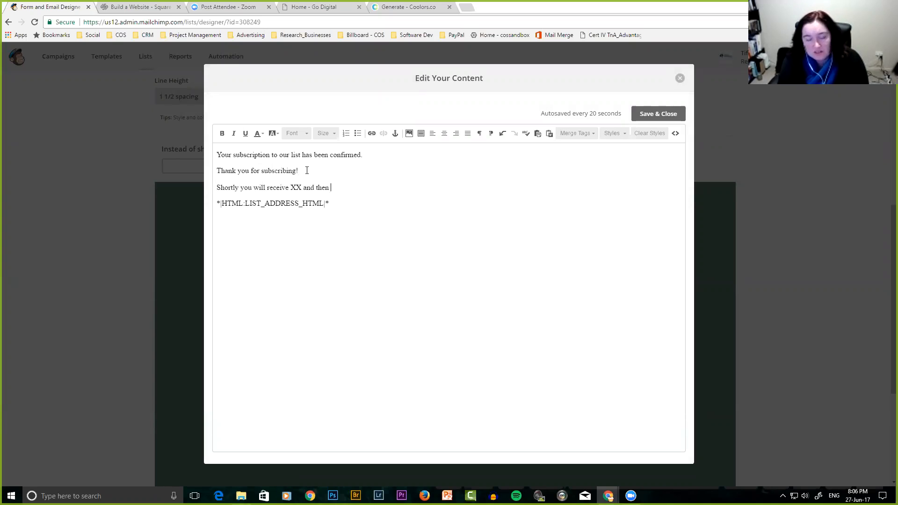
type("you'll find out a bunch more information")
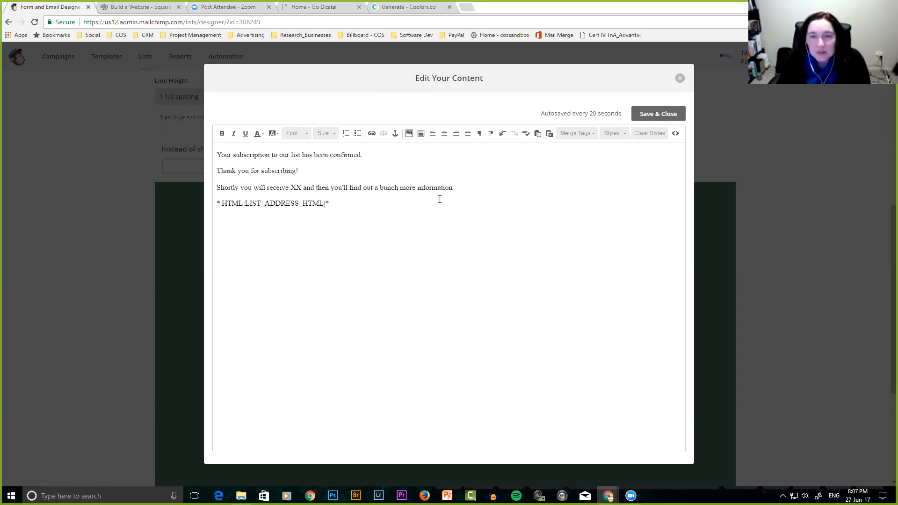
type("on a weekly basis")
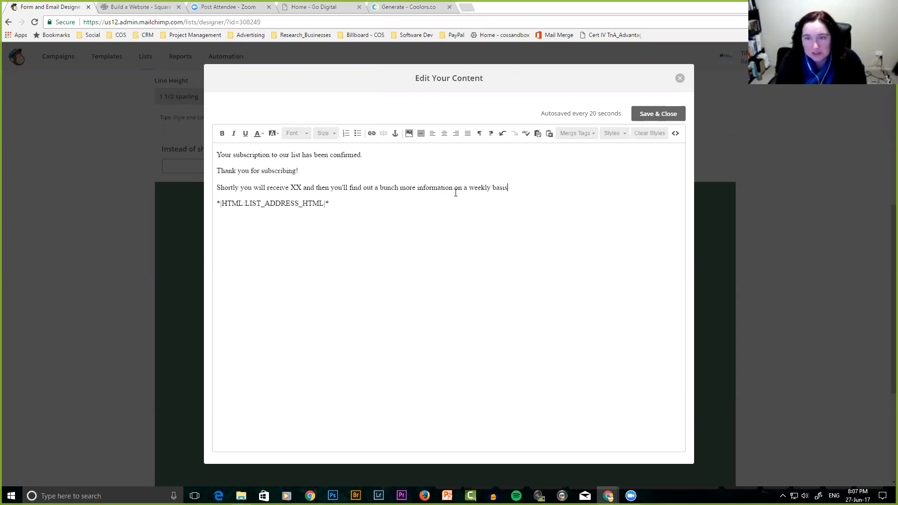
type(" where")
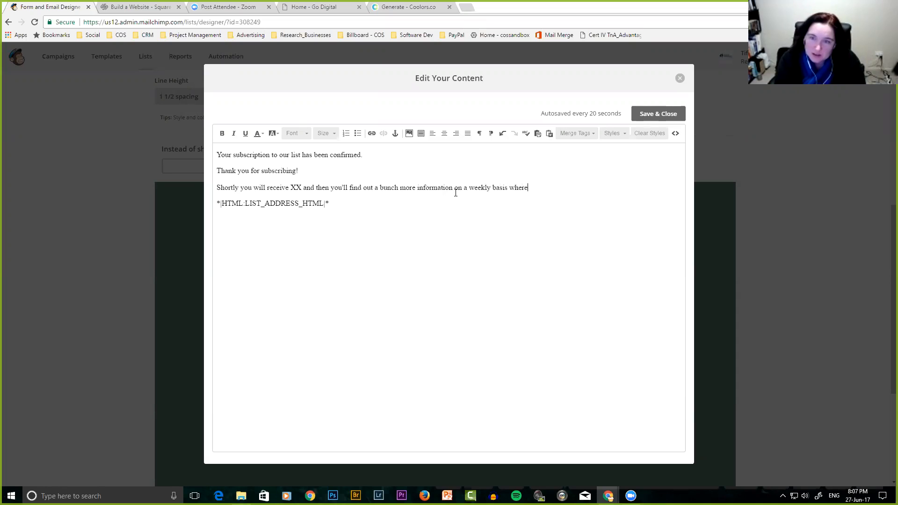
key("BackSpace")
key("BackSpace")
key("BackSpace")
key("BackSpace")
key("BackSpace")
key("BackSpace")
type(".")
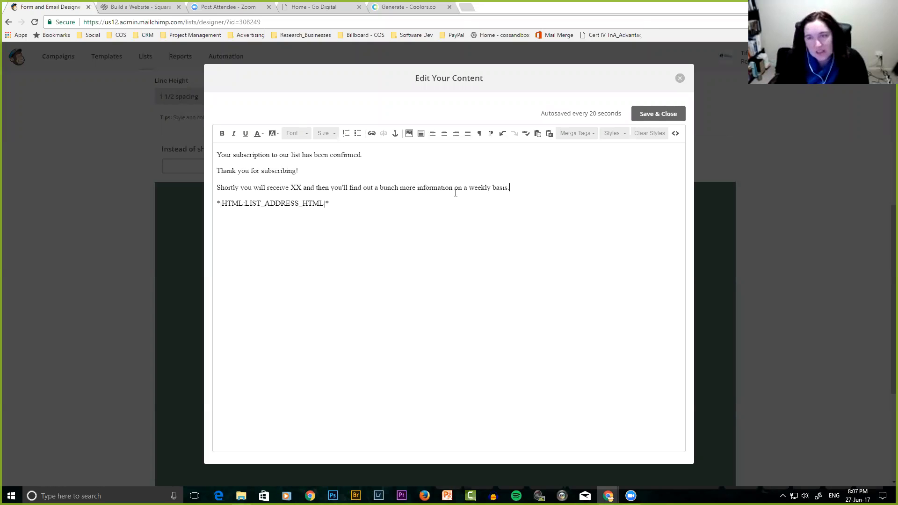
Save the confirmation page text and switch to the Final welcome email.
left_click(655, 114)
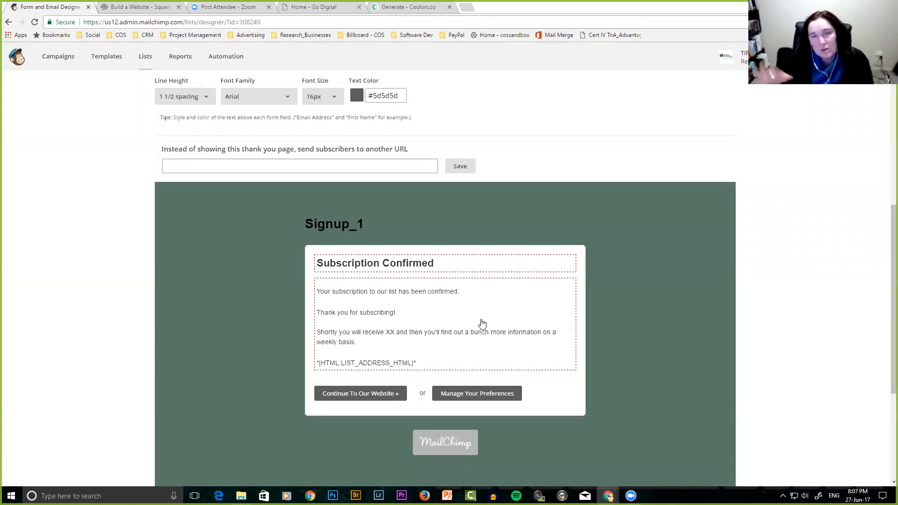
scroll(437, 327, "up", 6)
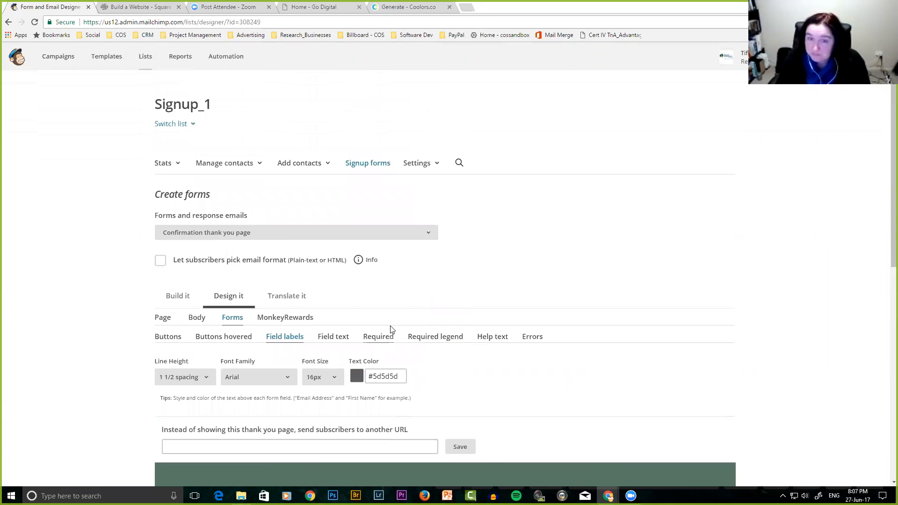
left_click(292, 234)
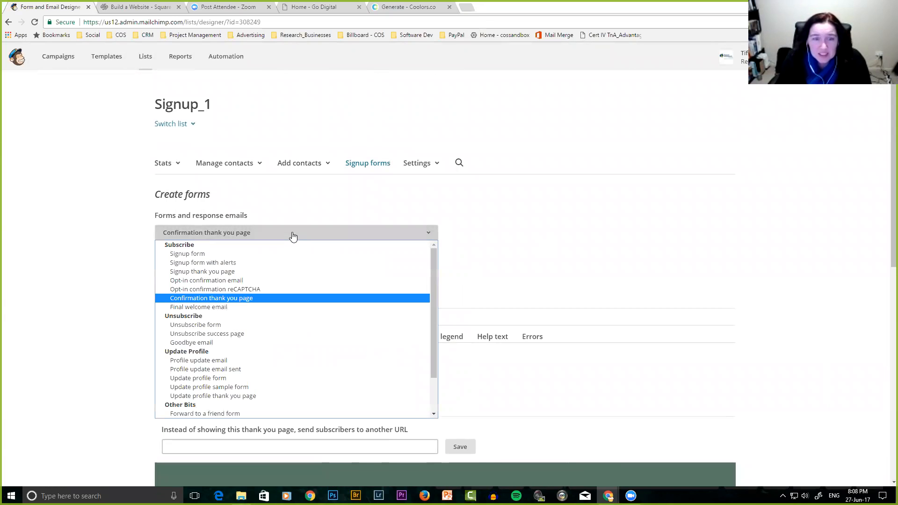
left_click(222, 308)
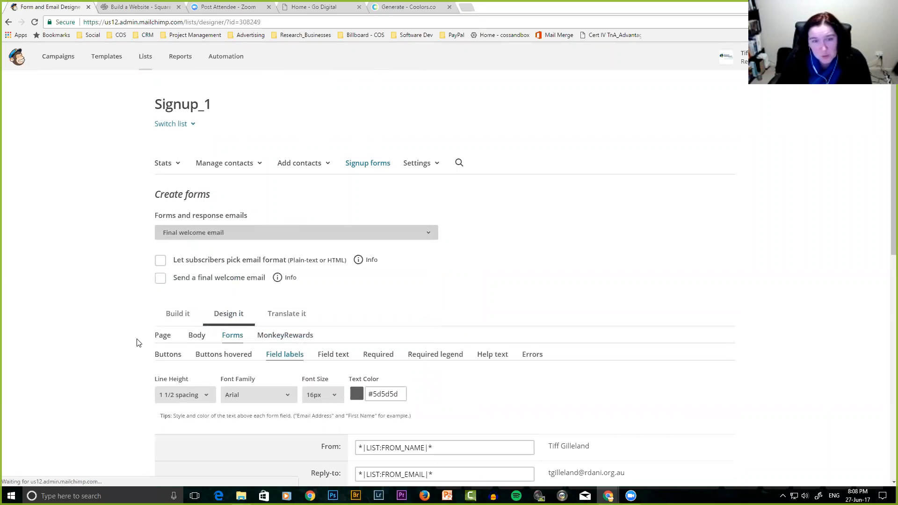
scroll(135, 345, "down", 3)
scroll(135, 346, "up", 1)
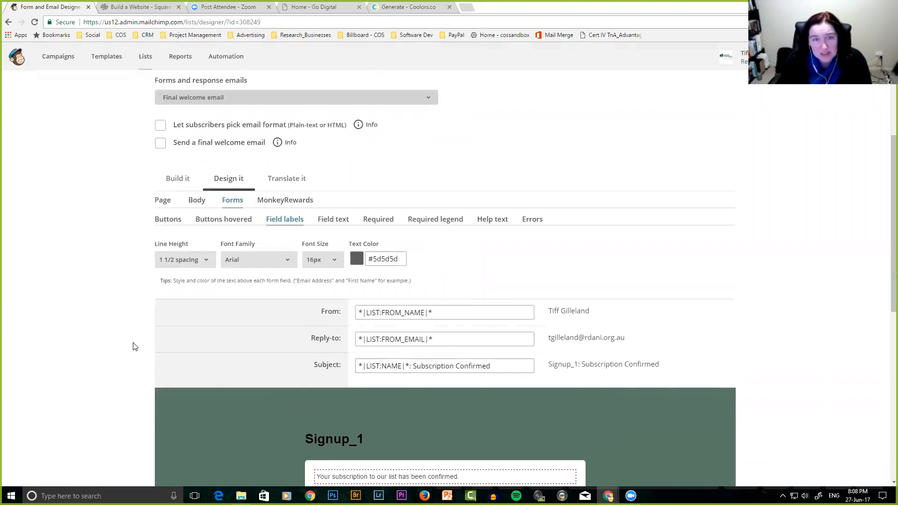
Turn on the final welcome email and let subscribers pick plain-text or HTML format.
left_click(160, 186)
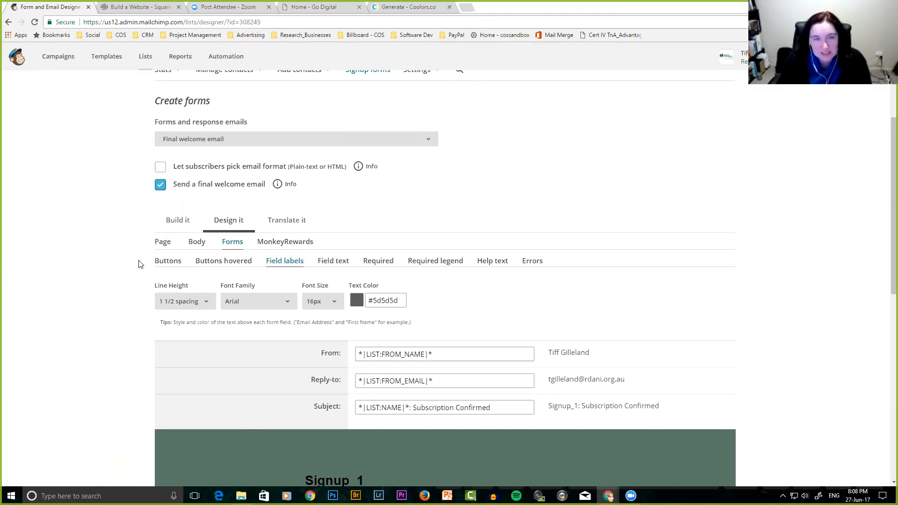
left_click(161, 167)
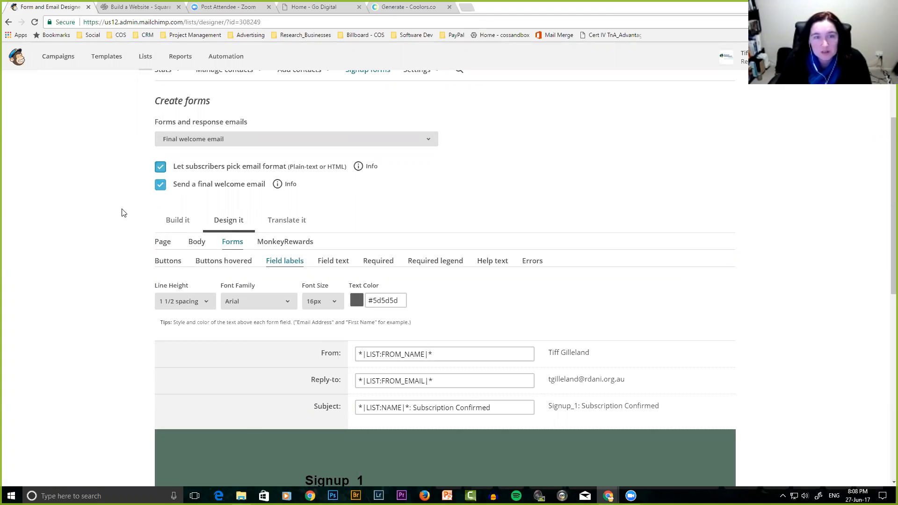
scroll(119, 266, "down", 3)
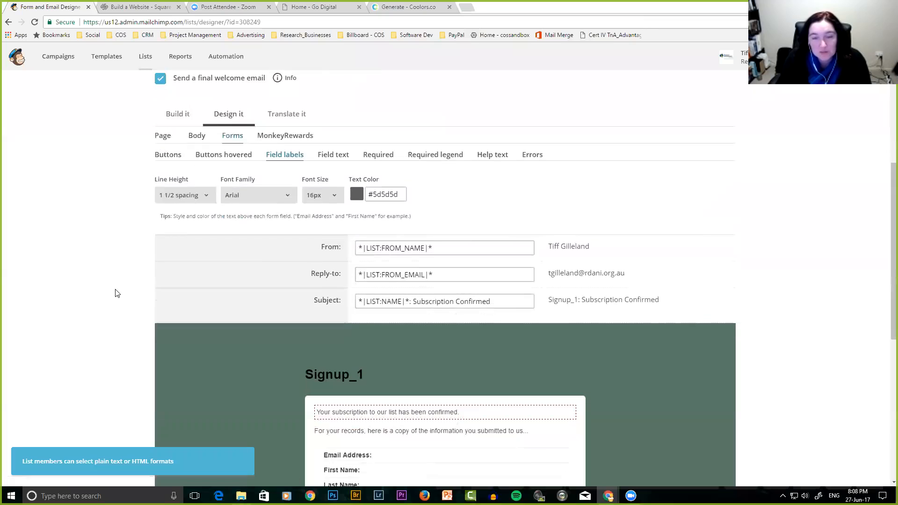
scroll(117, 293, "down", 5)
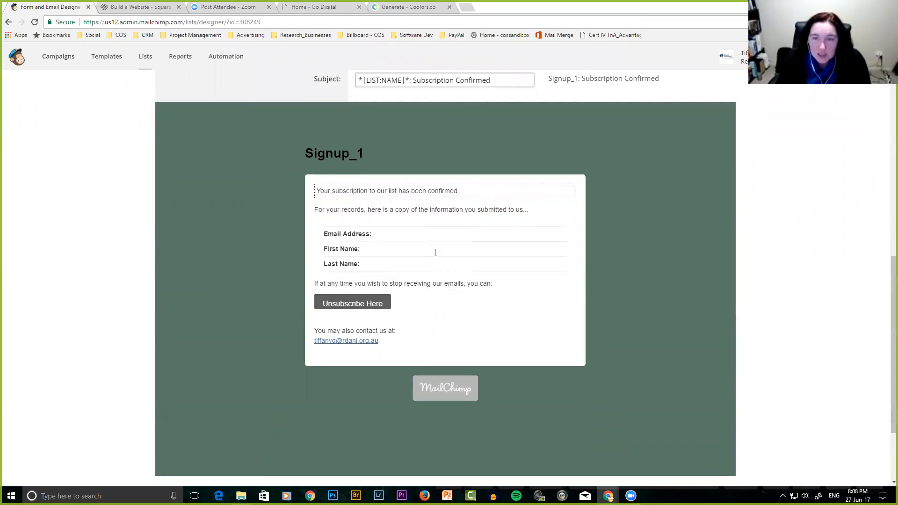
left_click(566, 190)
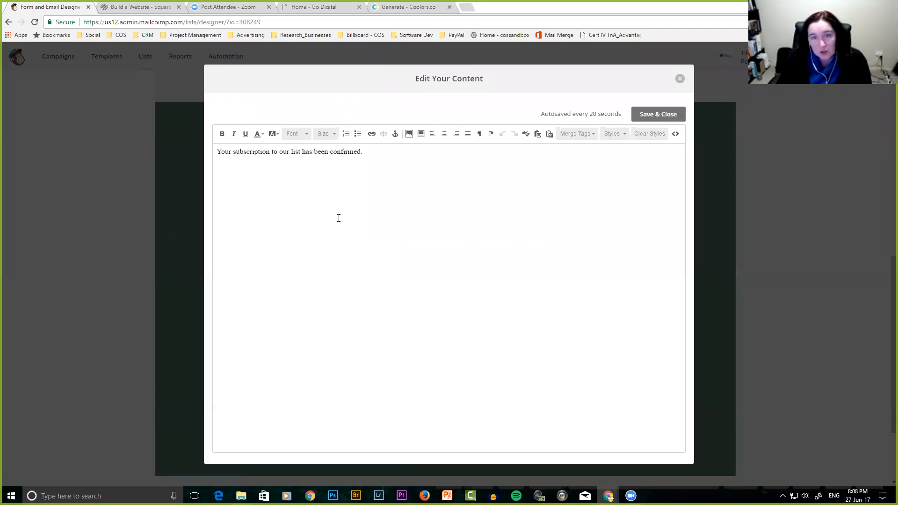
Replace the existing body line with 'Thank you so much for signing up to the XXX'.
left_click_drag(363, 152, 204, 155)
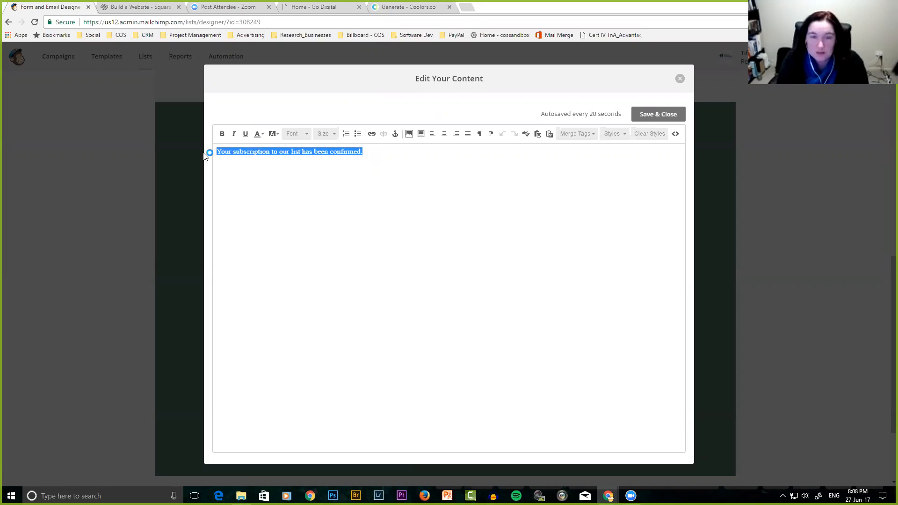
type("Thank you so ")
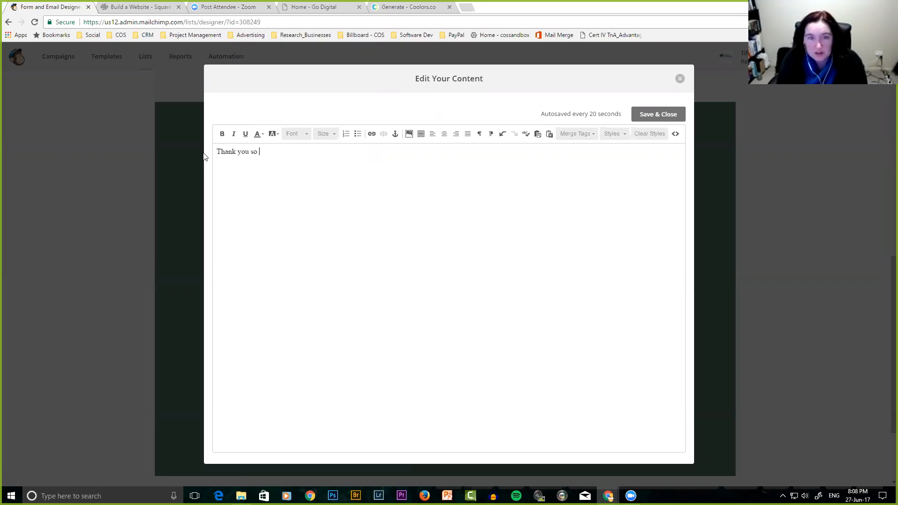
type("much for signing up")
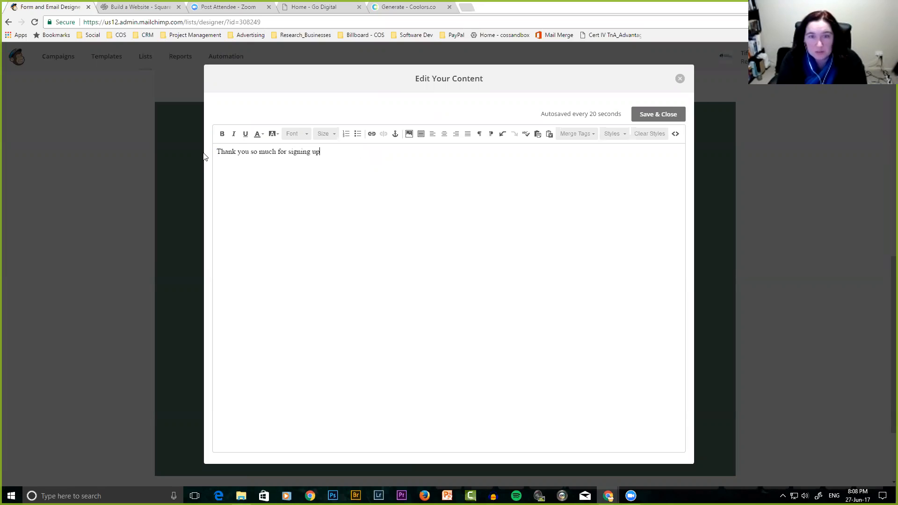
type(" to the XXX list")
key("BackSpace")
key("BackSpace")
key("BackSpace")
key("BackSpace")
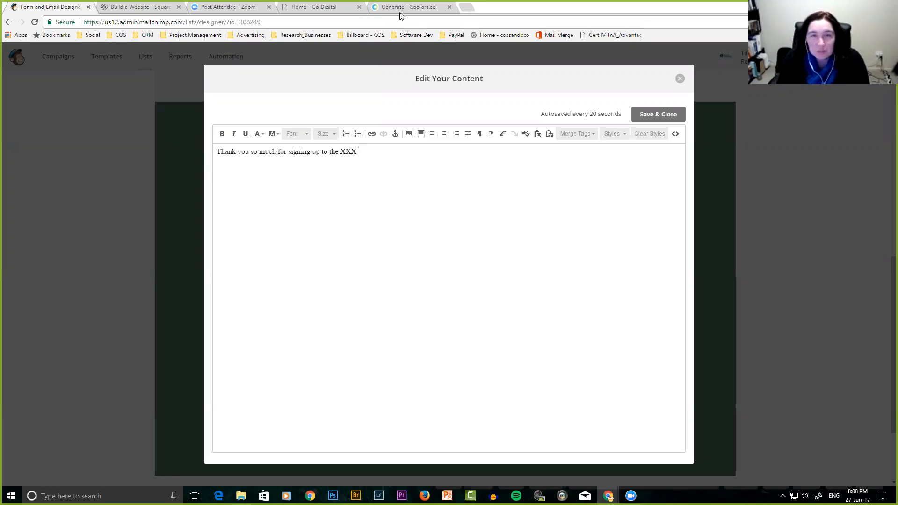
left_click(243, 8)
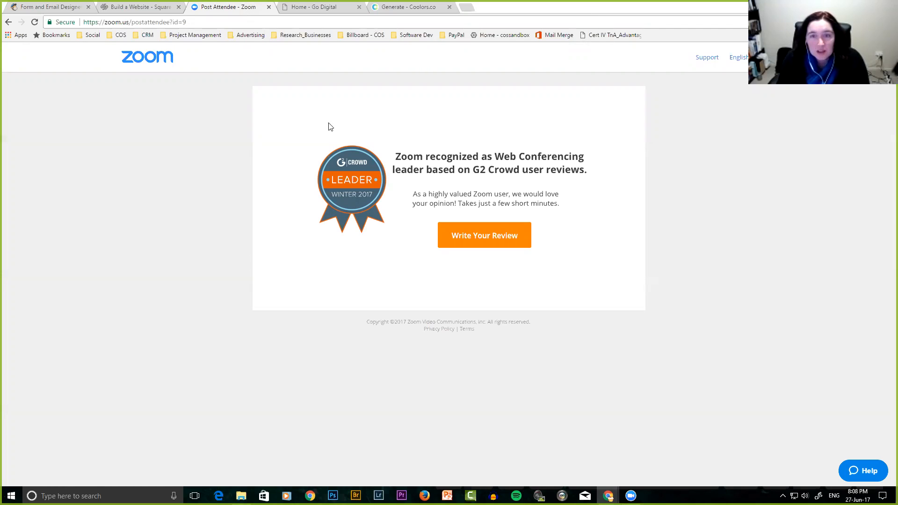
key("ctrl+Tab")
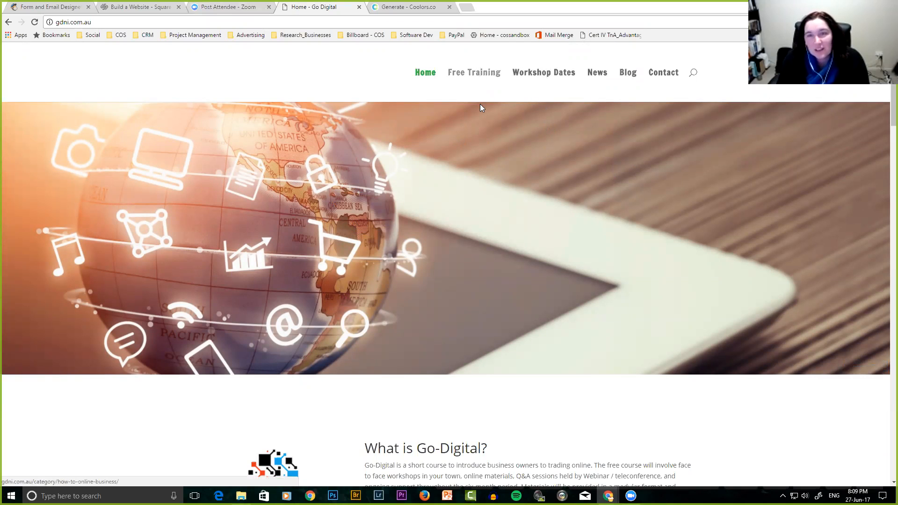
scroll(481, 104, "down", 12)
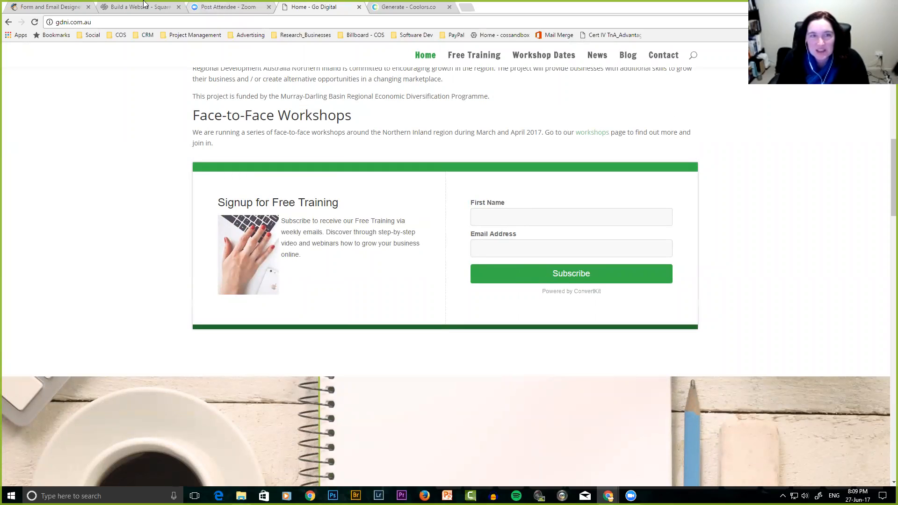
left_click(54, 7)
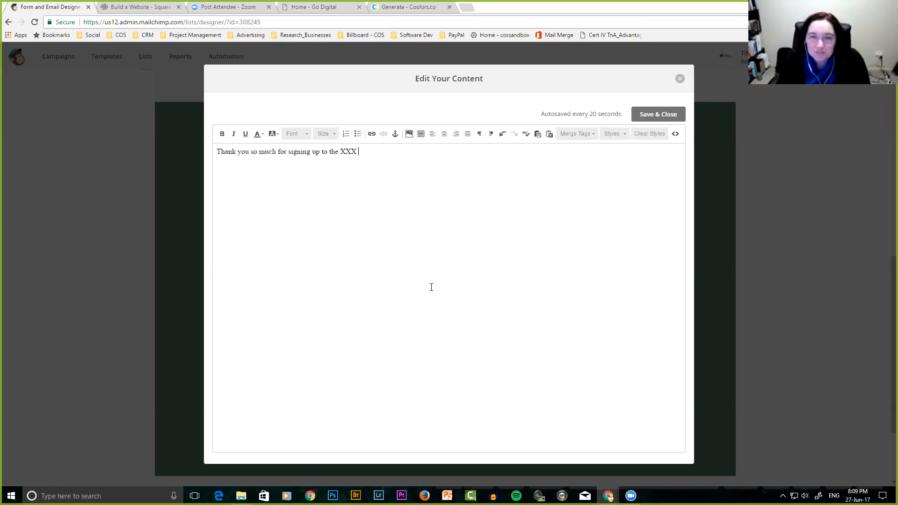
Add four lines of placeholder text below the thank-you line.
key("Return")
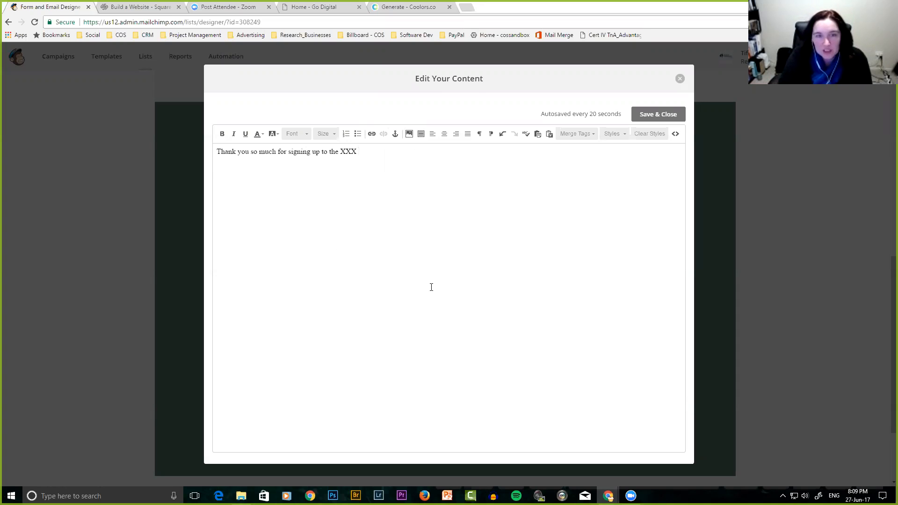
type("aldkfj;akj")
key("Return")
key("Return")
type("a;ldkfja")
key("Return")
type("a;ldgfk")
key("Return")
type("a;ldfkj")
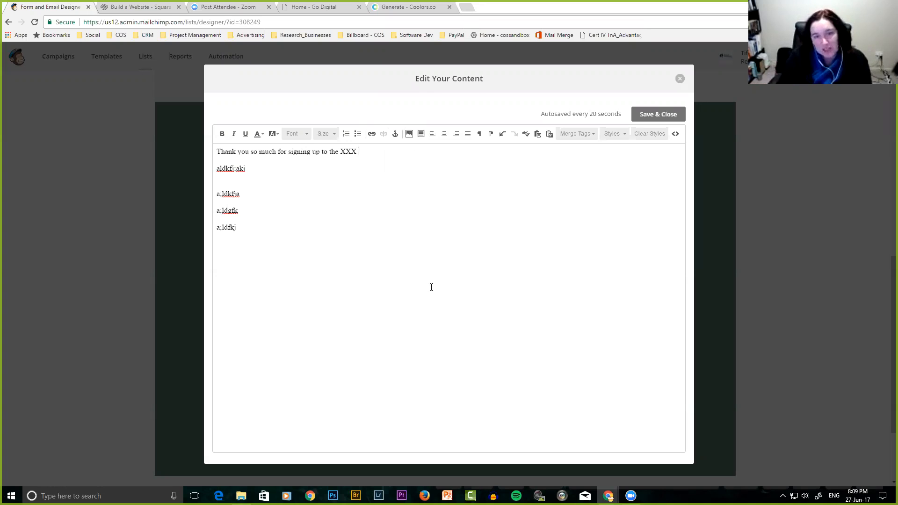
Save and close the content editor, then scroll back up the form designer.
left_click(667, 115)
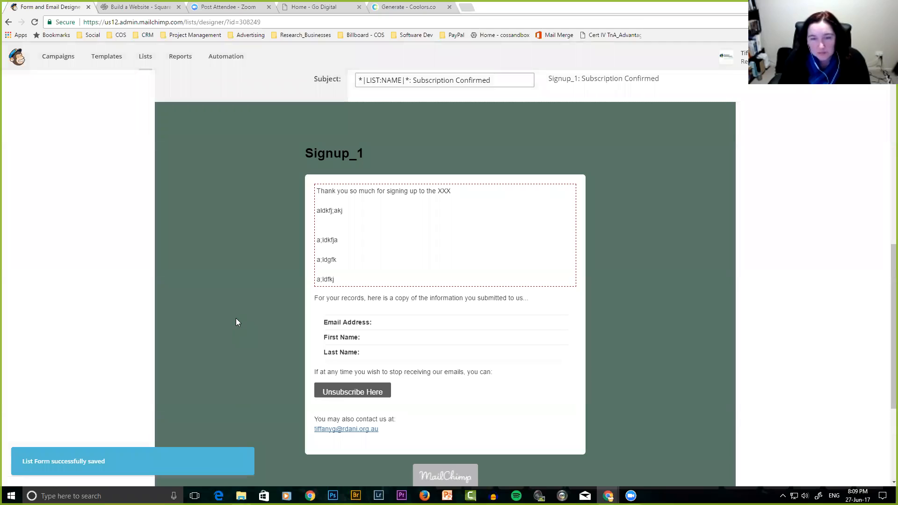
scroll(257, 294, "down", 1)
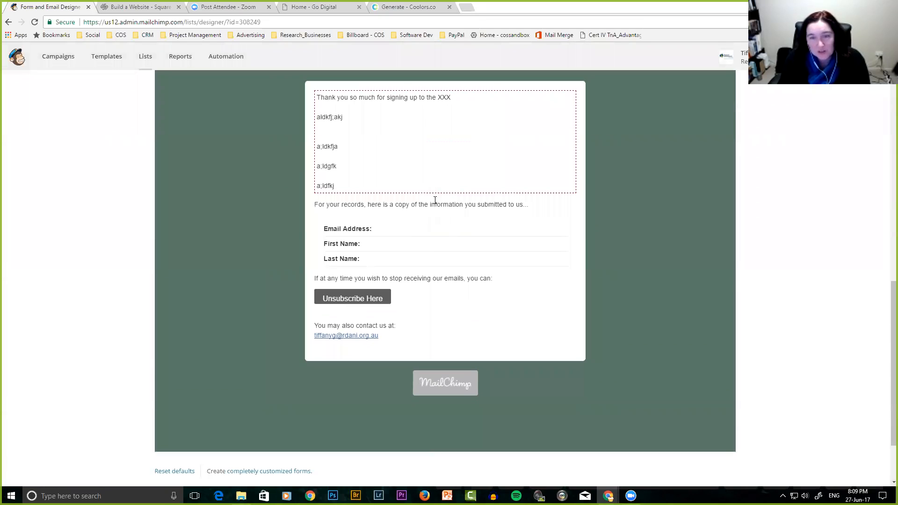
scroll(367, 263, "up", 3)
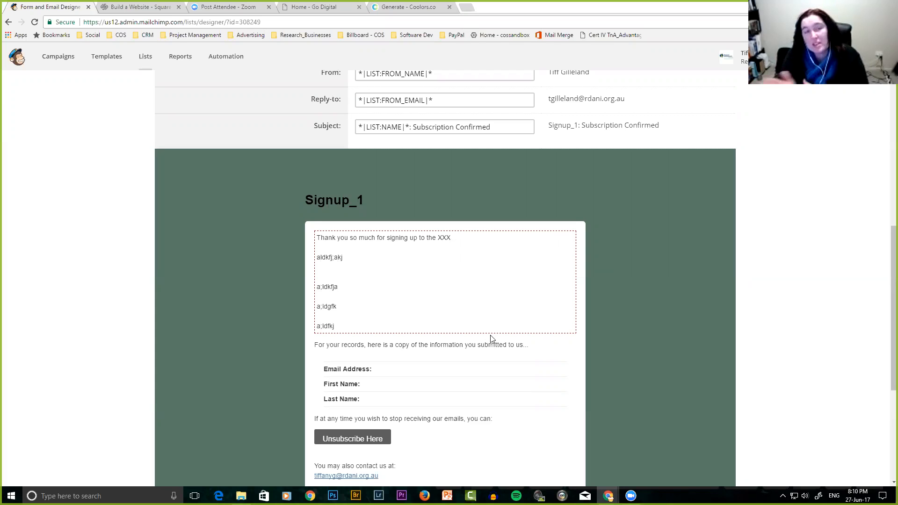
scroll(491, 338, "up", 7)
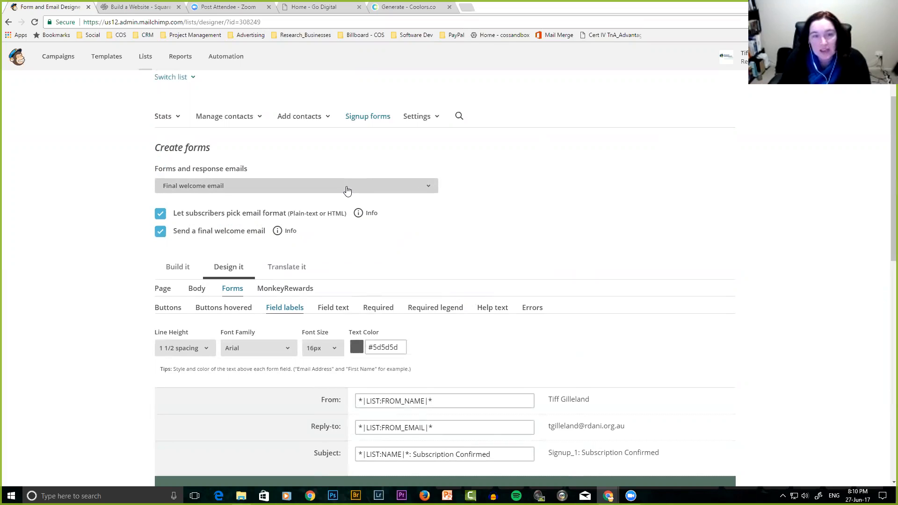
left_click(234, 190)
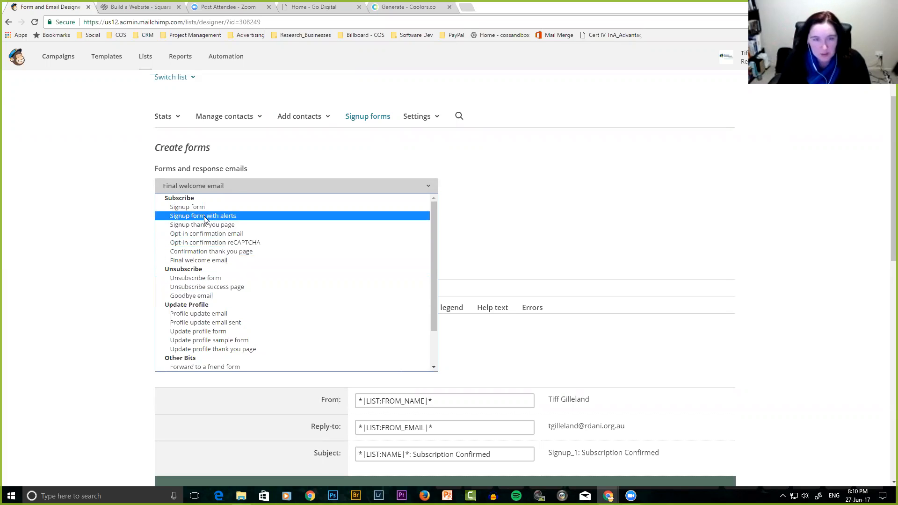
left_click(123, 233)
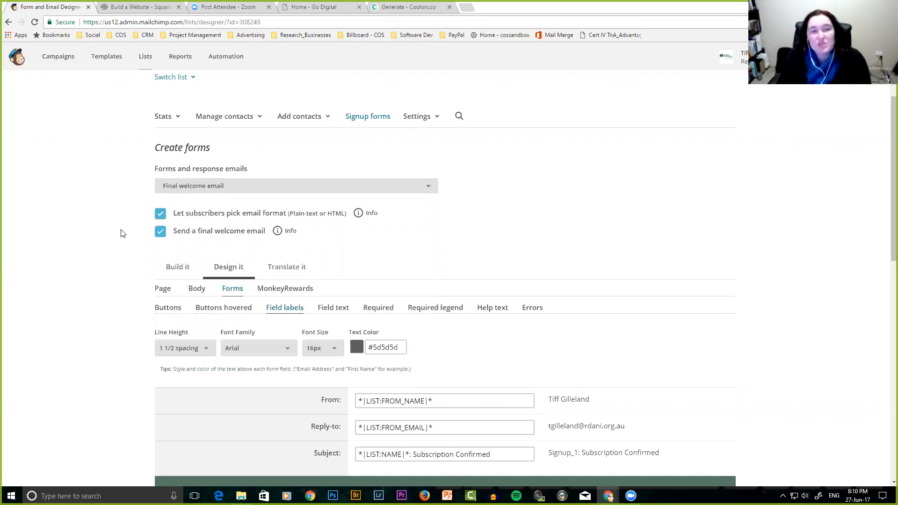
left_click(183, 187)
left_click(186, 207)
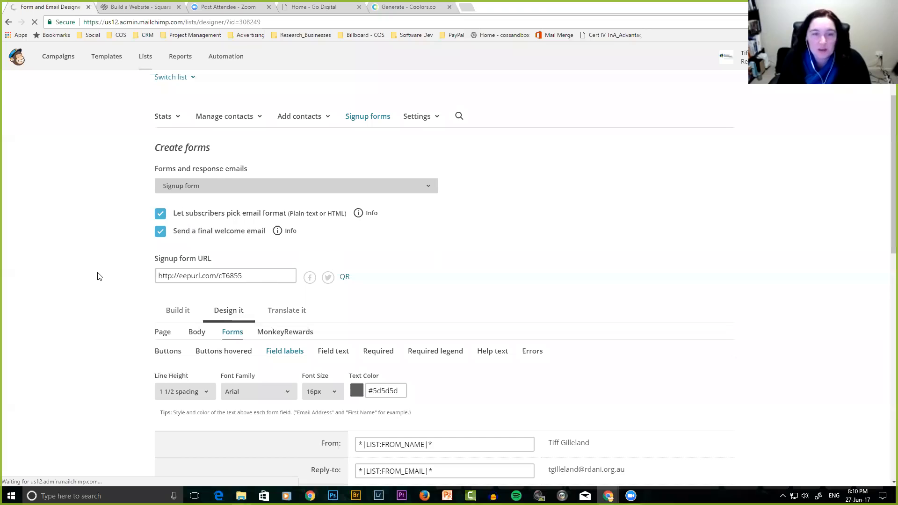
left_click_drag(248, 275, 135, 267)
key("ctrl+c")
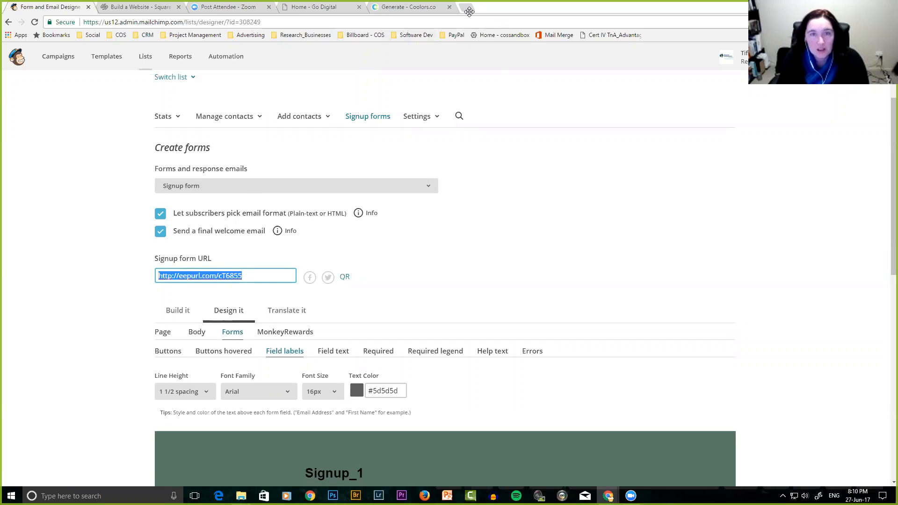
Return to the Go Digital home page tab and open a new blank tab beside it.
left_click(335, 8)
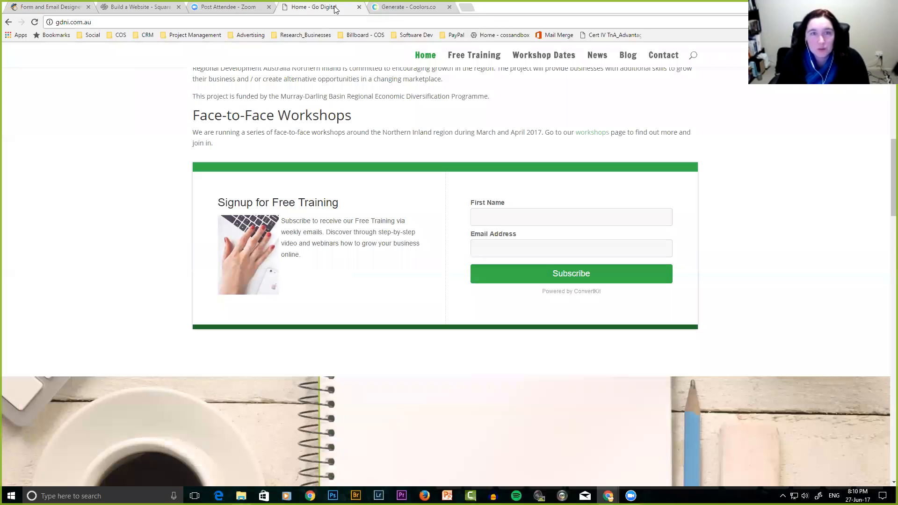
left_click(238, 8)
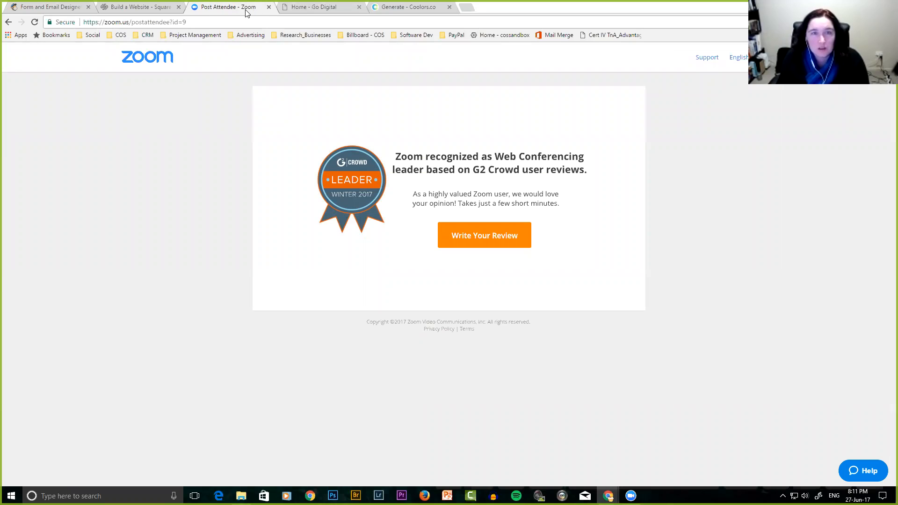
left_click(336, 7)
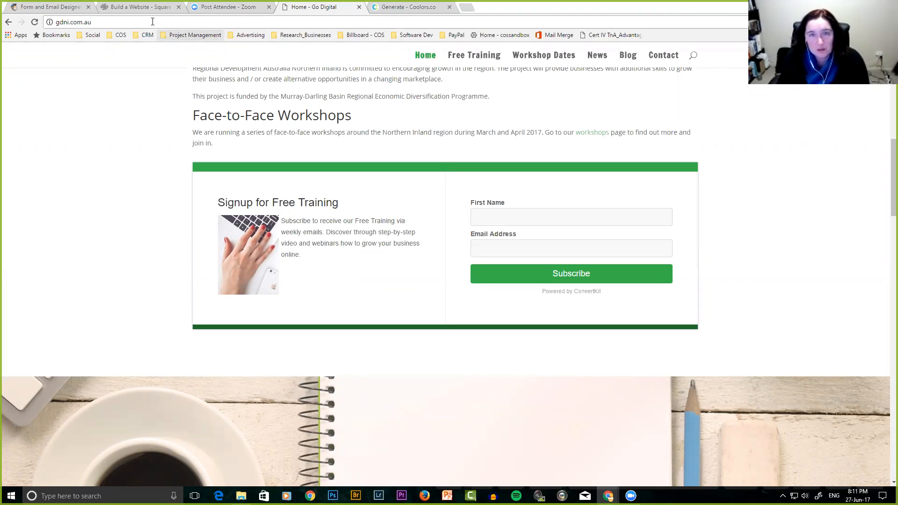
right_click(321, 6)
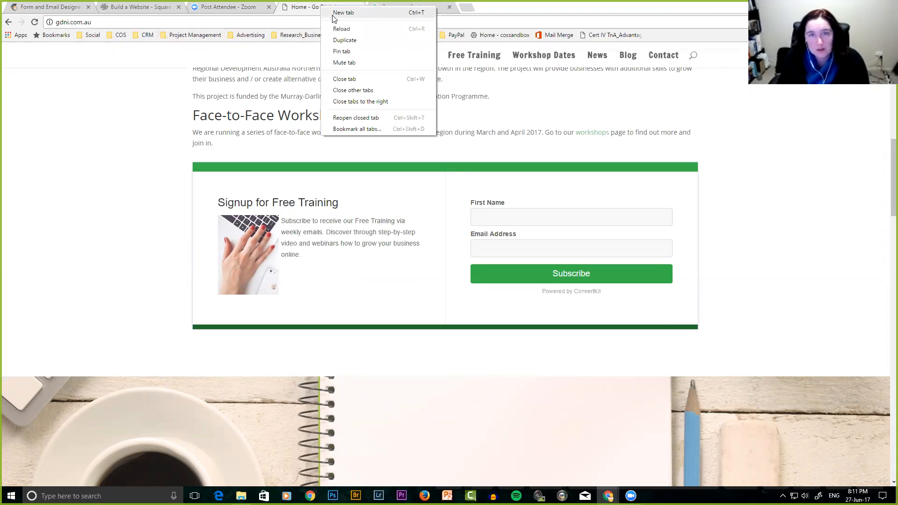
left_click(335, 13)
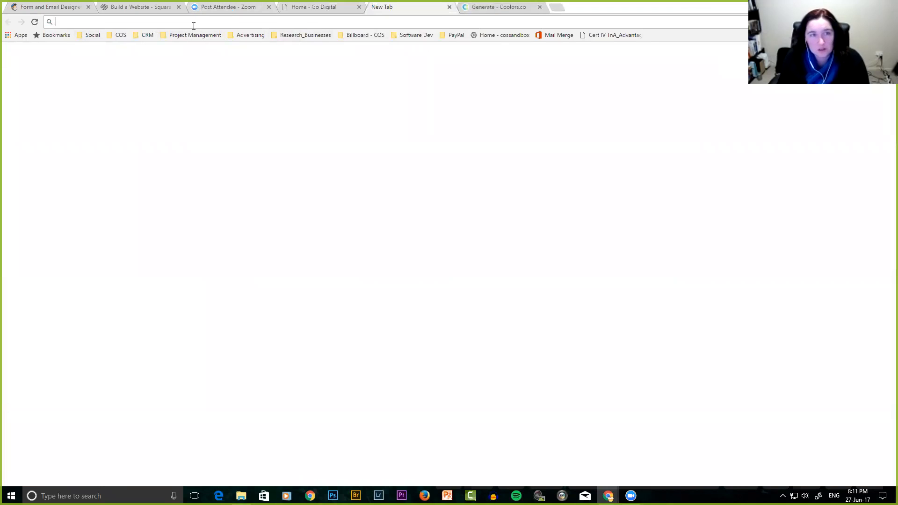
key("ctrl+v")
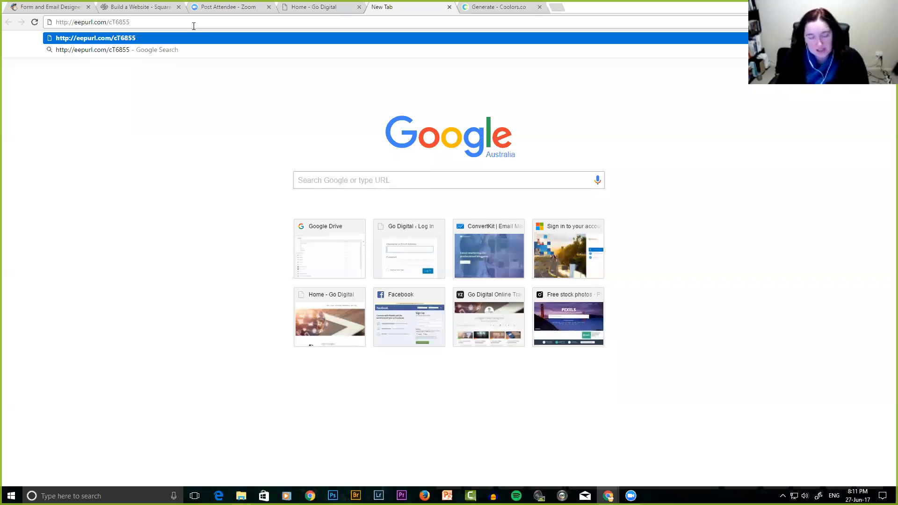
key("Return")
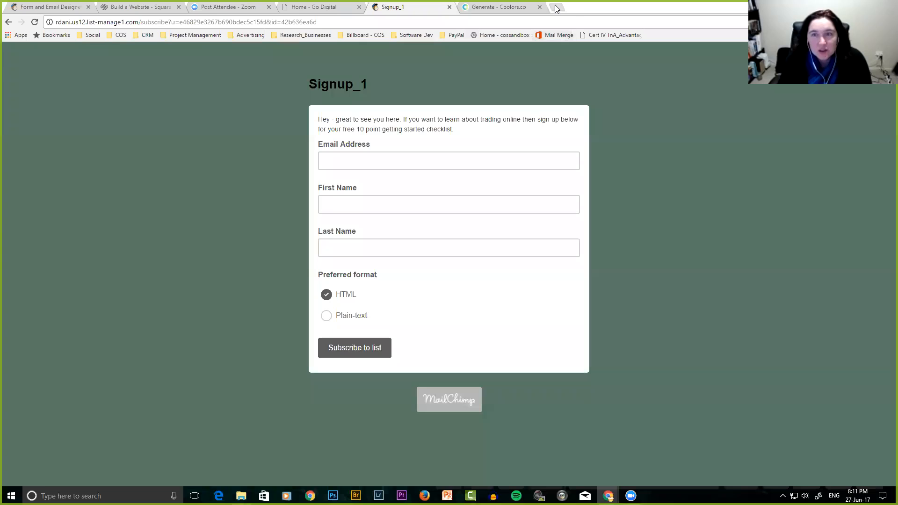
Open the business website from Squarespace's My Sites list and scroll through its home page.
left_click(134, 10)
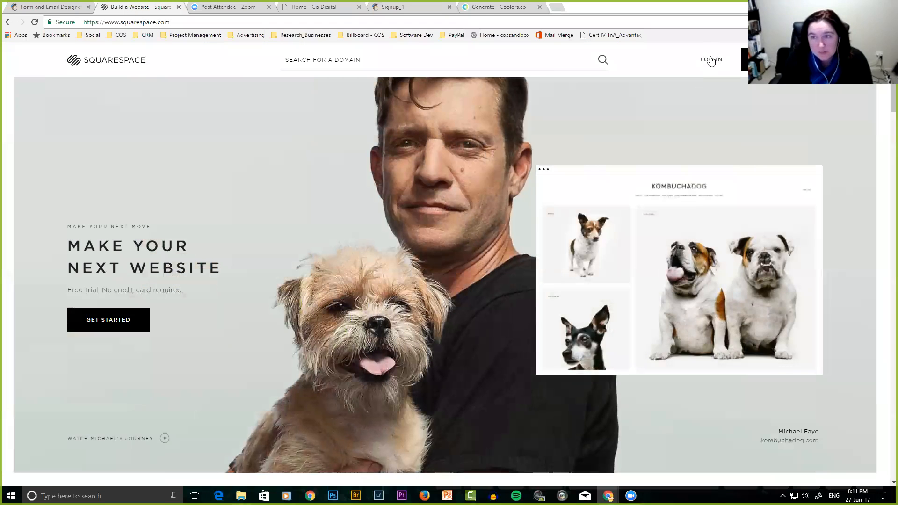
left_click(711, 60)
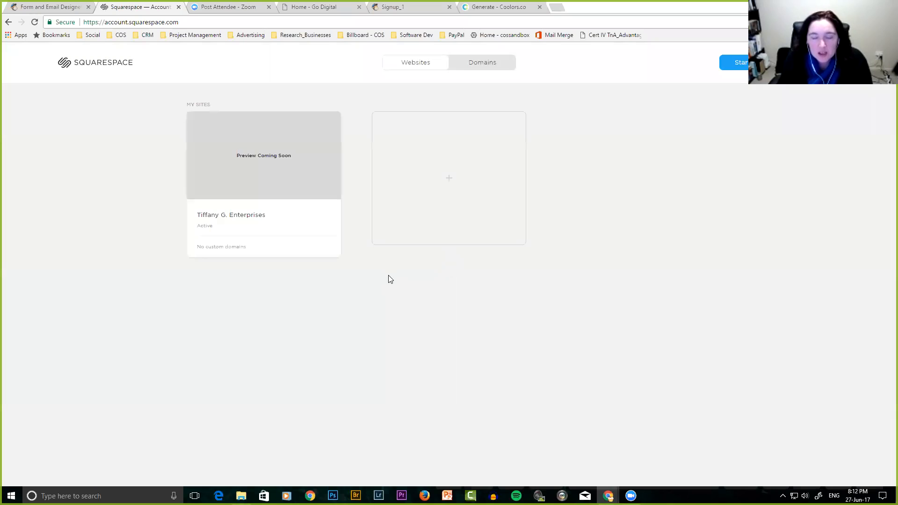
left_click(234, 217)
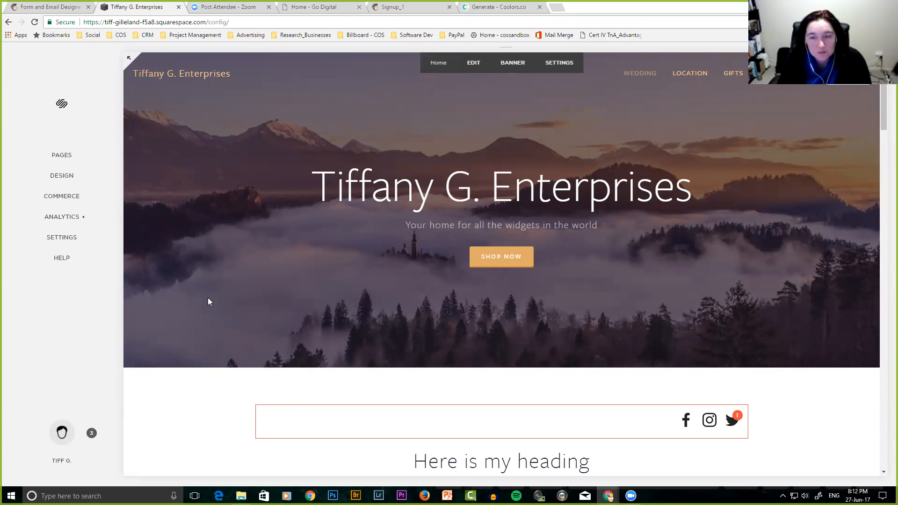
scroll(207, 300, "down", 2)
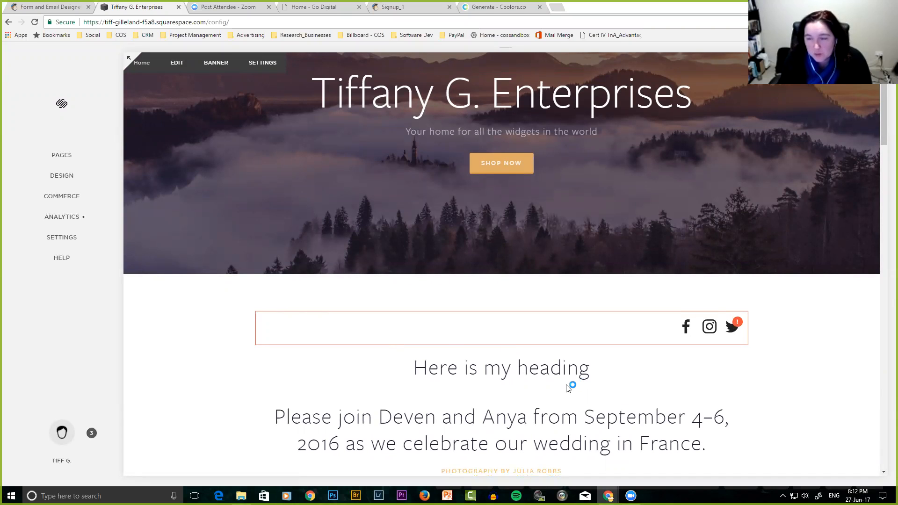
scroll(540, 403, "down", 2)
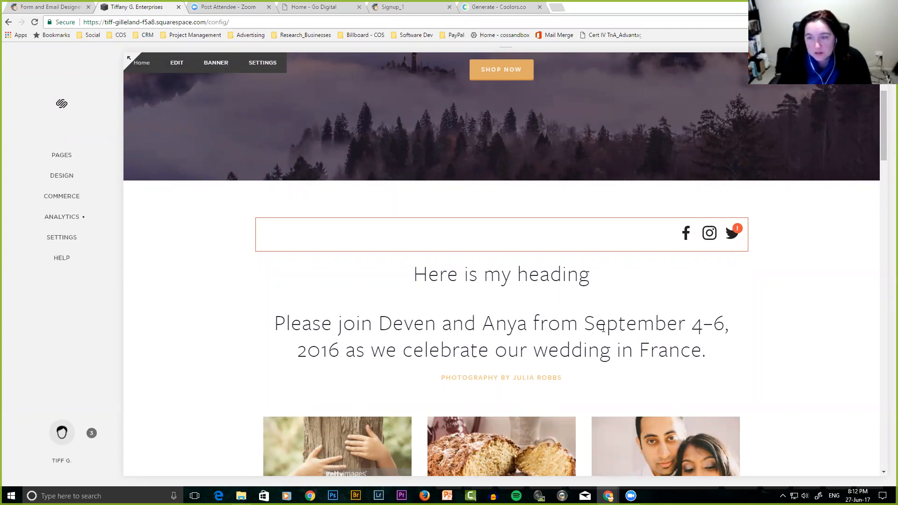
scroll(686, 370, "down", 4)
scroll(685, 371, "up", 4)
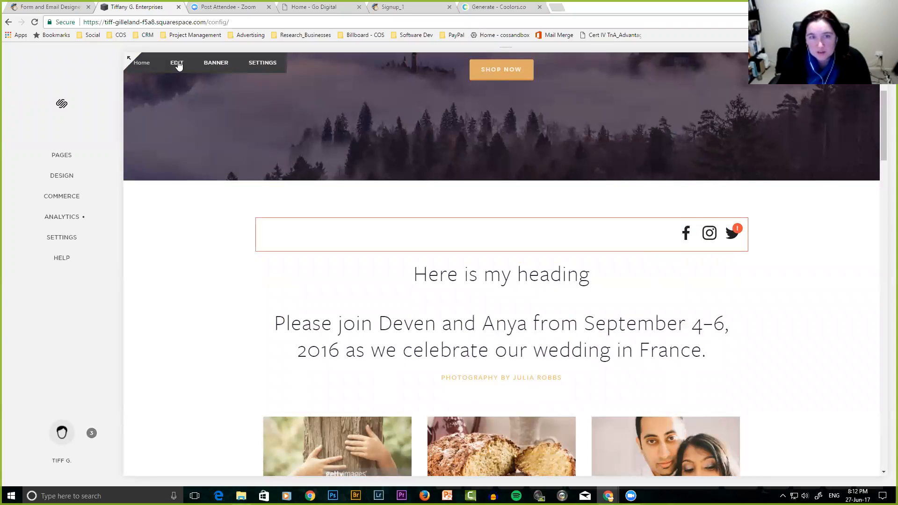
Put the Home page in edit mode and insert an Image block above the social icons.
left_click(177, 64)
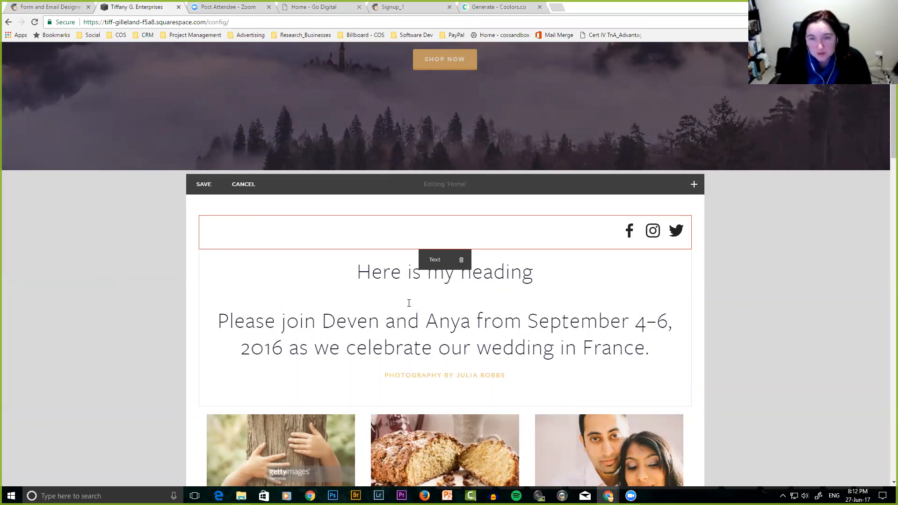
left_click(380, 320)
scroll(341, 367, "down", 2)
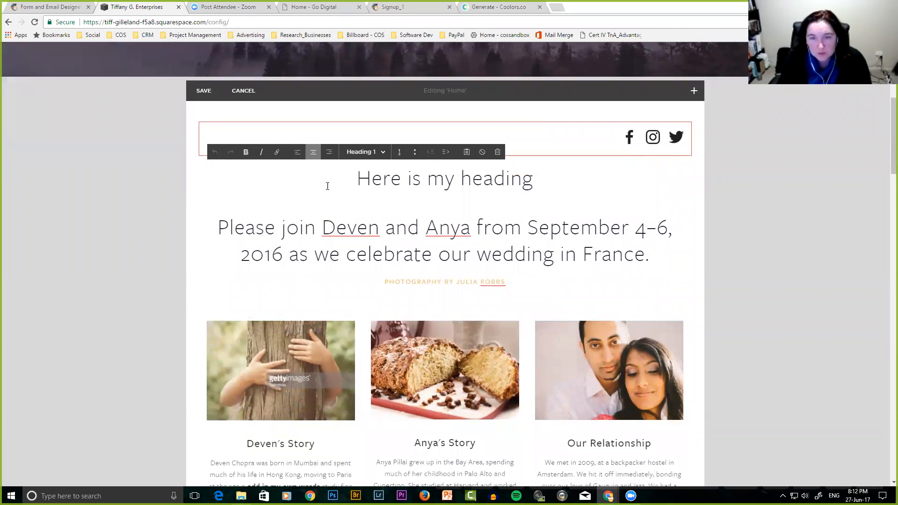
mouse_move(198, 122)
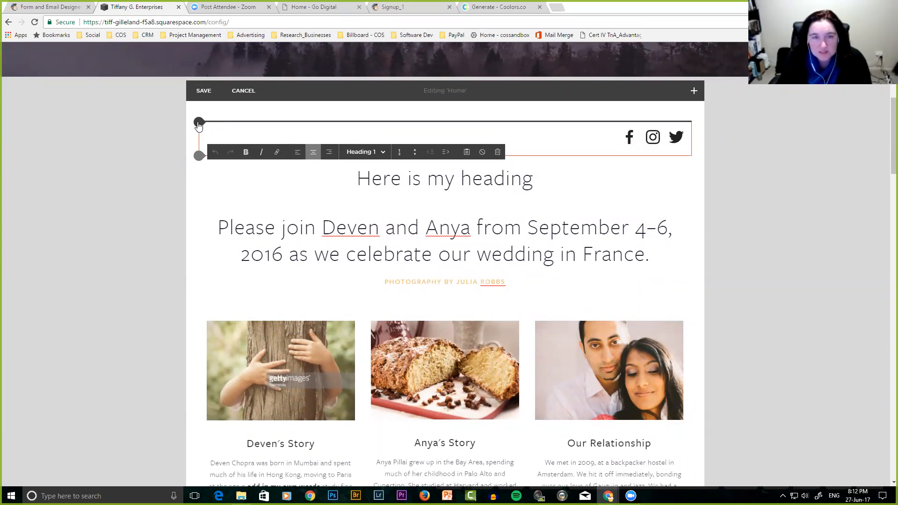
left_click(198, 122)
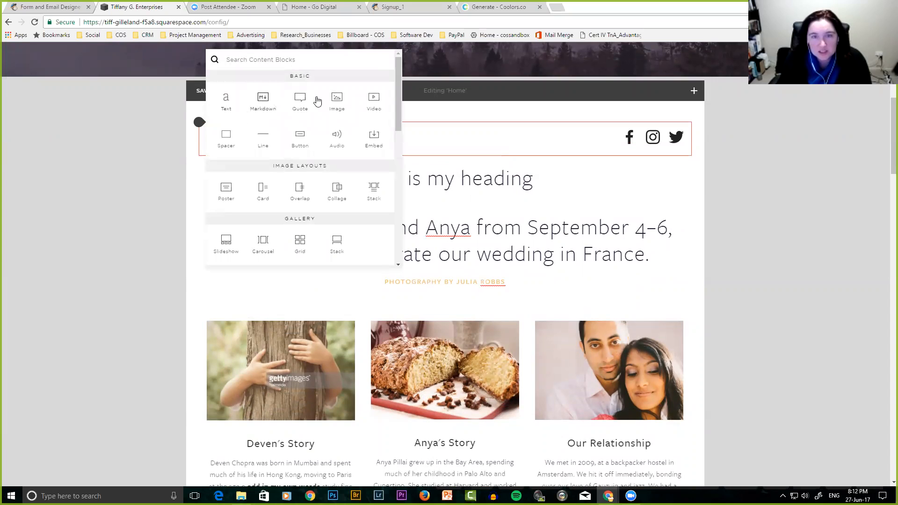
left_click(338, 99)
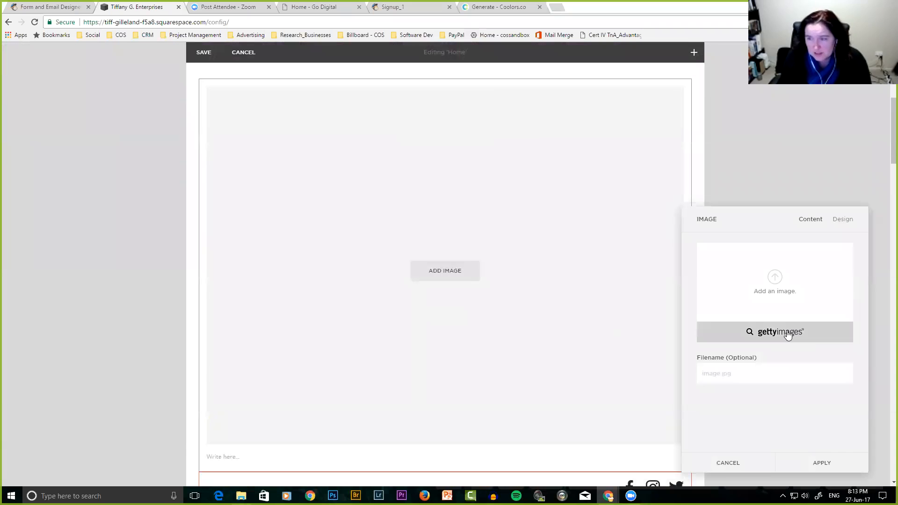
Upload makeawesomegraphics_2 from the Course_Content folder into the new image block.
left_click(774, 289)
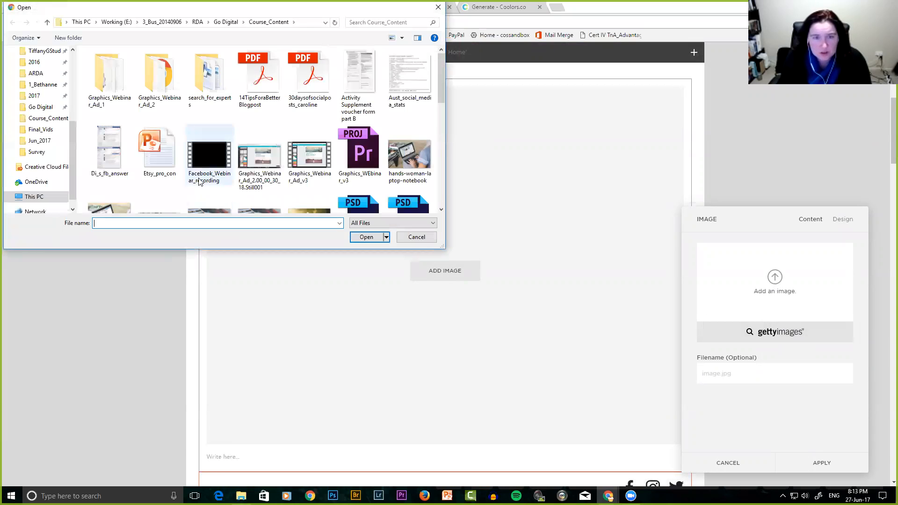
scroll(236, 162, "down", 3)
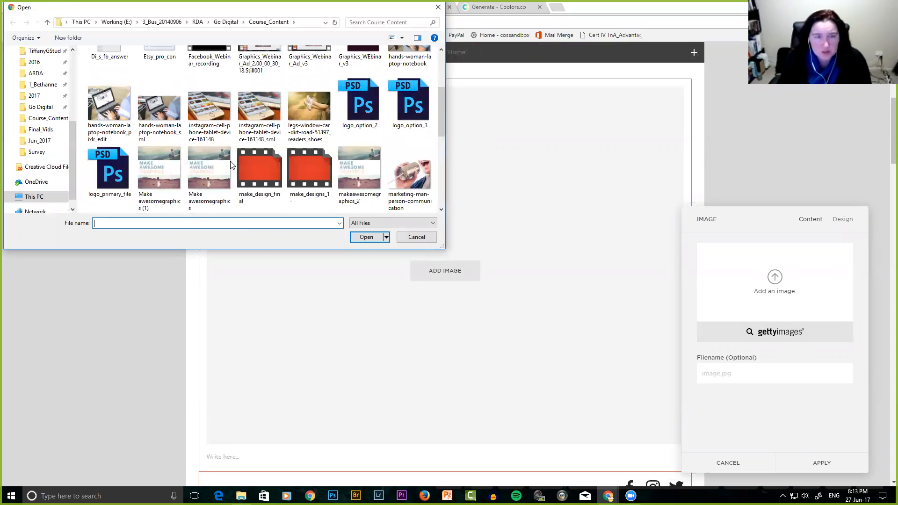
left_click(156, 116)
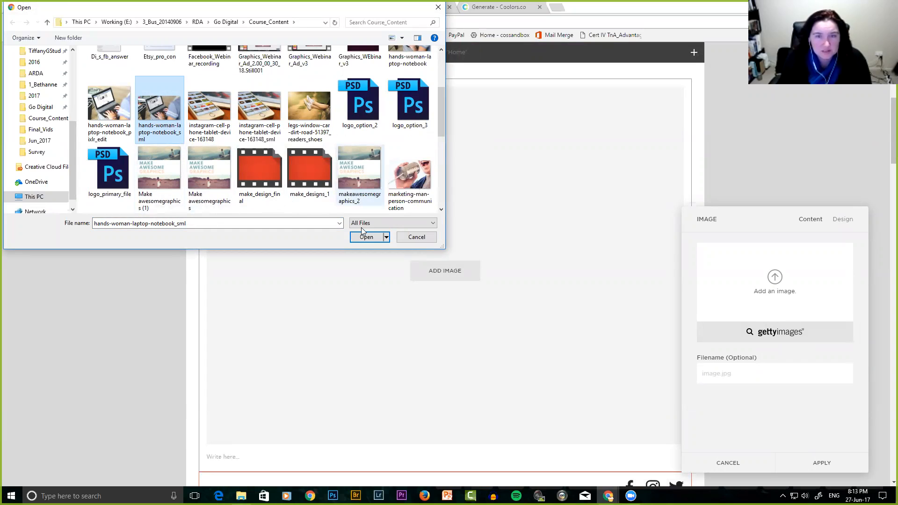
left_click(358, 176)
left_click(366, 237)
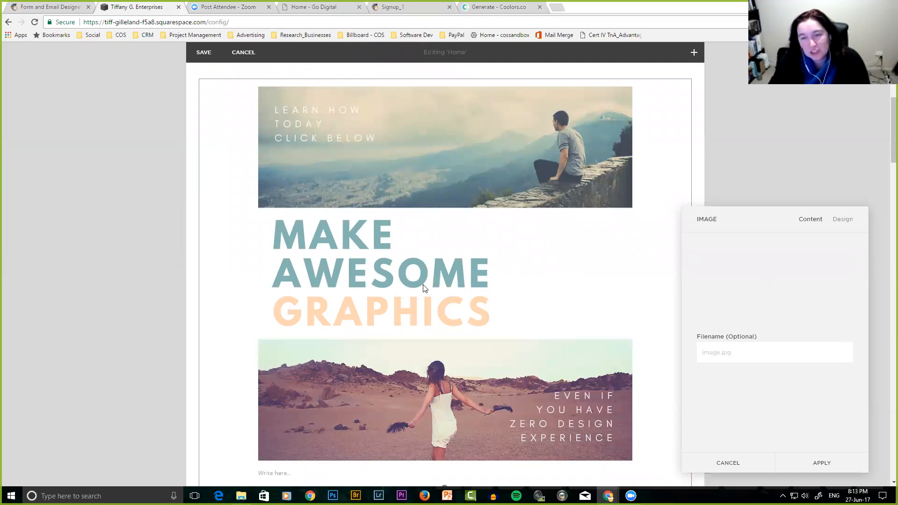
scroll(470, 376, "down", 2)
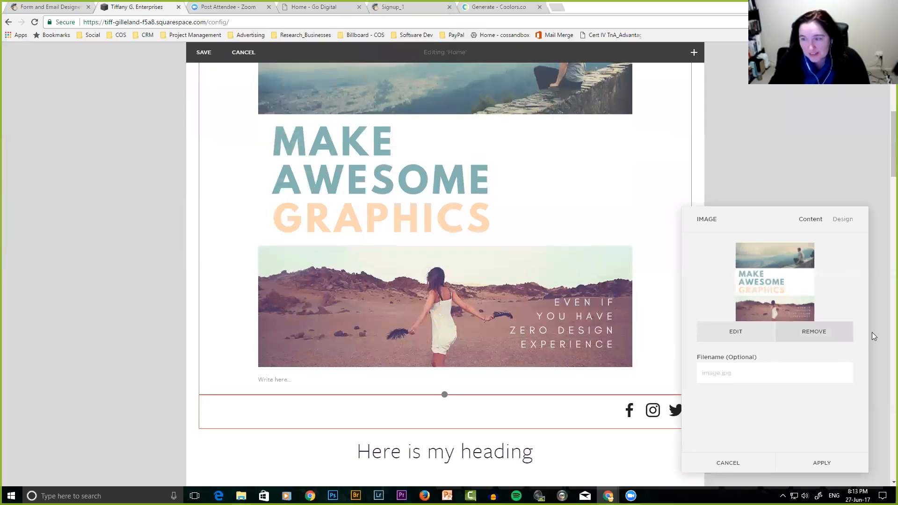
left_click(843, 220)
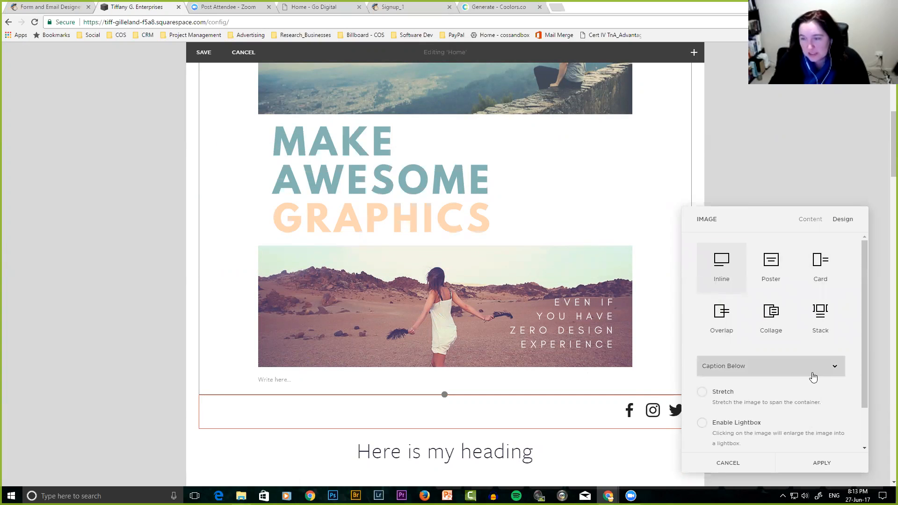
scroll(811, 374, "down", 1)
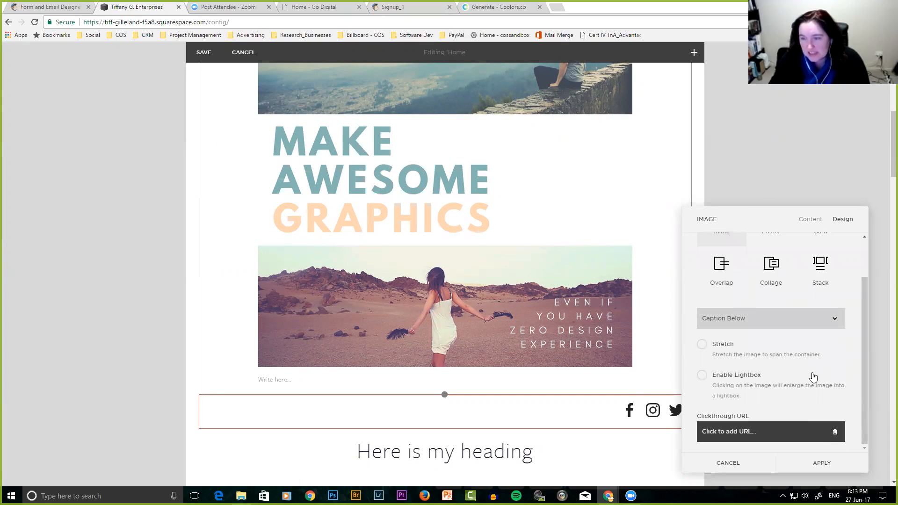
left_click(771, 434)
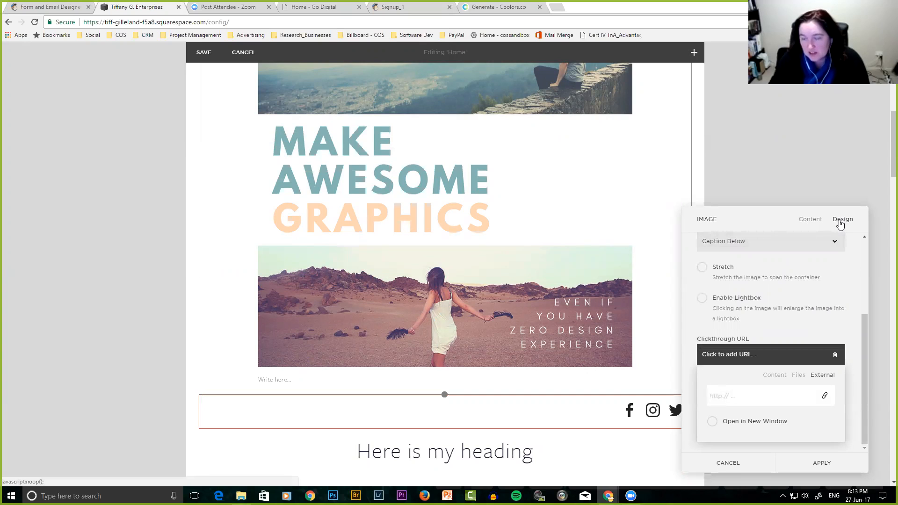
left_click(718, 354)
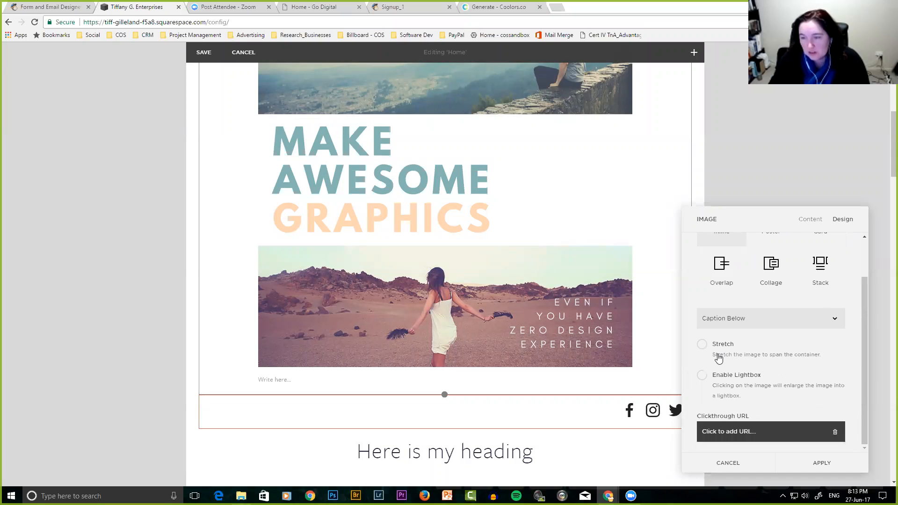
left_click(730, 432)
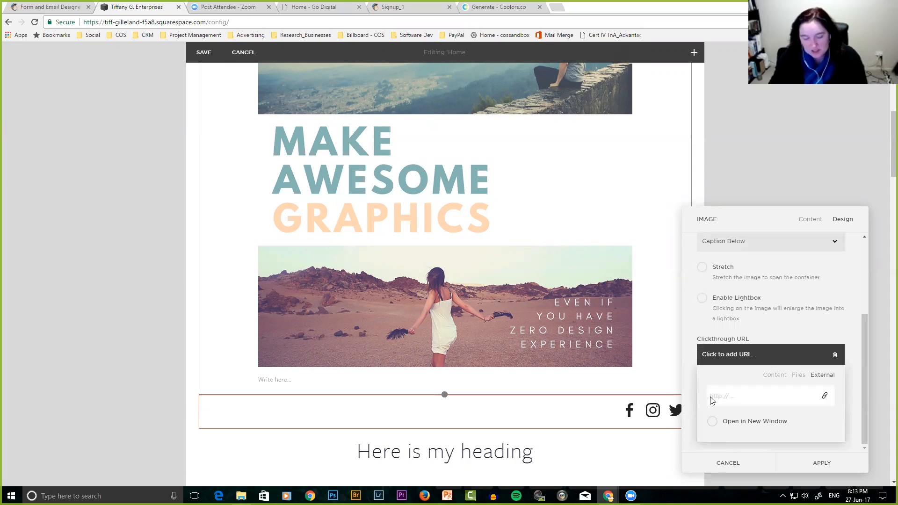
type("http://eepurl.com/cT6855")
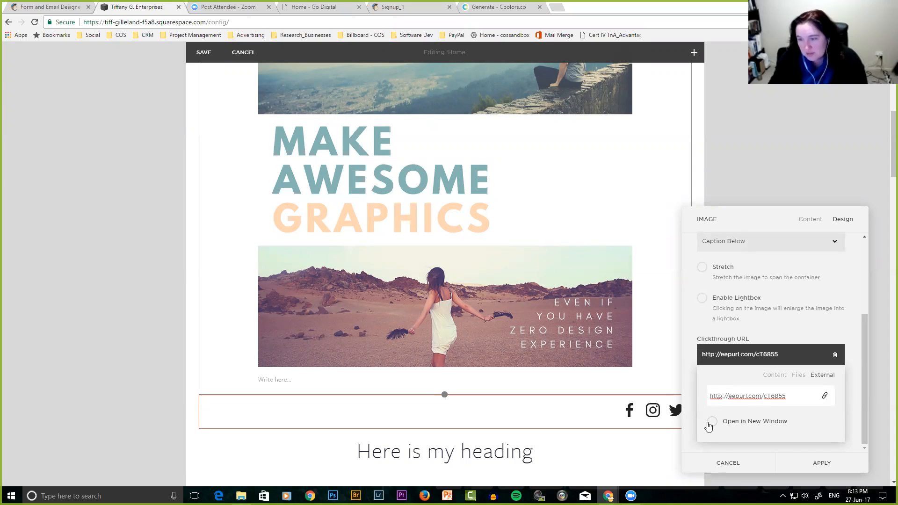
left_click(821, 463)
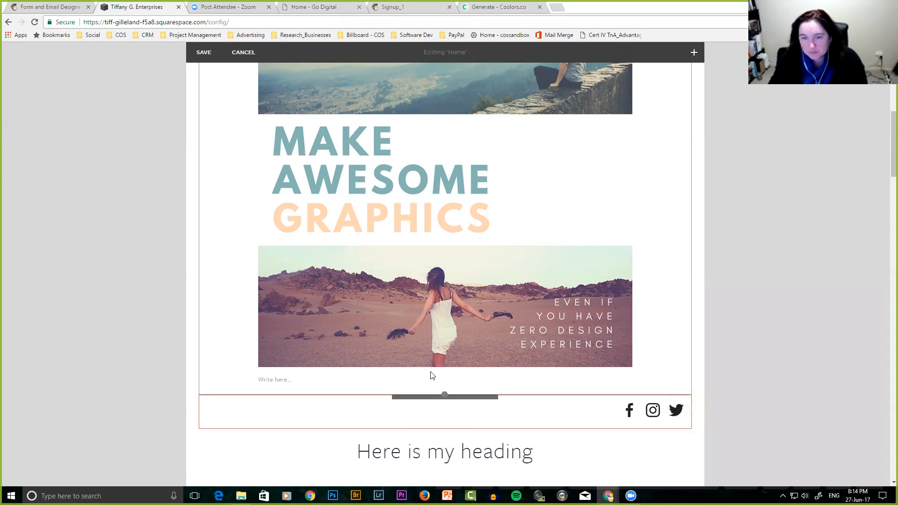
Shorten the image block slightly, save the home page, and follow its link to the Signup_1 form.
mouse_move(443, 368)
left_mouse_down()
mouse_move(440, 196)
mouse_move(445, 381)
left_mouse_up()
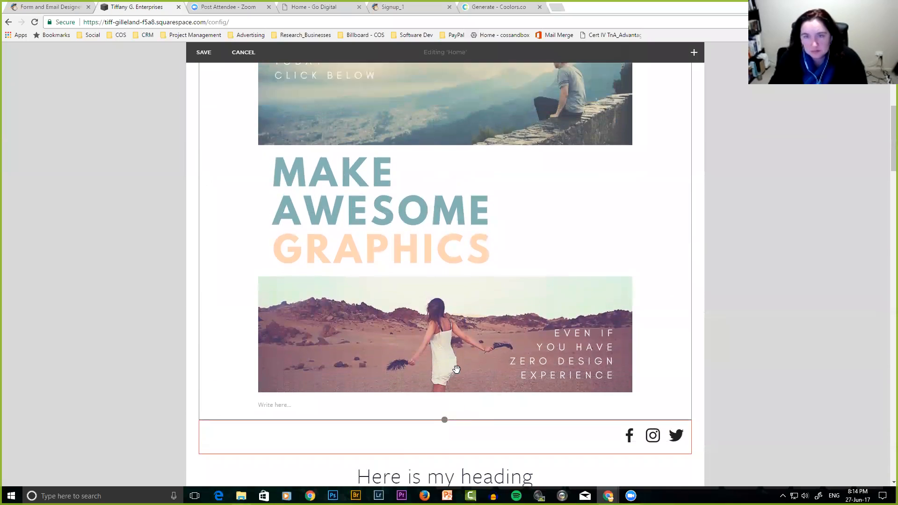
scroll(456, 370, "up", 2)
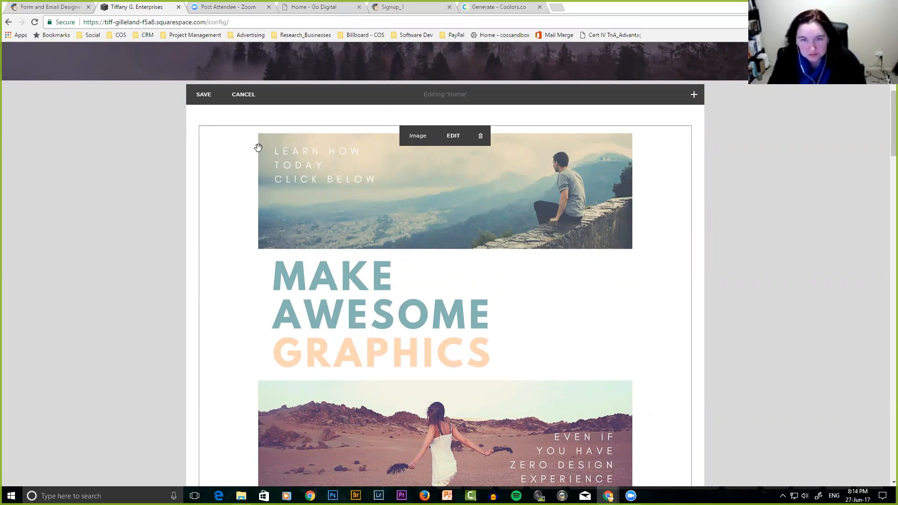
scroll(351, 273, "down", 1)
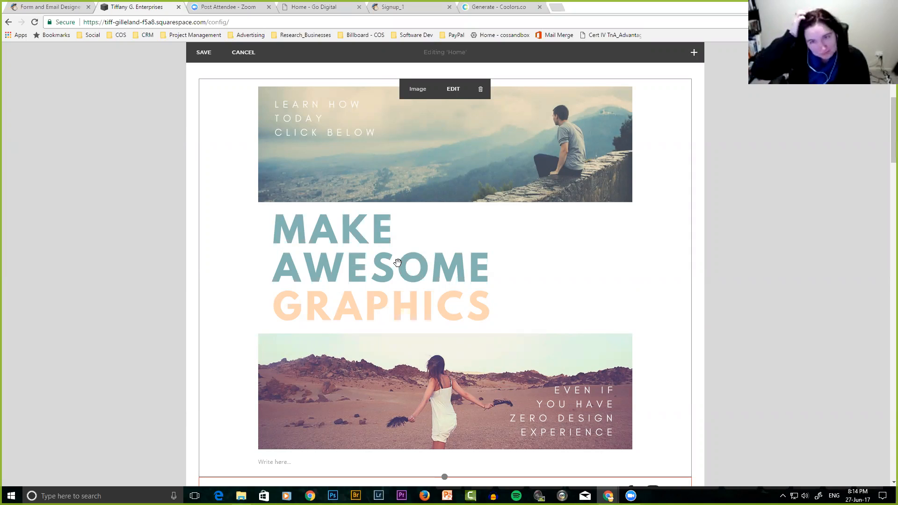
scroll(400, 265, "up", 3)
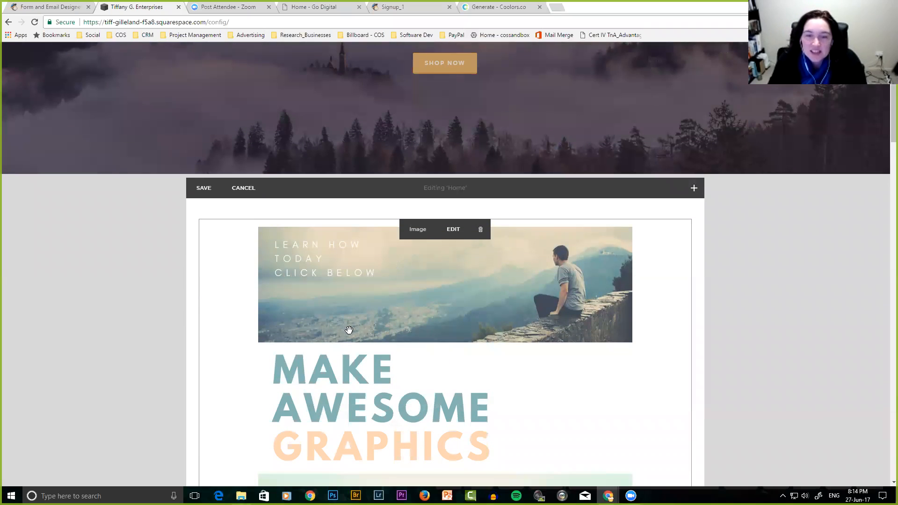
scroll(349, 330, "down", 3)
scroll(348, 330, "up", 2)
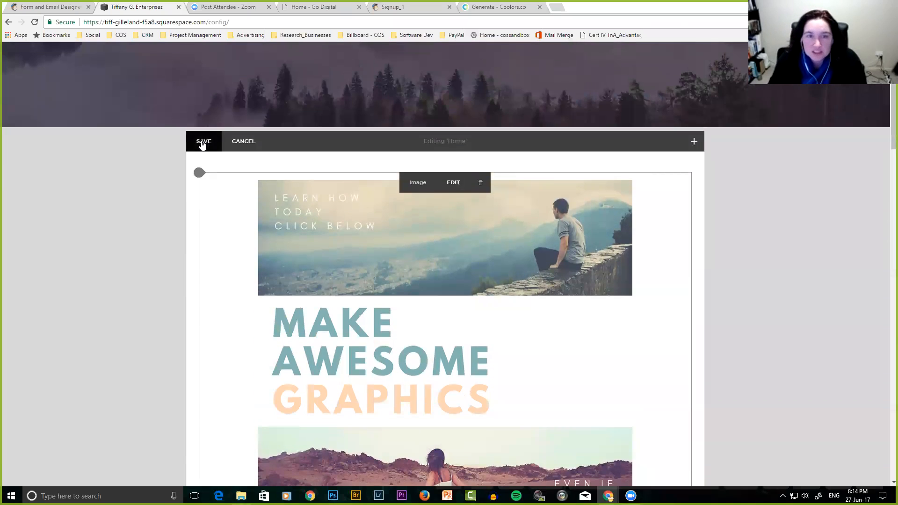
left_click(120, 264)
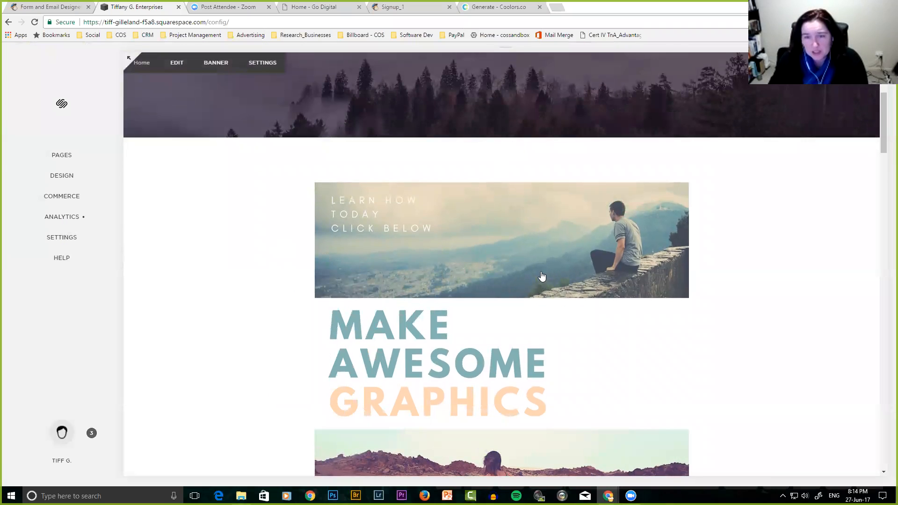
left_click(544, 349)
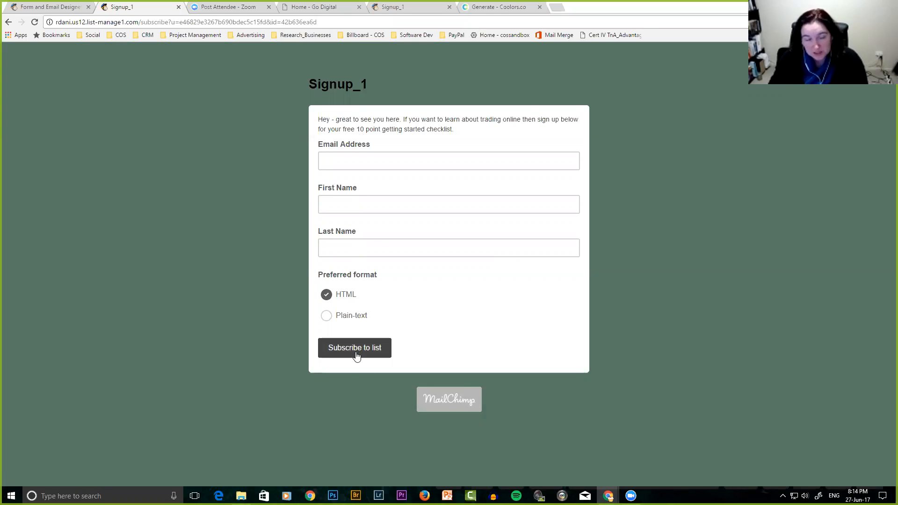
View the Signup_1 list's contacts from MailChimp's Manage contacts menu.
left_click(42, 8)
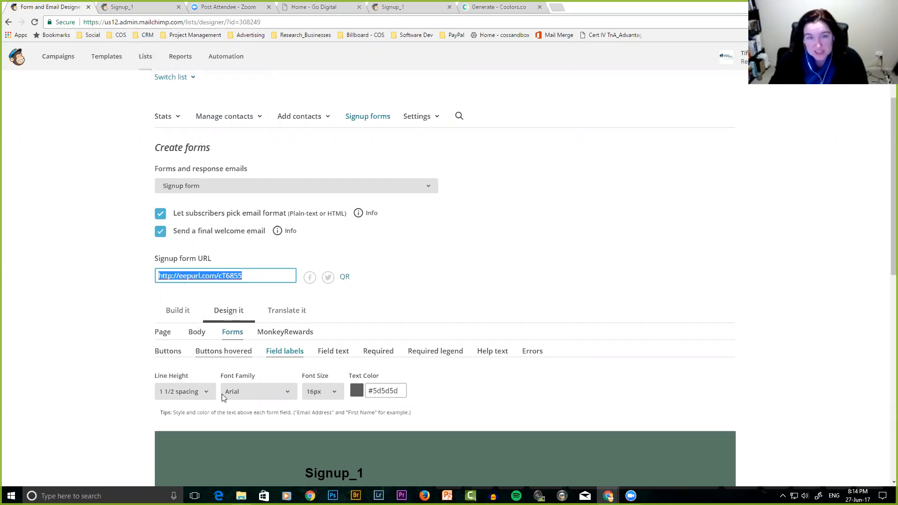
left_click(246, 116)
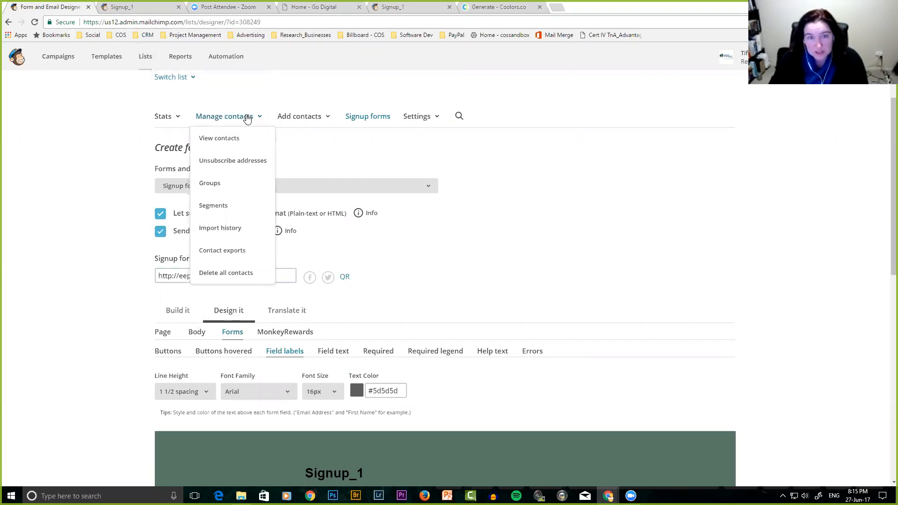
left_click(221, 139)
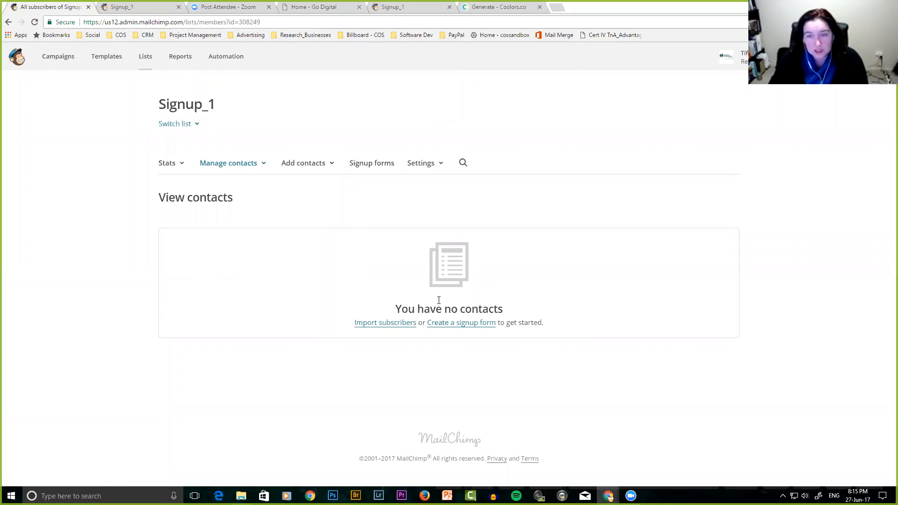
Type briefly into the live signup form's email field and clear it again.
left_click(156, 10)
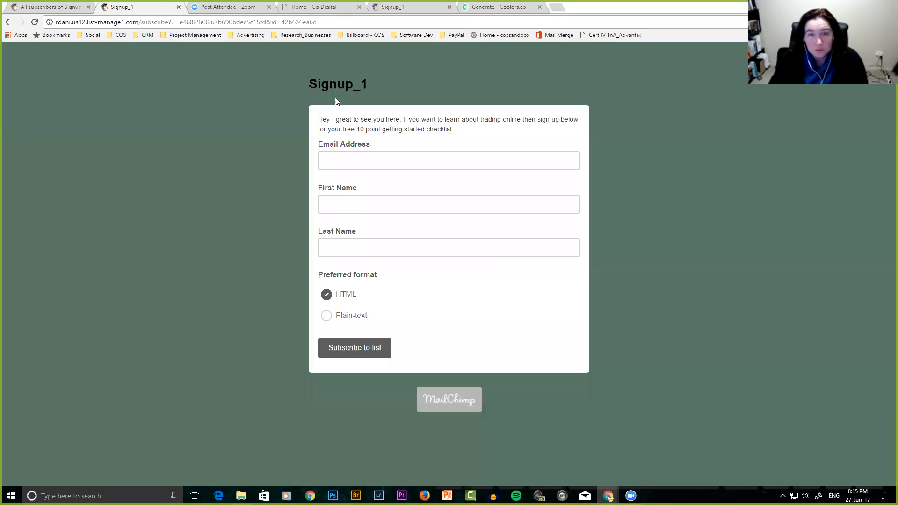
left_click(360, 161)
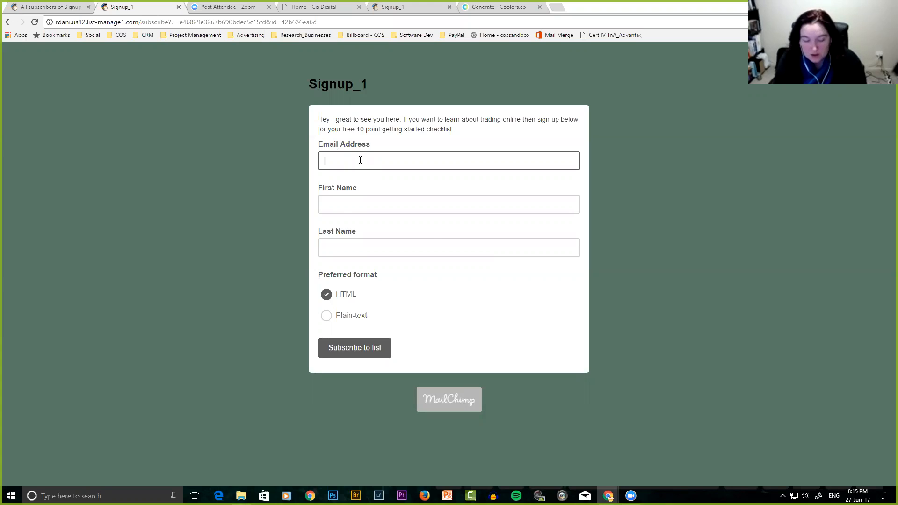
type("t")
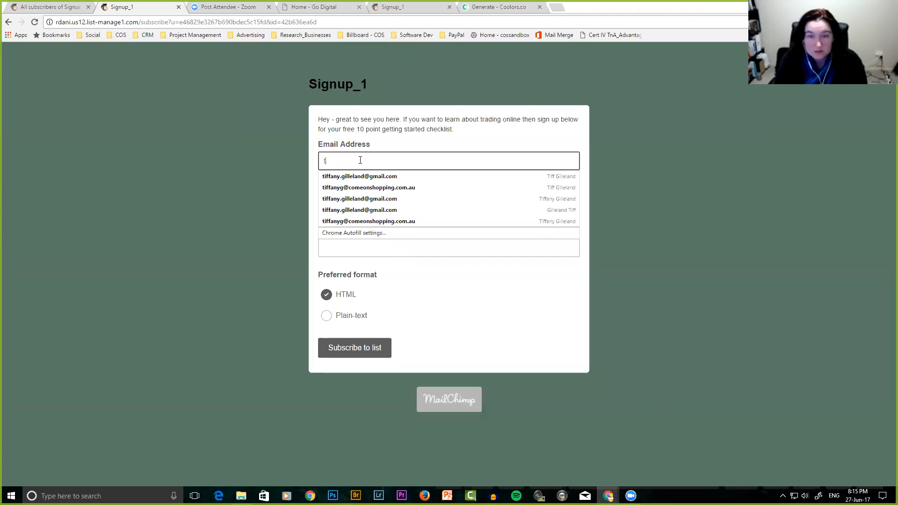
key("BackSpace")
key("BackSpace")
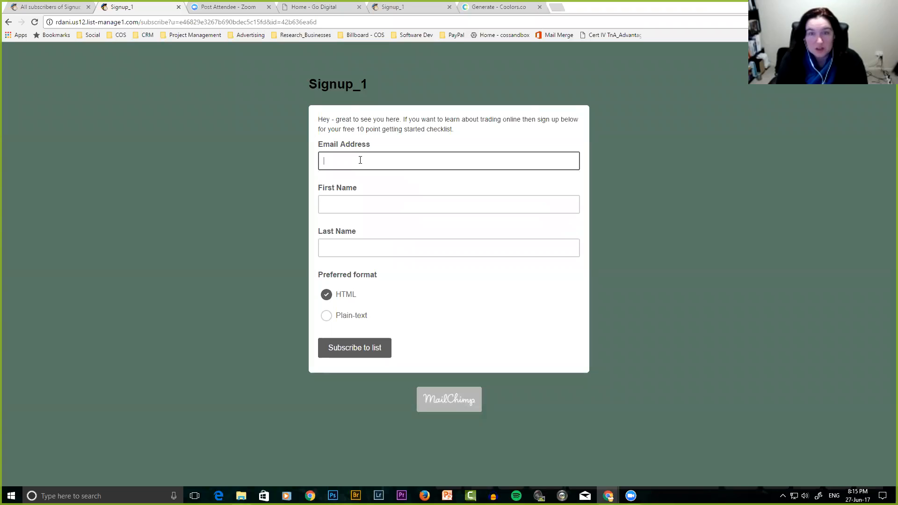
left_click(109, 119)
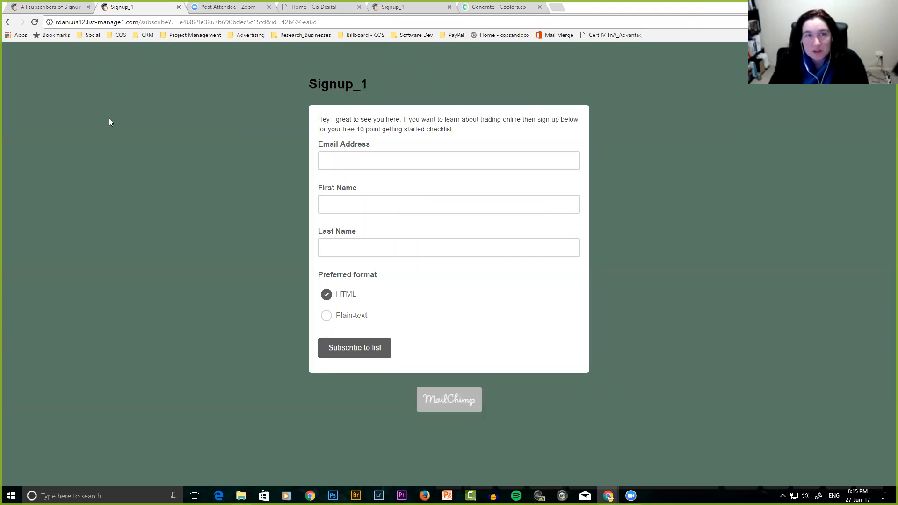
Confirm Signup_1's contacts are still empty and go to the Lists overview.
left_click(50, 10)
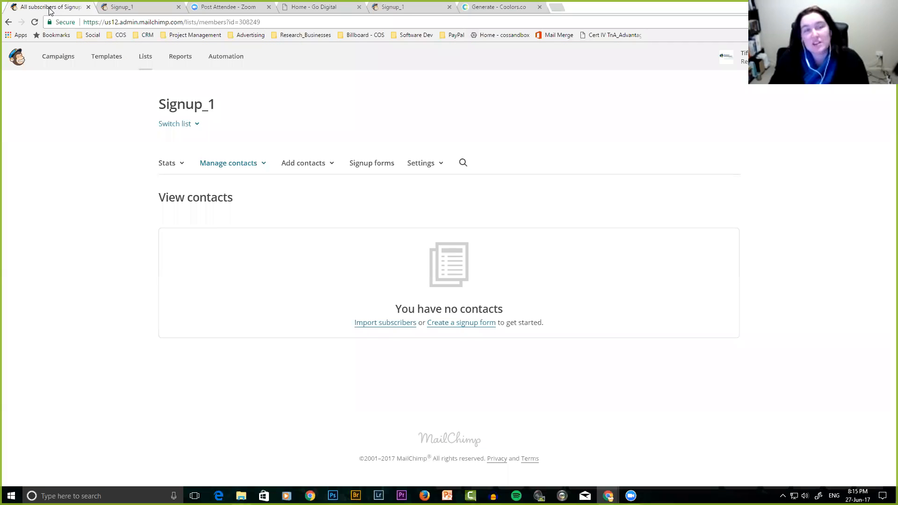
left_click(134, 9)
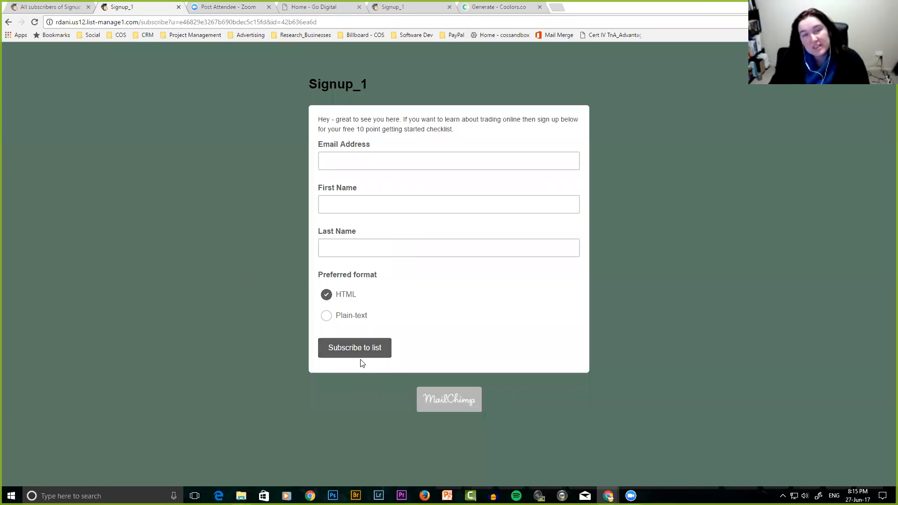
left_click(49, 9)
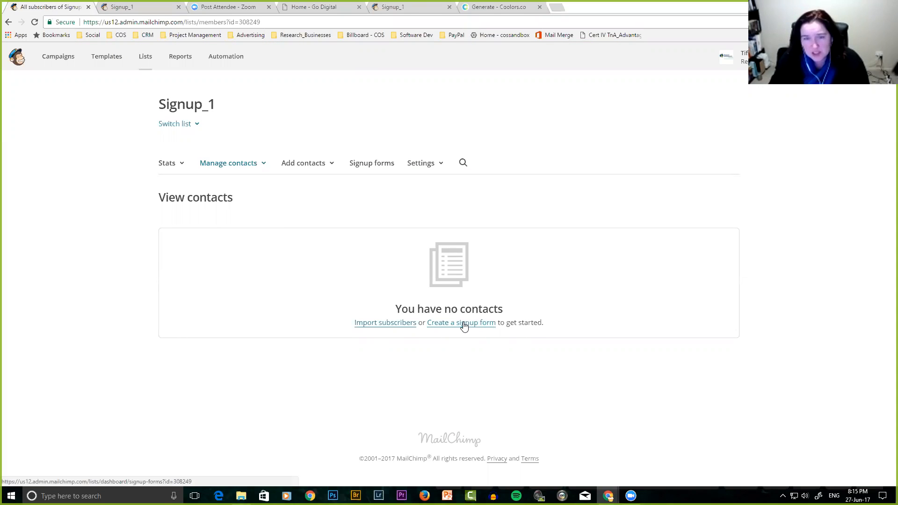
left_click(256, 167)
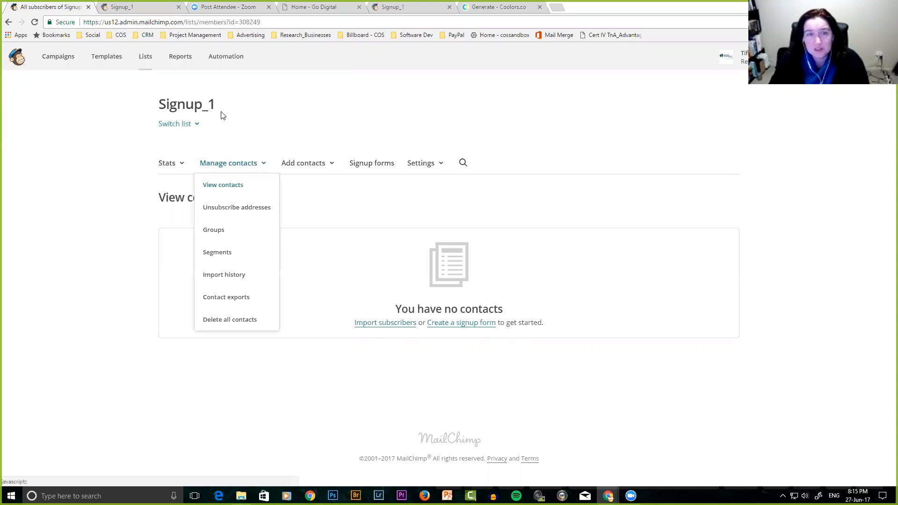
left_click(145, 59)
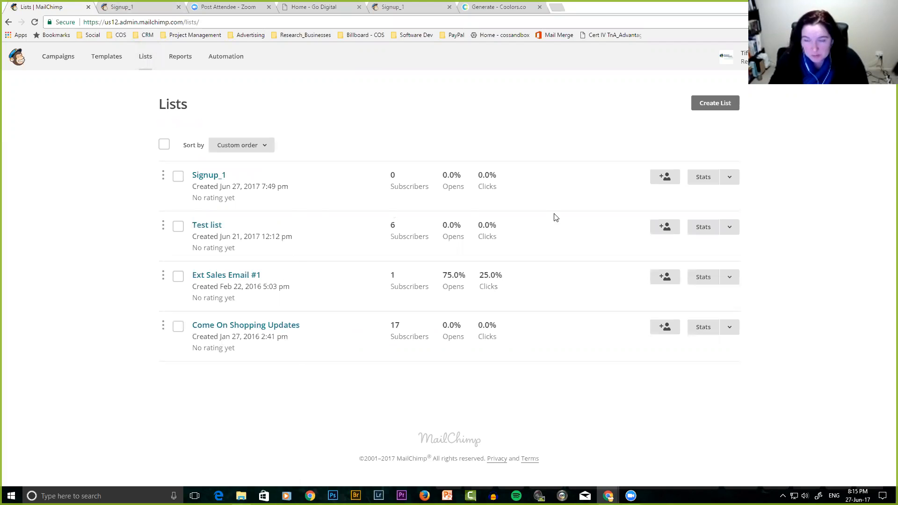
Fill in a test subscriber's email, first and last name for Signup_1, choosing HTML and ticking permission.
left_click(665, 179)
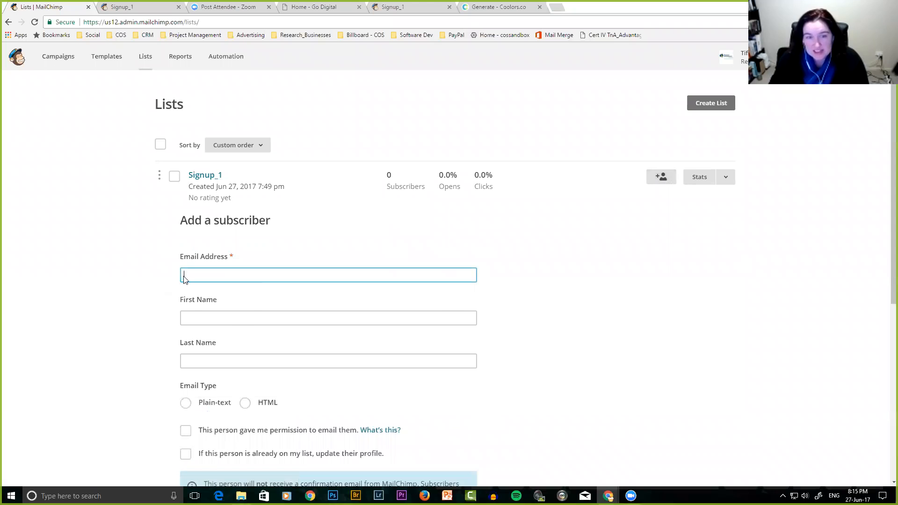
left_click(184, 279)
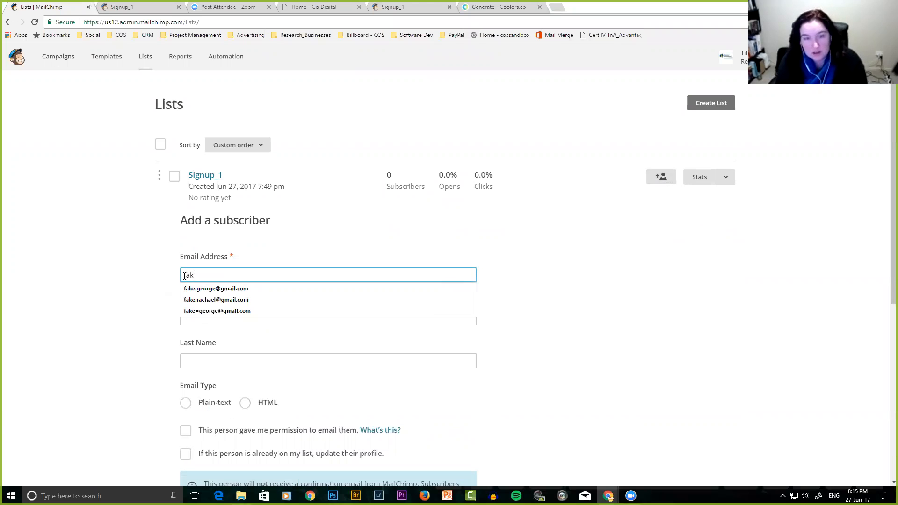
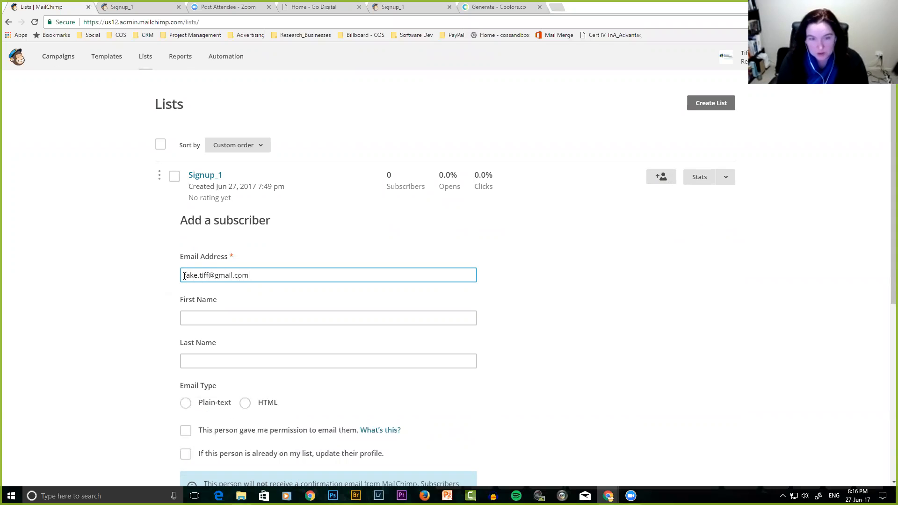
key("Tab")
type("Fake")
key("Tab")
type("Tiff")
key("Tab")
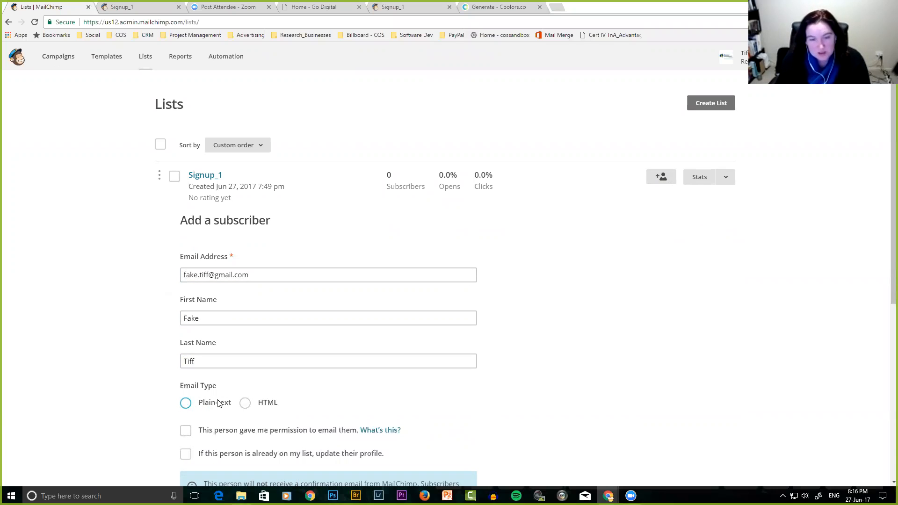
left_click(245, 403)
left_click(186, 430)
Subscribe the test contact to Signup_1 and reload the Lists overview.
scroll(155, 444, "down", 1)
scroll(150, 442, "down", 4)
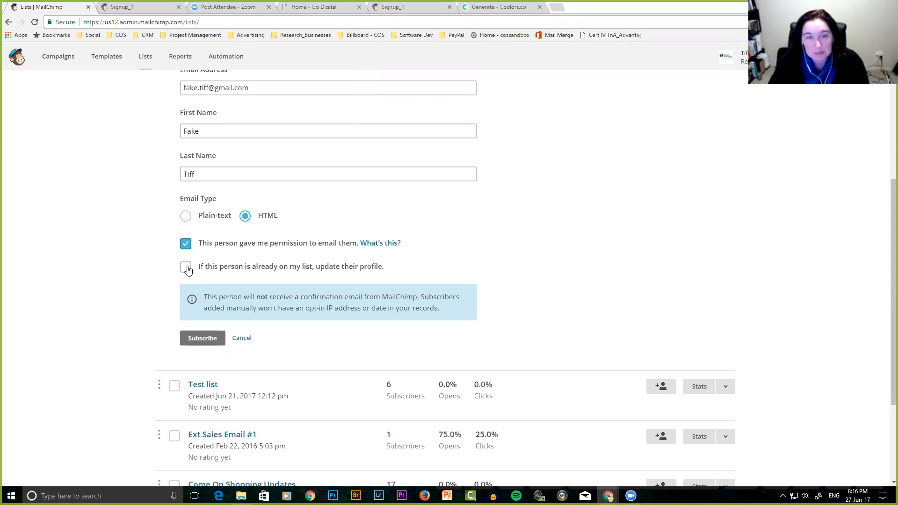
left_click(207, 338)
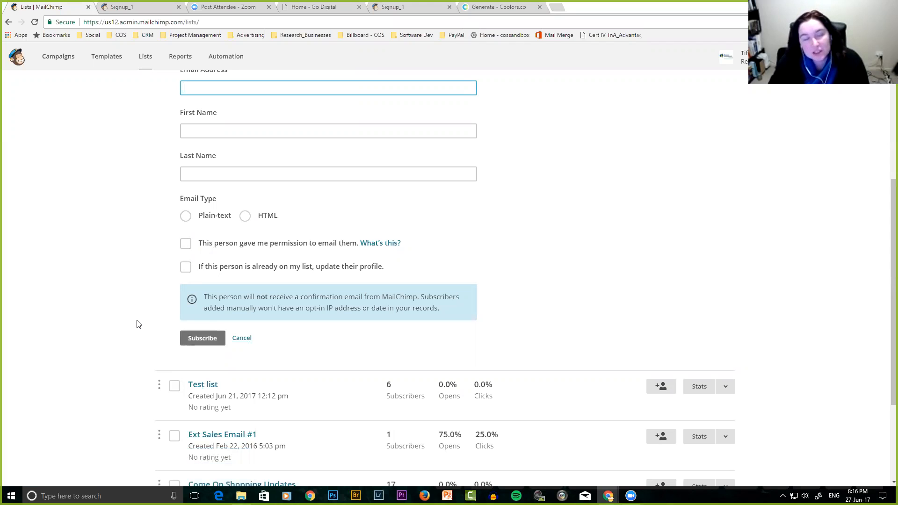
scroll(137, 324, "up", 4)
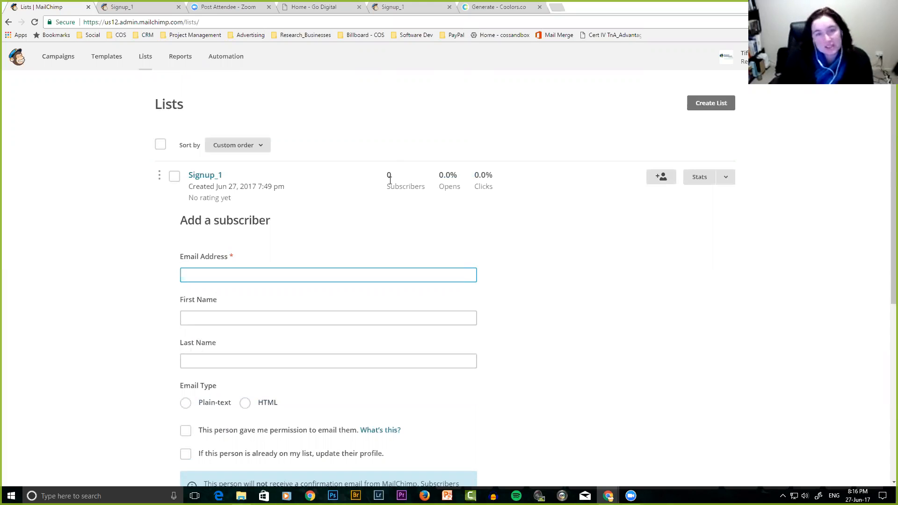
left_click(146, 55)
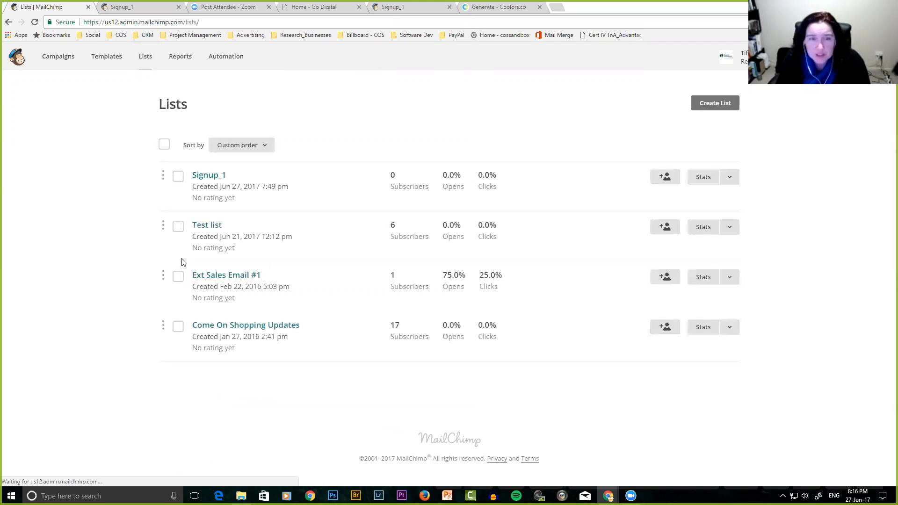
left_click(204, 227)
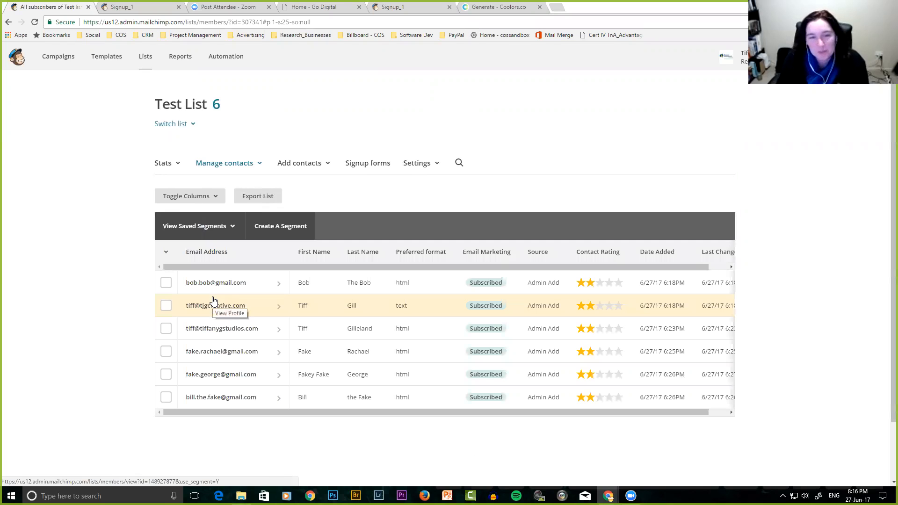
scroll(205, 338, "down", 1)
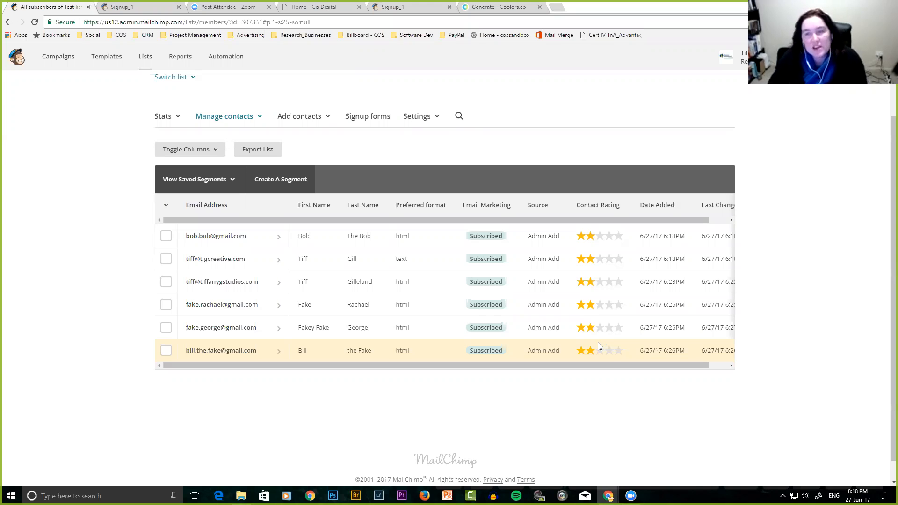
left_click_drag(617, 369, 637, 371)
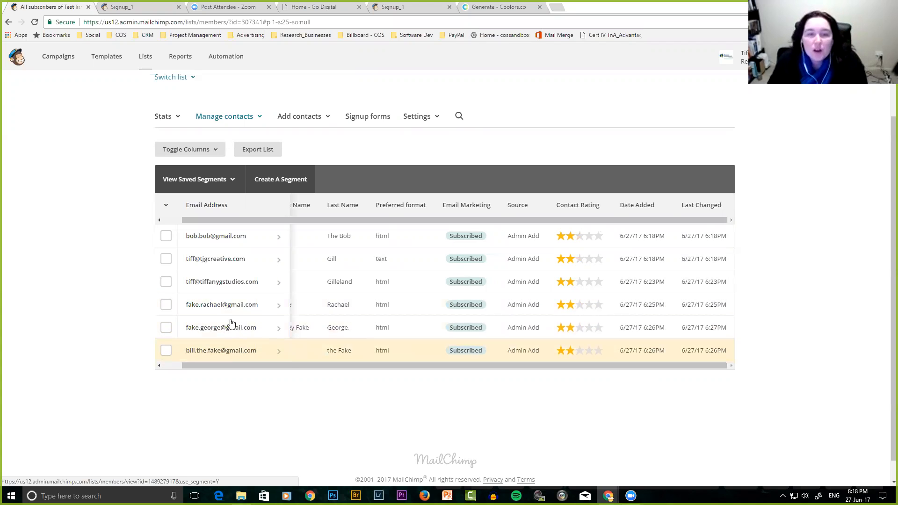
scroll(281, 319, "up", 1)
scroll(314, 323, "down", 2)
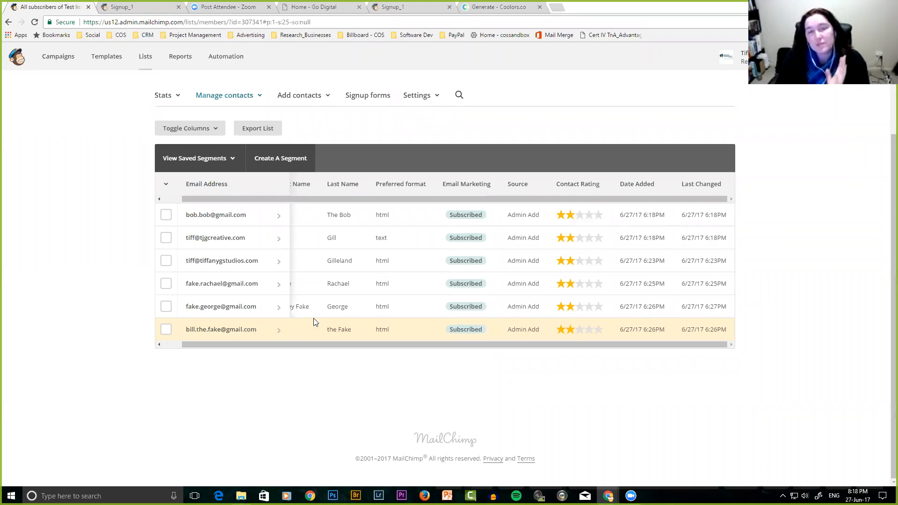
Start a new Test List segment whose first condition is Email Marketing Status 'is'.
left_click(280, 159)
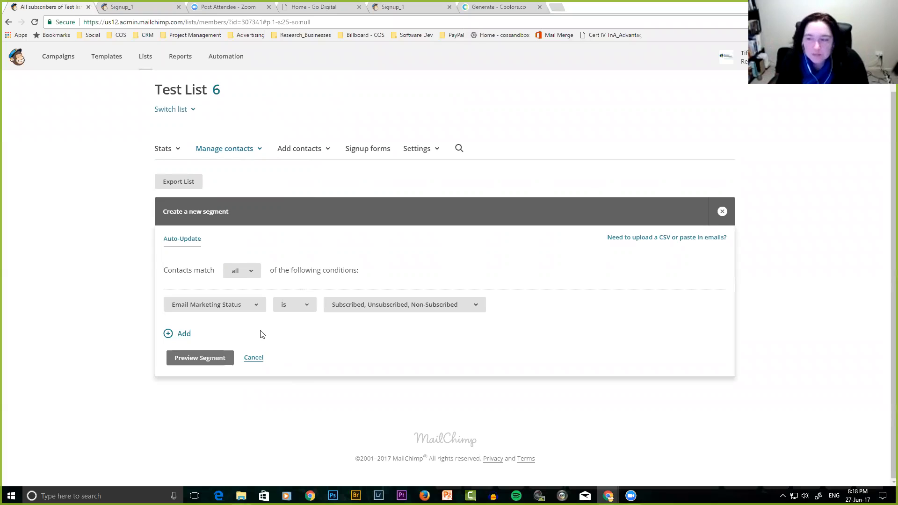
left_click(257, 306)
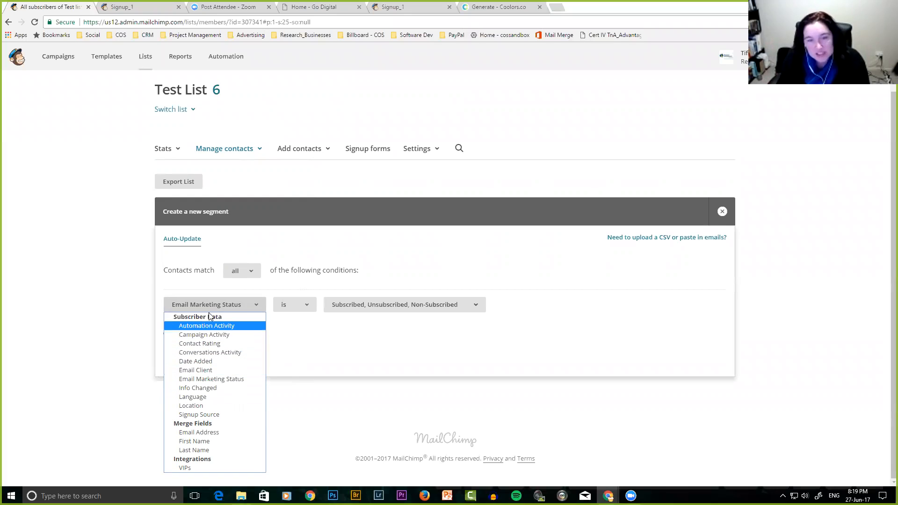
left_click(237, 309)
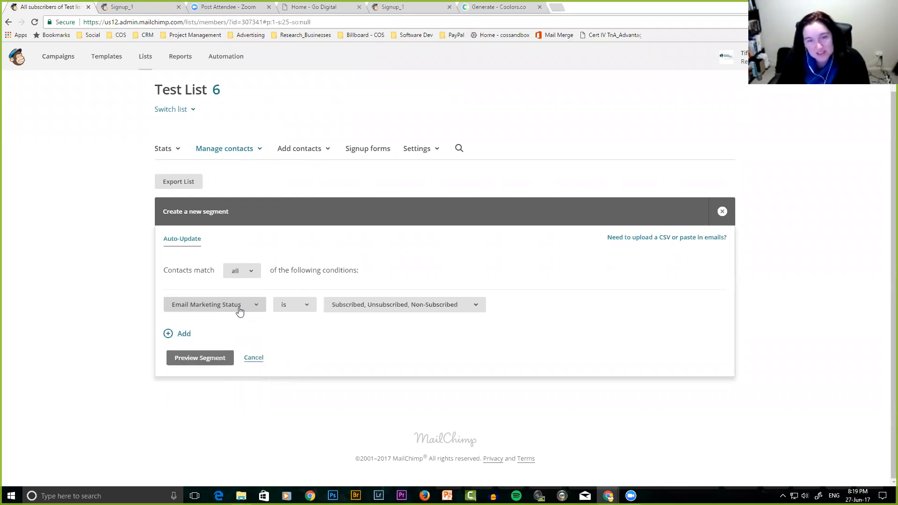
left_click(296, 307)
left_click(295, 317)
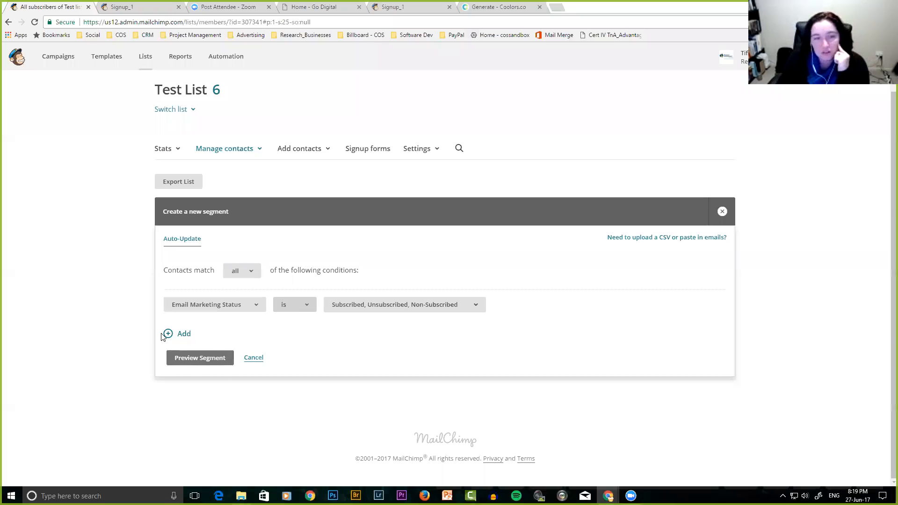
Add a second condition filtering on a three-star Contact Rating.
left_click(182, 337)
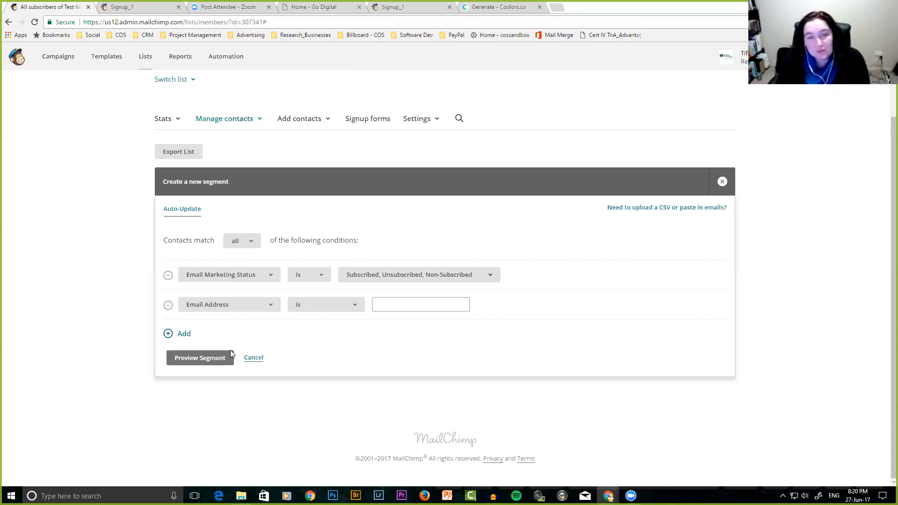
left_click(256, 311)
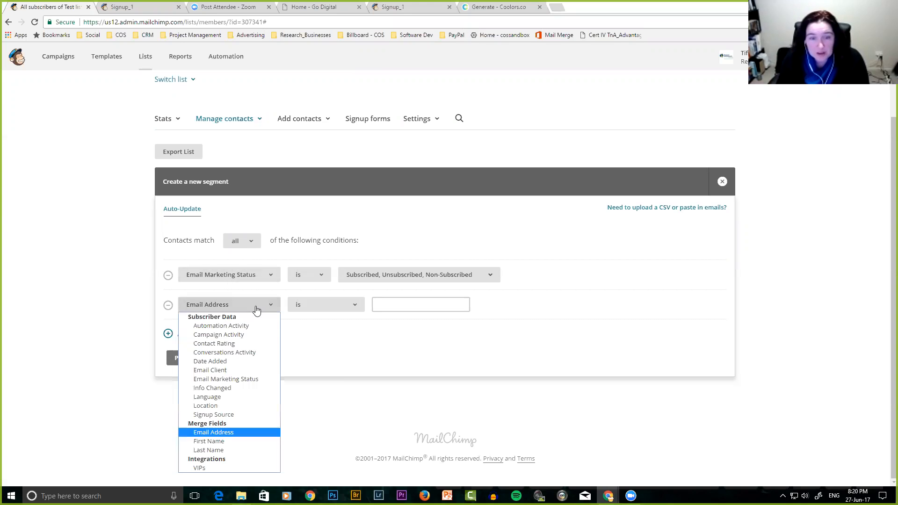
left_click(235, 344)
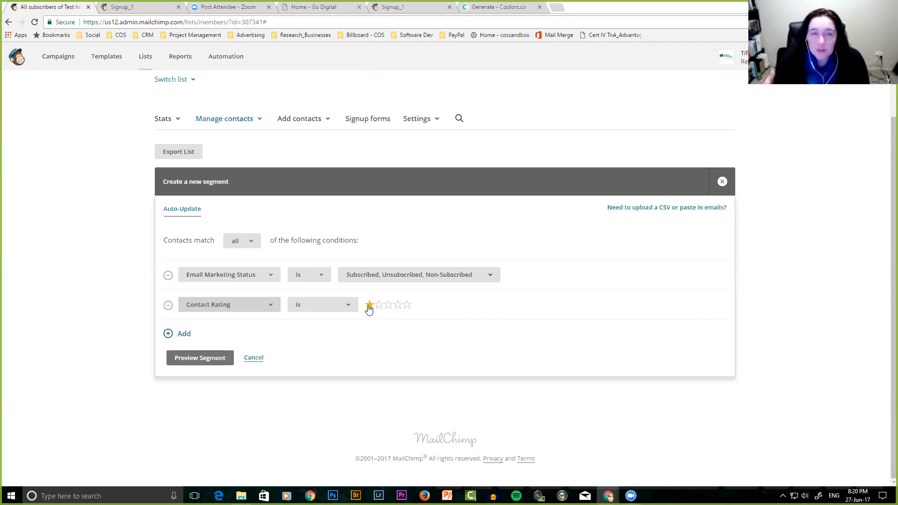
scroll(315, 353, "up", 1)
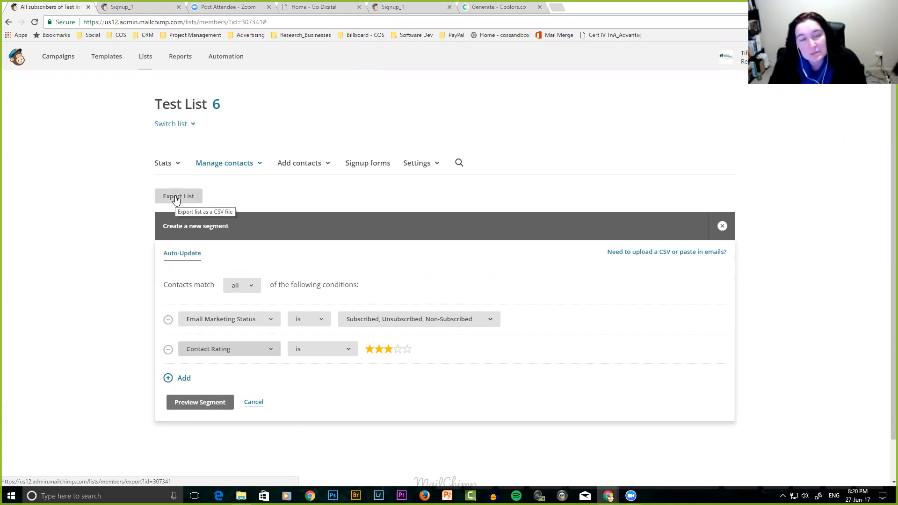
left_click(239, 166)
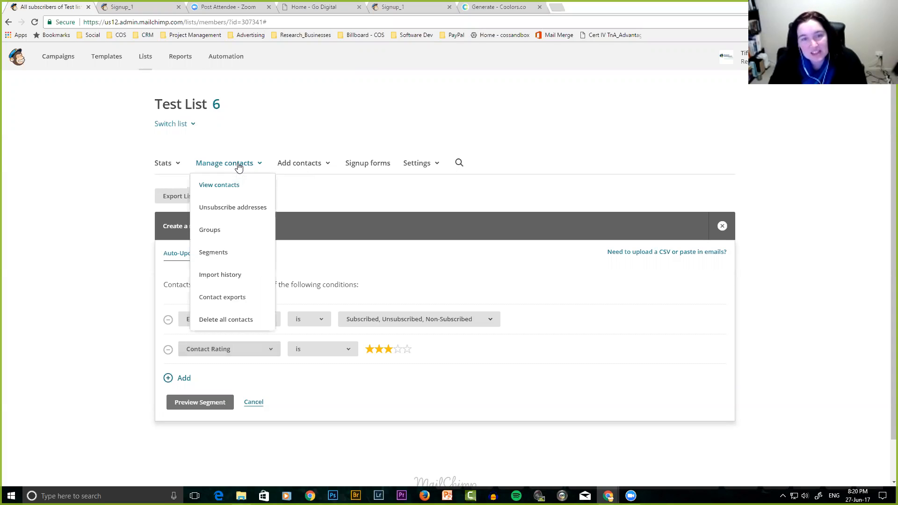
Go to the Lists overview showing all four lists, including Signup_1 and Test list.
left_click(140, 56)
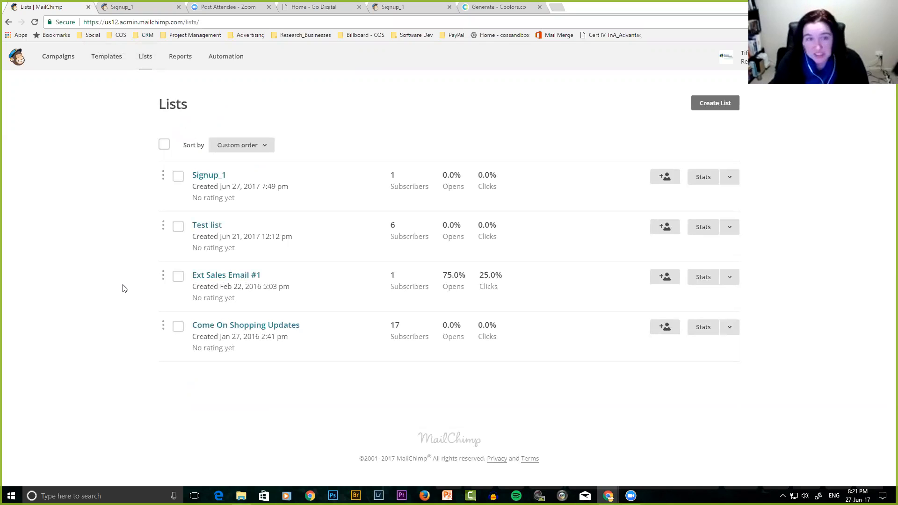
From the Campaigns page, start a new campaign to bring up the creation chooser.
left_click(58, 59)
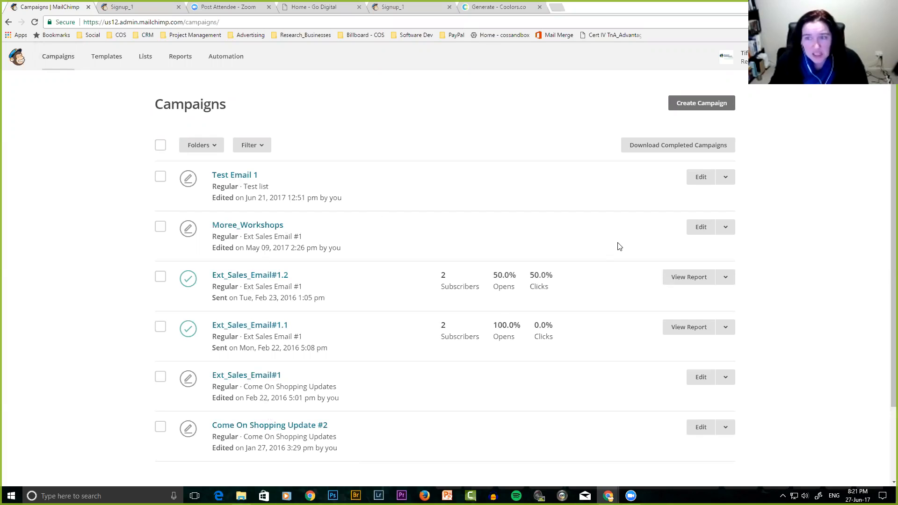
left_click(702, 104)
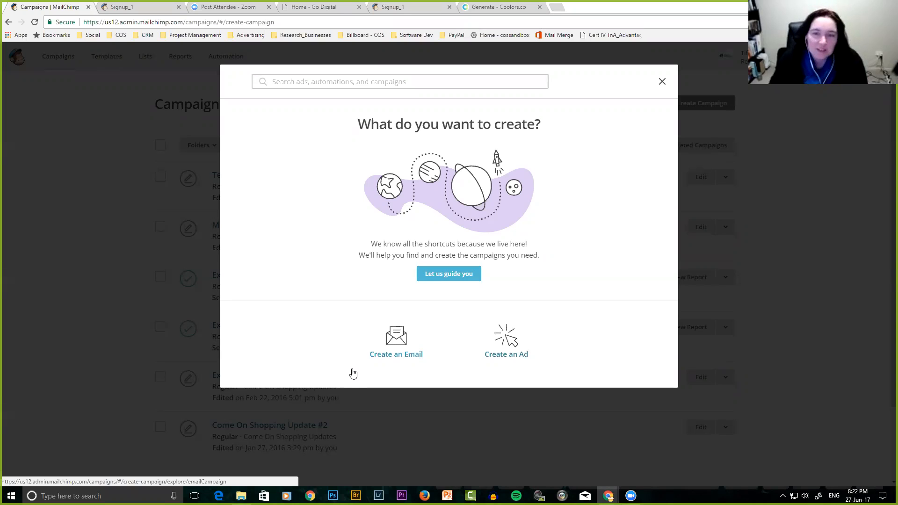
Choose to create an email, preview the Automated, Plain-text and A/B Test types, and settle on Regular.
left_click(397, 352)
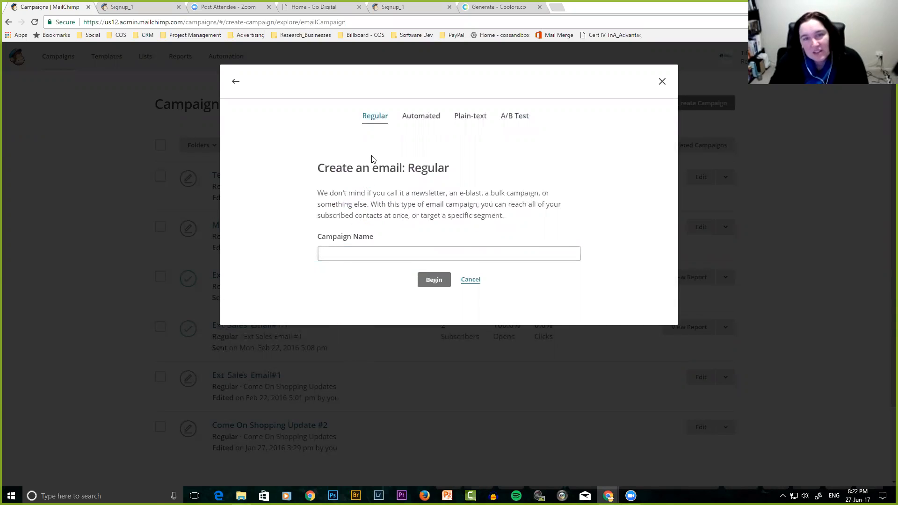
left_click(421, 120)
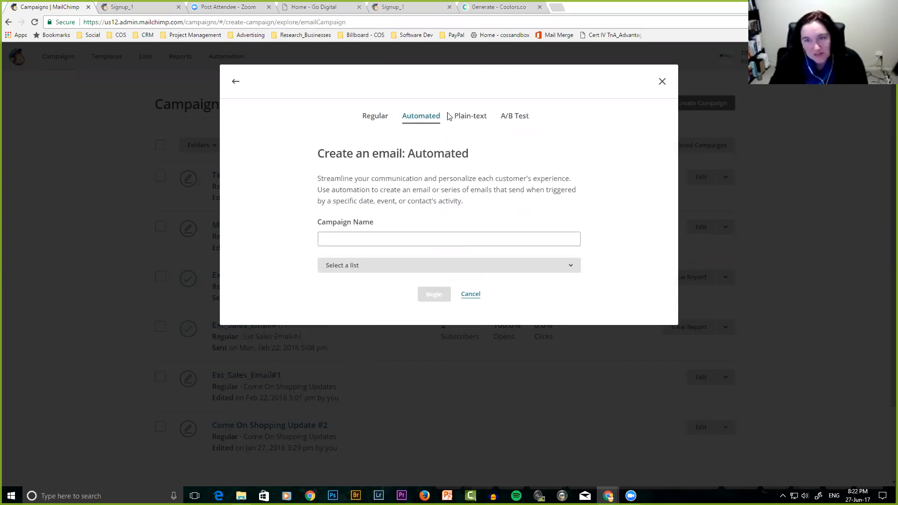
left_click(466, 120)
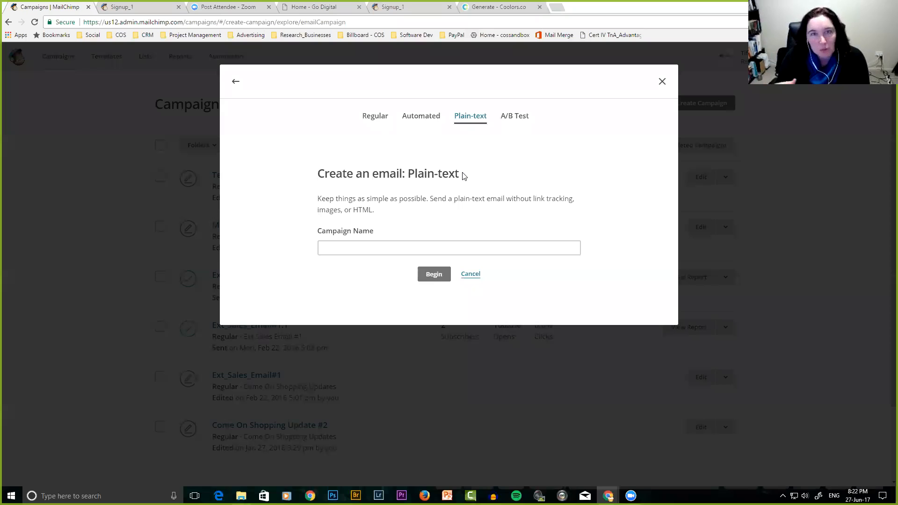
left_click(509, 118)
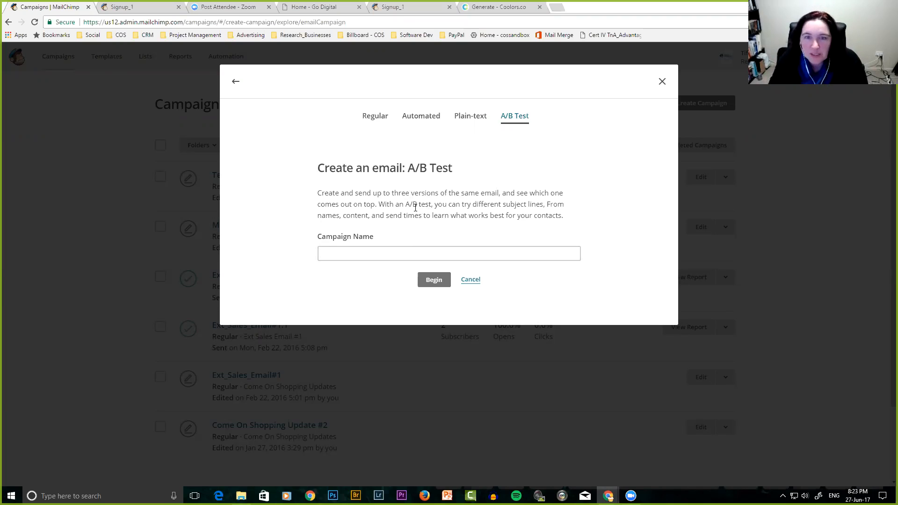
left_click(373, 118)
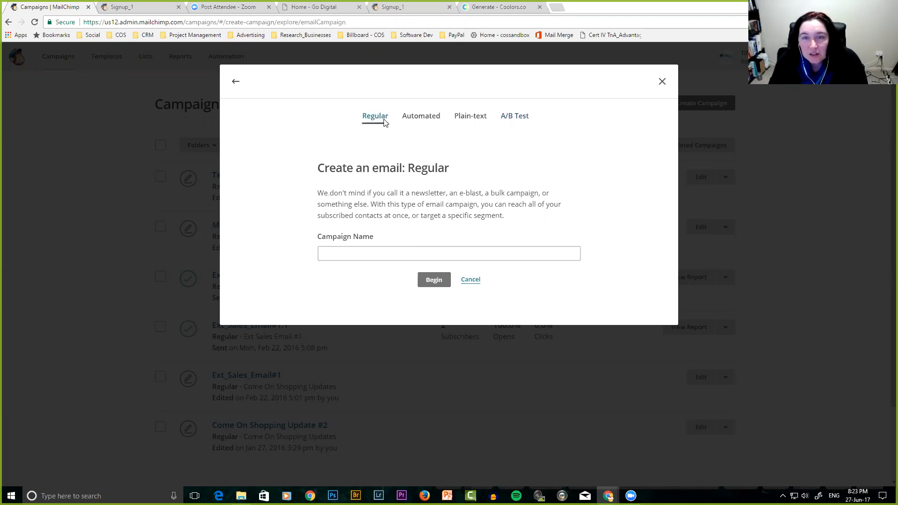
Name the regular campaign 'Initial Welcome to List' and begin its setup.
left_click(348, 252)
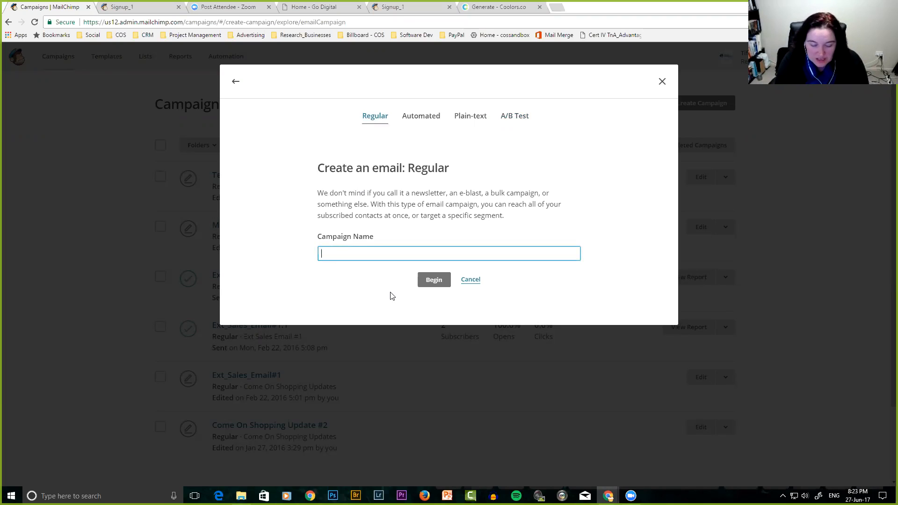
type("Initi")
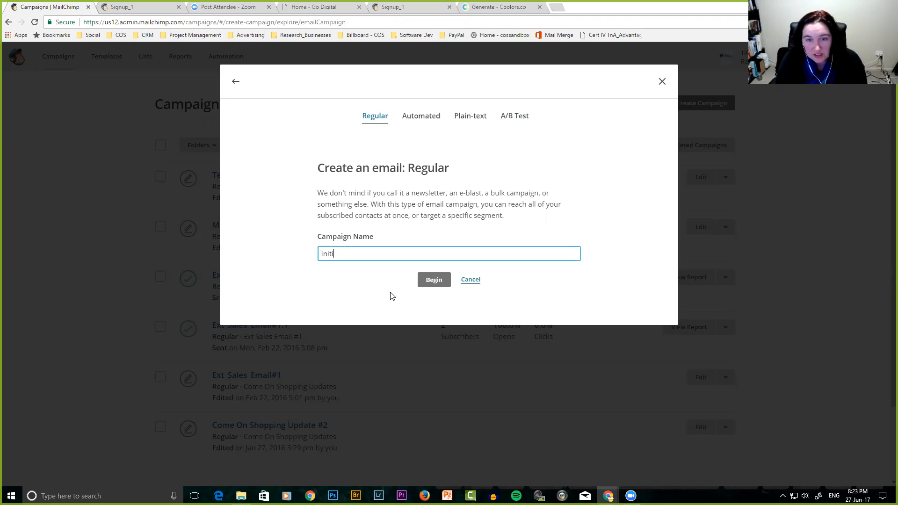
type("al Welcome ")
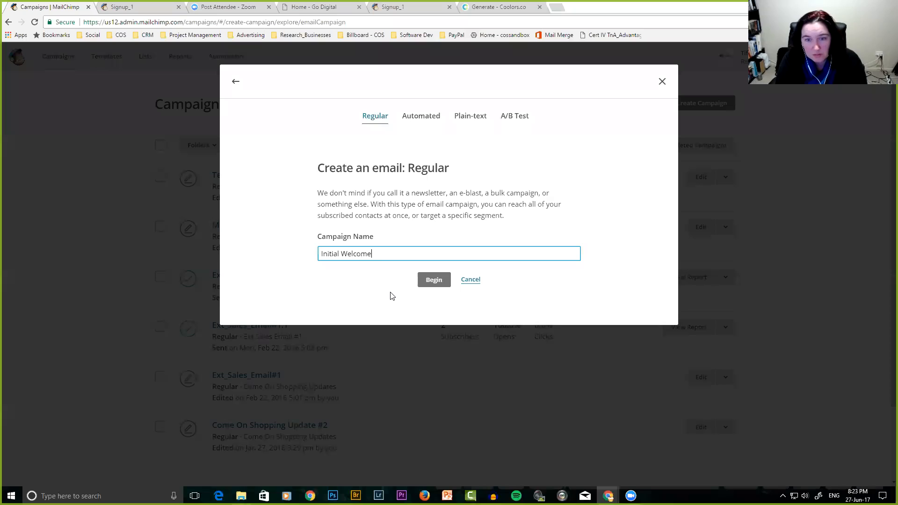
type("to List")
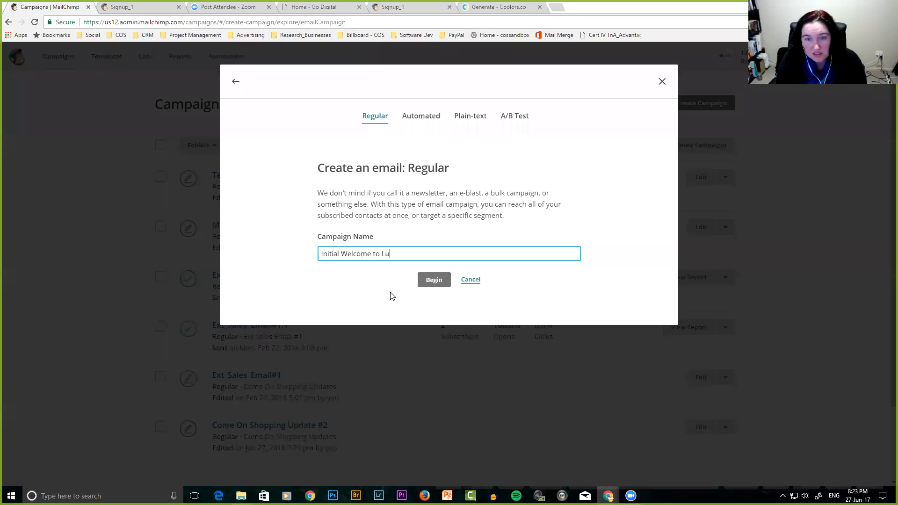
left_click(434, 280)
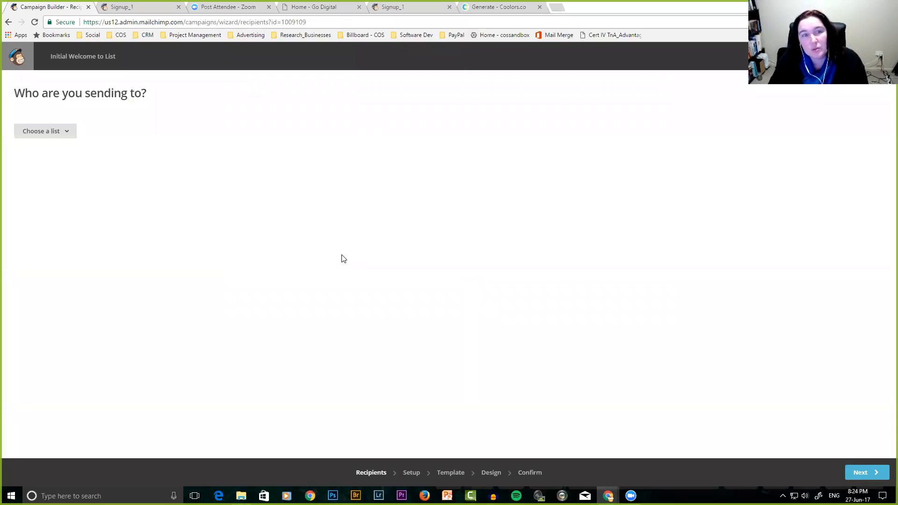
Choose Signup_1 as the recipient list, keeping Entire list for 1 recipient.
left_click(66, 134)
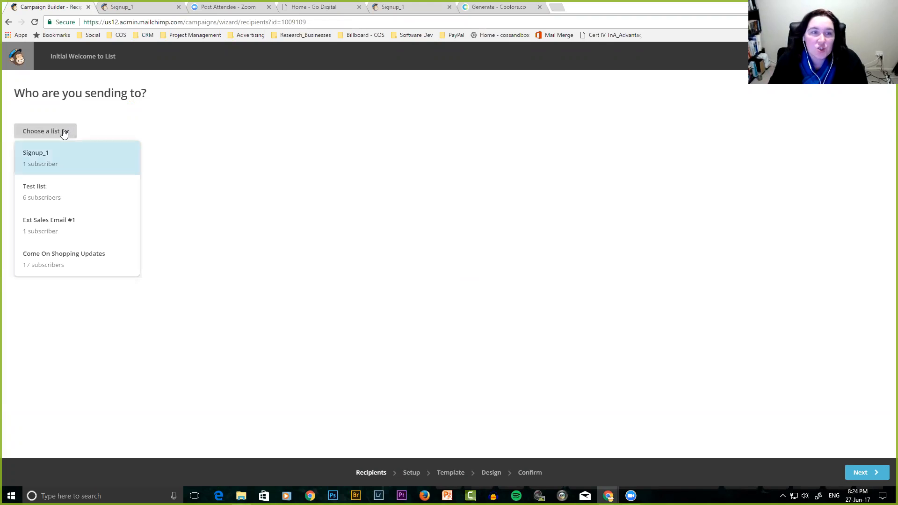
left_click(43, 165)
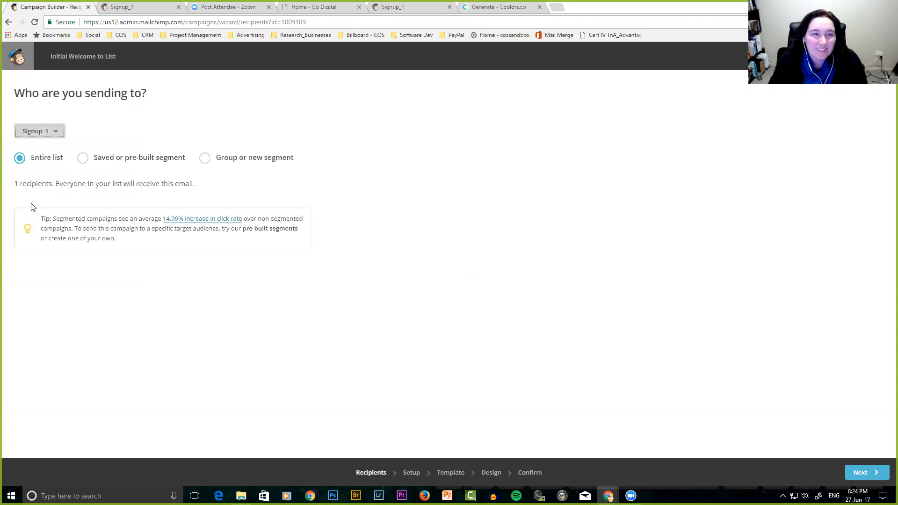
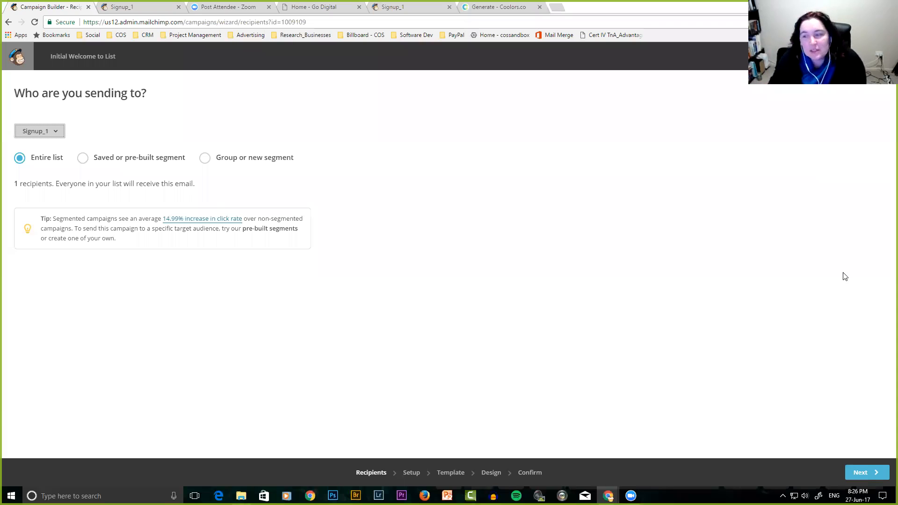
Move from the recipients step to the Campaign info setup step.
left_click(860, 473)
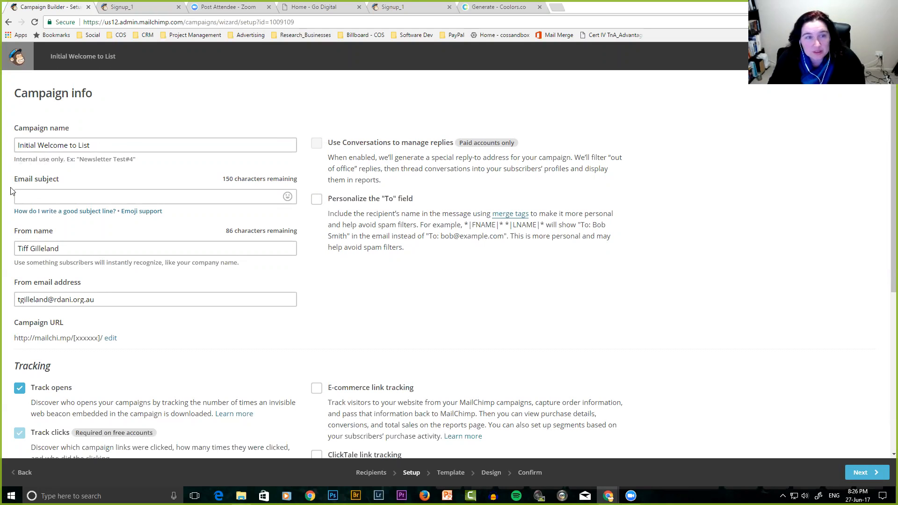
Enter the email subject 'The ten things I wish I knew before I started my online business'.
left_click(32, 194)
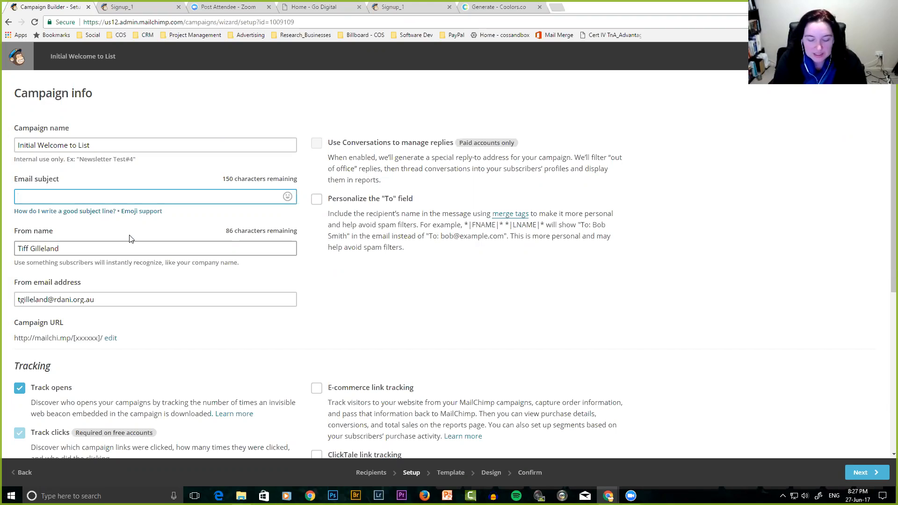
type("The ten t")
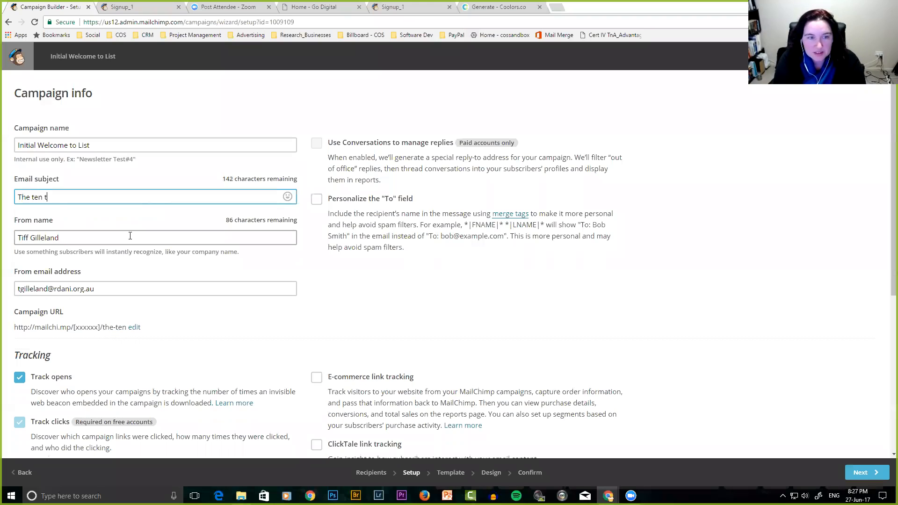
type("hings I wish I k")
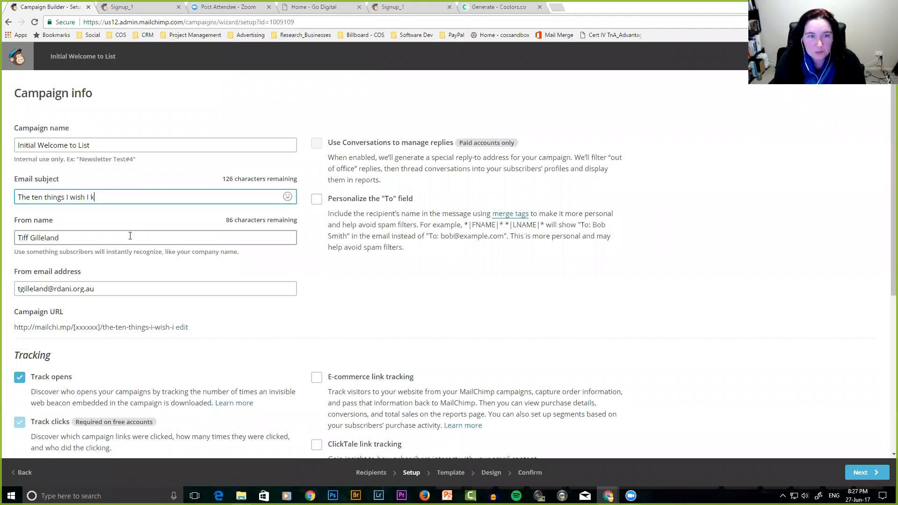
type("new before I sta")
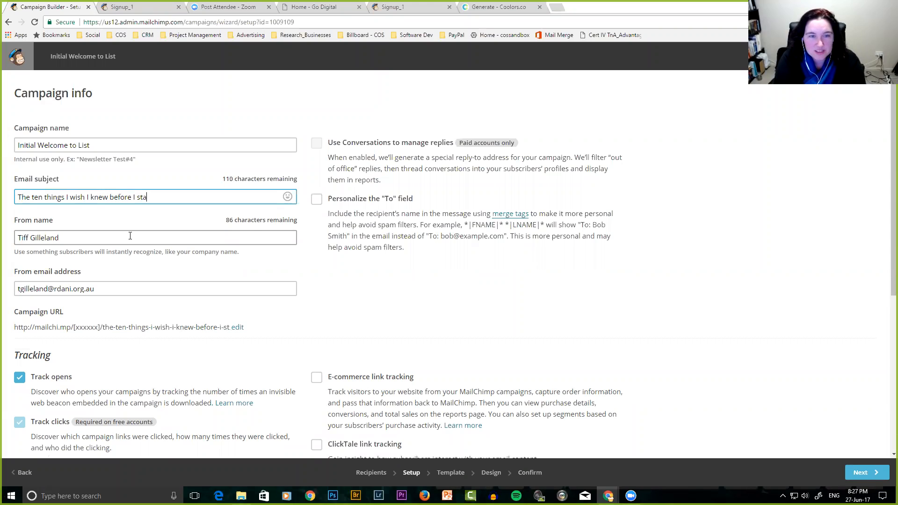
type("rted my online business")
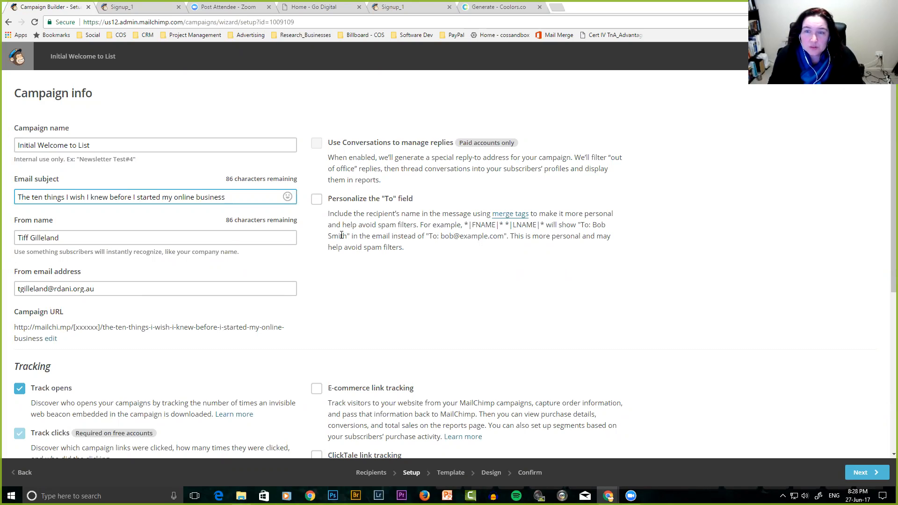
Personalize the To field with the *|FNAME|* merge tag and review the tracking options.
left_click(316, 200)
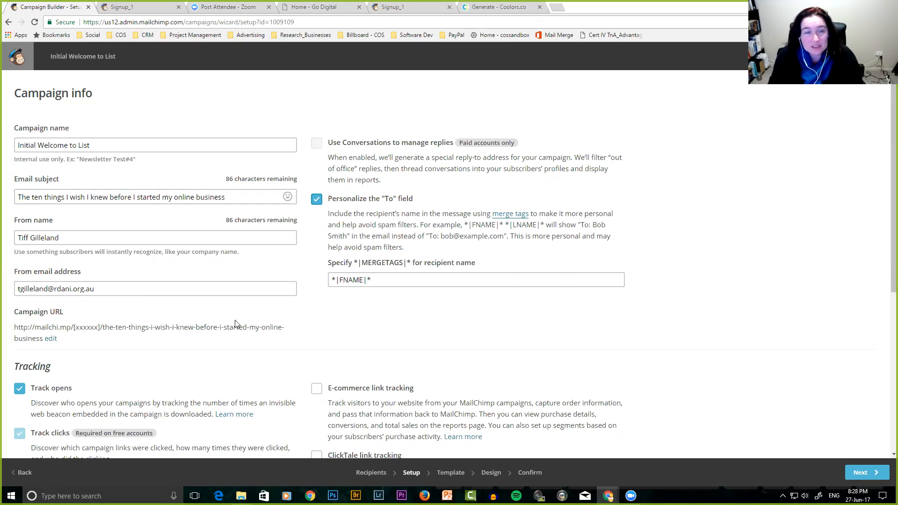
scroll(244, 319, "down", 2)
scroll(244, 320, "down", 3)
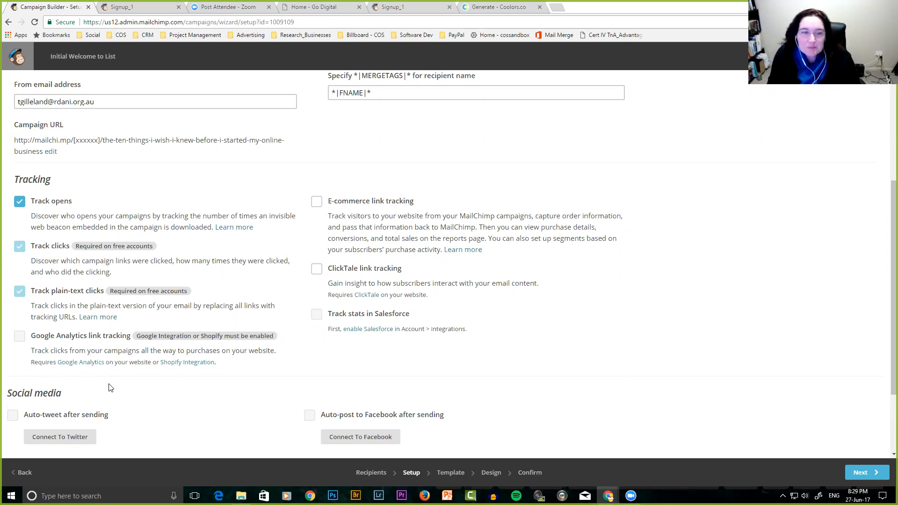
scroll(171, 405, "down", 1)
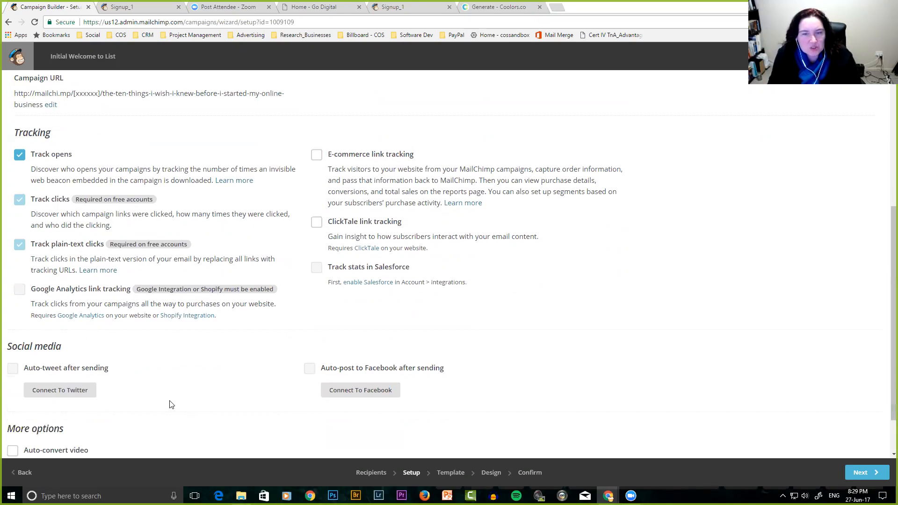
scroll(171, 405, "down", 1)
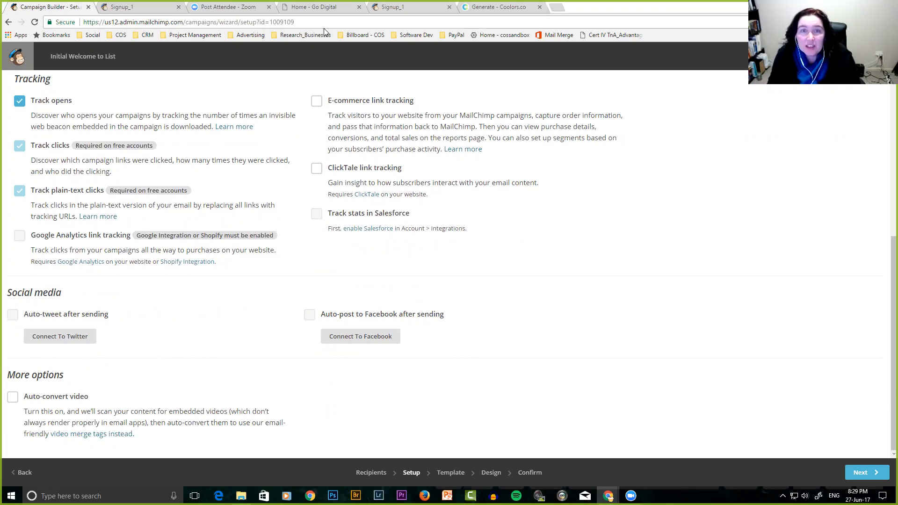
Glance at the Go Digital website and Signup_1 form, then return to the campaign setup.
left_click(317, 8)
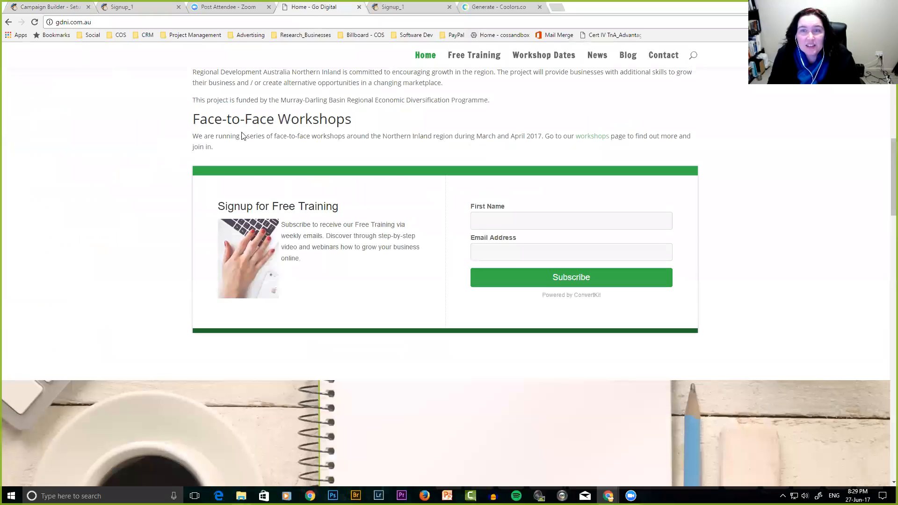
scroll(242, 135, "up", 5)
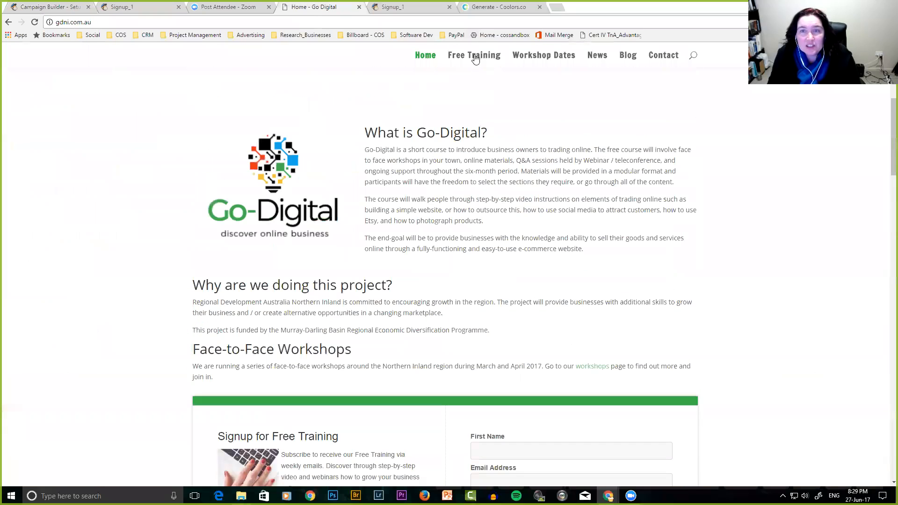
left_click(134, 9)
left_click(66, 7)
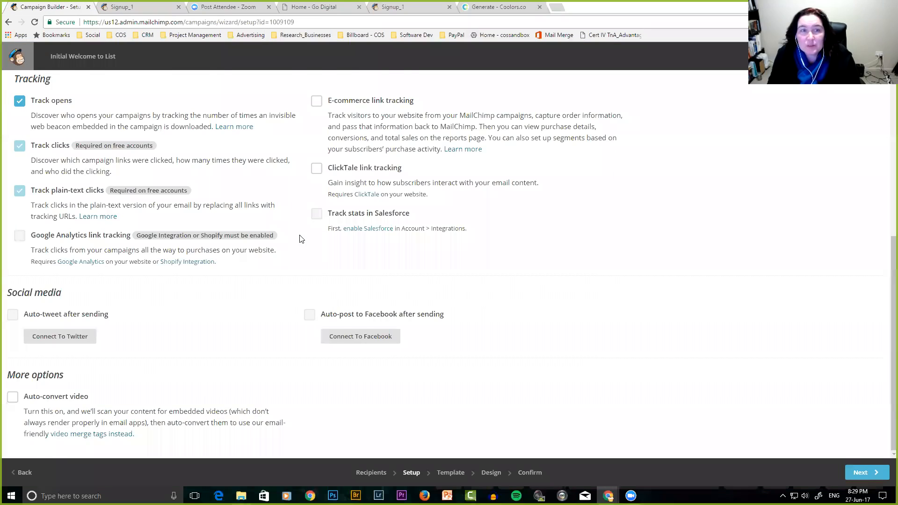
scroll(309, 333, "up", 3)
scroll(309, 333, "down", 3)
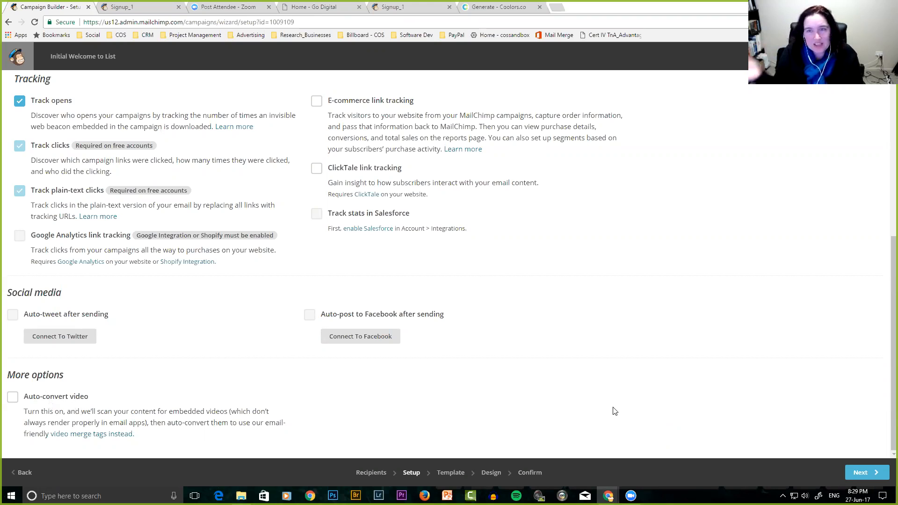
scroll(613, 409, "up", 5)
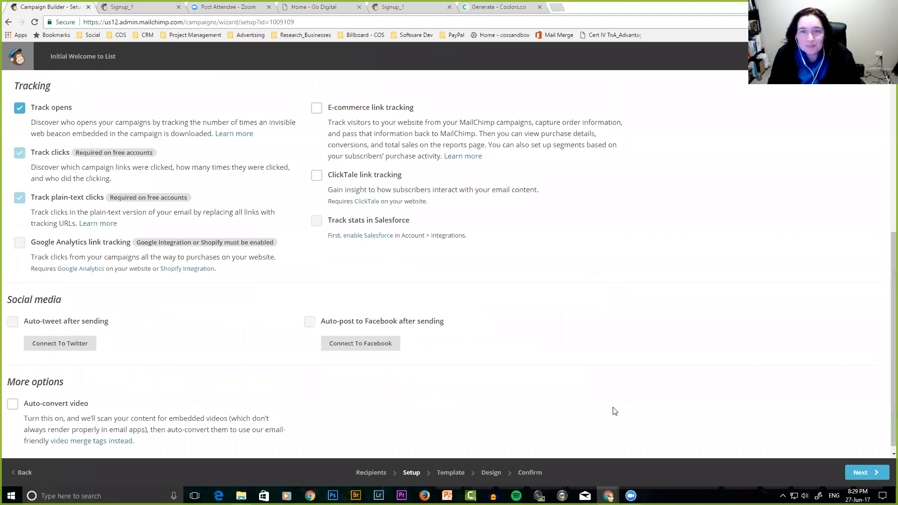
scroll(614, 410, "down", 4)
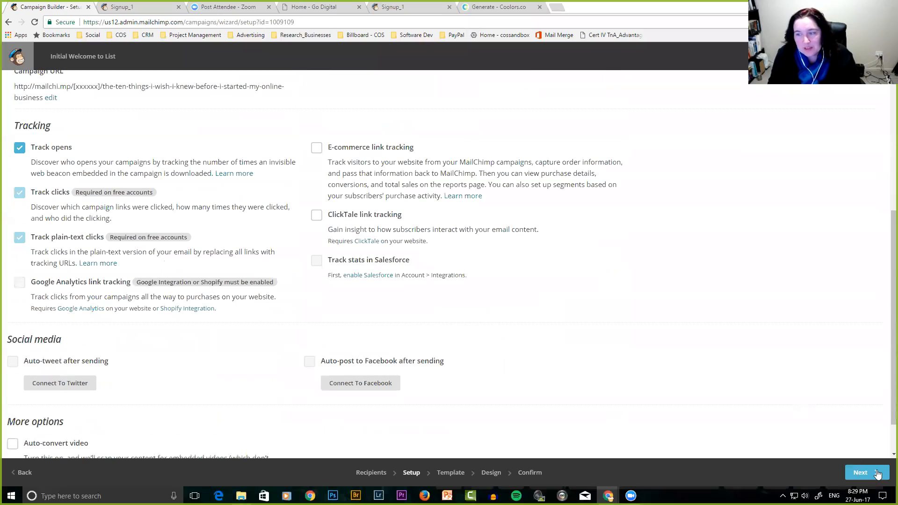
scroll(706, 397, "up", 5)
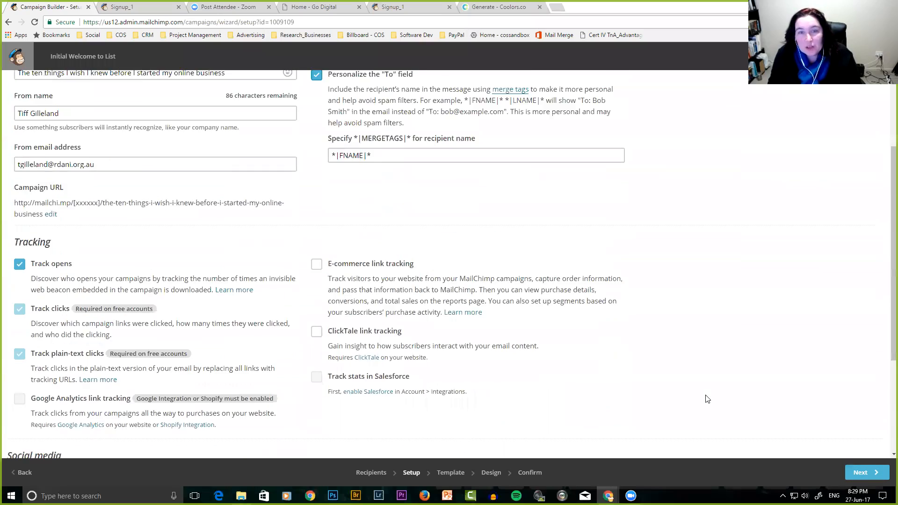
scroll(881, 403, "down", 6)
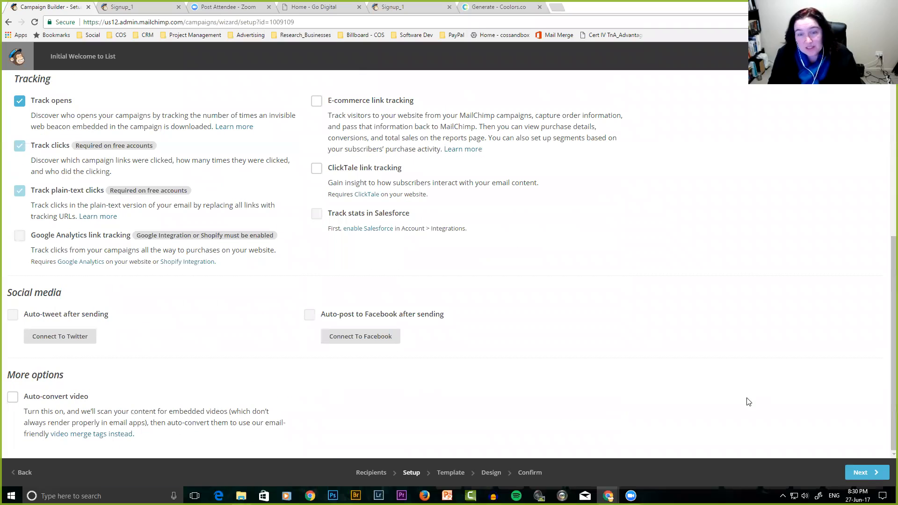
Continue to the Template step and browse the Featured and Basic layouts.
left_click(862, 473)
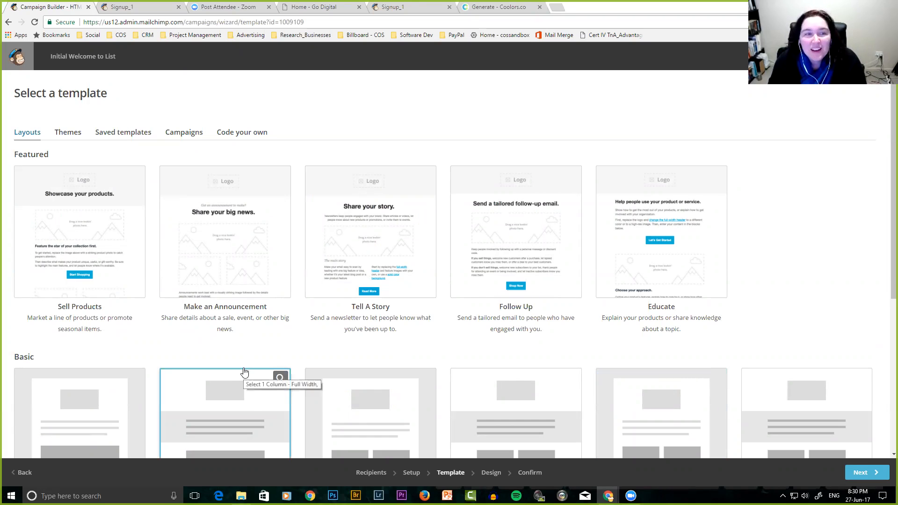
scroll(249, 354, "down", 1)
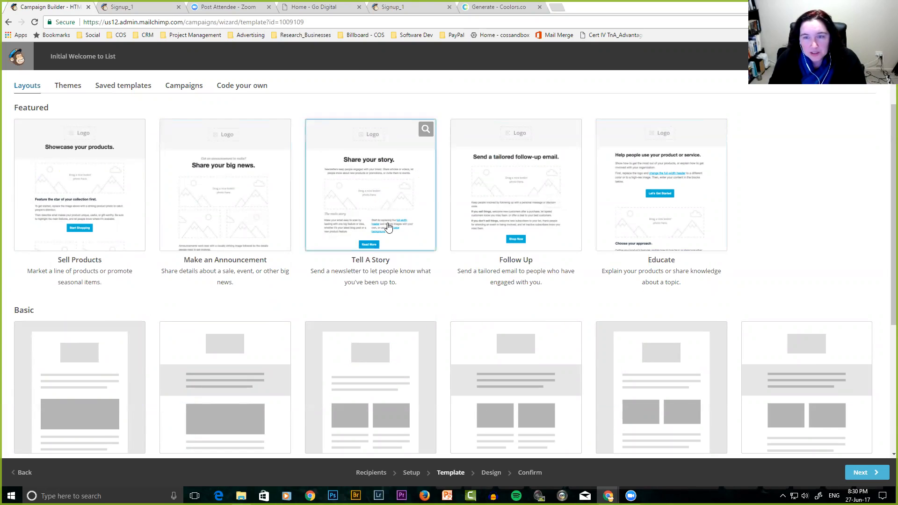
scroll(374, 220, "down", 2)
scroll(356, 215, "up", 2)
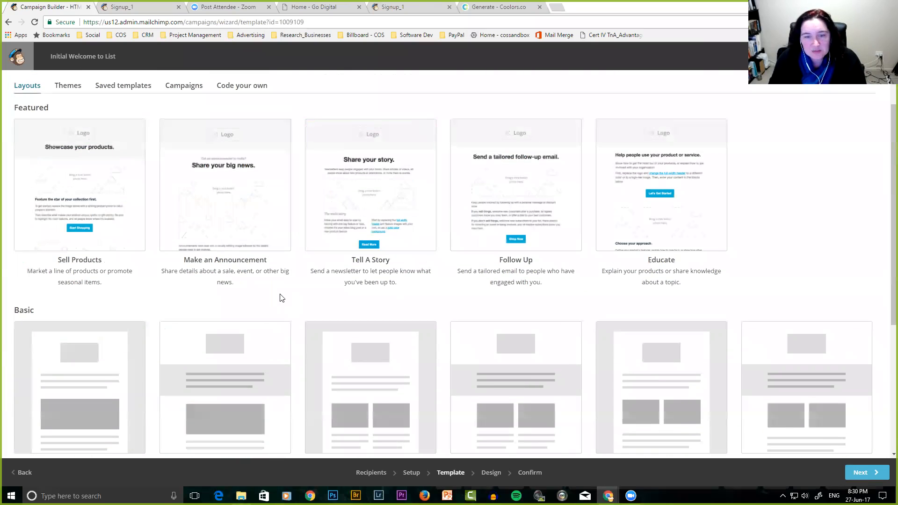
scroll(280, 298, "down", 1)
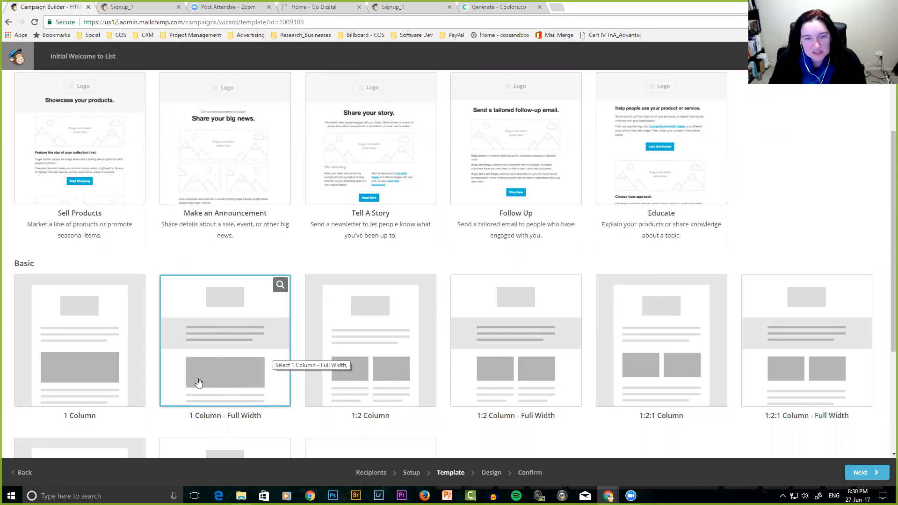
scroll(201, 383, "down", 3)
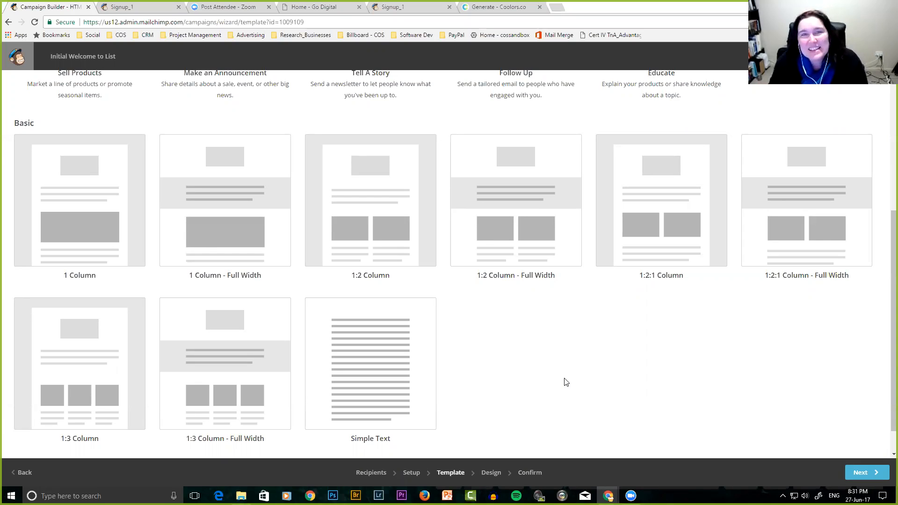
Choose the 1:3 Column - Full Width basic layout for the email.
scroll(540, 340, "down", 1)
scroll(540, 340, "up", 4)
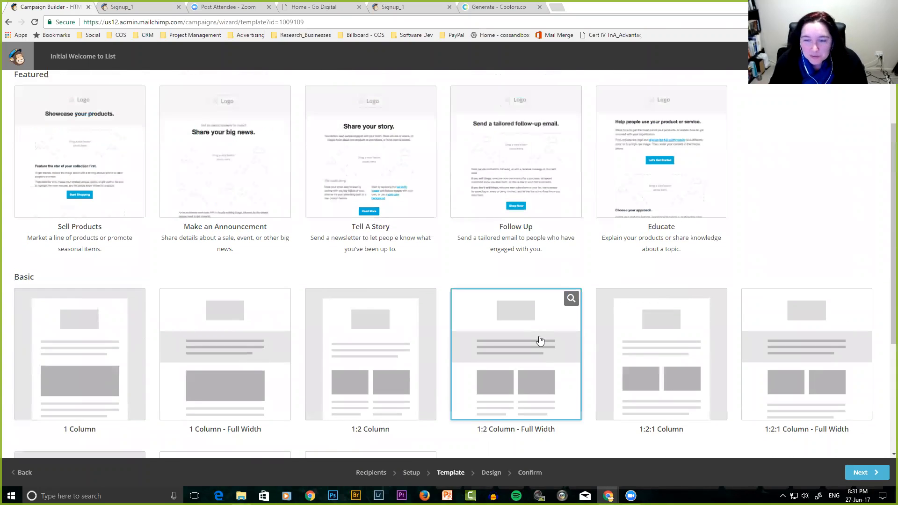
scroll(538, 341, "down", 3)
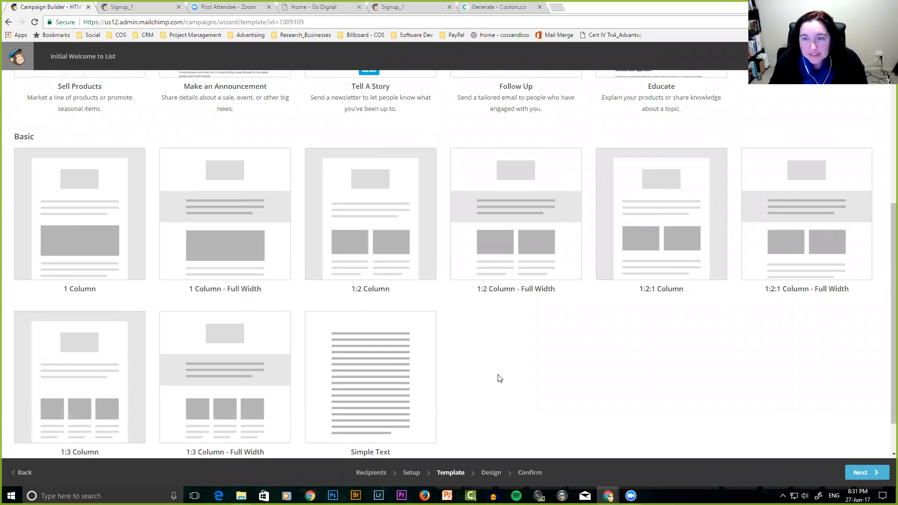
scroll(499, 376, "down", 1)
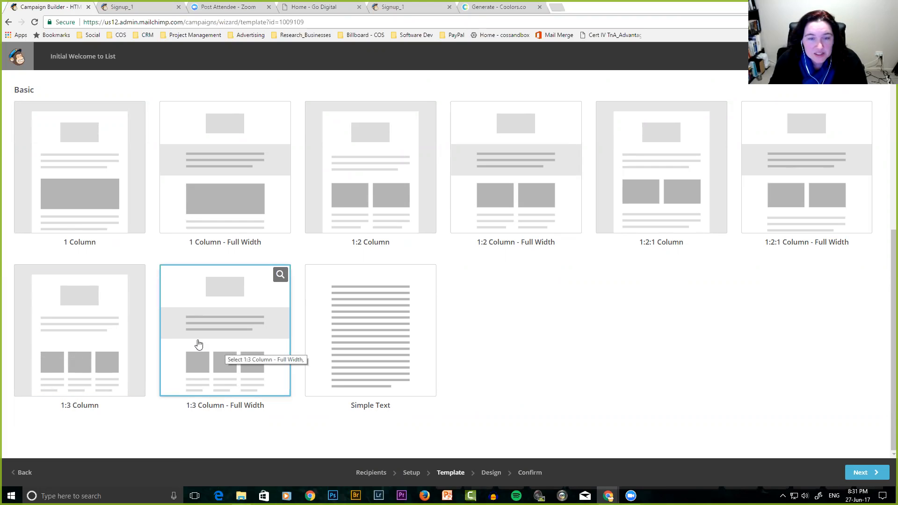
scroll(220, 351, "up", 5)
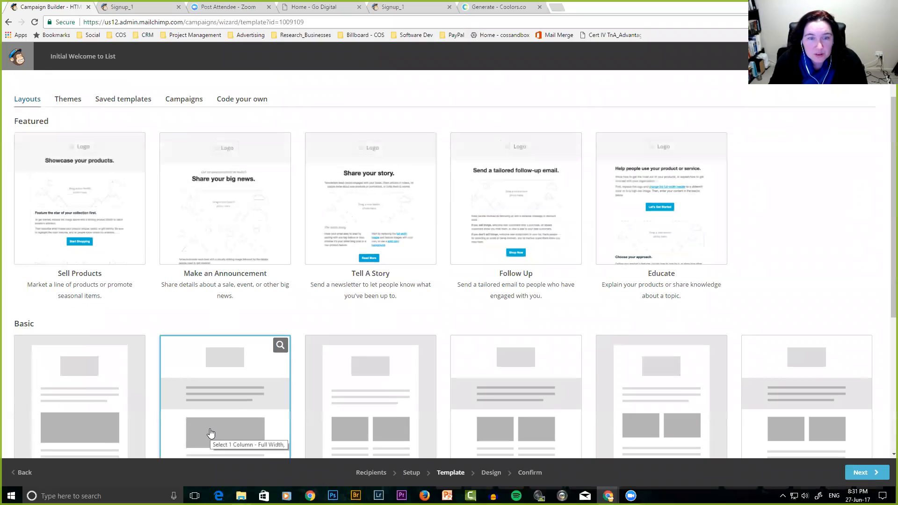
scroll(210, 433, "down", 5)
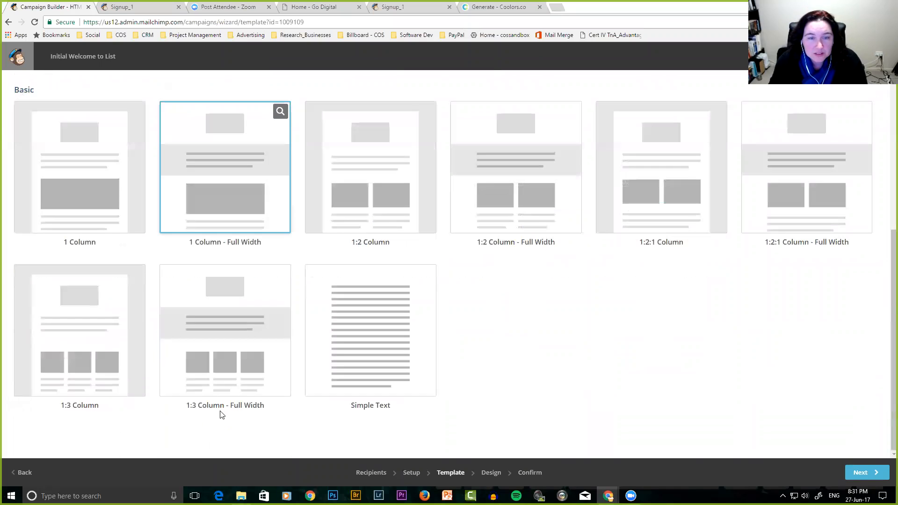
left_click(235, 333)
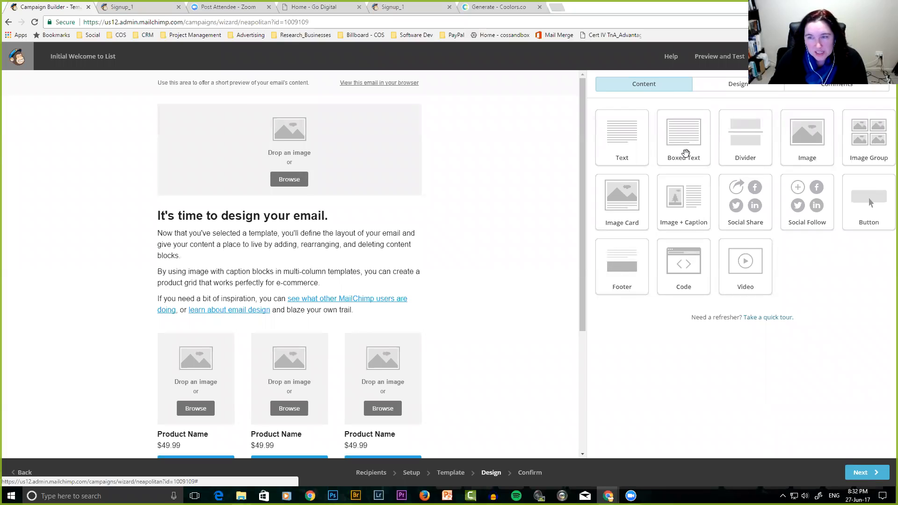
scroll(426, 323, "down", 2)
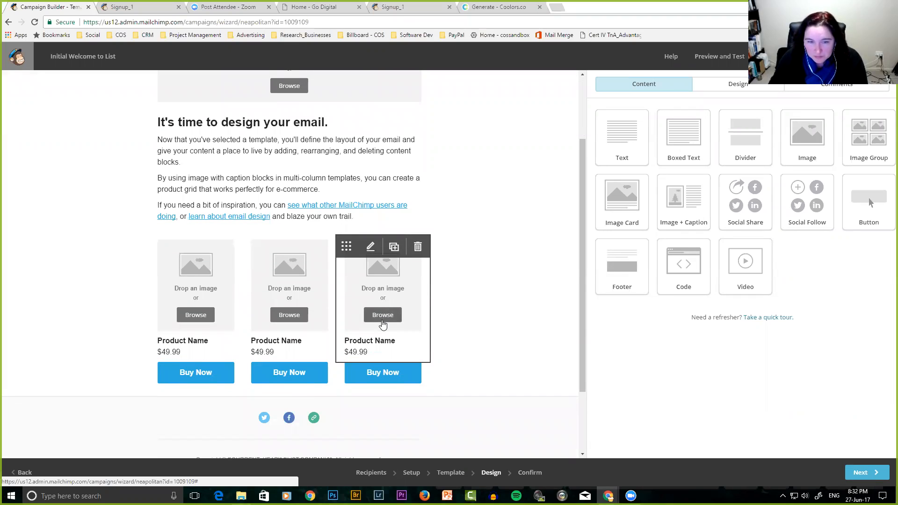
scroll(382, 323, "up", 2)
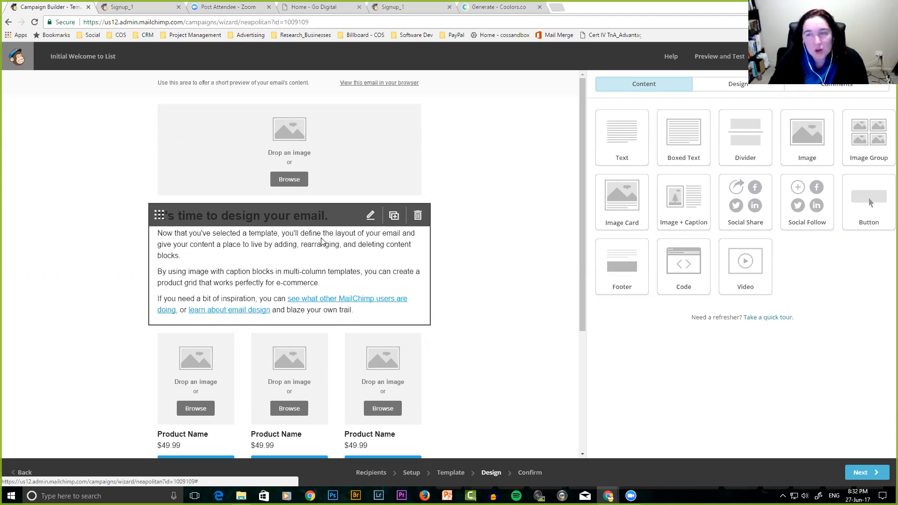
left_click(745, 86)
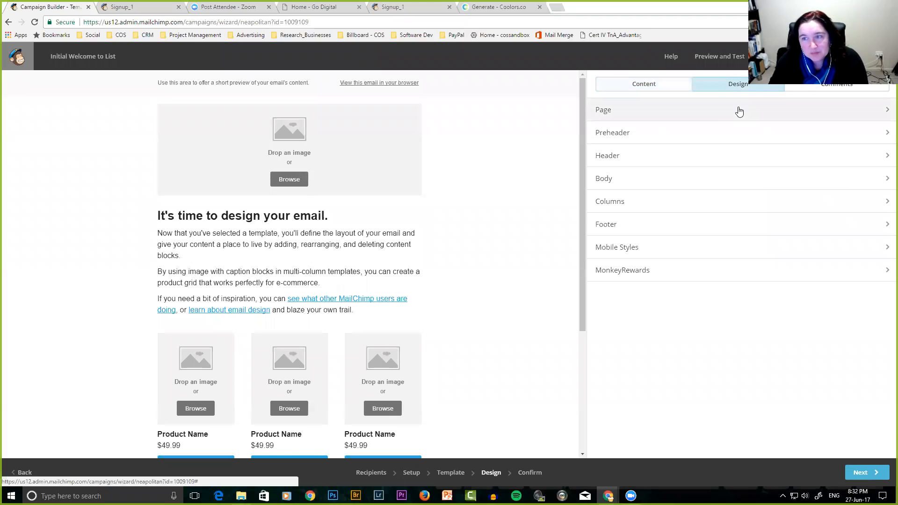
left_click(716, 117)
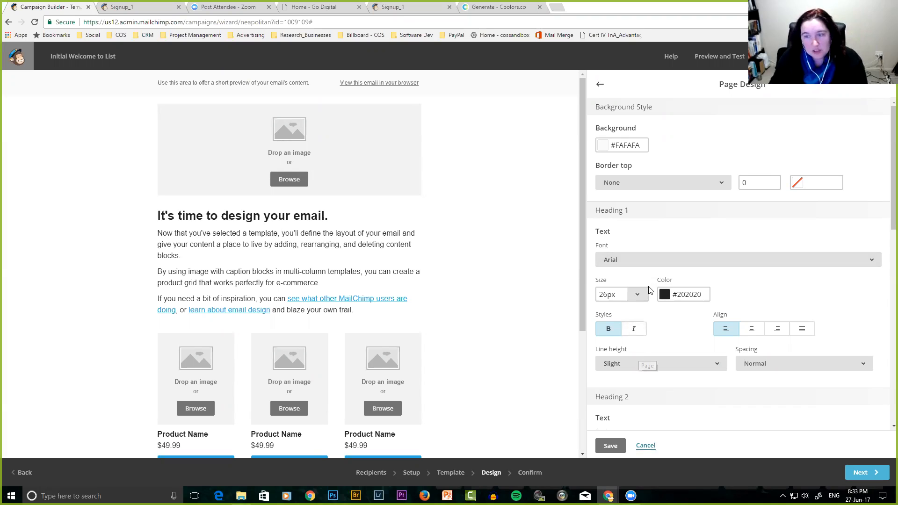
scroll(653, 374, "down", 4)
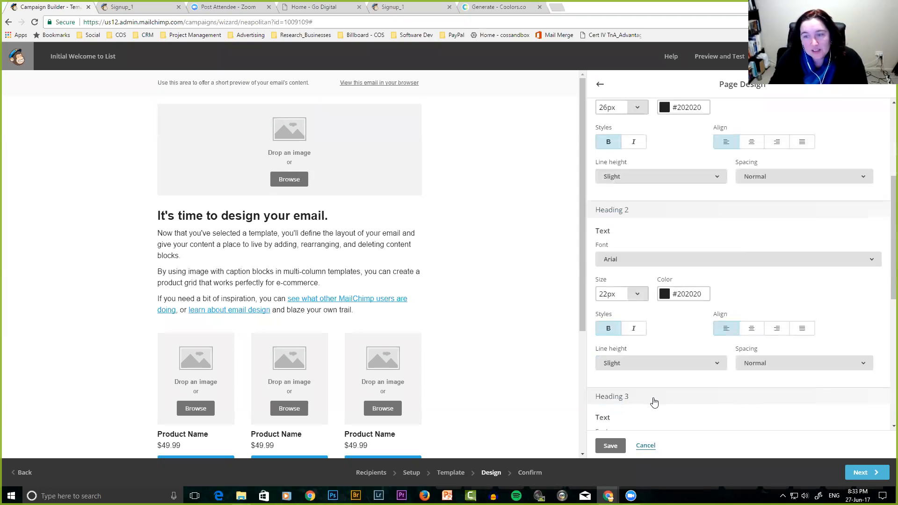
scroll(651, 365, "down", 3)
scroll(655, 342, "down", 4)
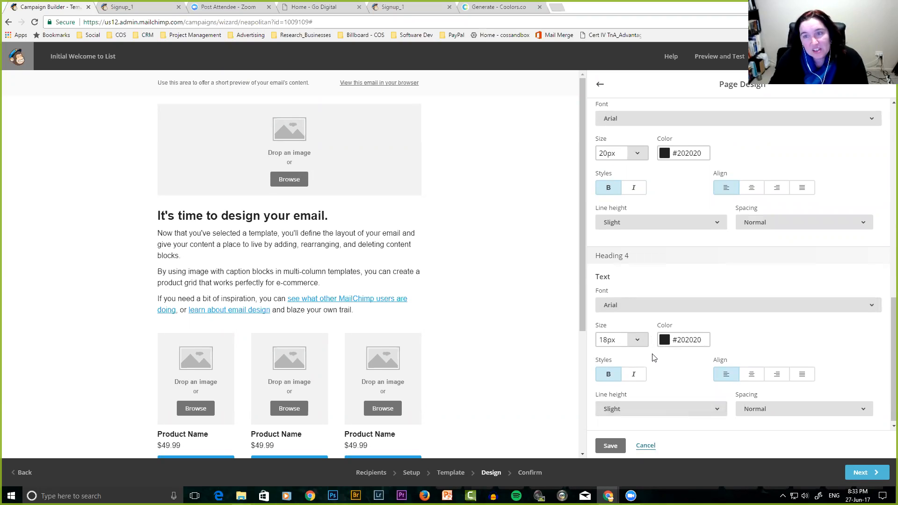
scroll(654, 328, "up", 10)
scroll(654, 328, "up", 2)
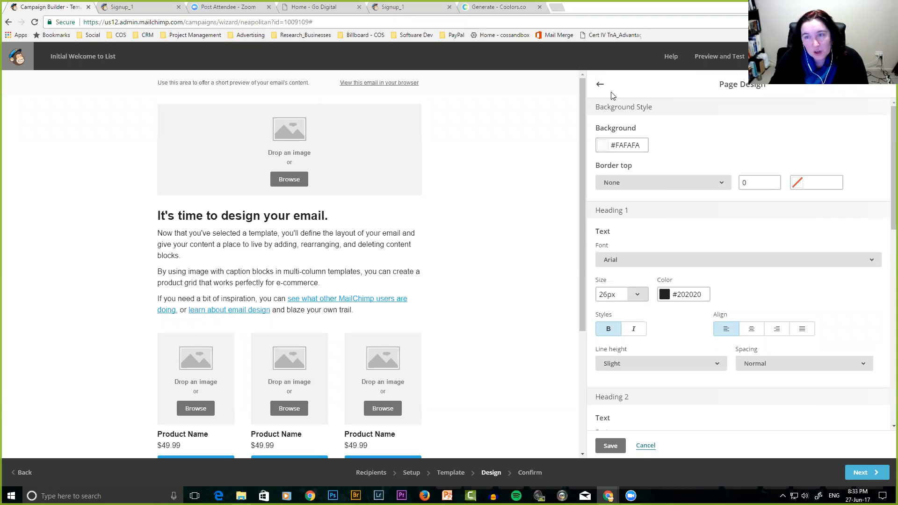
left_click(599, 84)
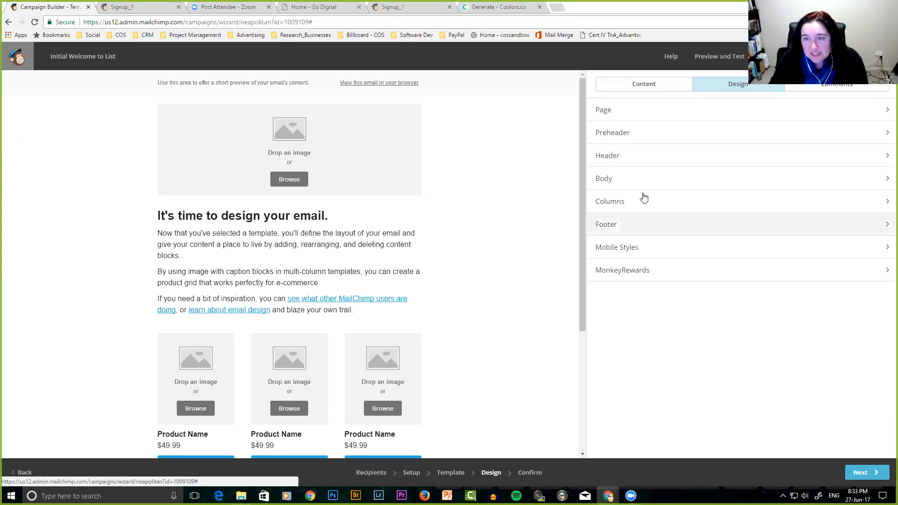
left_click(632, 161)
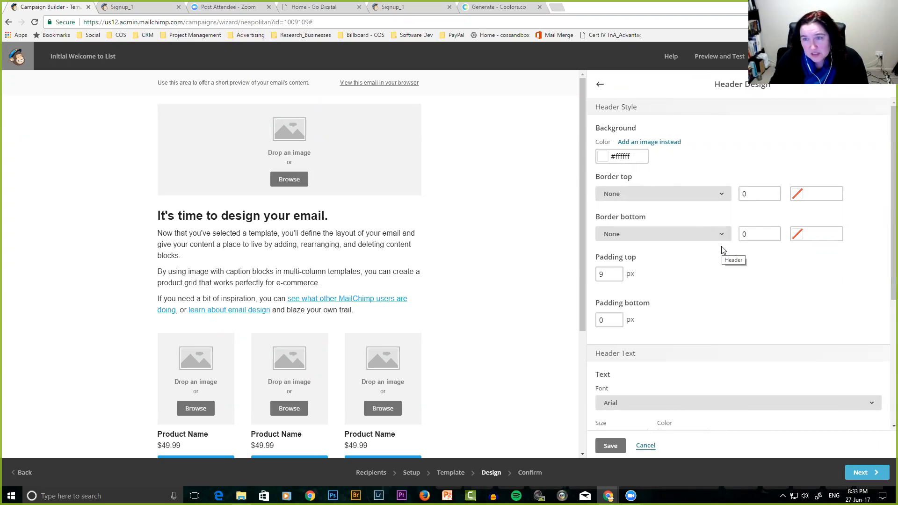
left_click(600, 86)
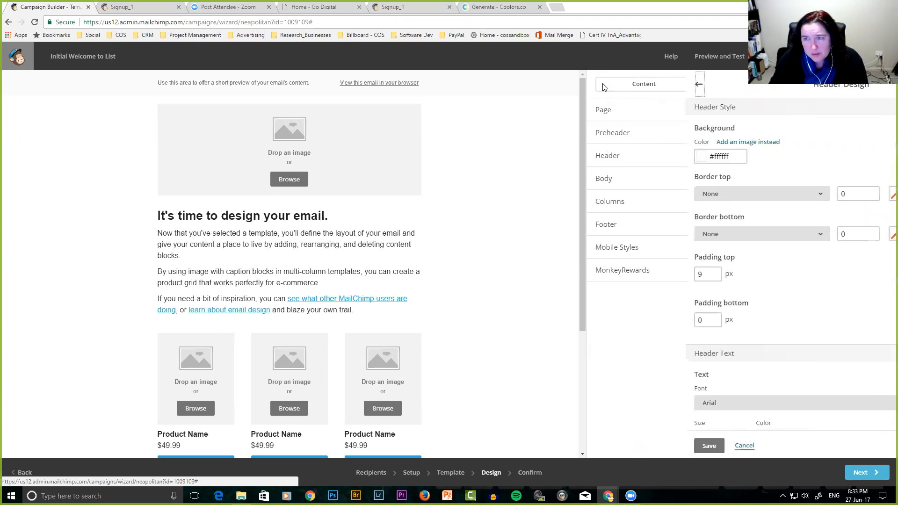
left_click(840, 89)
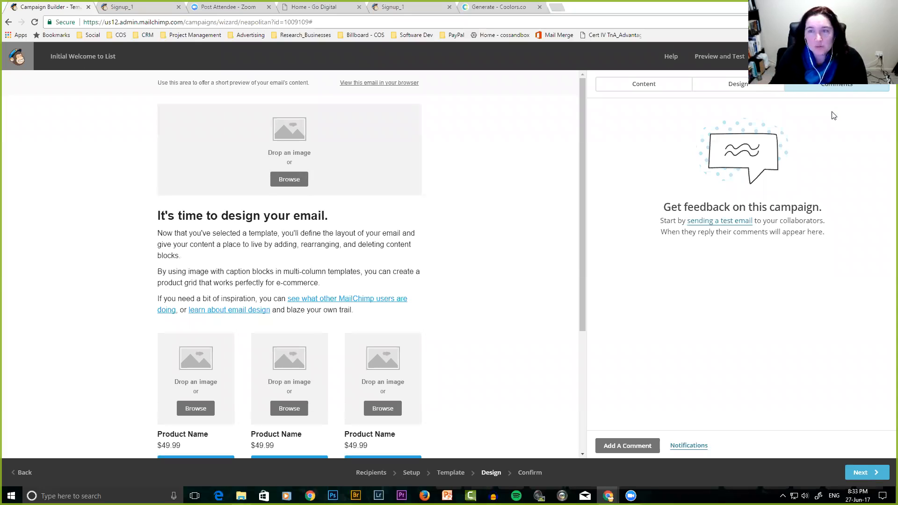
left_click(661, 84)
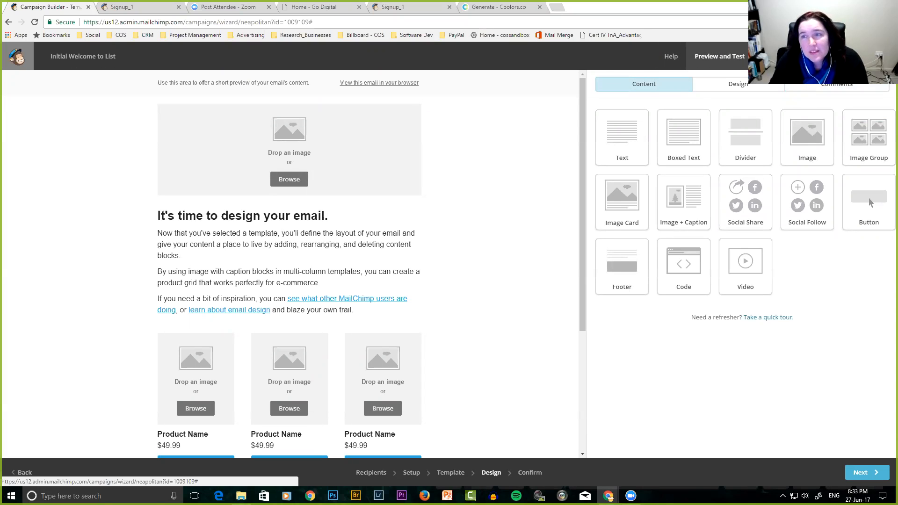
left_click(719, 56)
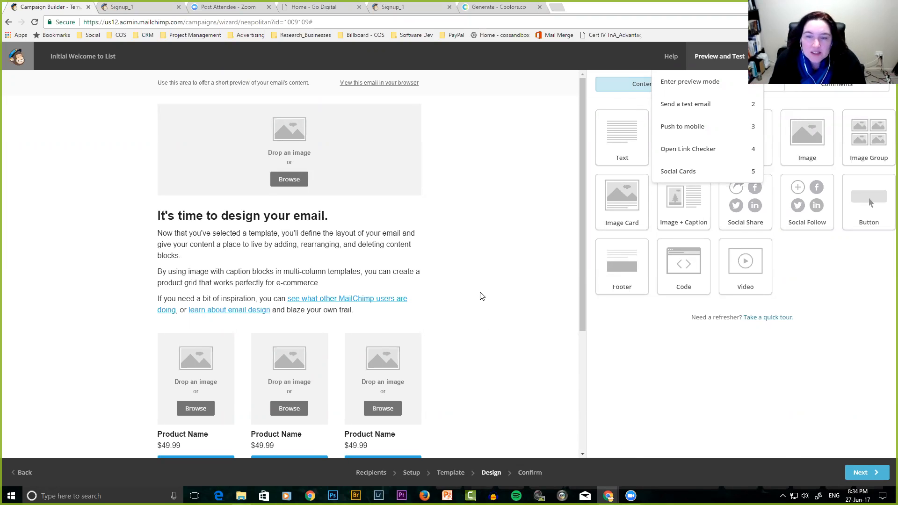
scroll(496, 315, "down", 1)
scroll(495, 315, "down", 2)
scroll(495, 314, "up", 2)
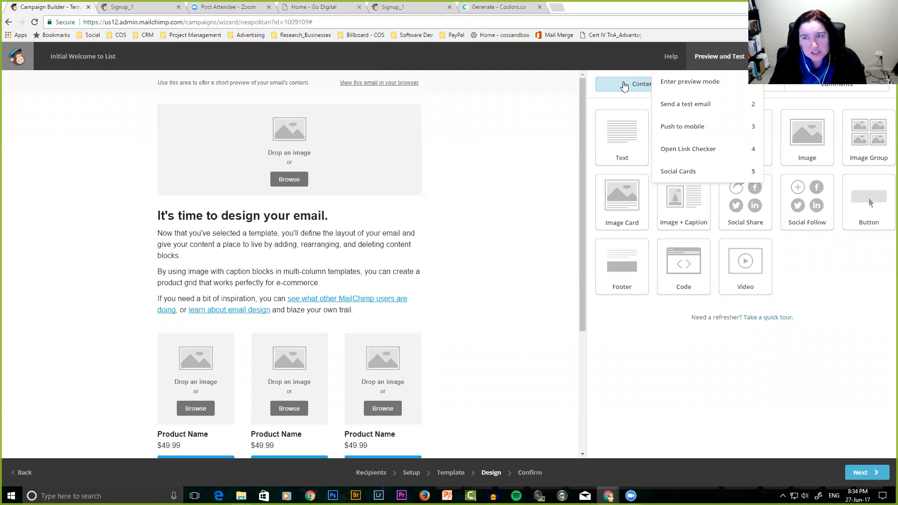
left_click(629, 84)
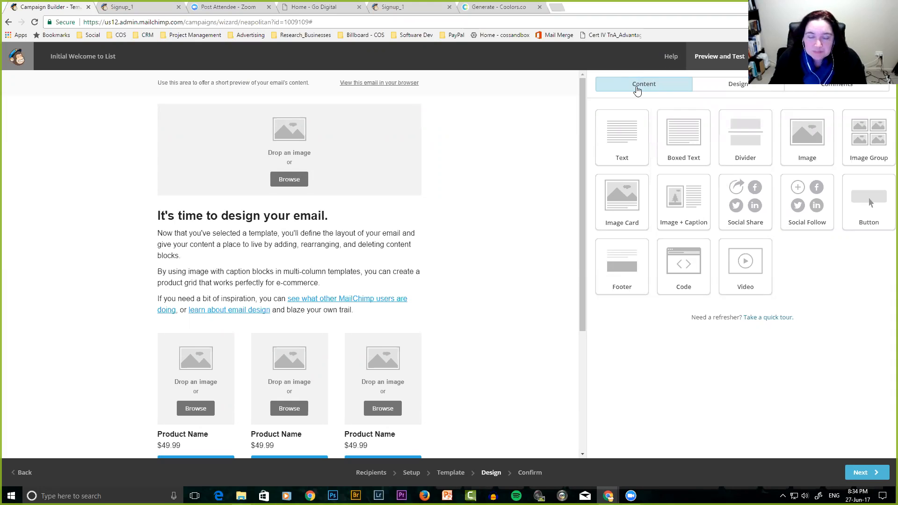
Add a text block reading 'Hi welcome to this week's newsletter' above the main heading and save it.
left_click_drag(624, 147, 243, 209)
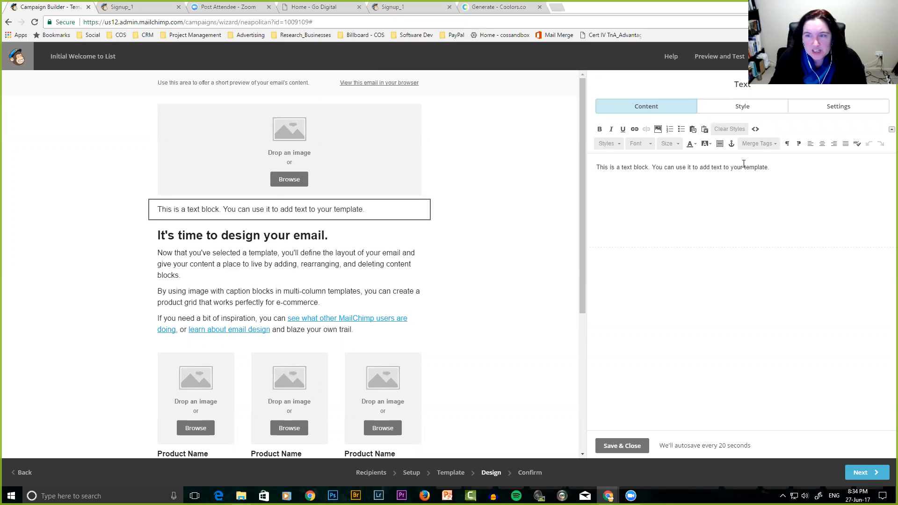
left_click_drag(734, 168, 583, 172)
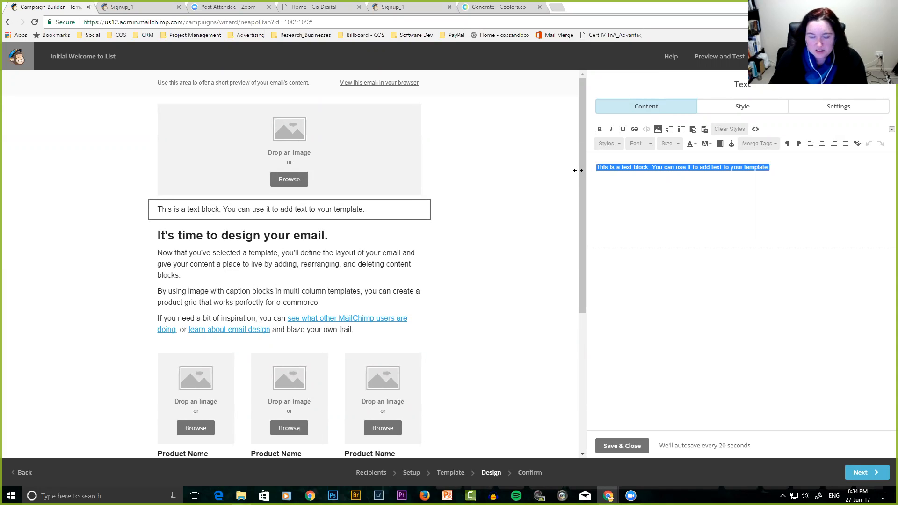
type("Hi we")
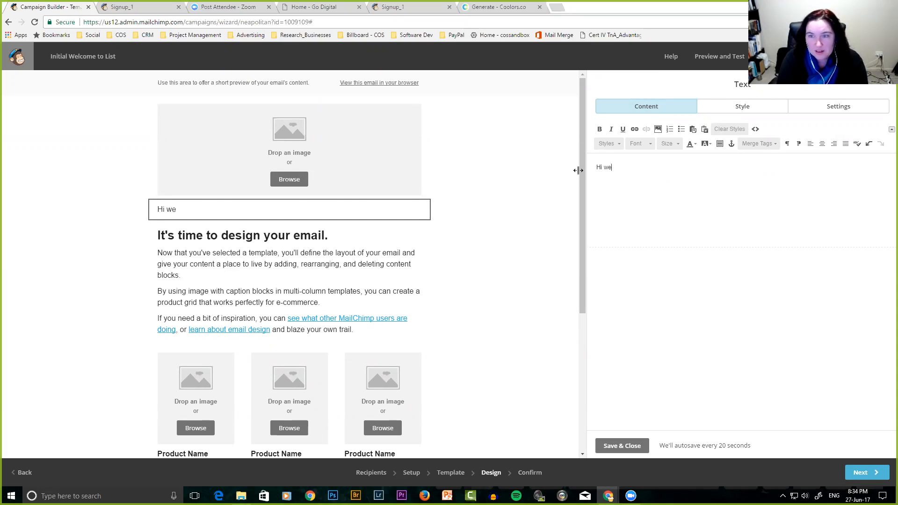
type("lcome to this week's")
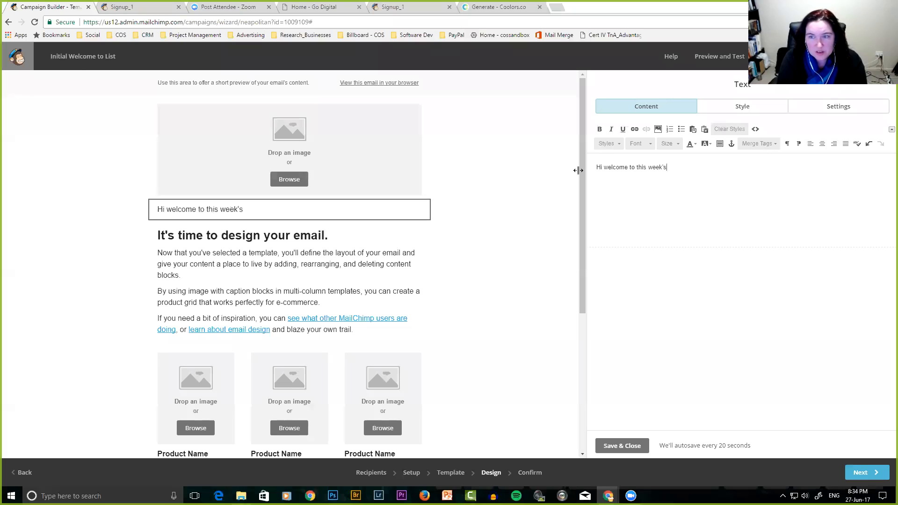
type(" newsletter.")
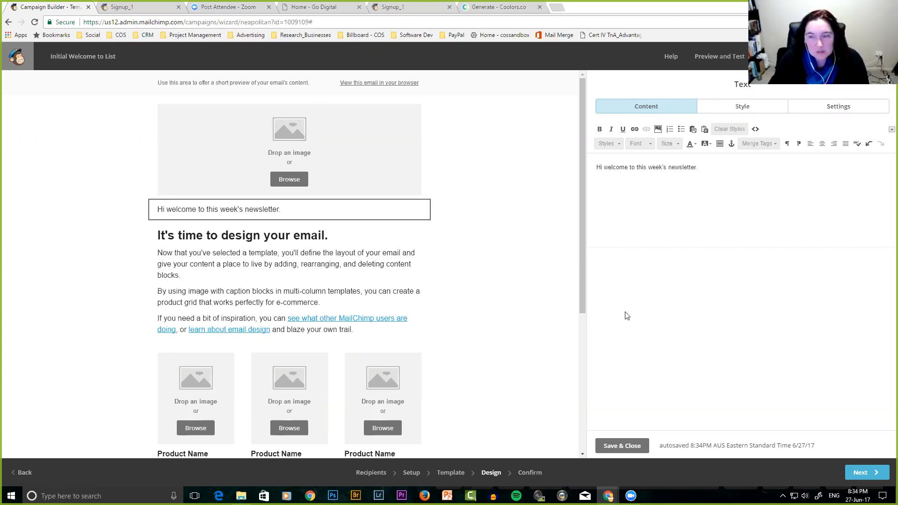
left_click(625, 445)
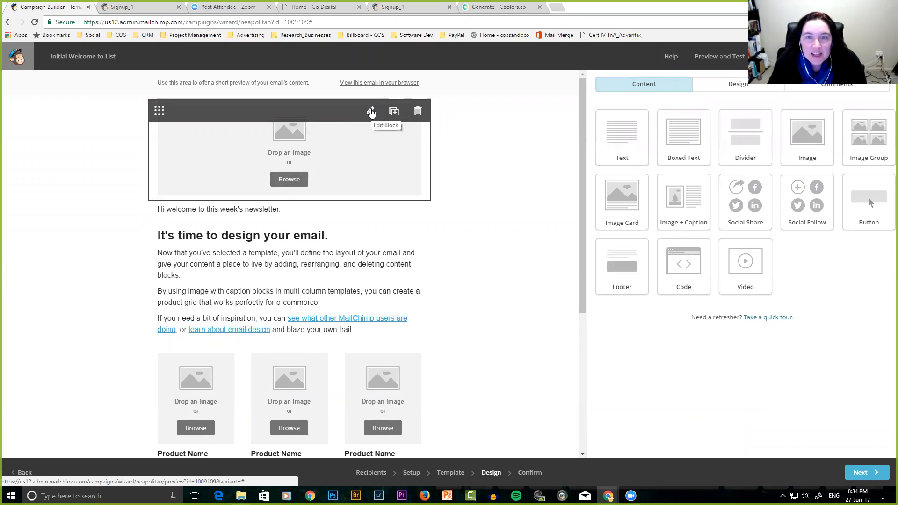
Move the top image block above the preheader line and browse stored files for its image.
left_click(370, 111)
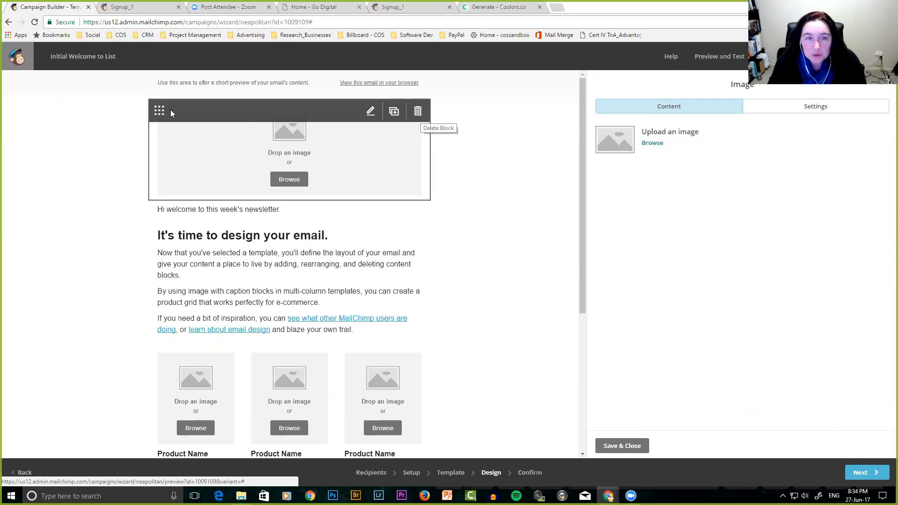
left_click_drag(158, 111, 174, 85)
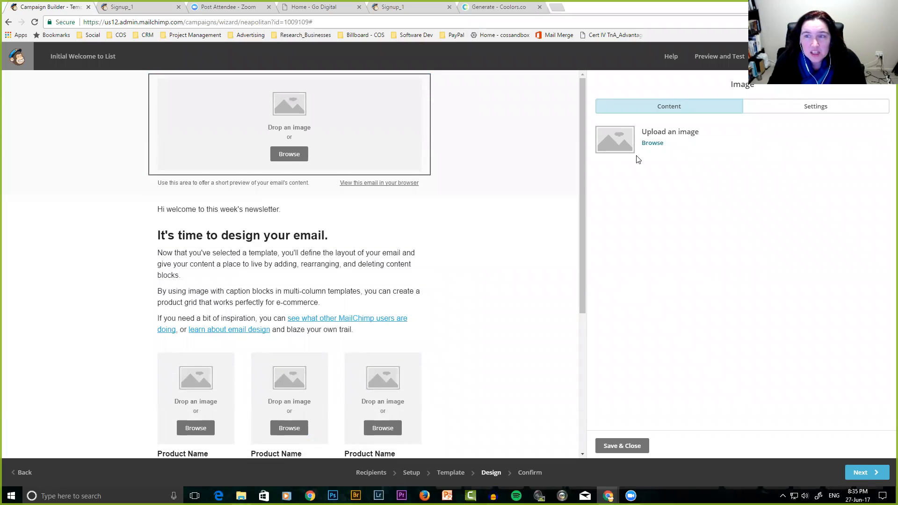
mouse_move(234, 132)
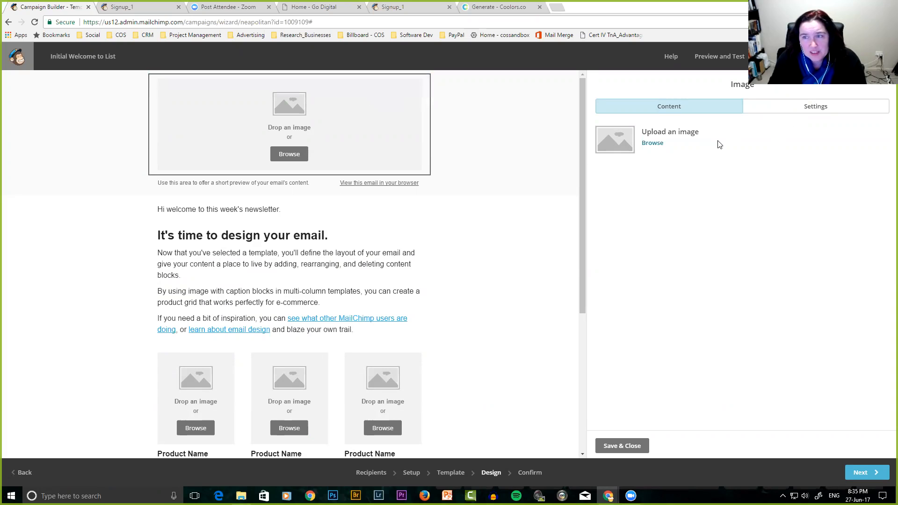
left_click(653, 142)
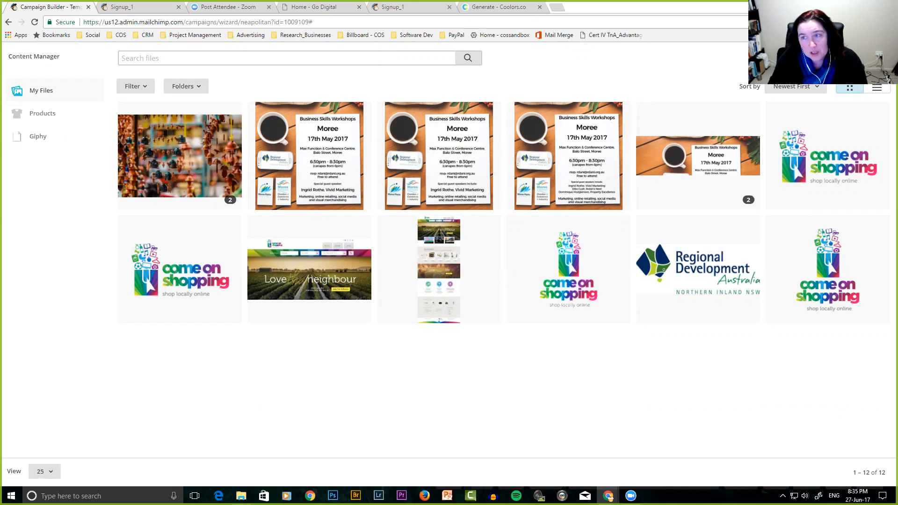
Upload hands-woman-laptop-notebook_sml.jpg from Course_Content and insert it into the top image block.
left_click(841, 58)
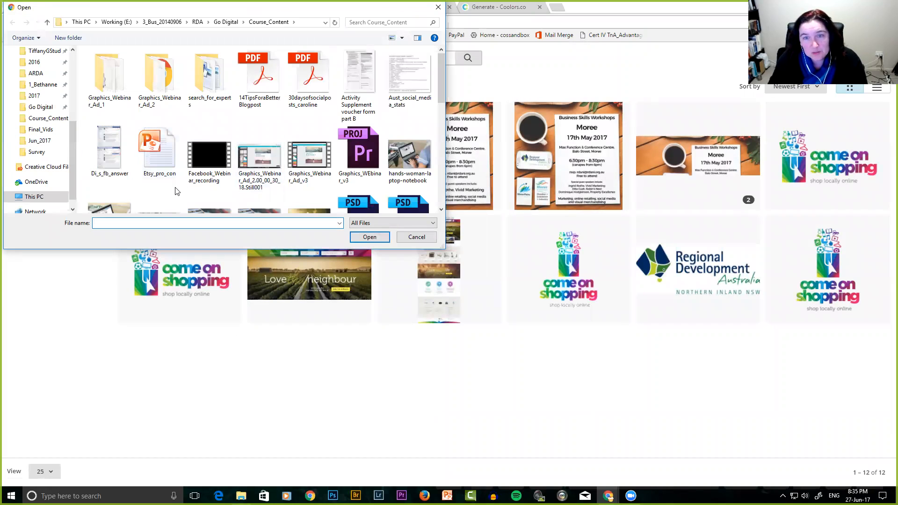
scroll(178, 192, "down", 3)
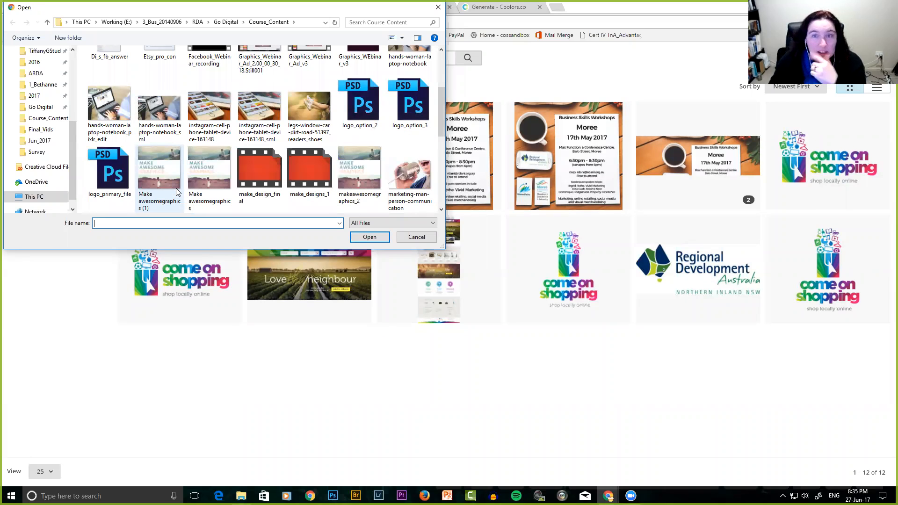
scroll(177, 192, "up", 1)
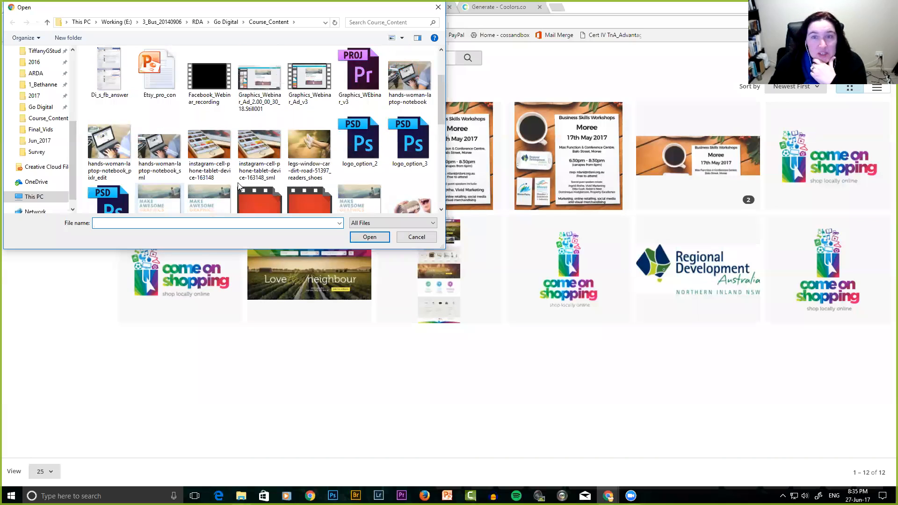
left_click(406, 83)
left_click(368, 238)
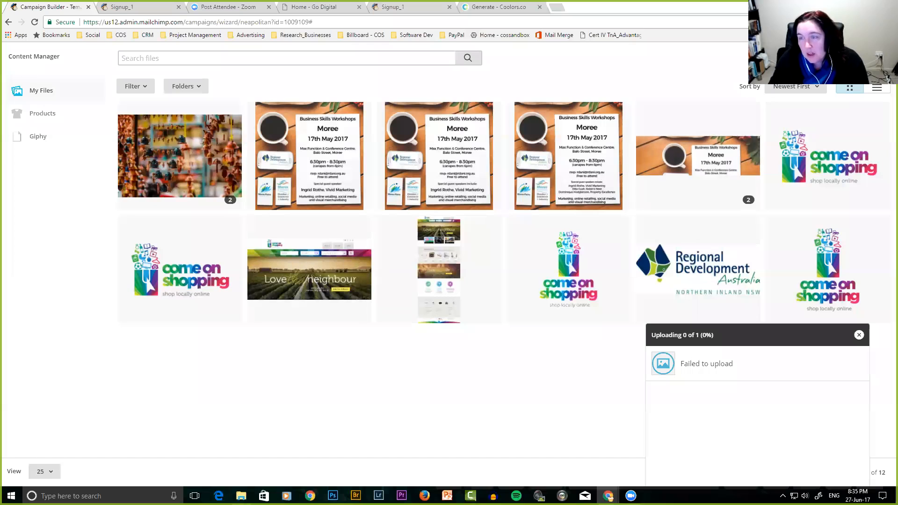
left_click(231, 185)
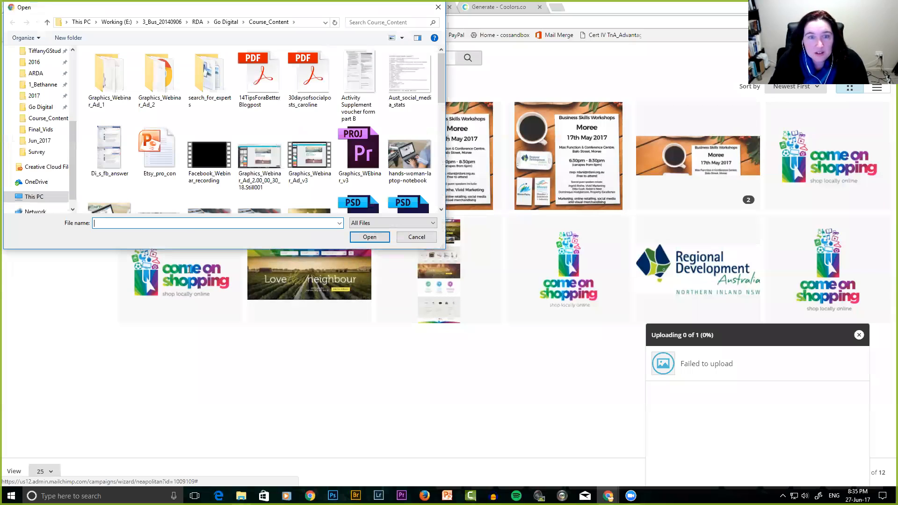
scroll(231, 184, "down", 3)
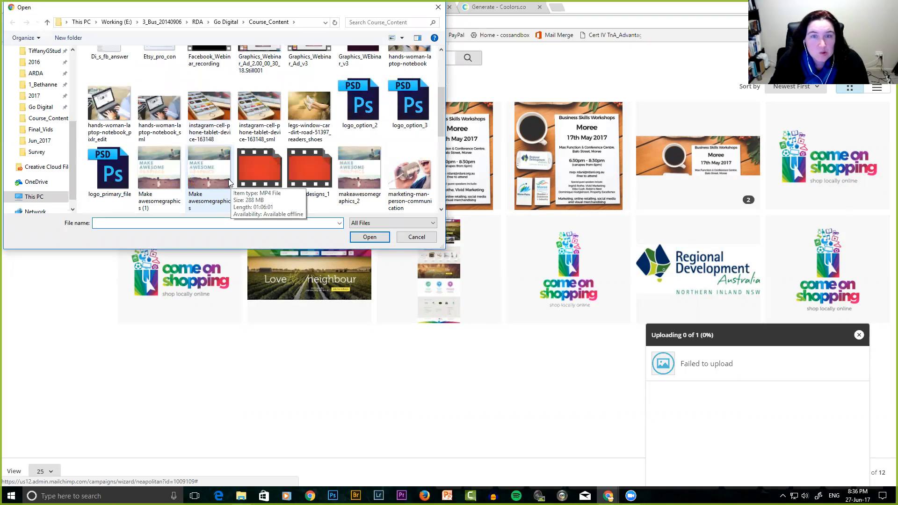
left_click(159, 113)
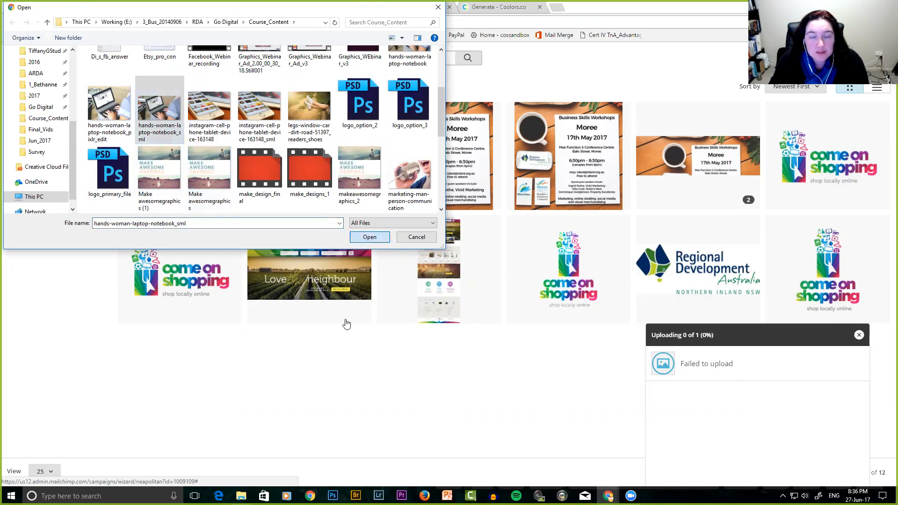
key("Return")
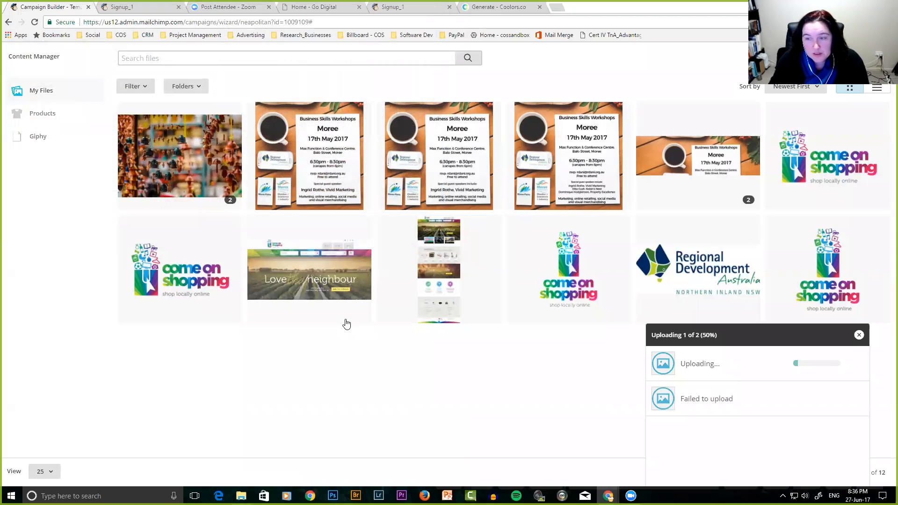
key("Escape")
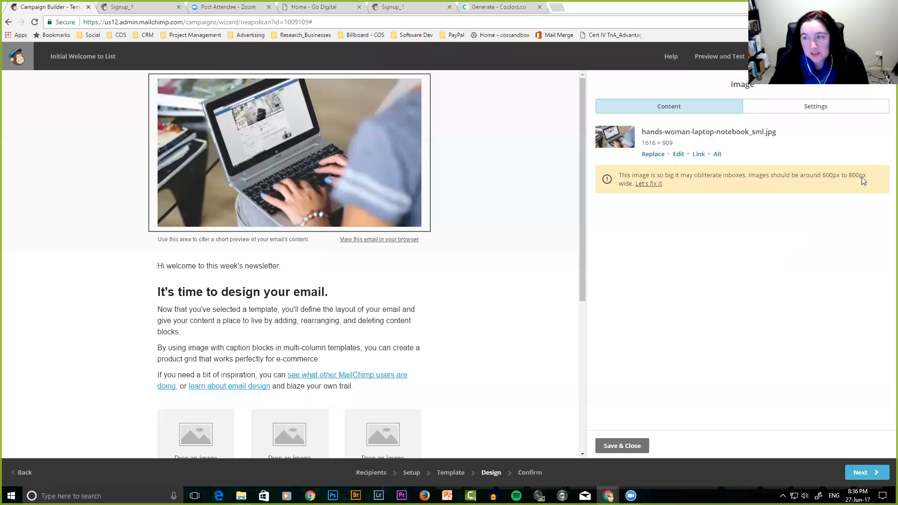
Resize the oversized laptop photo to 800 × 450 and save it.
left_click(648, 183)
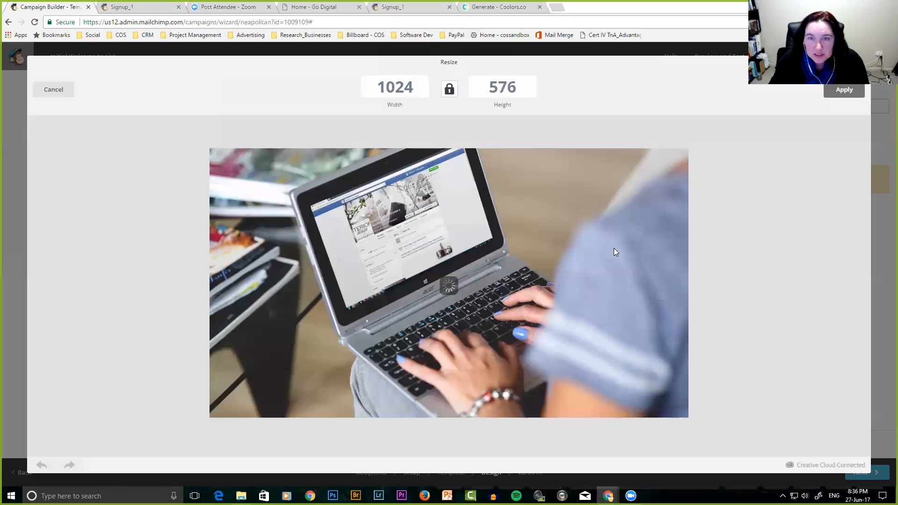
left_click(377, 87)
double_click(377, 87)
type("8")
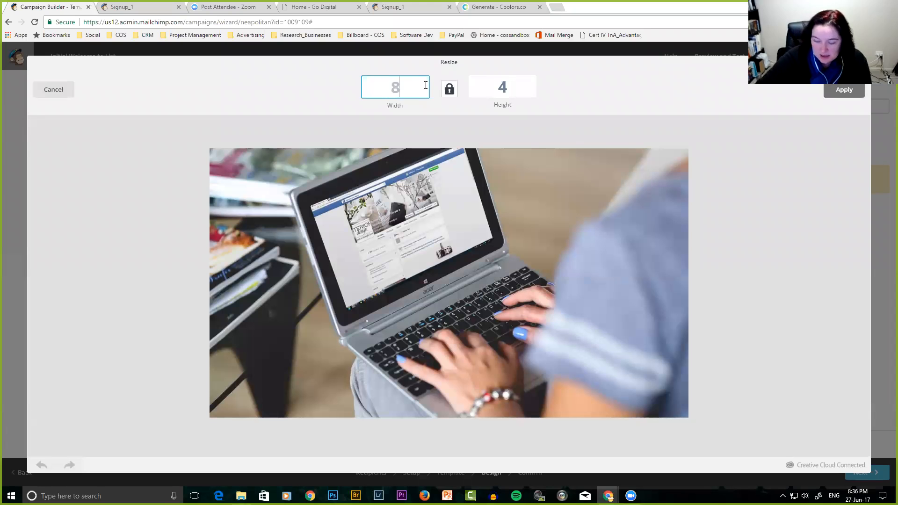
type("00")
key("Tab")
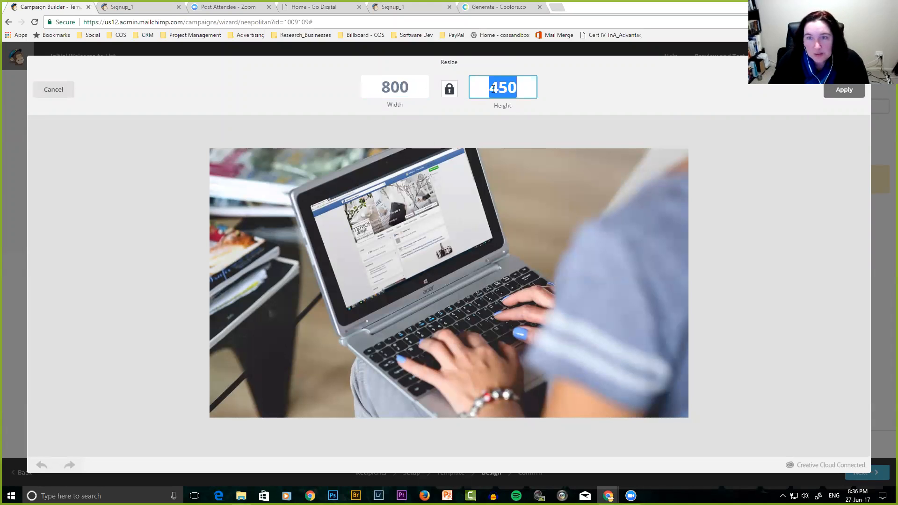
left_click(838, 93)
left_click(845, 89)
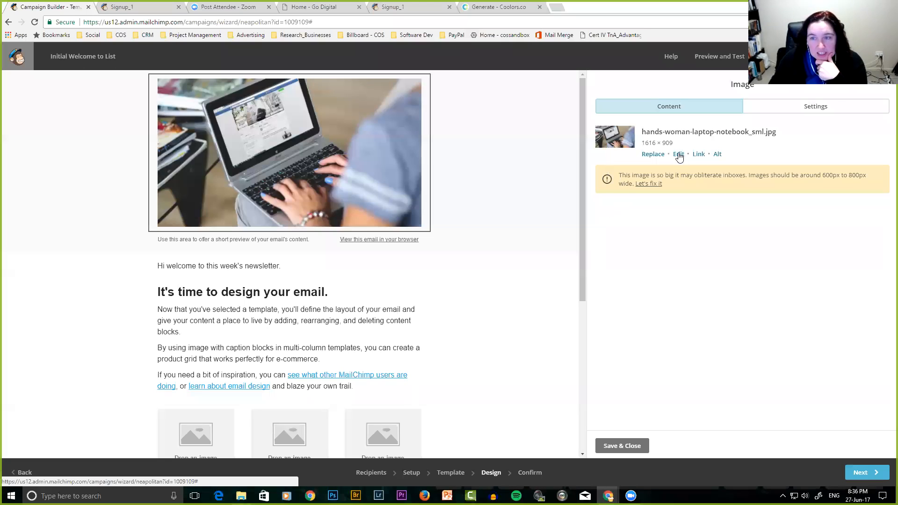
Move the image block below the preview-text line.
left_click(678, 154)
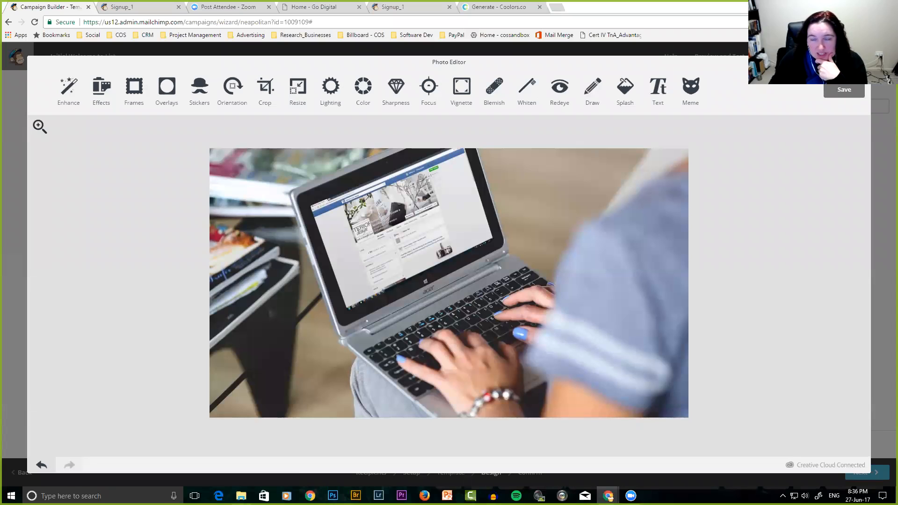
key("Escape")
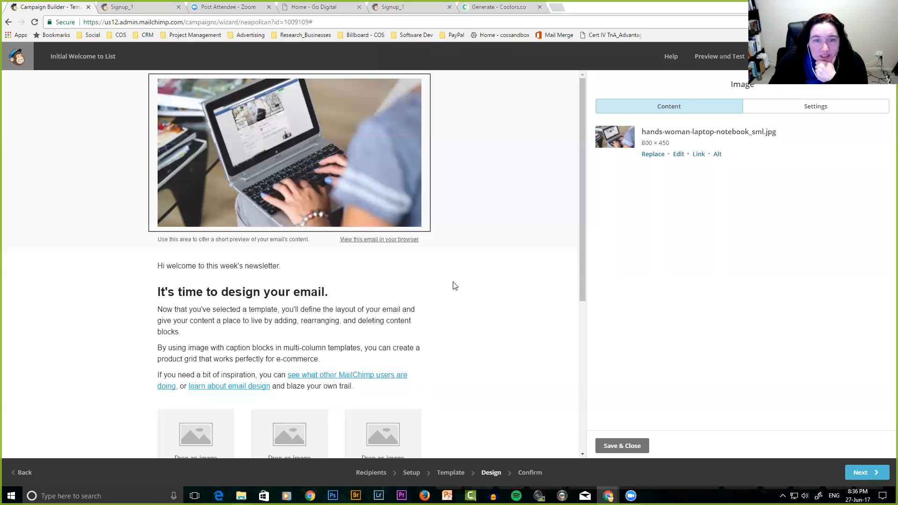
mouse_move(158, 85)
left_mouse_down()
mouse_move(156, 163)
mouse_move(159, 98)
mouse_move(163, 104)
mouse_move(169, 87)
mouse_move(168, 98)
left_mouse_up()
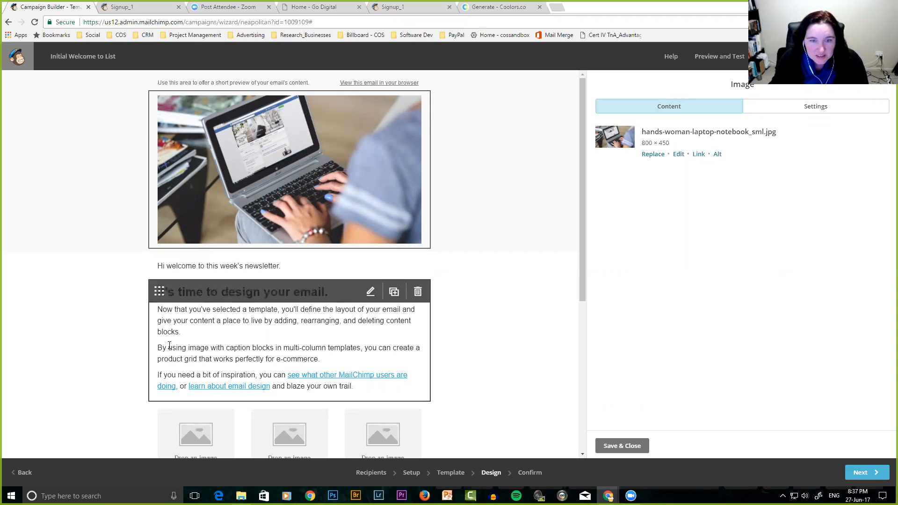
Replace the text block's placeholder paragraphs with 'hello hello hello hello'.
left_click(370, 293)
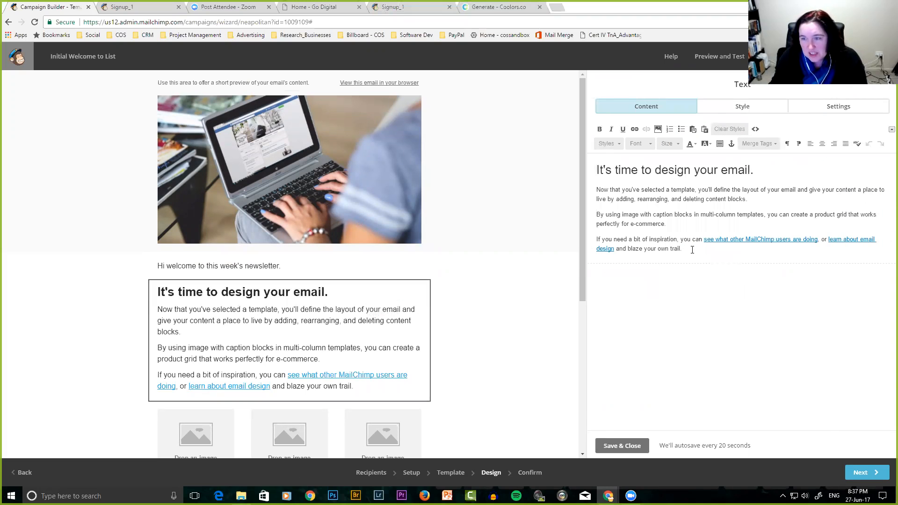
left_click_drag(678, 248, 576, 186)
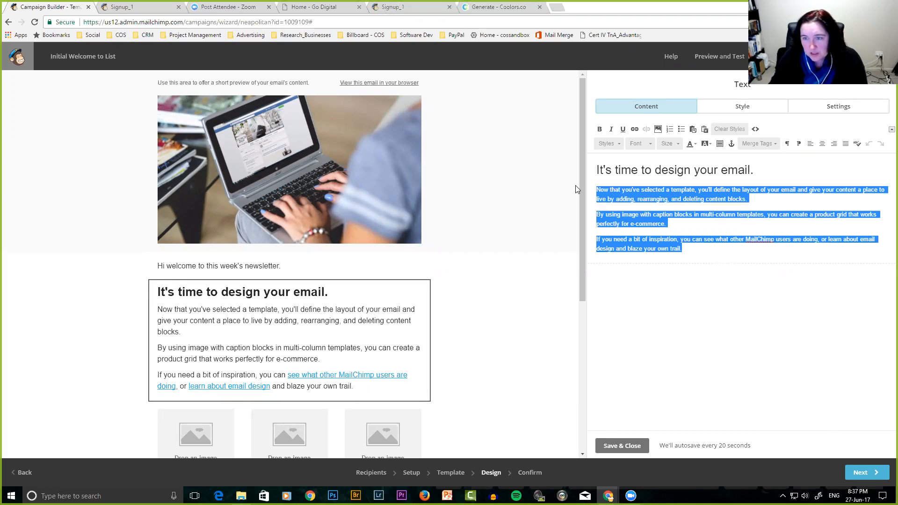
key("Delete")
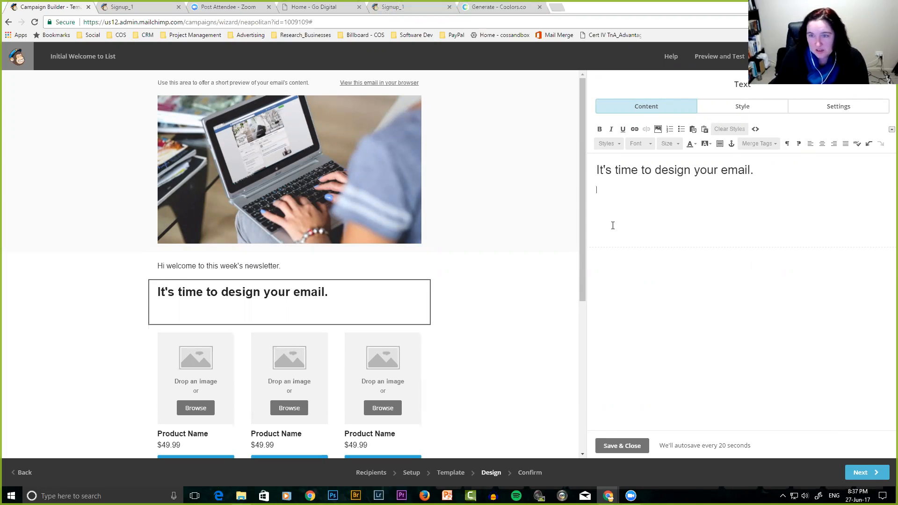
type("hello")
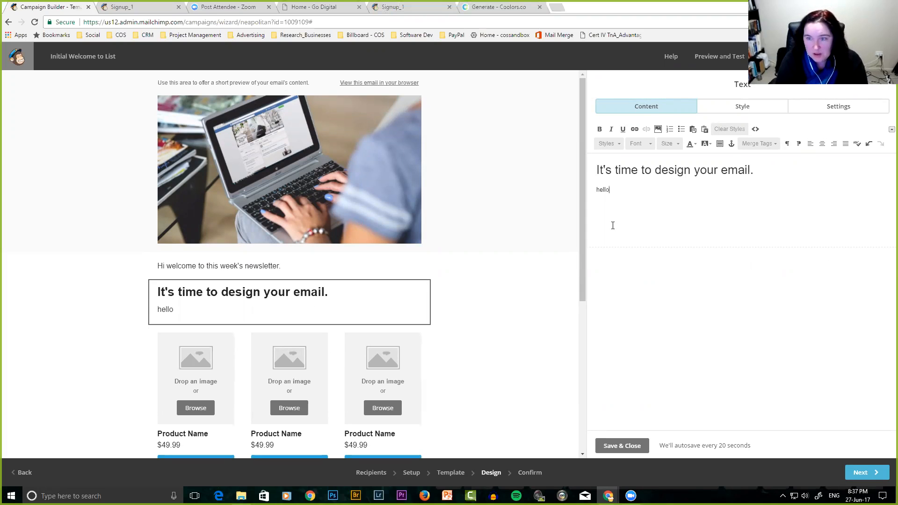
type("w hello hello hello hello")
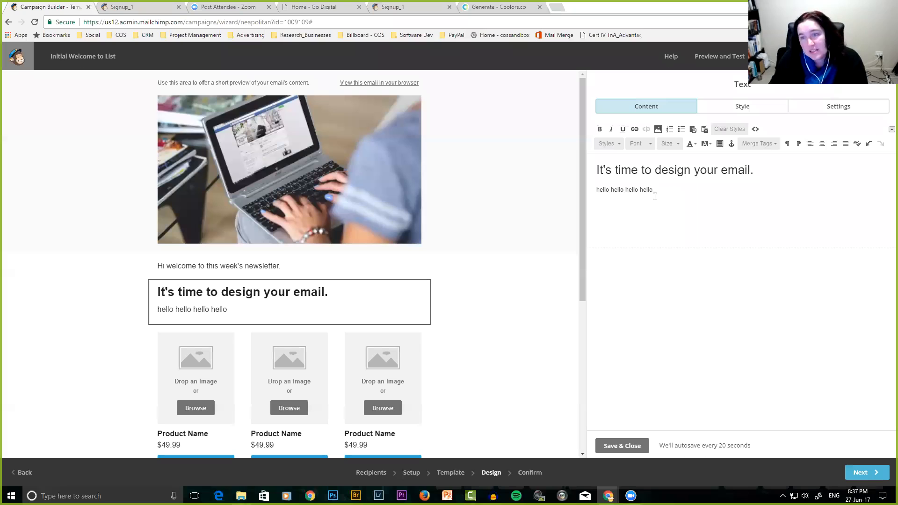
left_click_drag(641, 190, 650, 189)
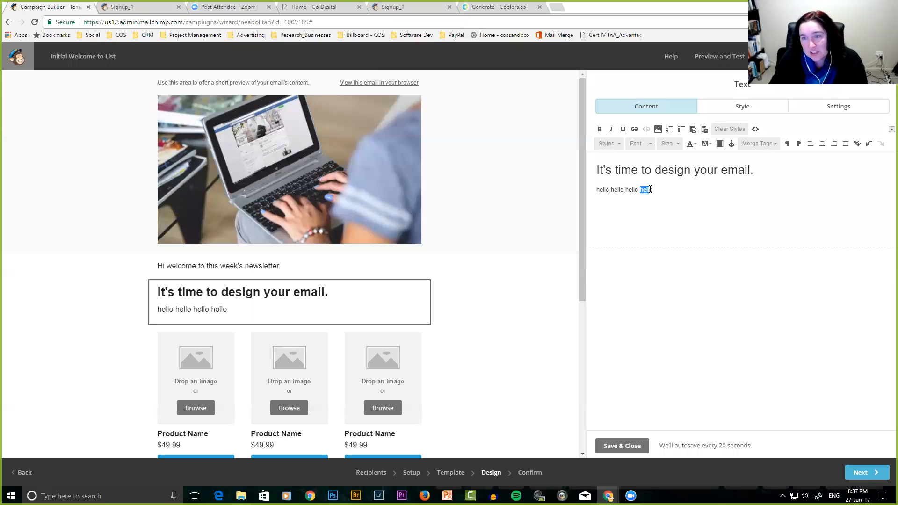
left_click(635, 130)
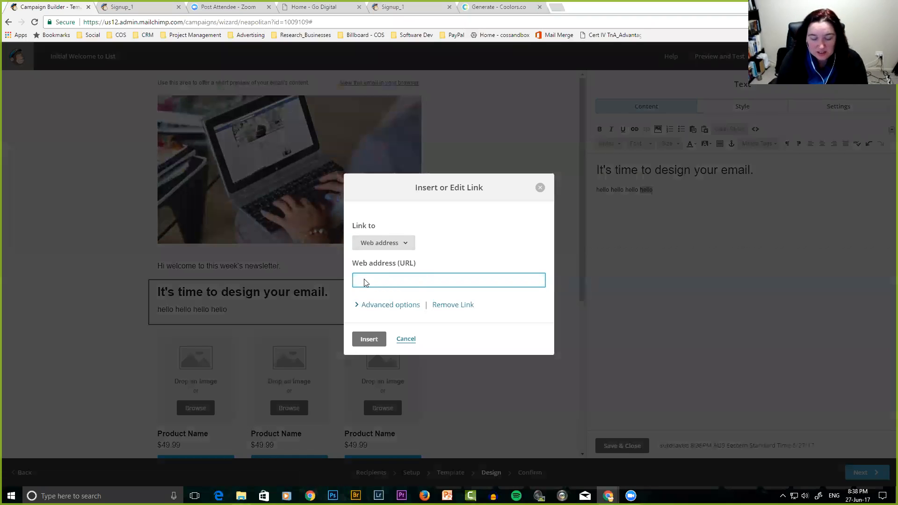
type("ww")
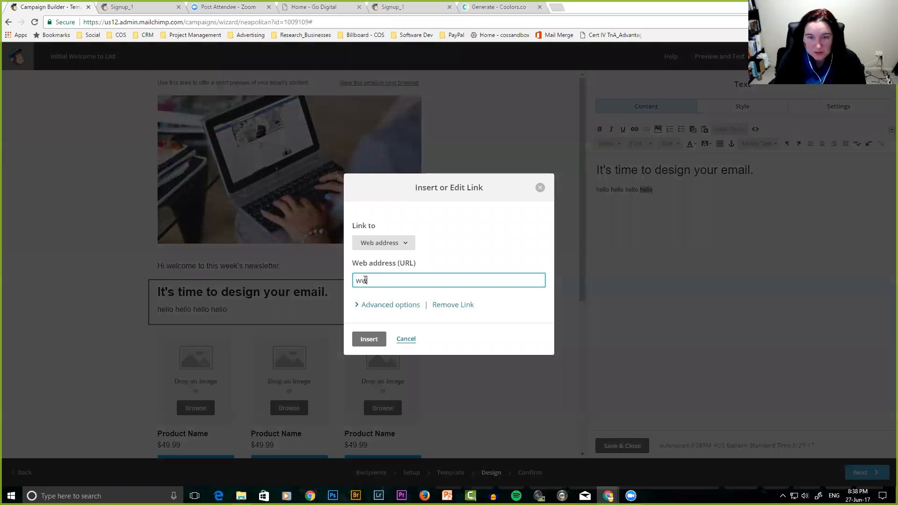
type("w.gdni.com.au")
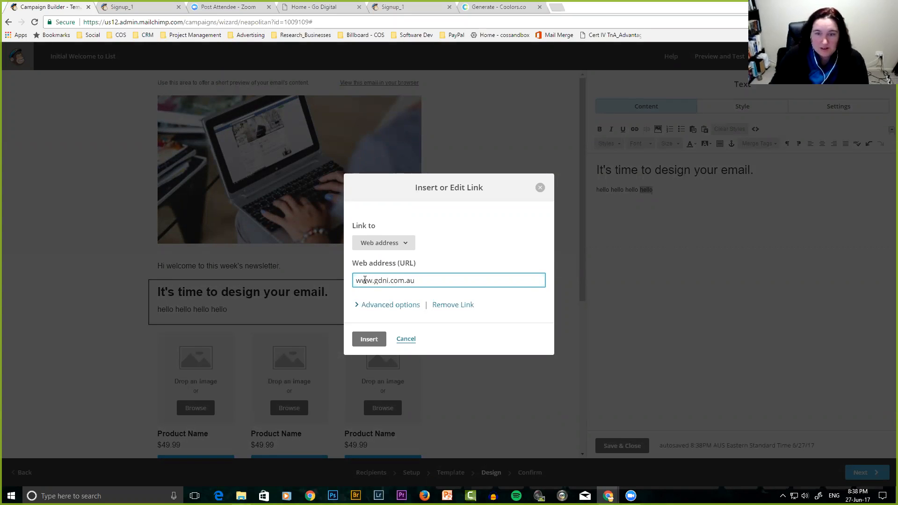
left_click(356, 305)
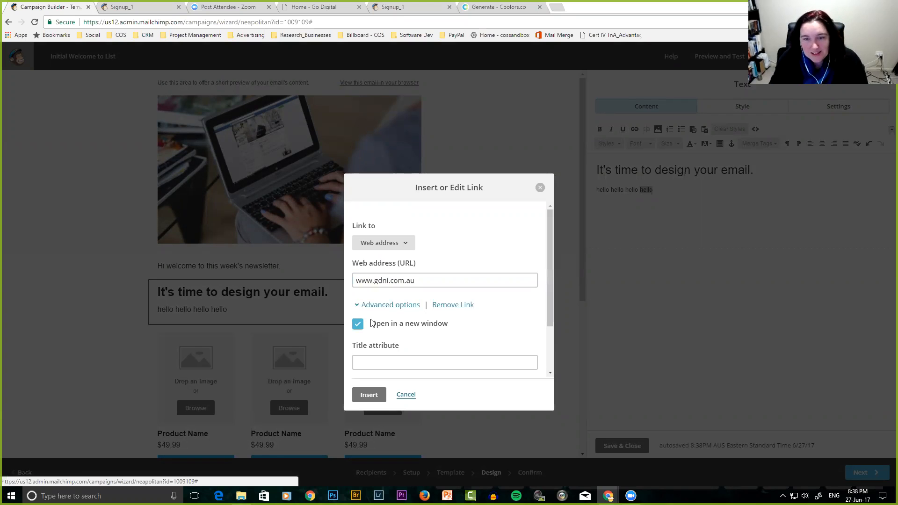
left_click(369, 395)
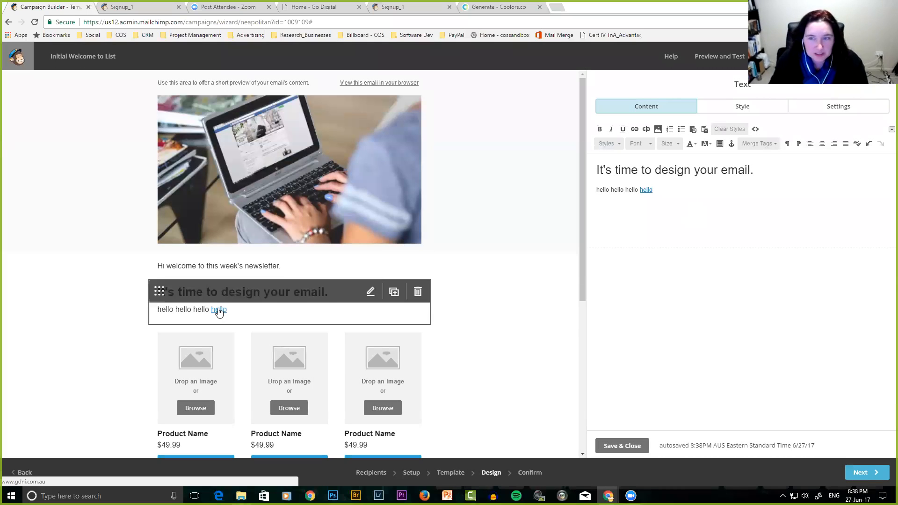
Delete all three product image-and-price cards, leaving only the row of Buy Now buttons.
left_click(622, 446)
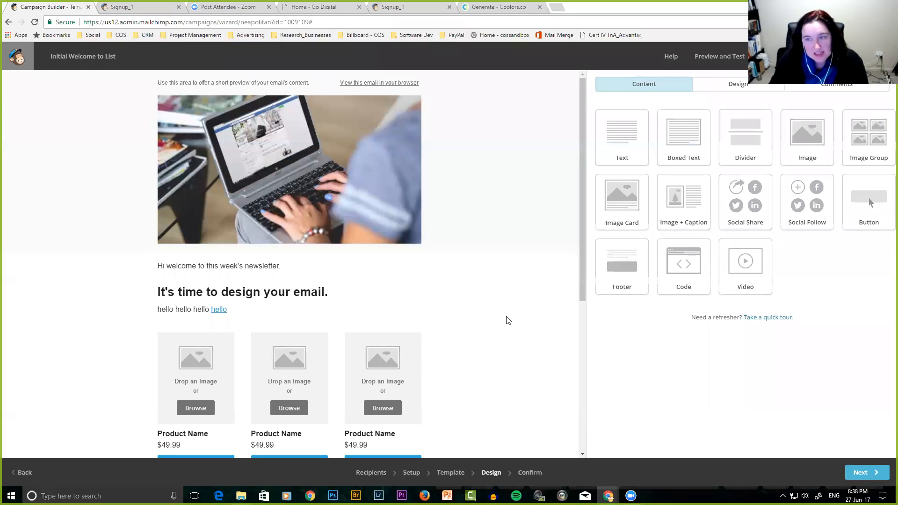
scroll(521, 313, "down", 3)
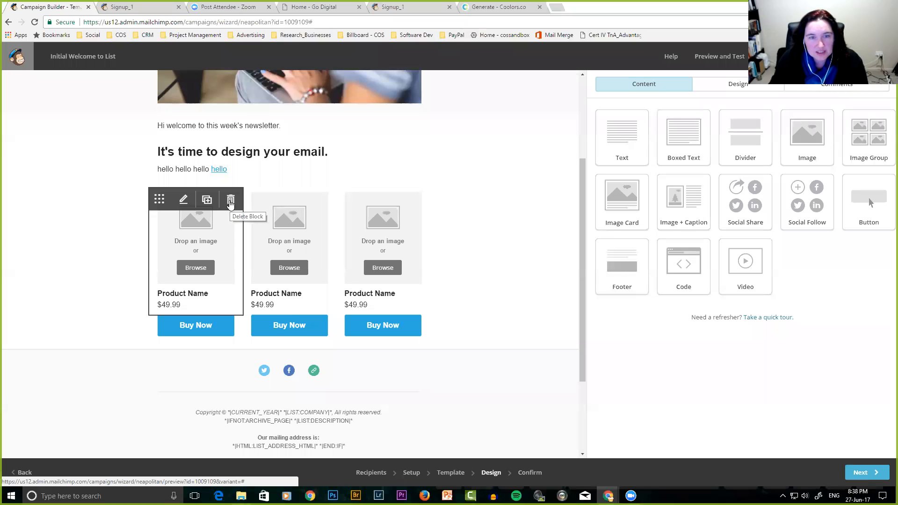
left_click(229, 201)
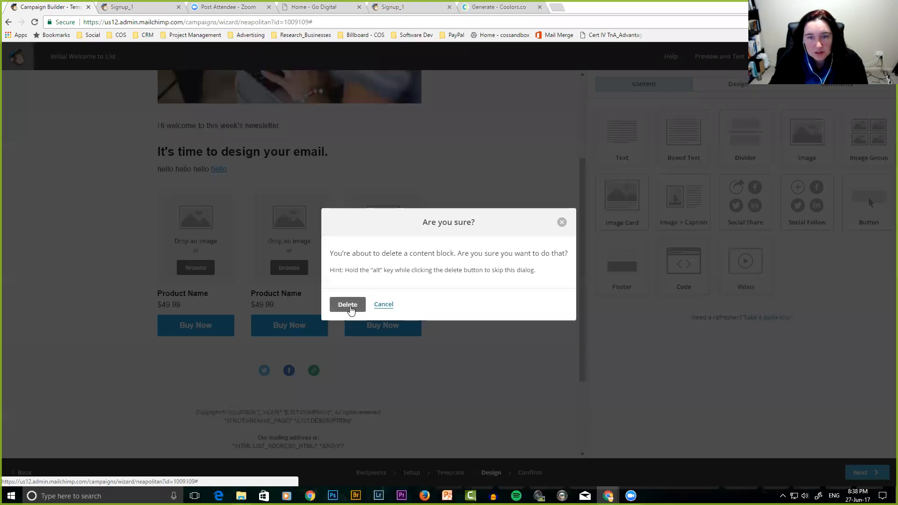
left_click(350, 306)
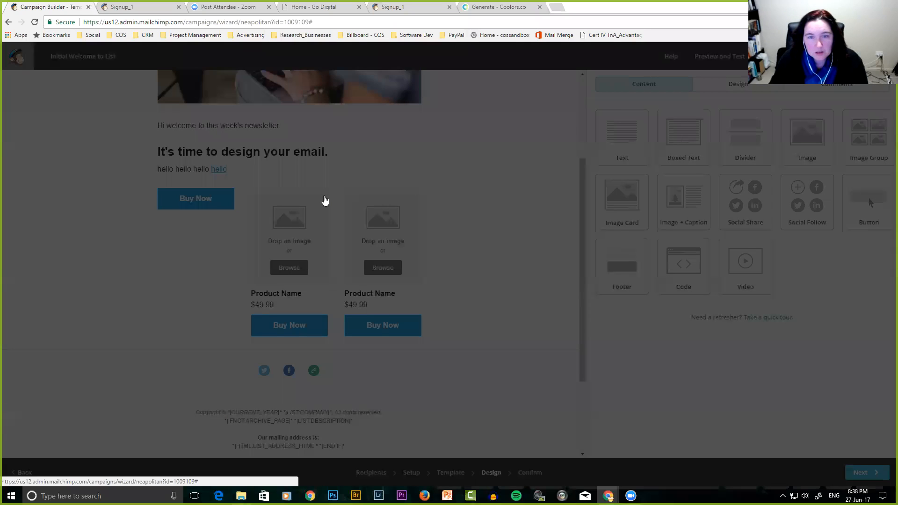
left_click(358, 306)
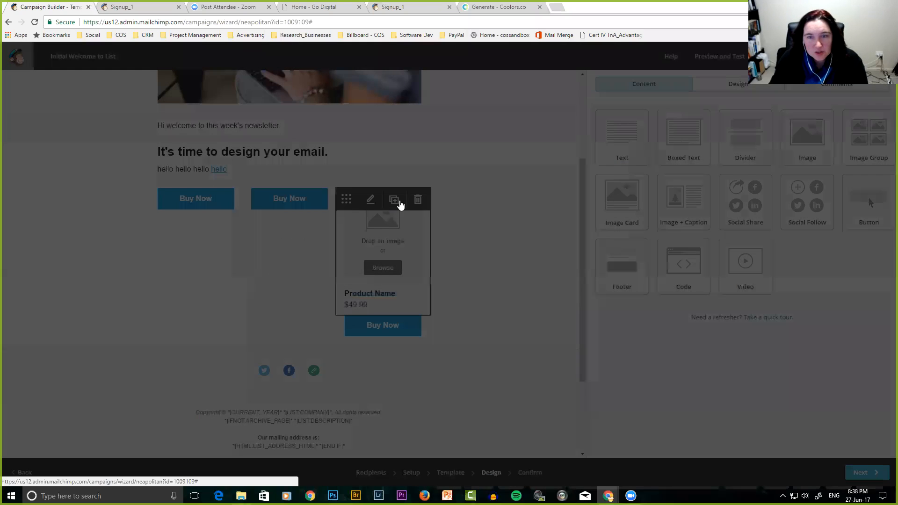
left_click(418, 200)
left_click(349, 305)
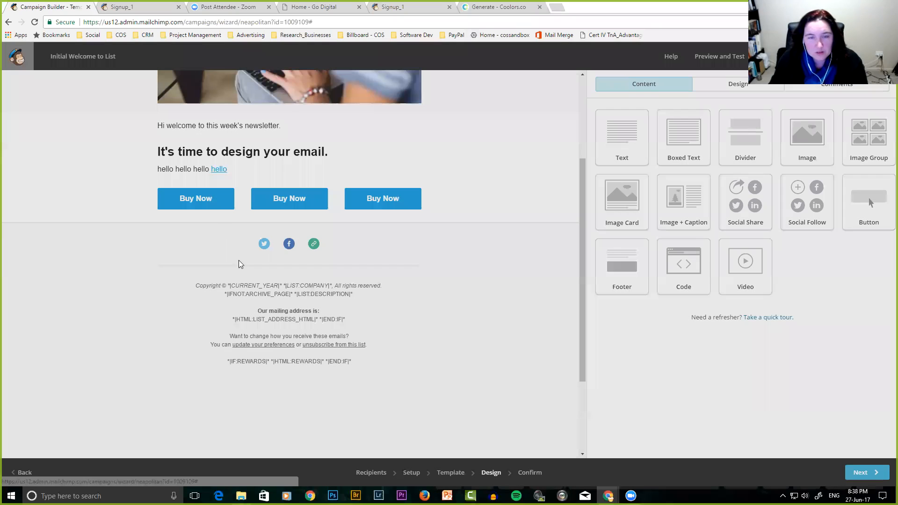
mouse_move(216, 202)
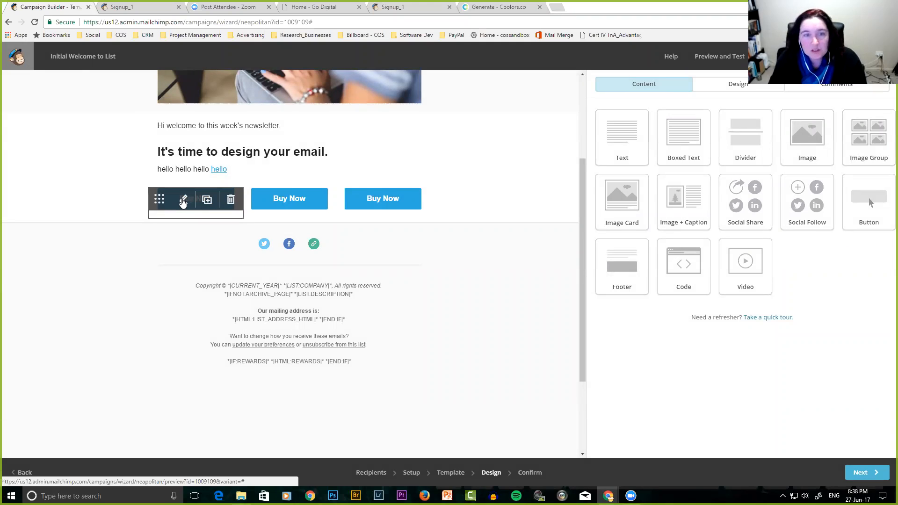
left_click(184, 202)
Change the first button's text from Buy Now to 'Learn More' and save it.
left_click_drag(628, 144, 582, 147)
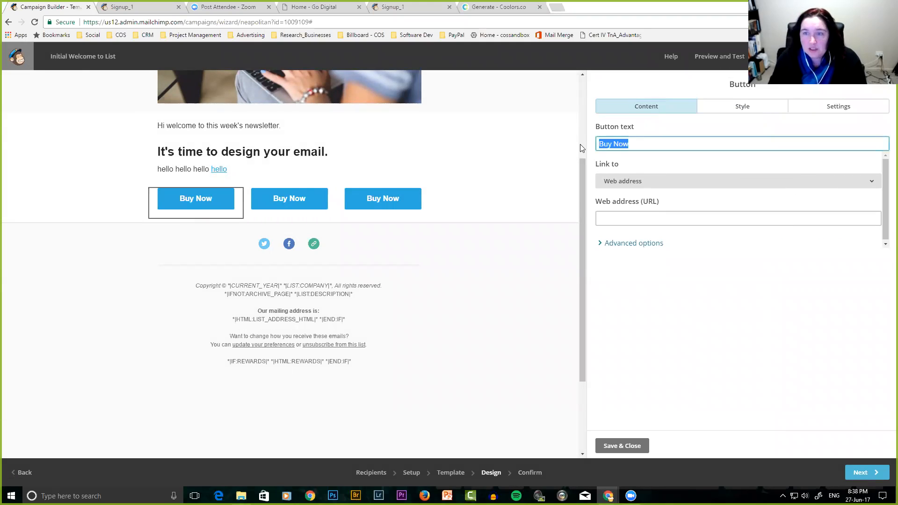
type("Learn More")
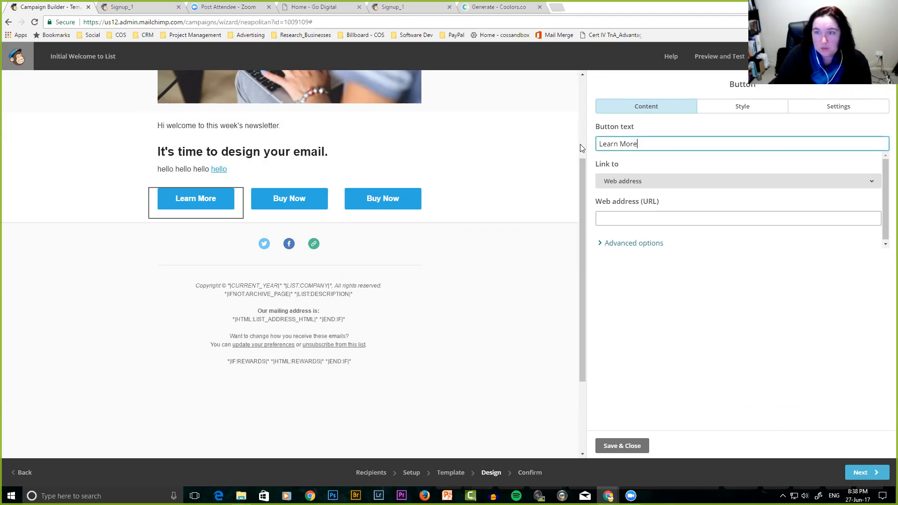
left_click(623, 445)
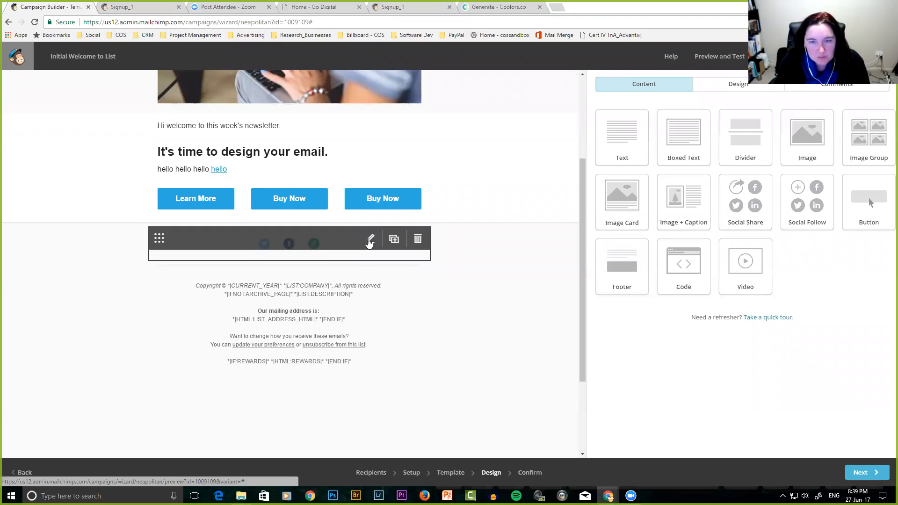
Edit the Social Follow block and check its Twitter and Facebook URL fields.
left_click(370, 238)
left_click(701, 169)
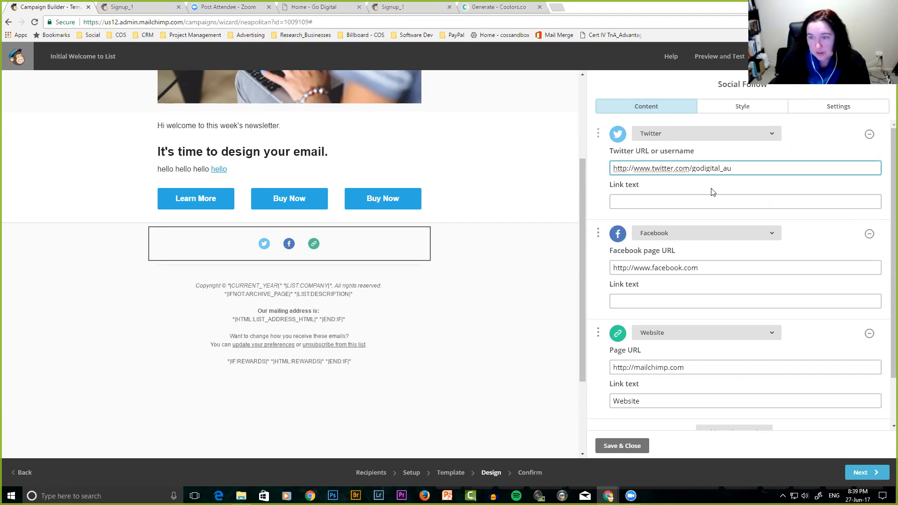
left_click(705, 269)
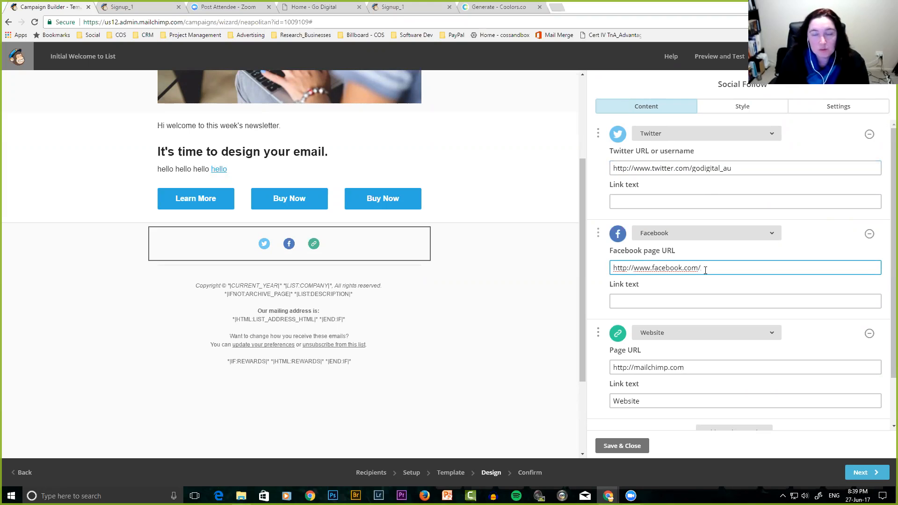
In a new tab, open the Go Digital Free Online Business Training Facebook group and copy its URL.
left_click(558, 6)
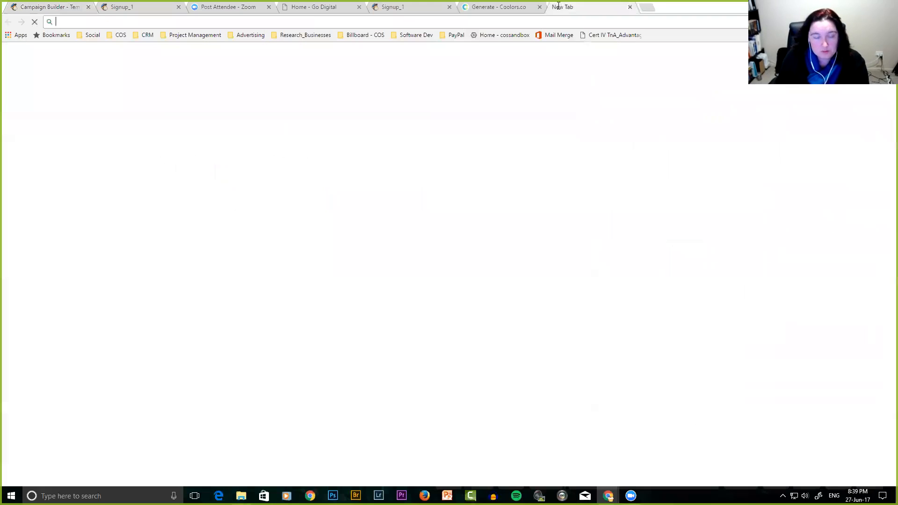
type("facebook.com")
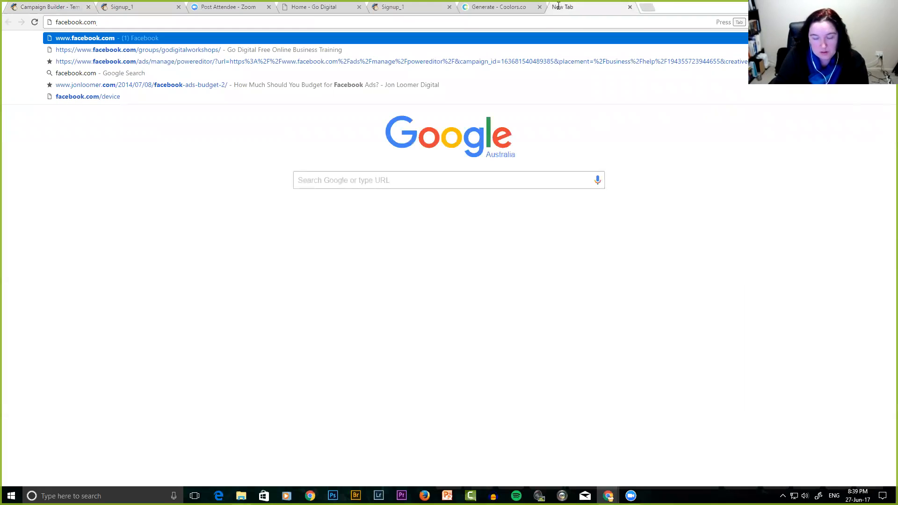
key("Return")
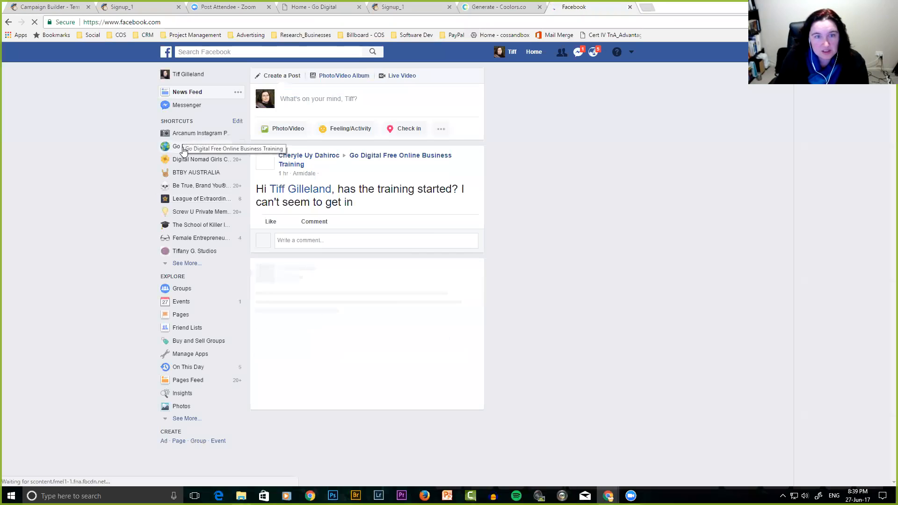
left_click(182, 146)
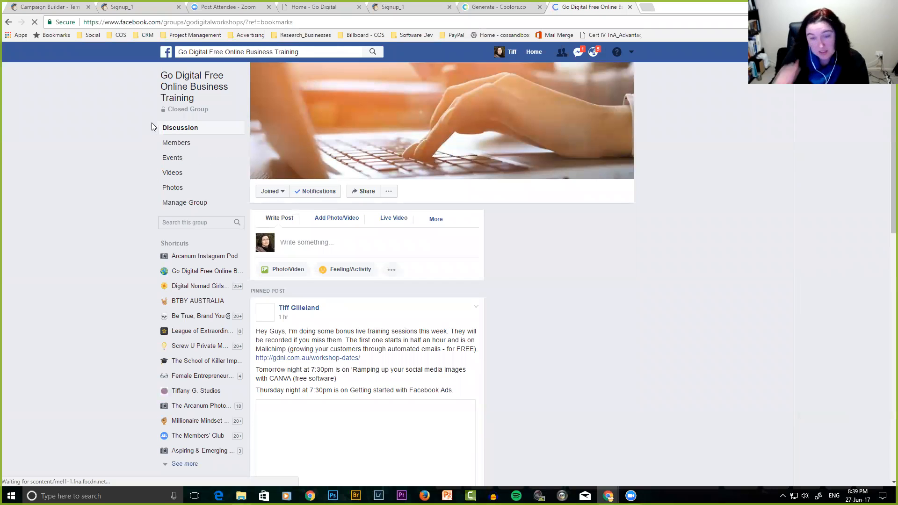
left_click(302, 22)
key("ctrl+c")
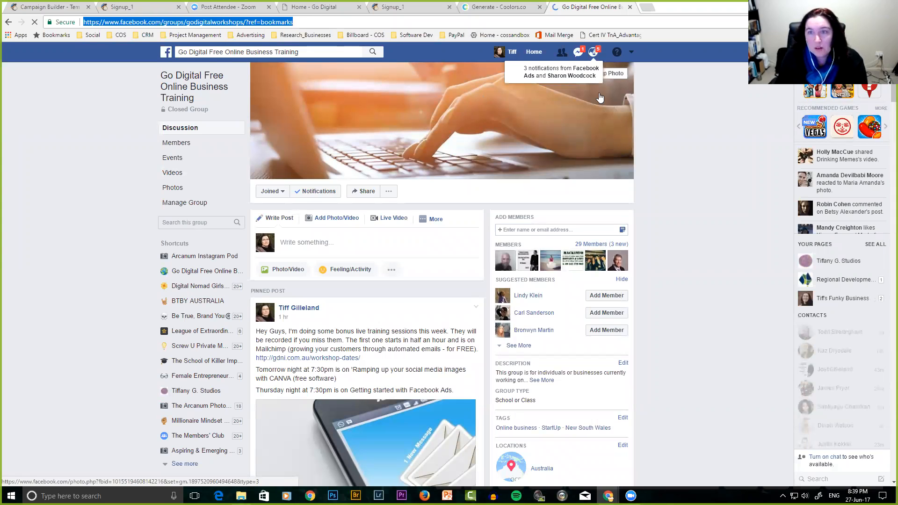
left_click(36, 8)
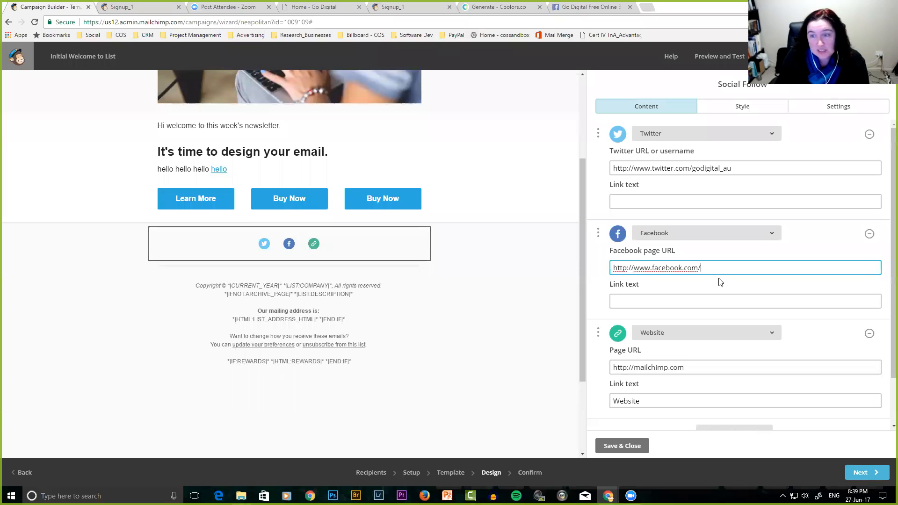
Set the Facebook link to the group URL and the website link to gdni.com.au, then view Style.
left_click_drag(705, 268, 602, 274)
key("ctrl+v")
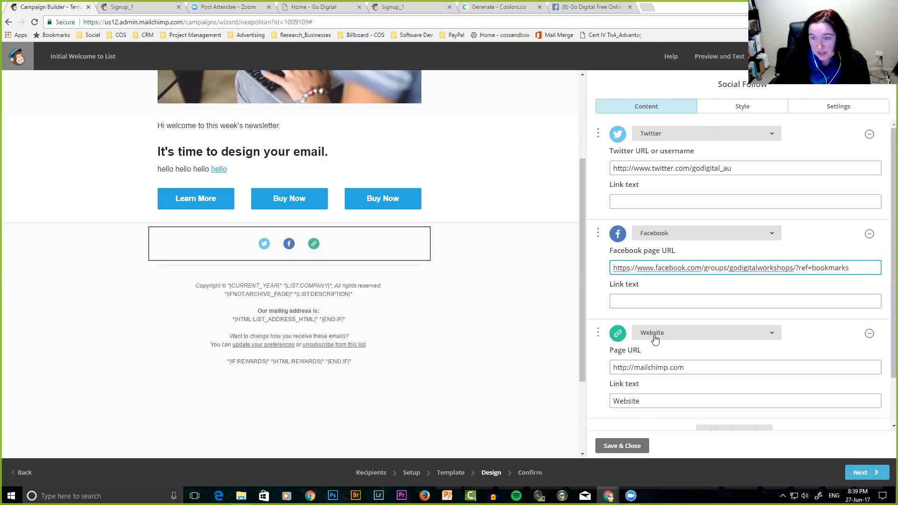
left_click_drag(690, 370, 582, 369)
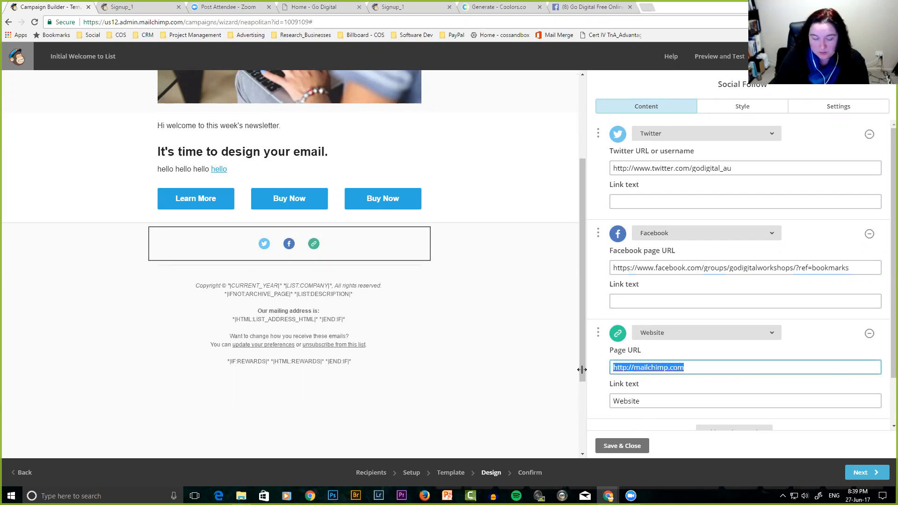
type("w")
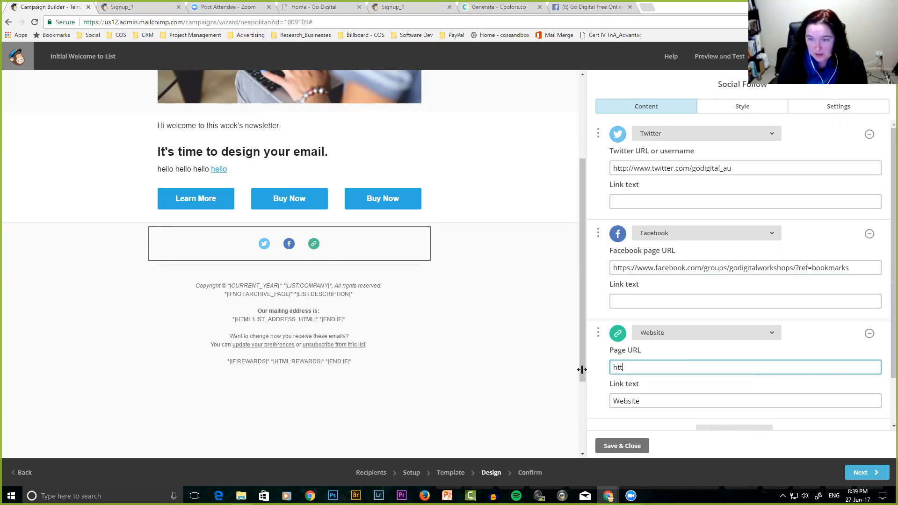
type("ttp://gdni.com.au")
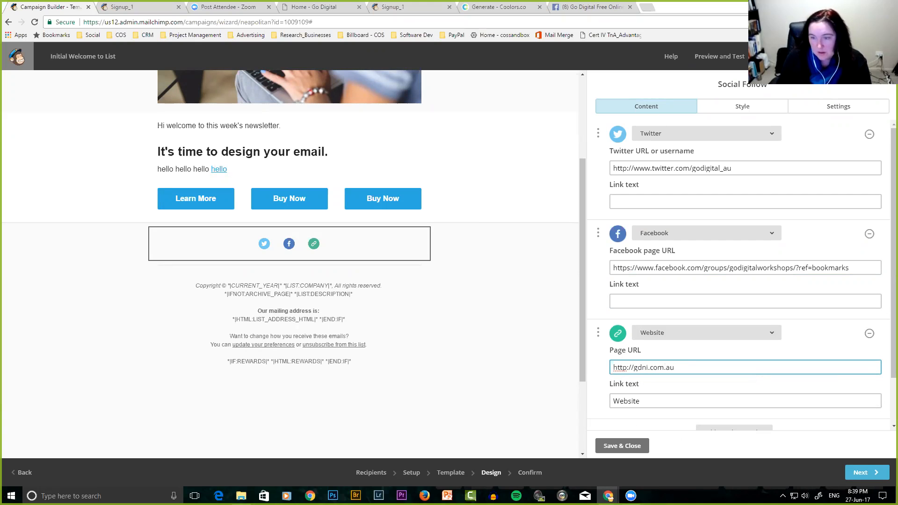
left_click(623, 446)
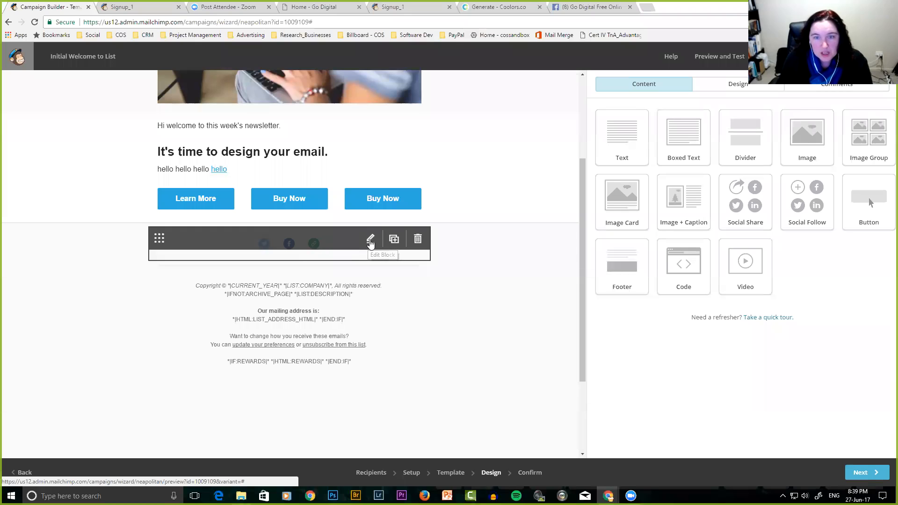
left_click(371, 241)
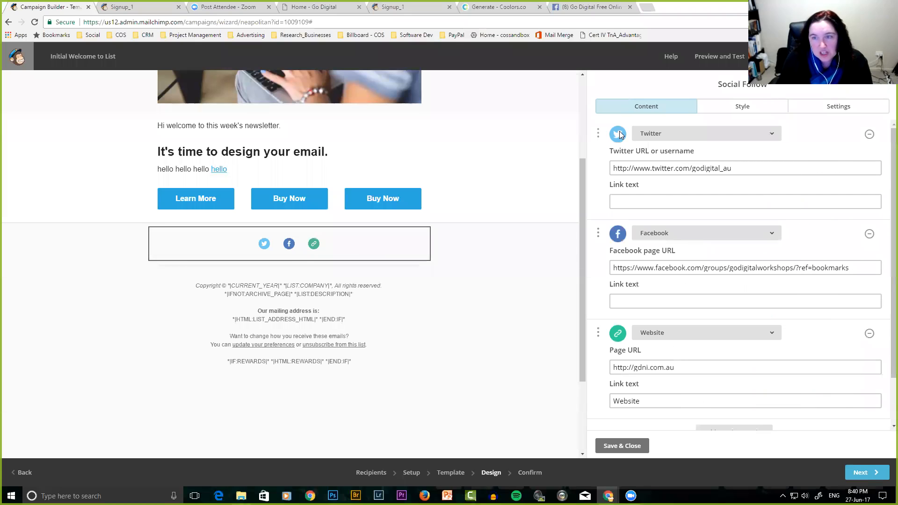
left_click(743, 108)
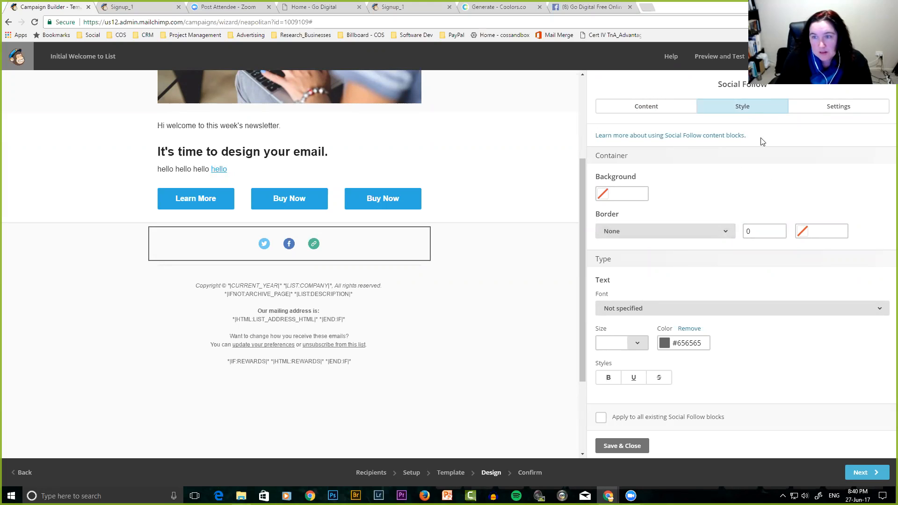
Choose the grey circle icon style for the social follow links.
left_click(835, 108)
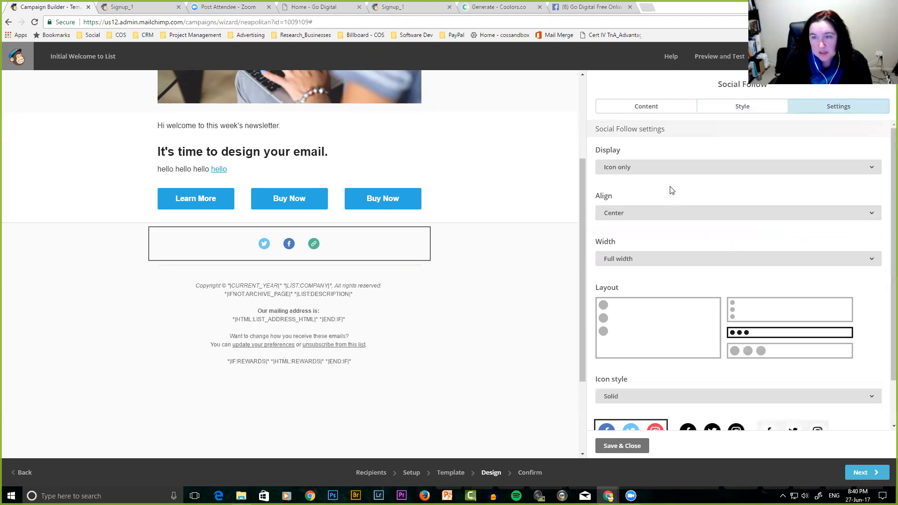
left_click(709, 172)
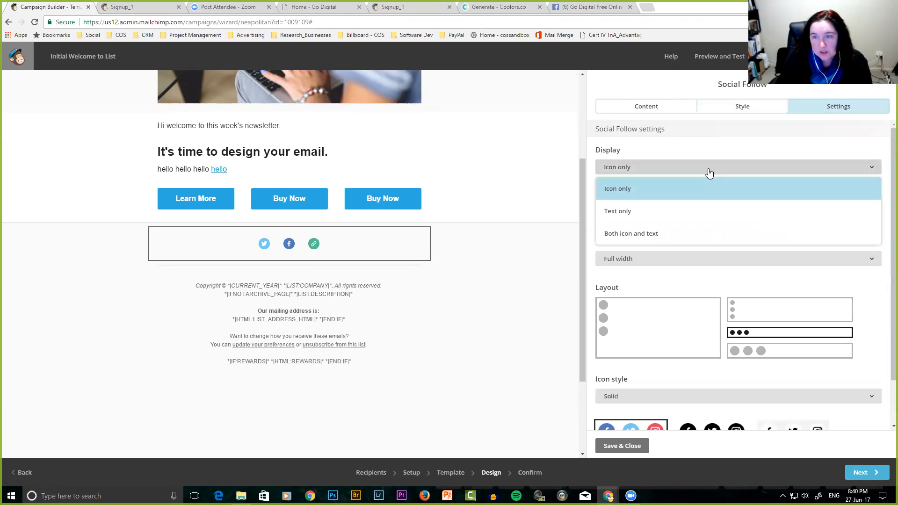
left_click(709, 172)
left_click(657, 174)
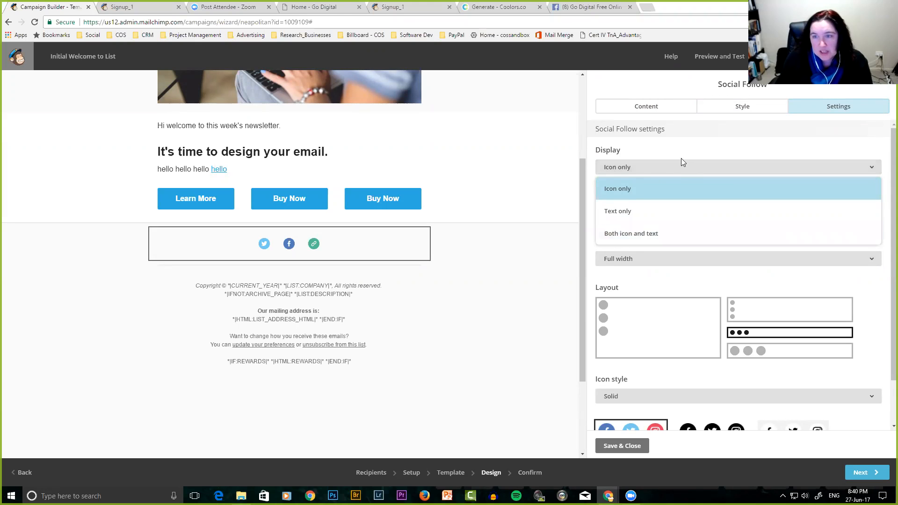
left_click(637, 234)
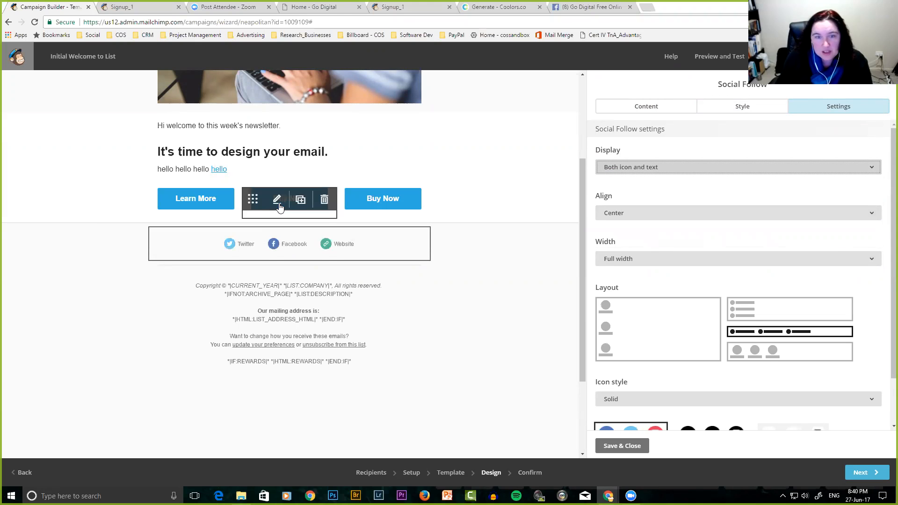
scroll(760, 243, "down", 1)
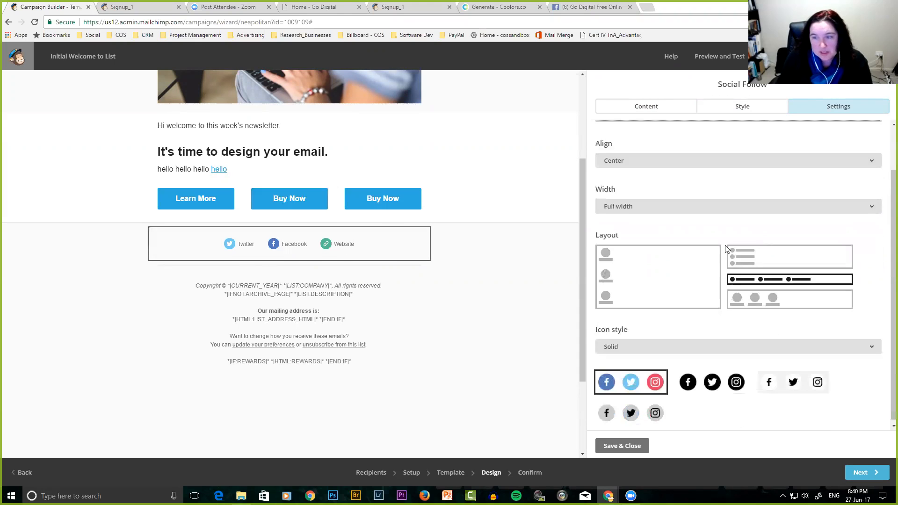
left_click(719, 389)
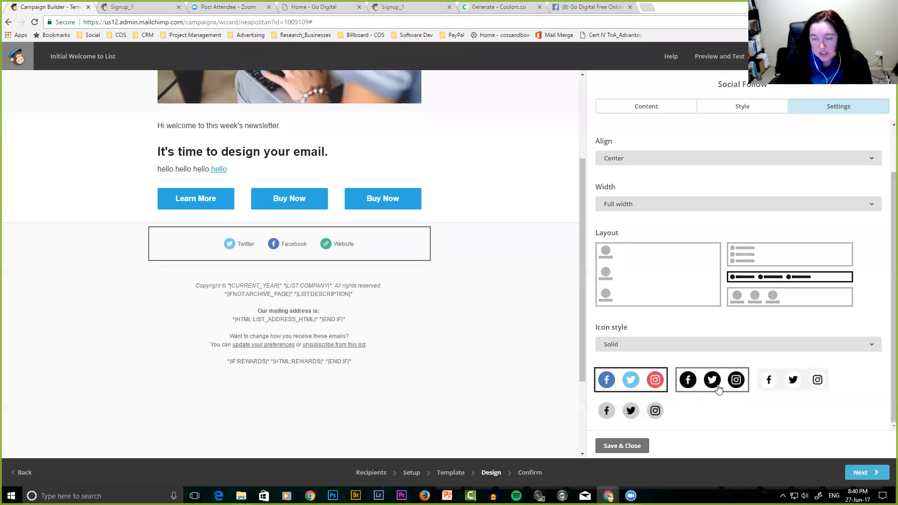
left_click(789, 388)
left_click(636, 412)
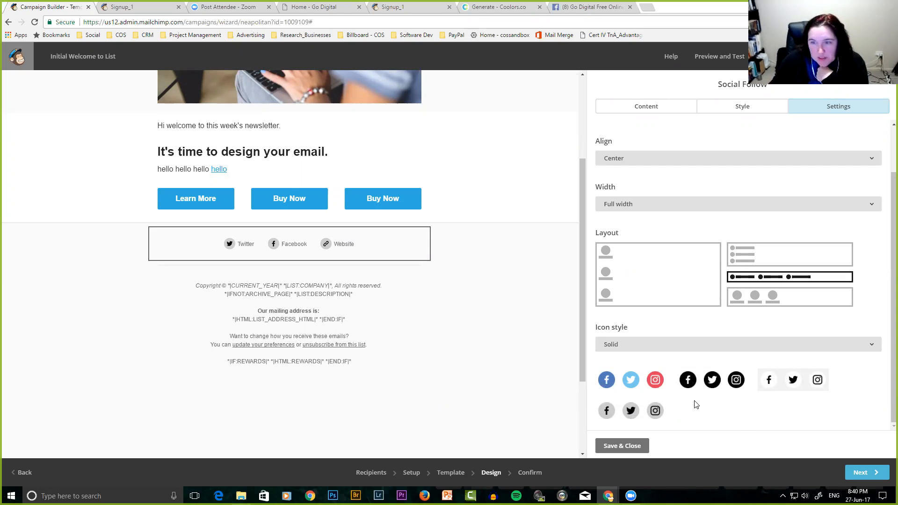
Lay the social links out in one horizontal row, set them to icons only, and save.
left_click(625, 277)
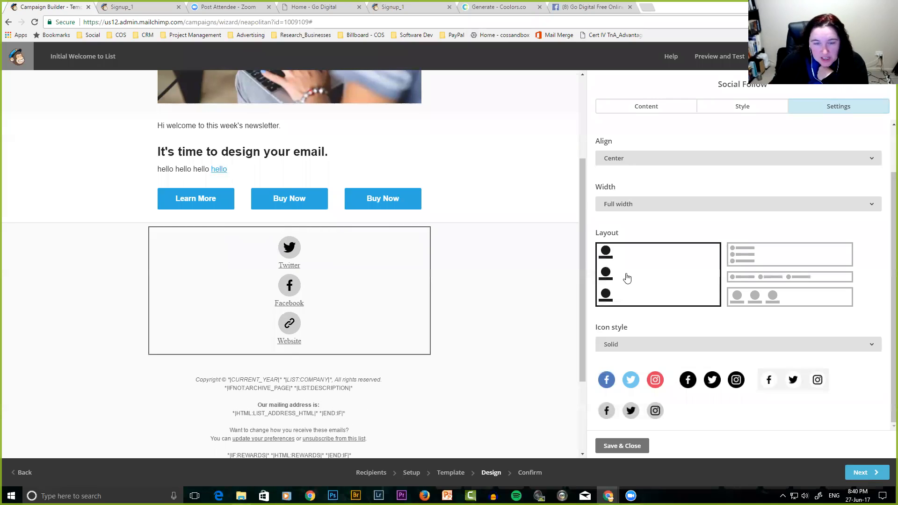
left_click(769, 255)
left_click(768, 277)
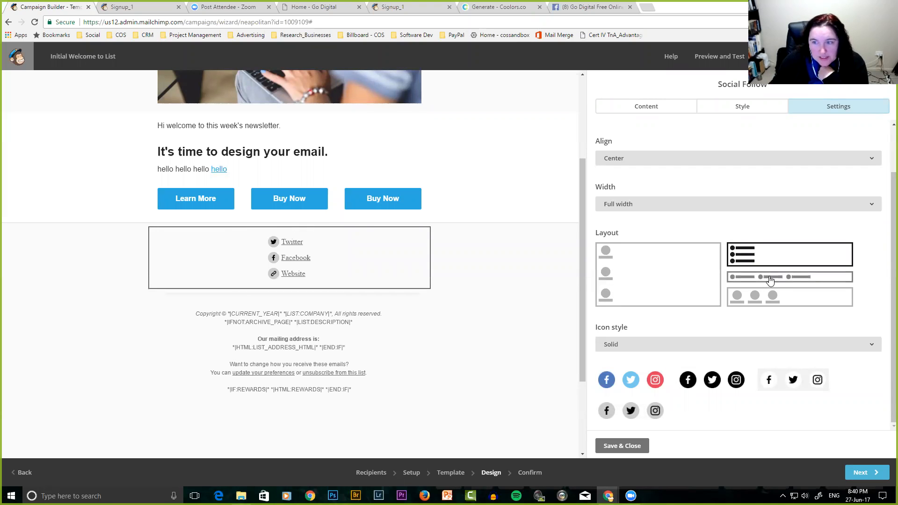
left_click(774, 304)
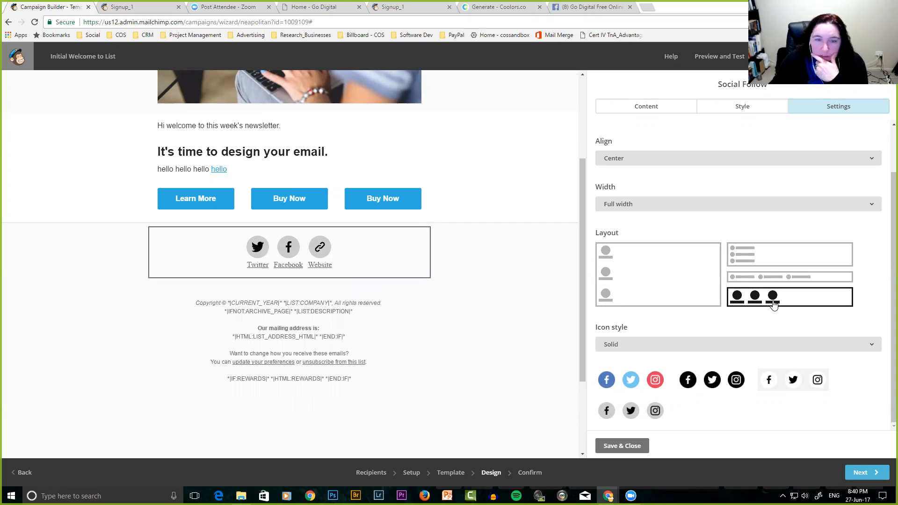
scroll(723, 164, "up", 2)
left_click(726, 167)
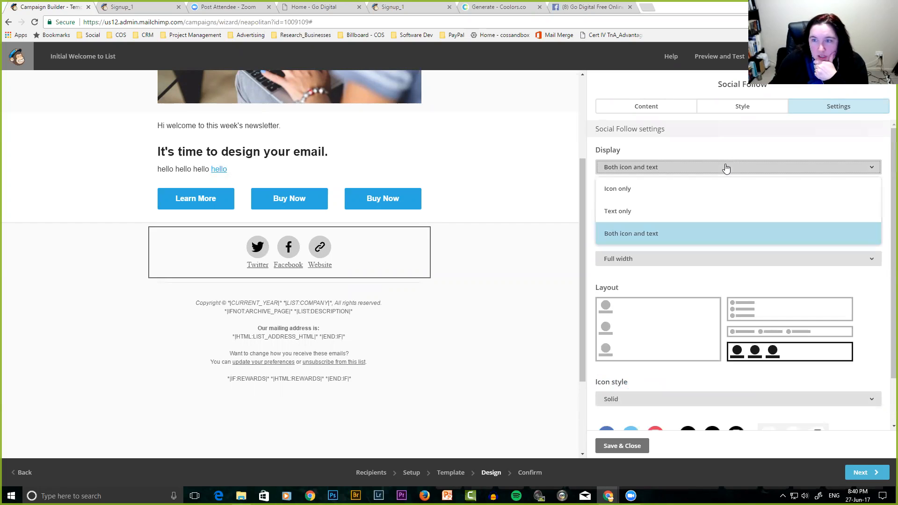
left_click(630, 188)
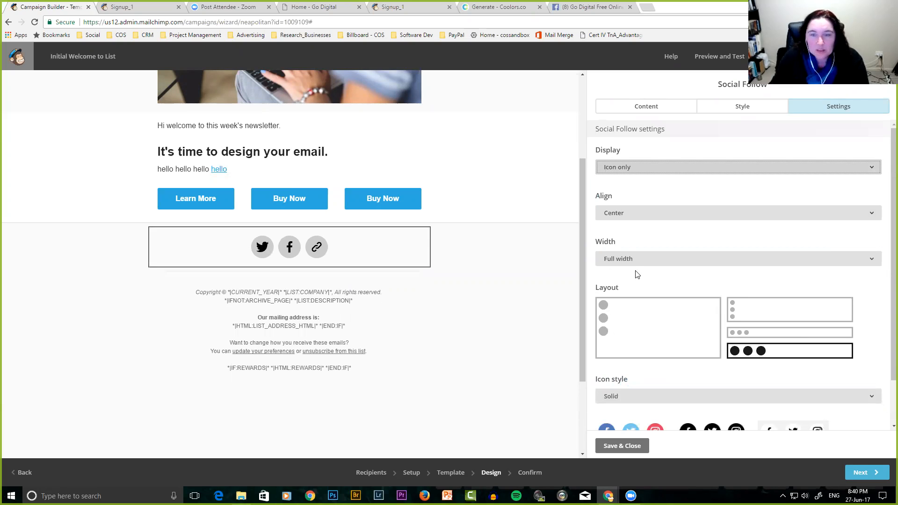
left_click(623, 445)
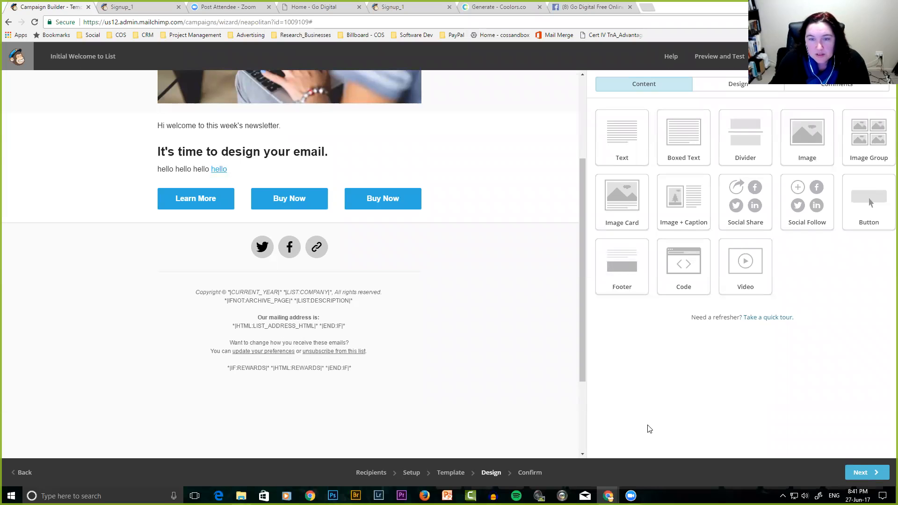
Drag an Image block into the left column above the Learn More button and close its editor.
scroll(473, 354, "up", 3)
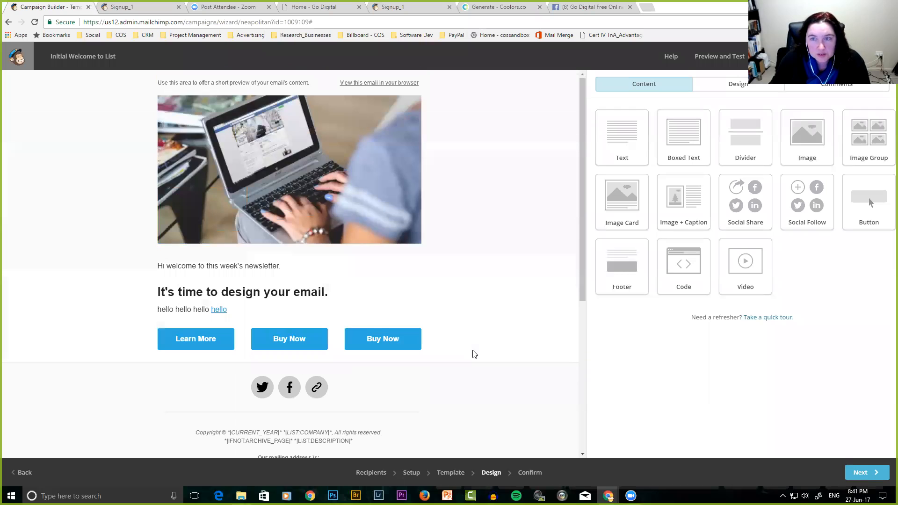
scroll(487, 349, "down", 5)
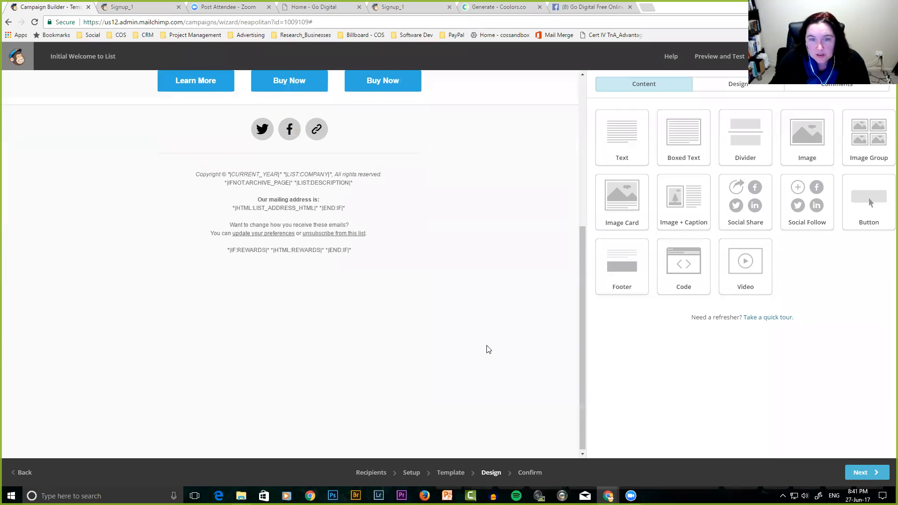
scroll(488, 350, "up", 5)
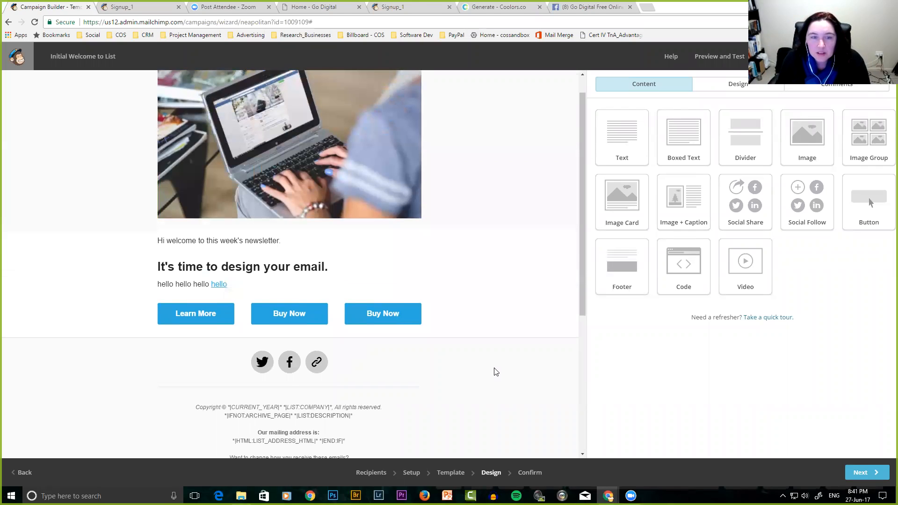
scroll(496, 372, "up", 1)
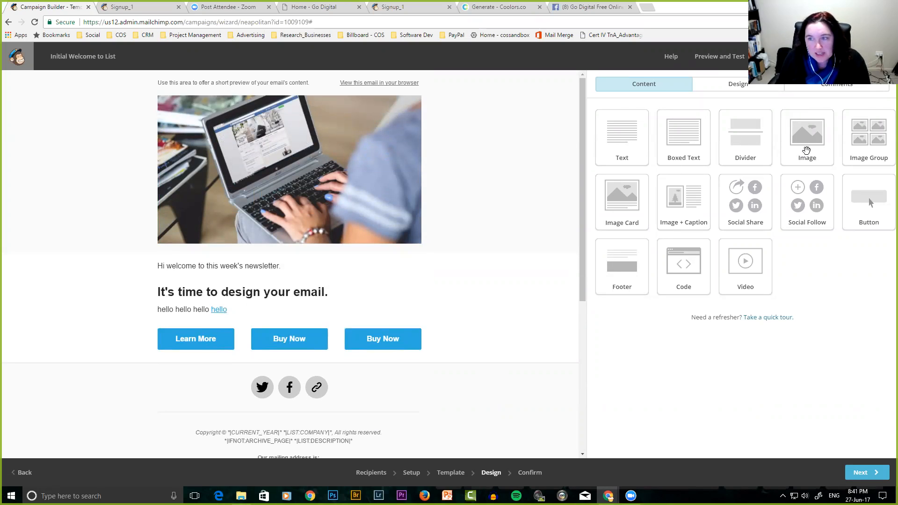
left_click_drag(793, 136, 169, 343)
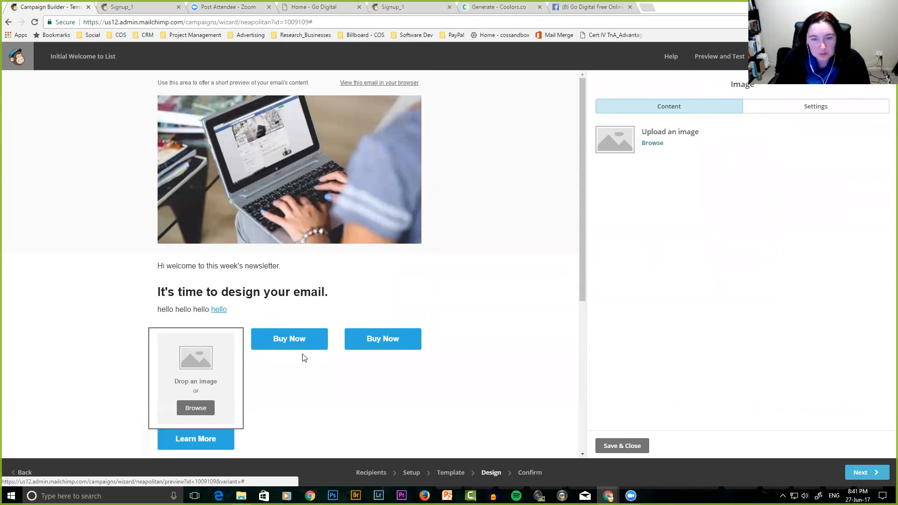
mouse_move(303, 358)
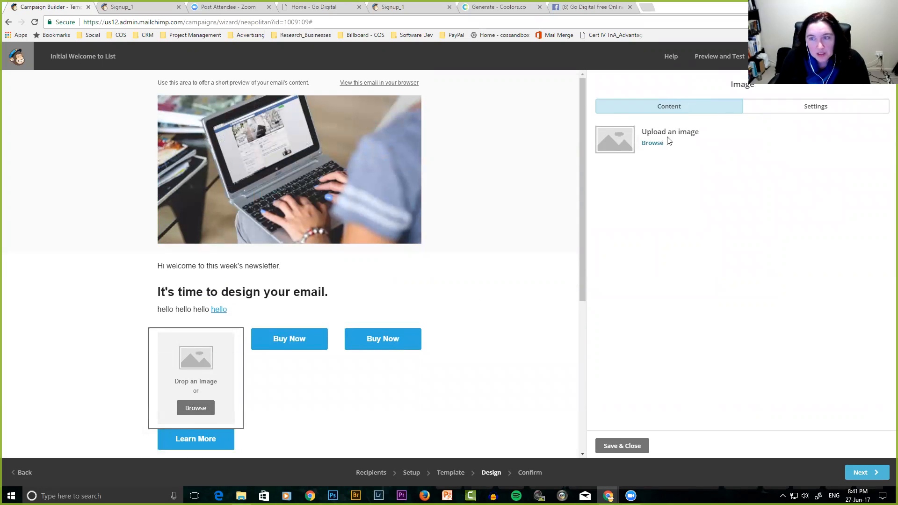
left_click(634, 446)
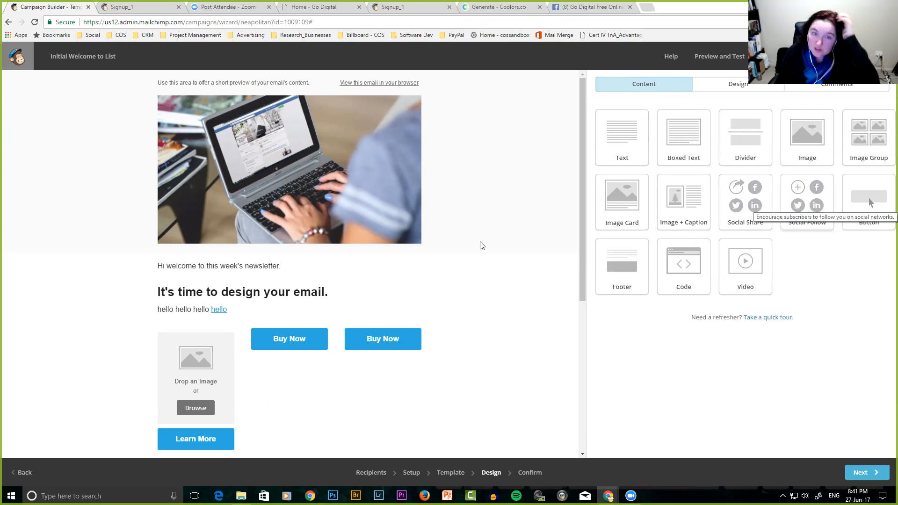
mouse_move(382, 348)
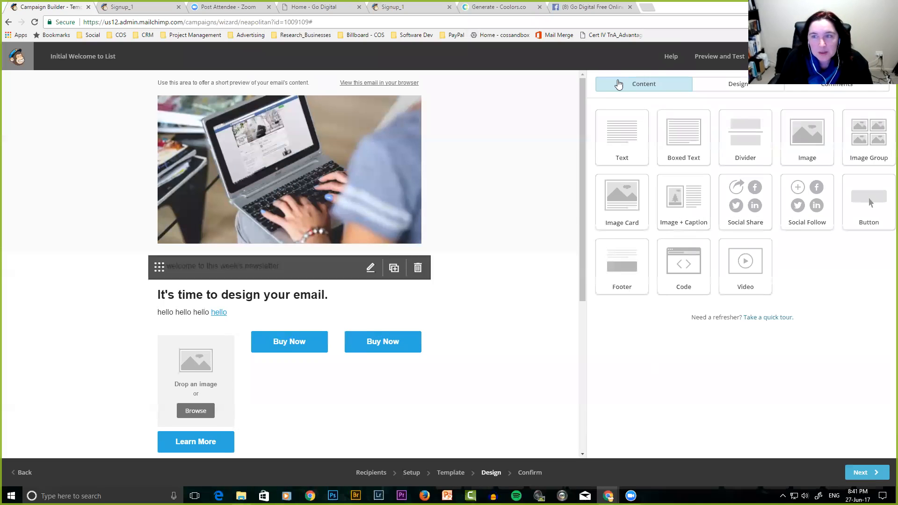
left_click(708, 56)
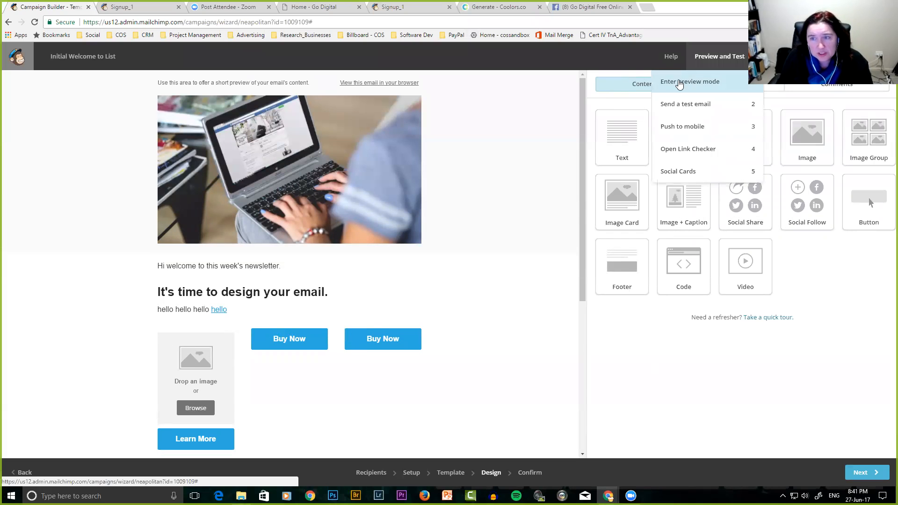
left_click(700, 83)
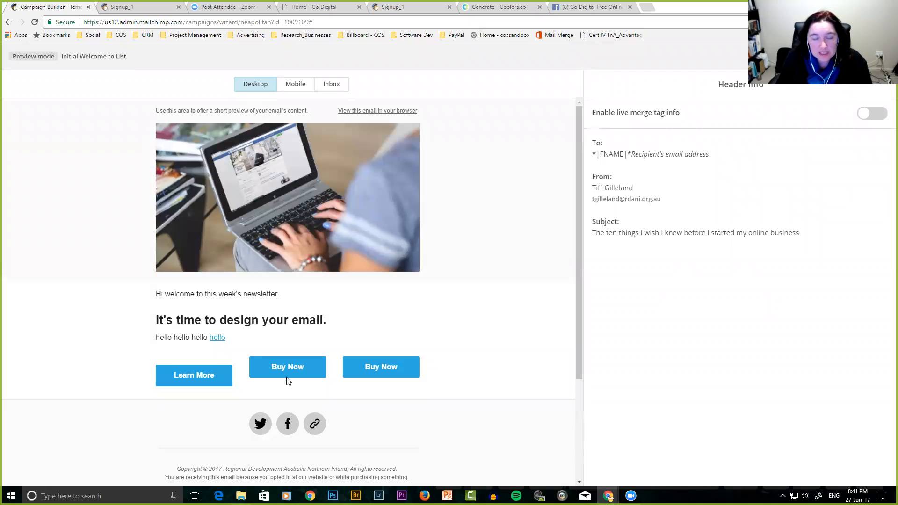
left_click(295, 87)
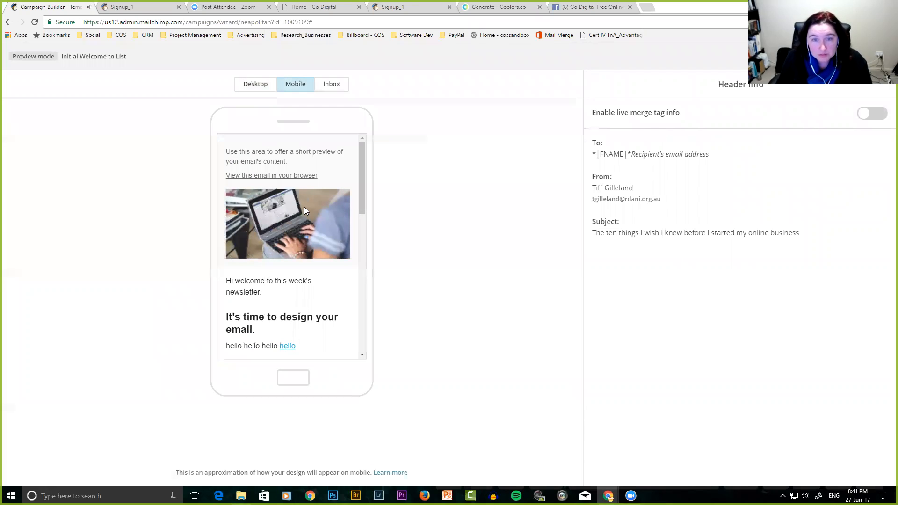
left_click(332, 88)
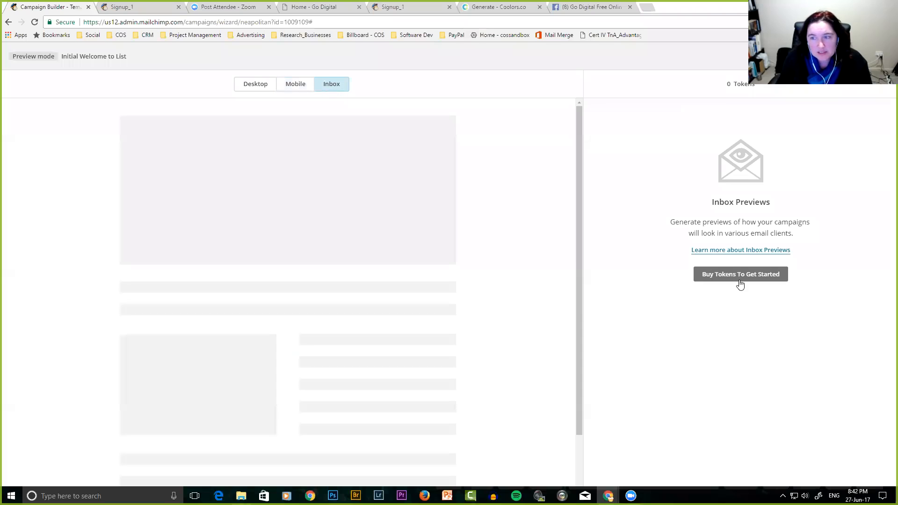
left_click(259, 88)
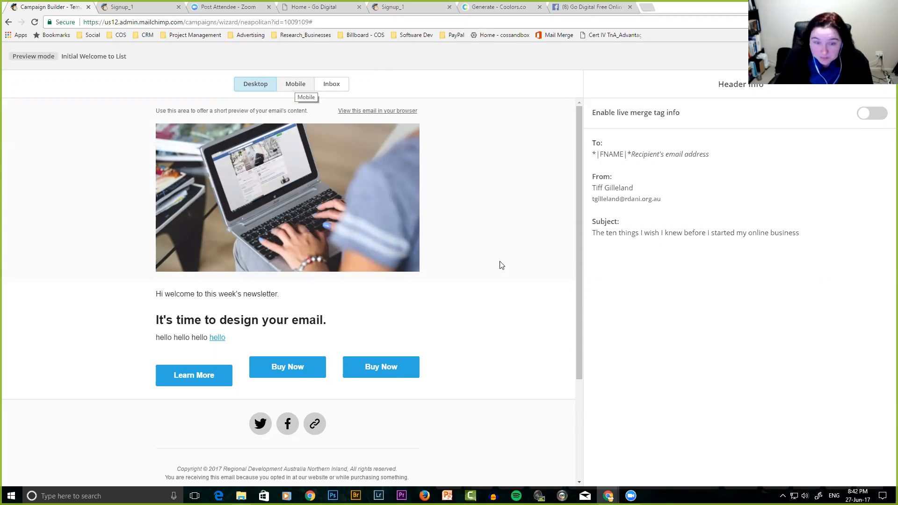
scroll(511, 286, "down", 3)
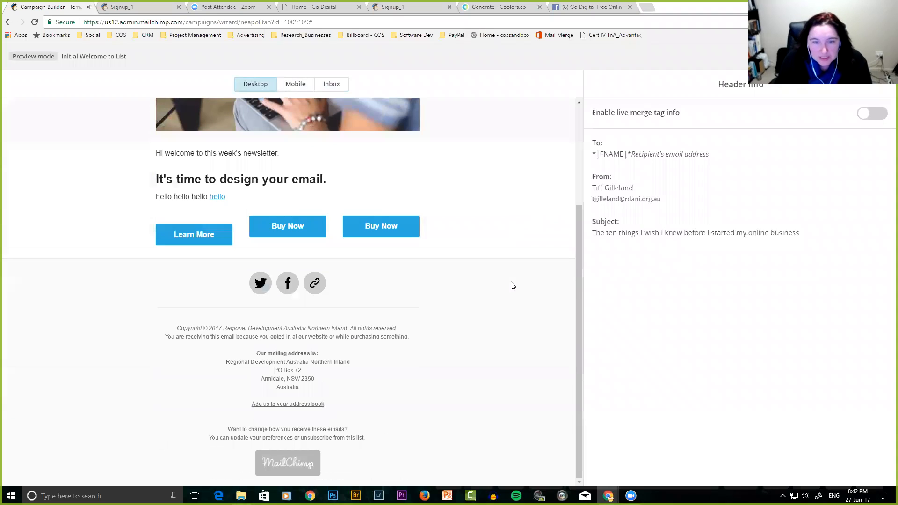
scroll(512, 285, "up", 3)
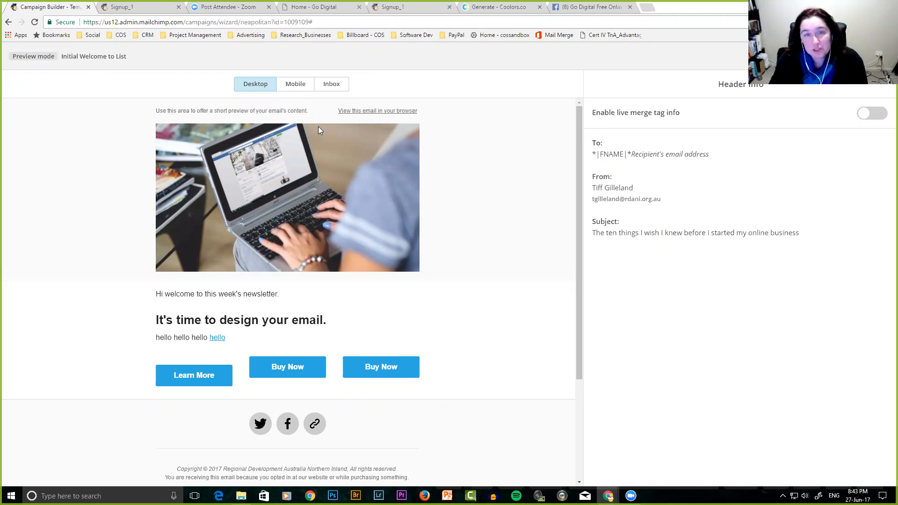
left_click(881, 56)
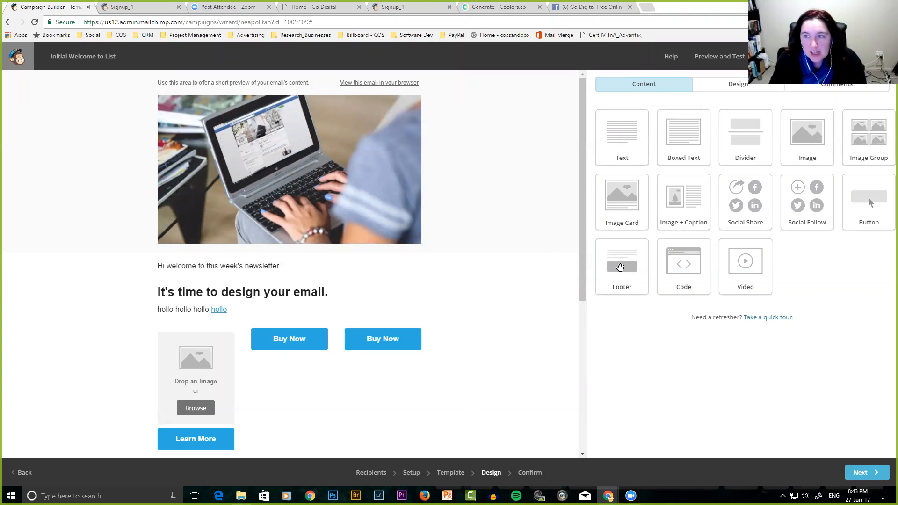
Start a test email from Preview and Test, cancel it unsent, and continue to Confirm.
left_click(741, 68)
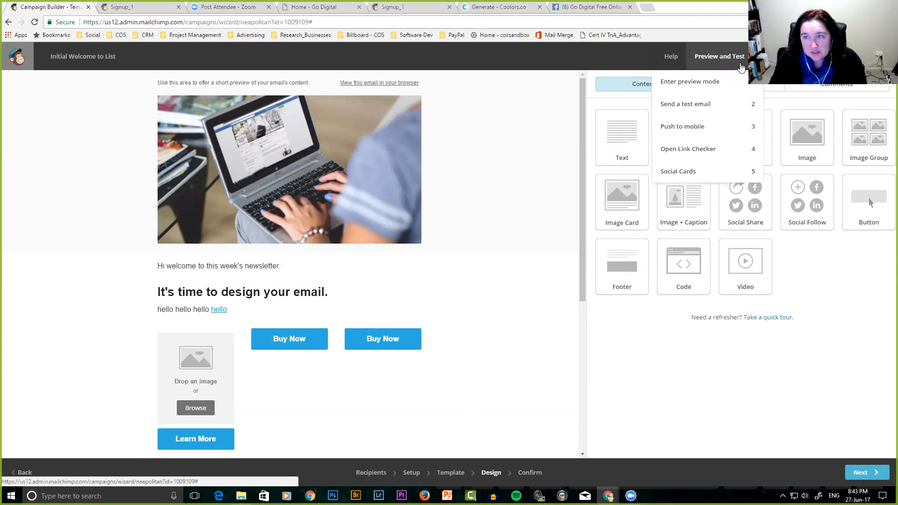
left_click(690, 109)
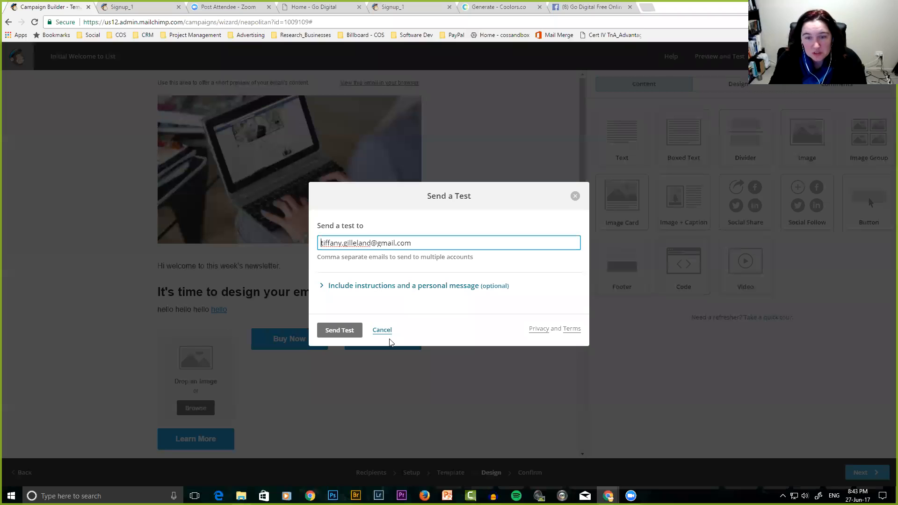
left_click(381, 332)
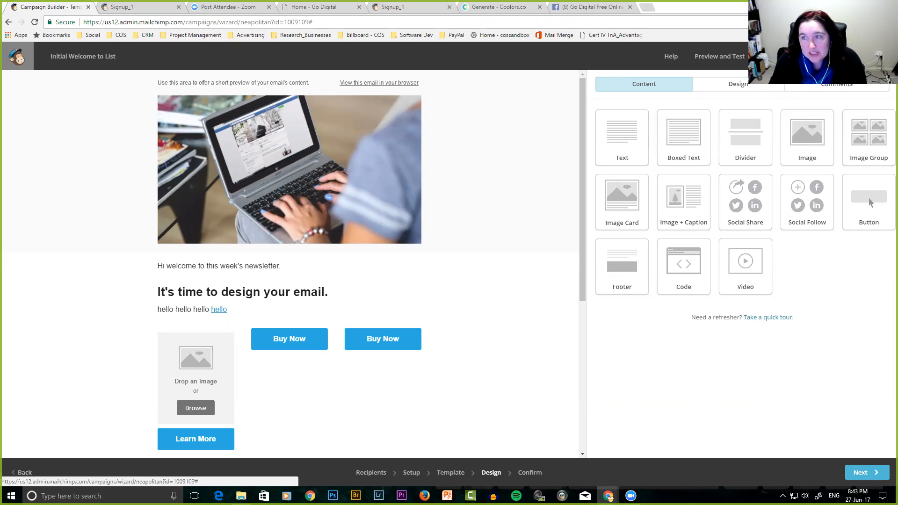
left_click(871, 474)
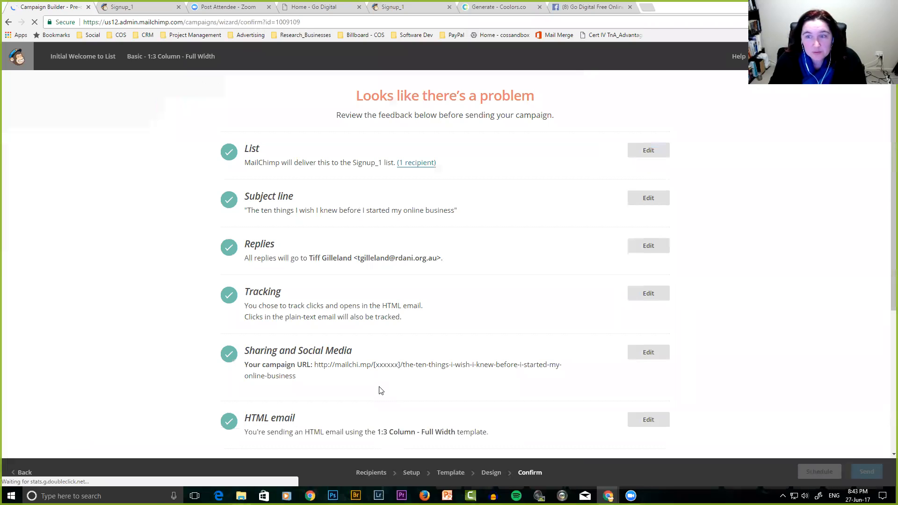
scroll(494, 305, "down", 1)
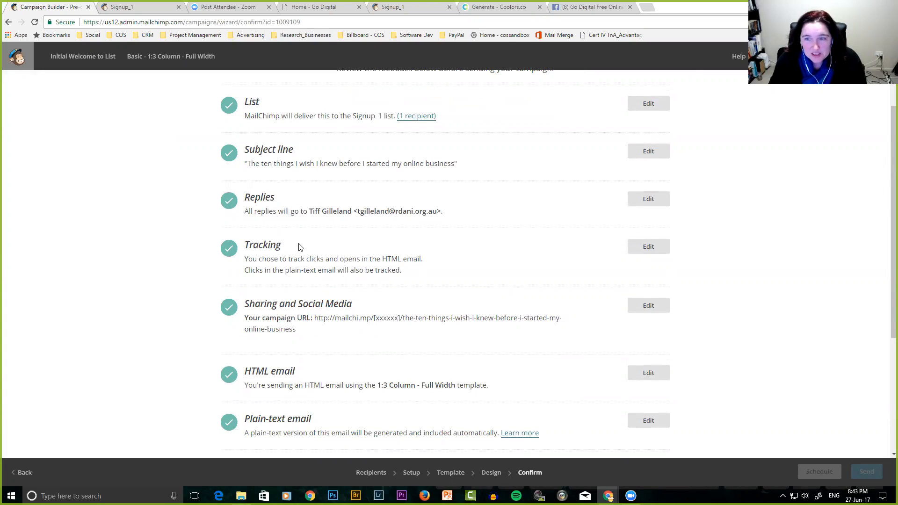
scroll(310, 248, "down", 2)
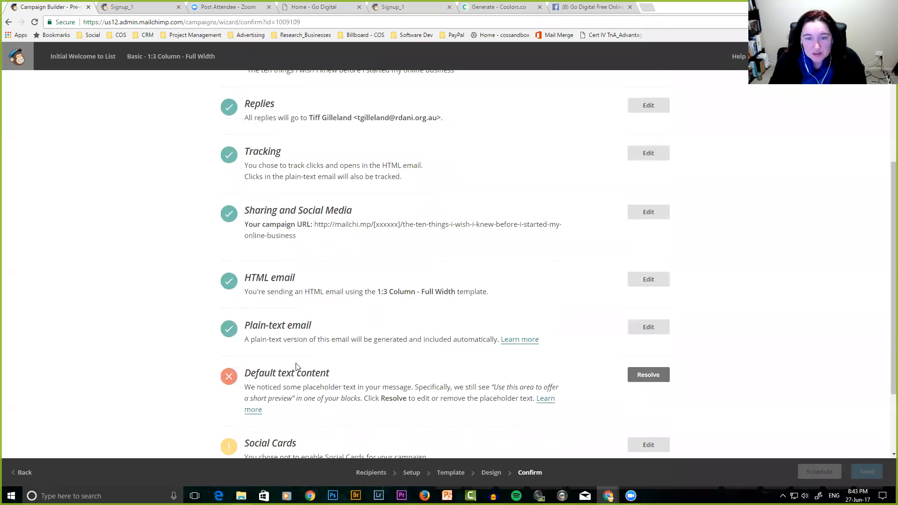
scroll(296, 363, "down", 2)
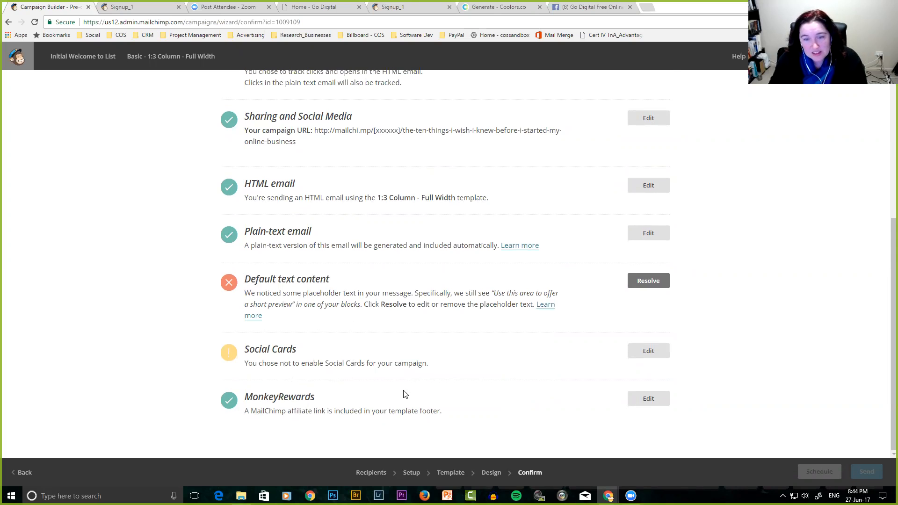
Toggle customized Social Cards on and back off, then save the setting.
left_click(645, 351)
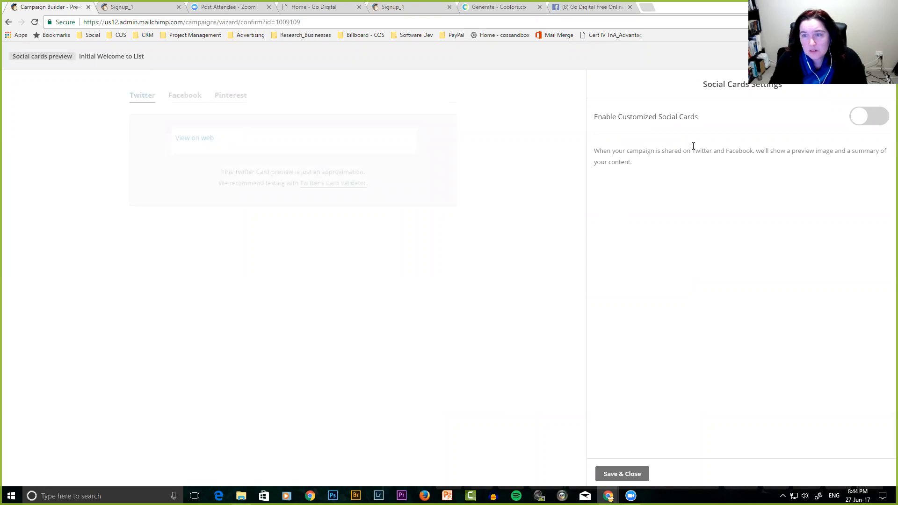
left_click(868, 117)
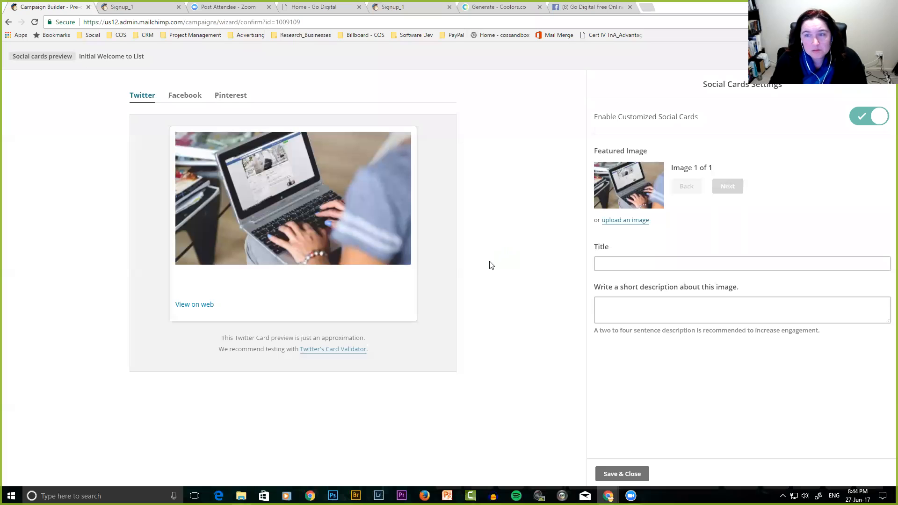
left_click(858, 117)
left_click(622, 473)
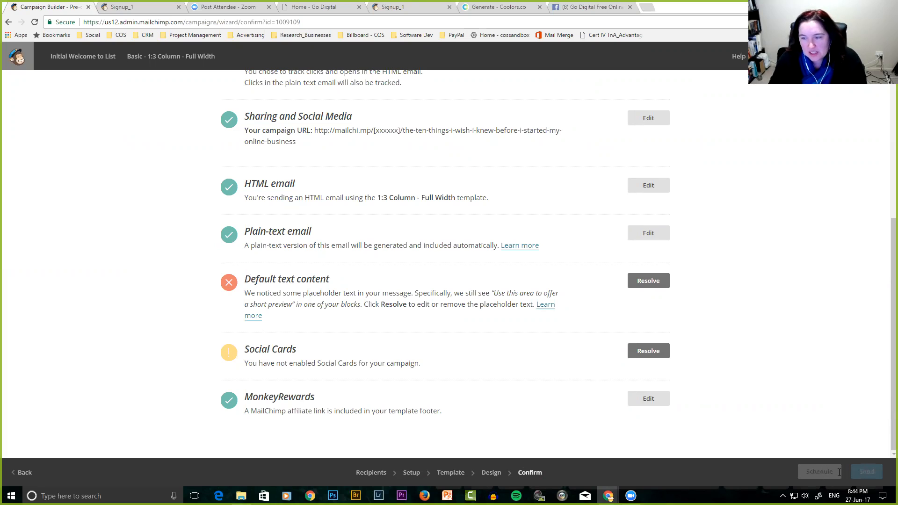
Step back through Recipients and Setup to Confirm, then resolve the Default text content warning.
scroll(547, 401, "up", 5)
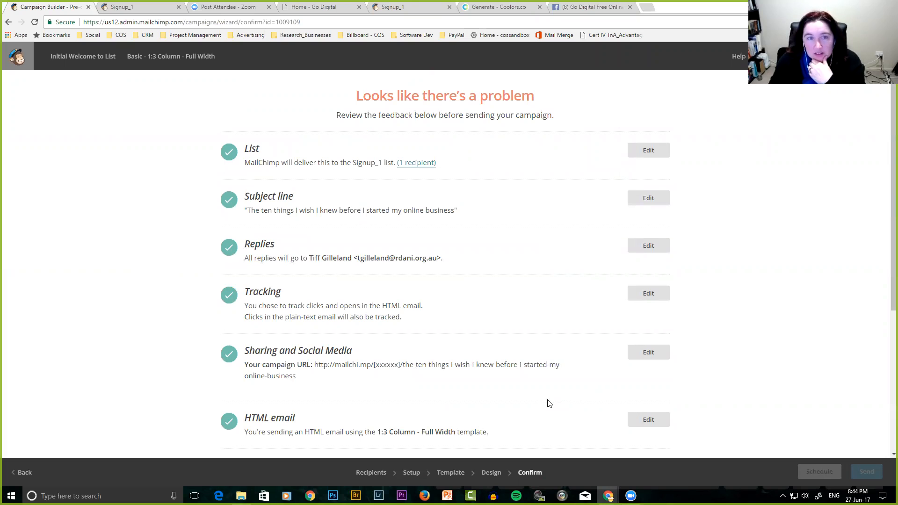
scroll(547, 403, "down", 5)
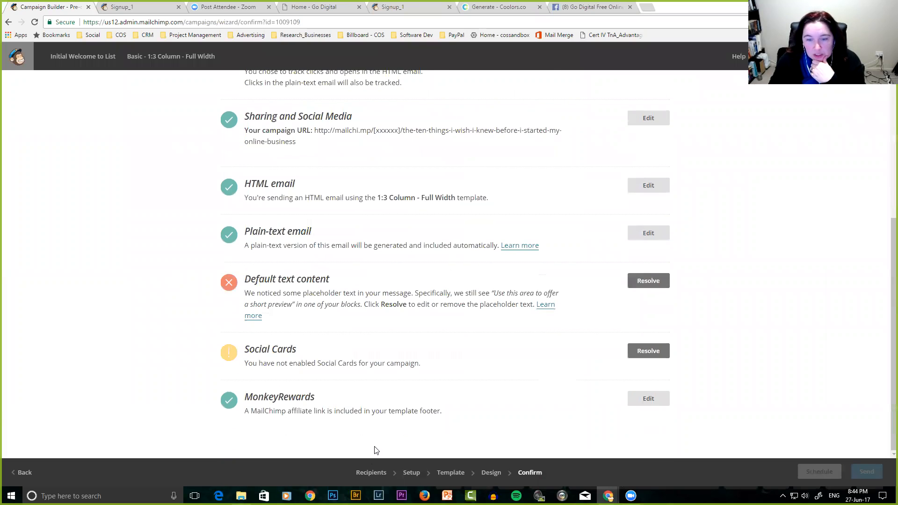
left_click(371, 473)
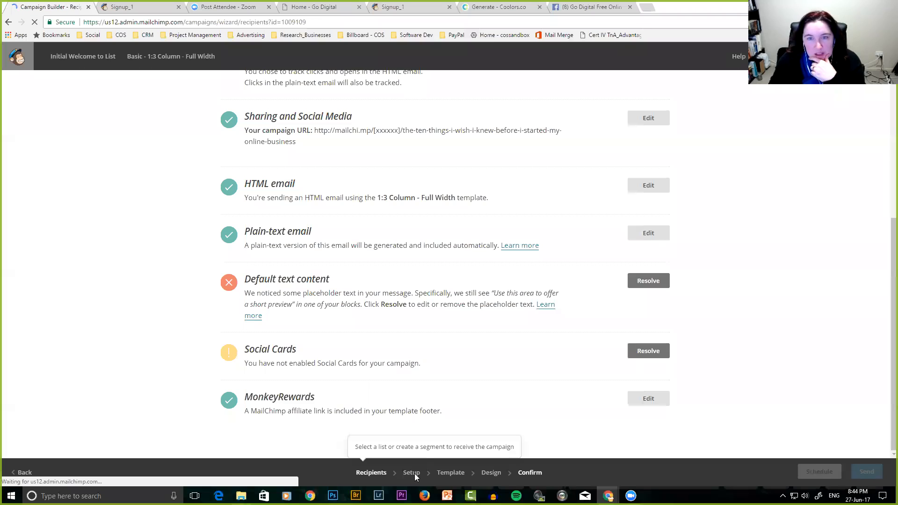
left_click(414, 474)
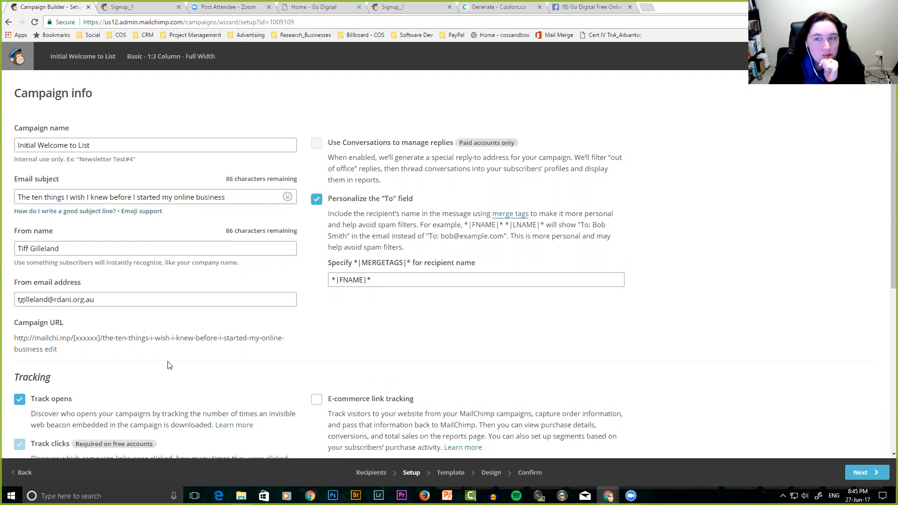
scroll(169, 363, "down", 6)
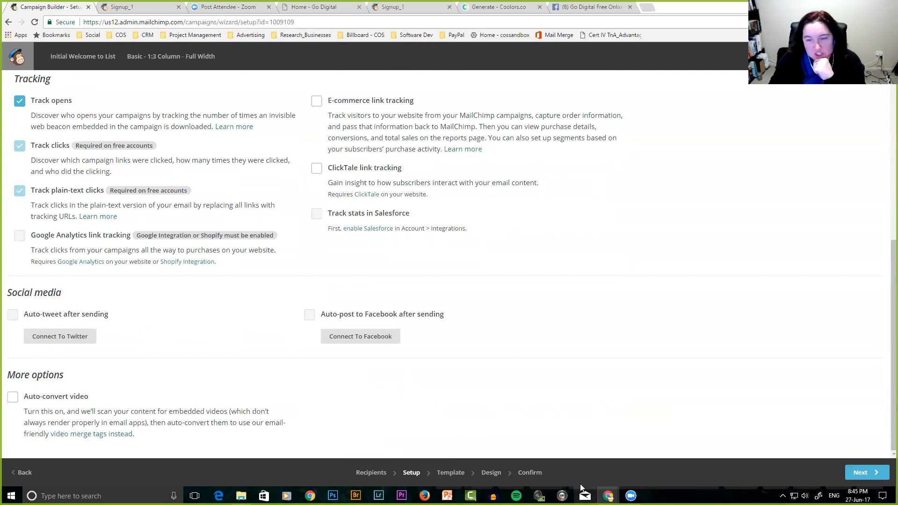
left_click(530, 472)
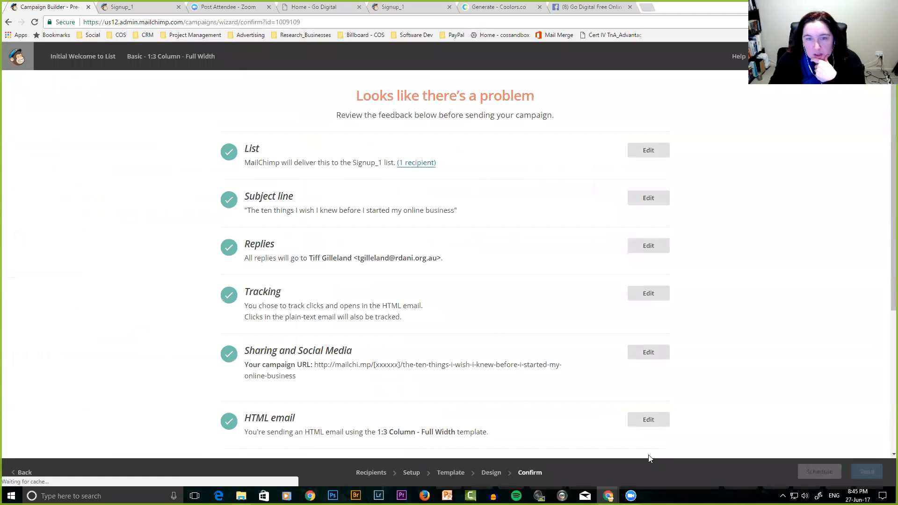
scroll(484, 329, "down", 5)
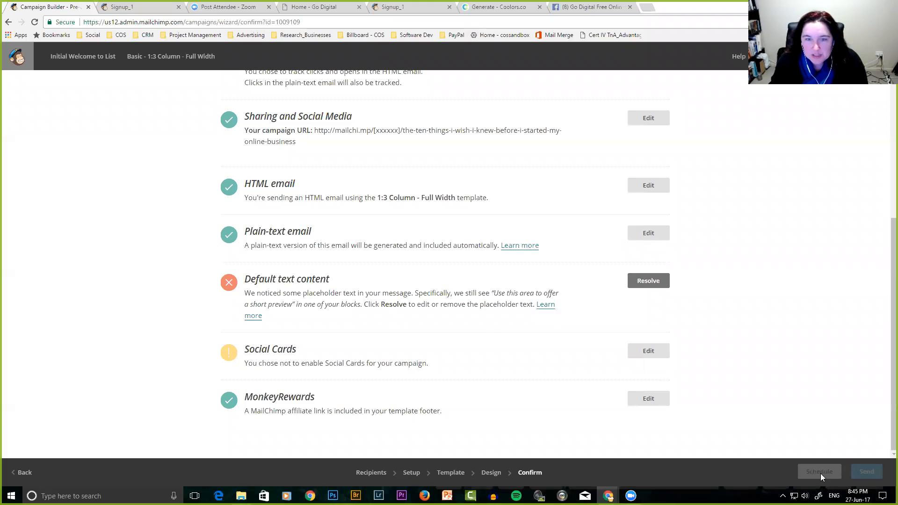
left_click(645, 284)
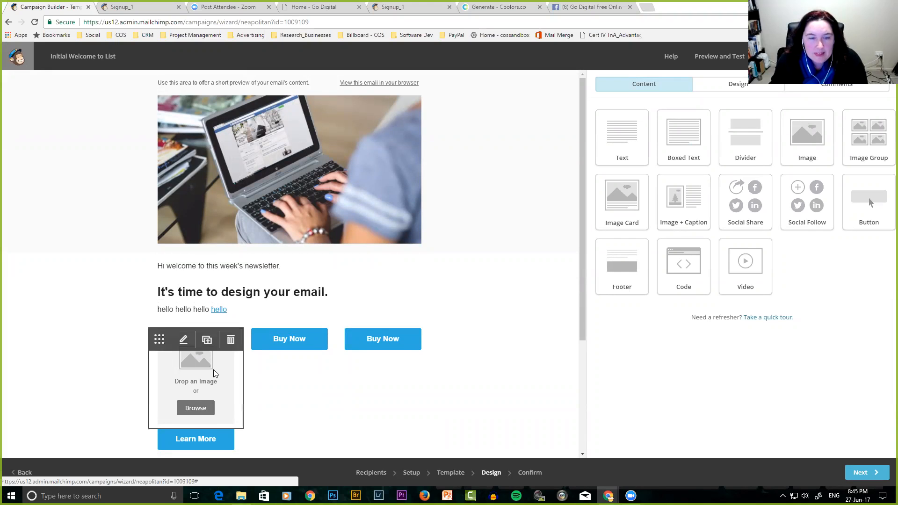
scroll(214, 370, "down", 4)
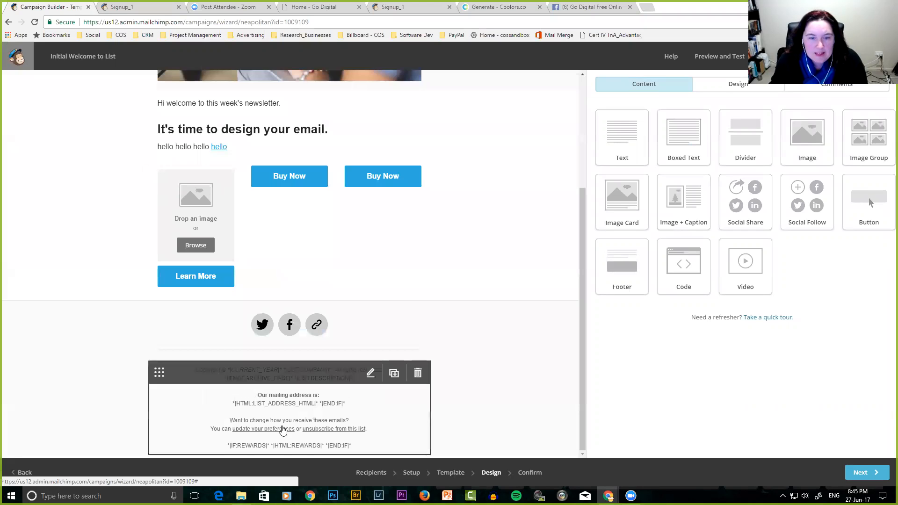
scroll(297, 433, "up", 3)
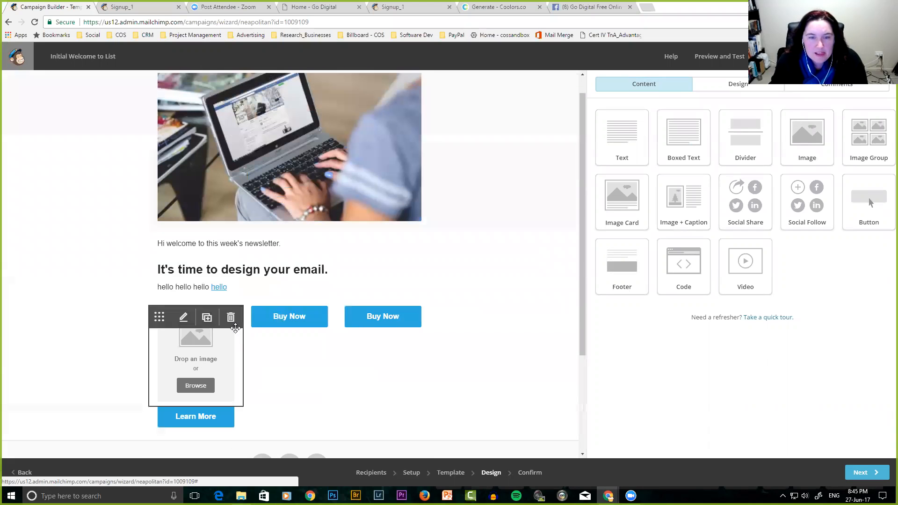
scroll(197, 284, "up", 1)
Delete the heading text from the email's text block and save the block.
left_click(371, 292)
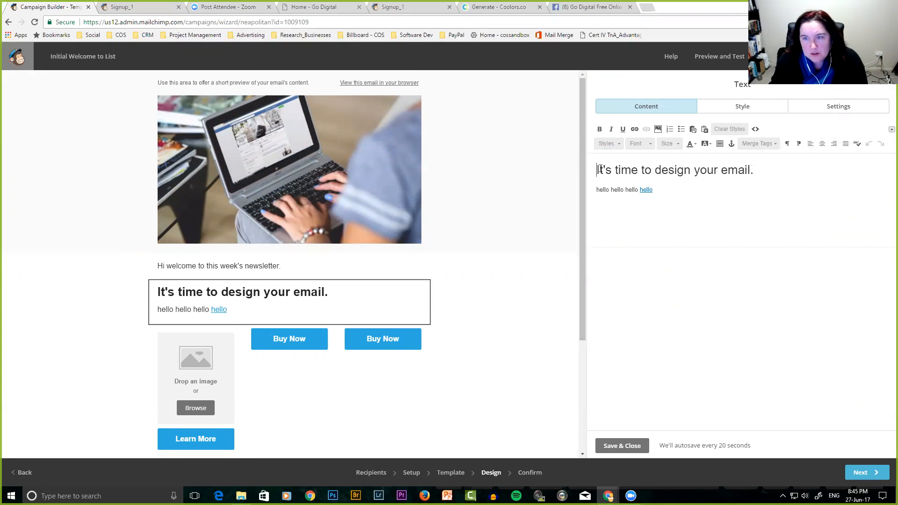
left_click_drag(599, 169, 789, 162)
key("Delete")
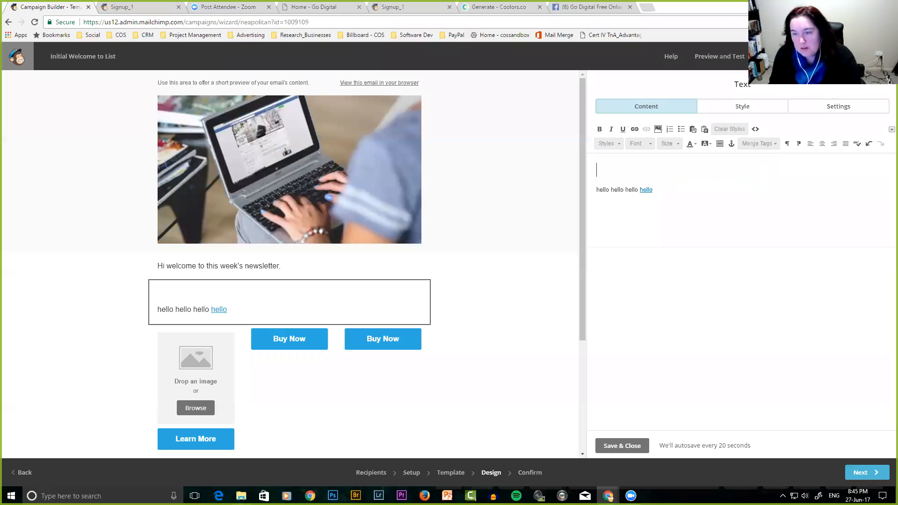
left_click(631, 447)
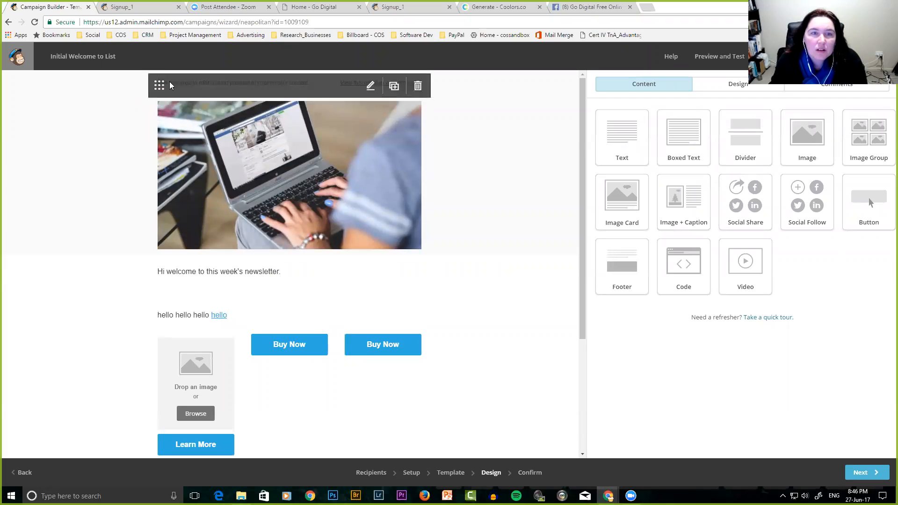
Replace the placeholder preview text with 'This week I show you how to use Mailchimp' and save.
left_click(371, 86)
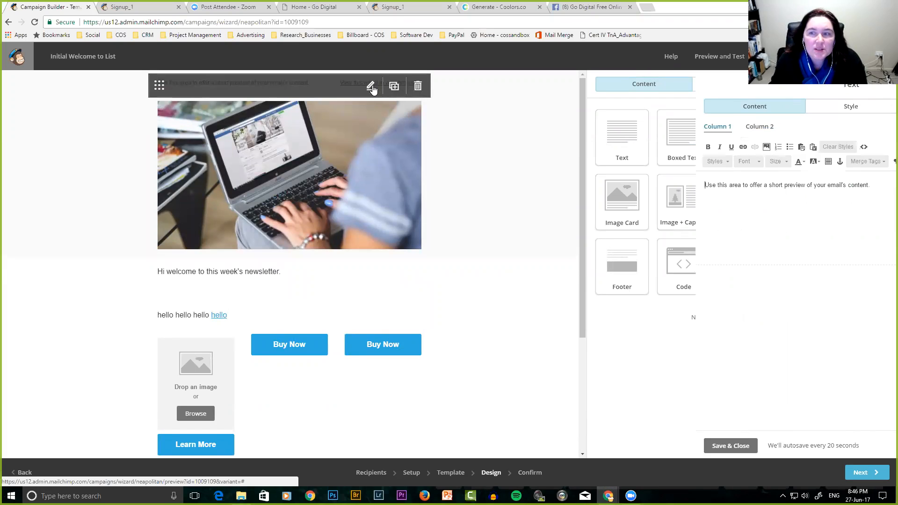
left_click_drag(595, 185, 764, 176)
type("This wekk")
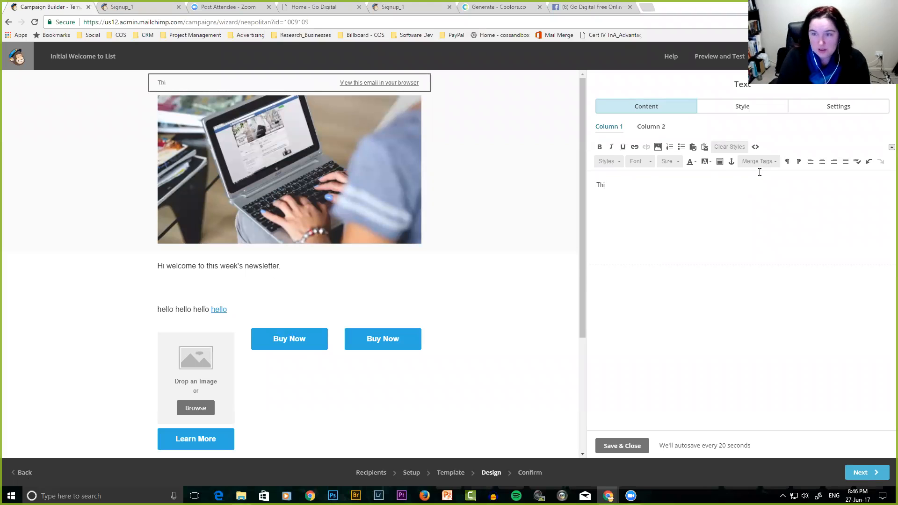
key("BackSpace")
key("BackSpace")
type("e")
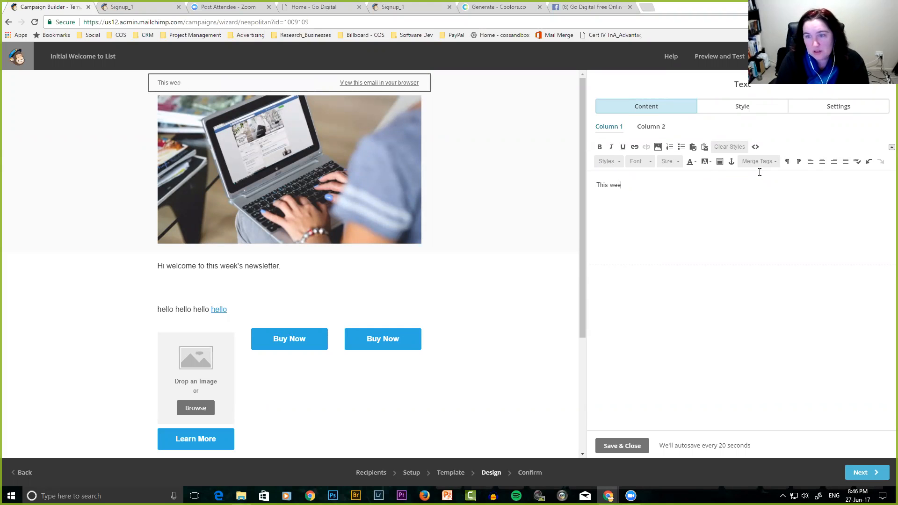
type("k I show yo")
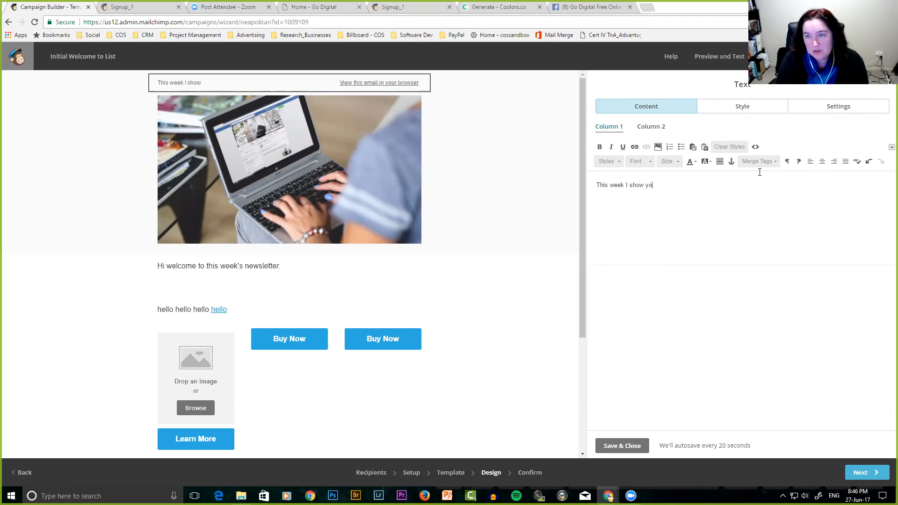
type("u how to use Mailchimp")
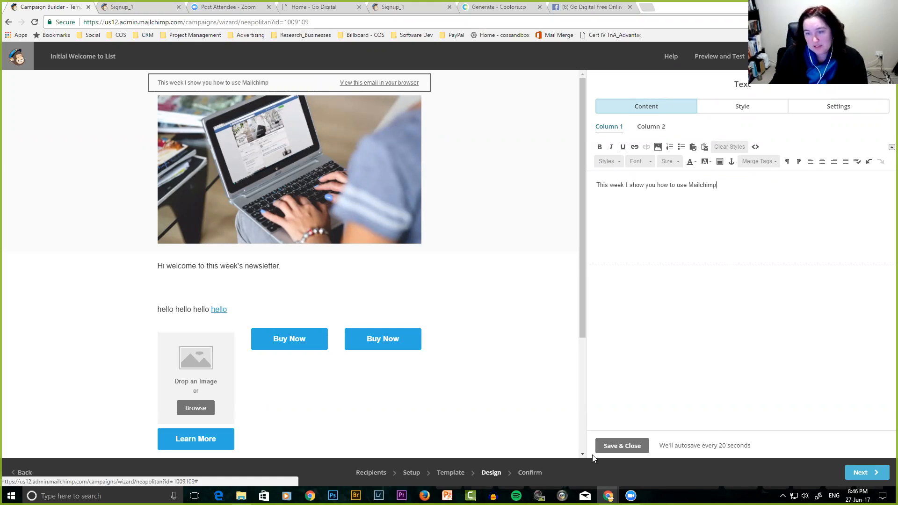
left_click(616, 446)
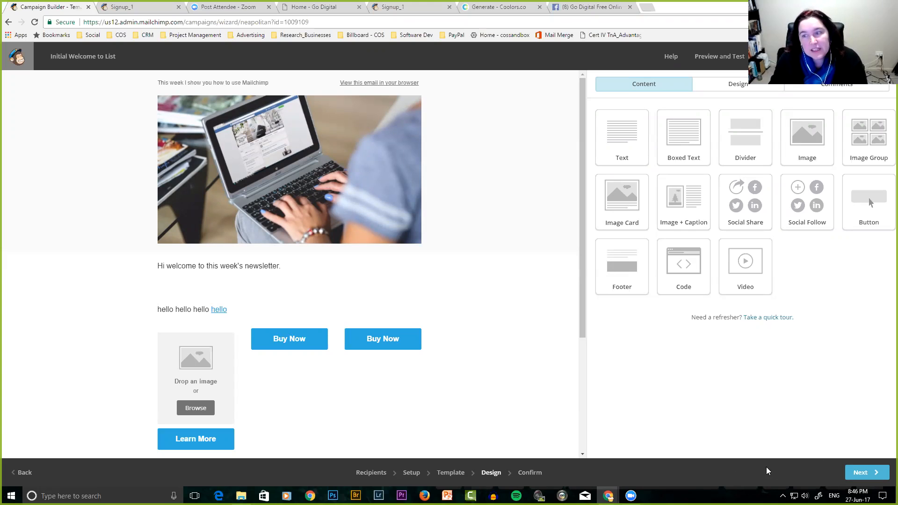
Go to the Confirm checklist and check the 9 PM schedule option, but cancel without scheduling.
left_click(861, 473)
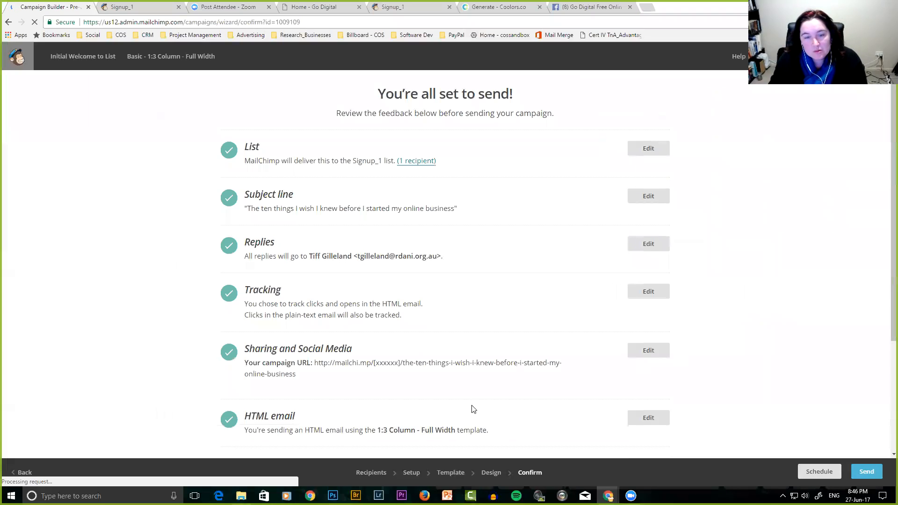
scroll(473, 408, "down", 4)
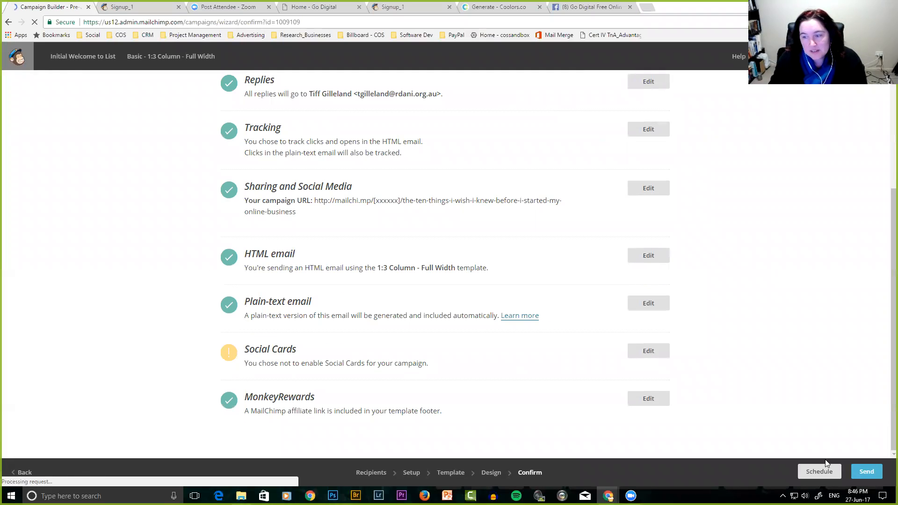
left_click(816, 472)
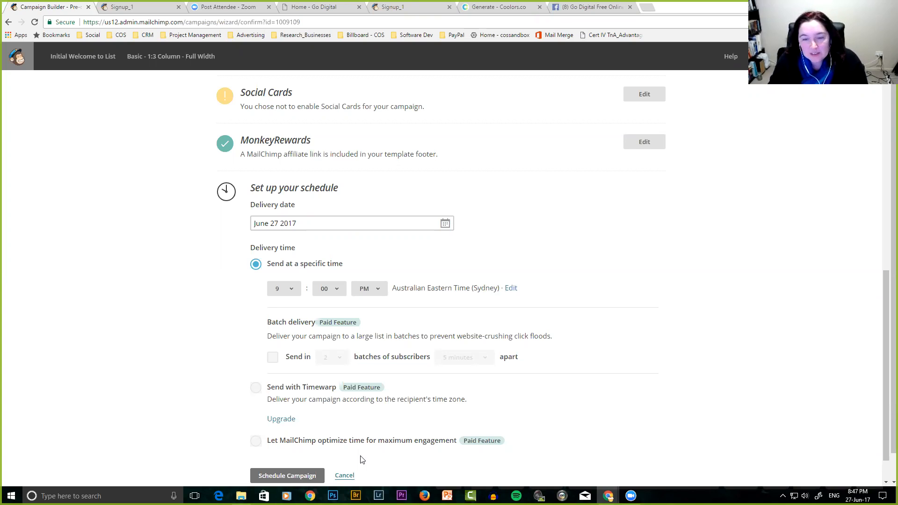
scroll(395, 438, "down", 2)
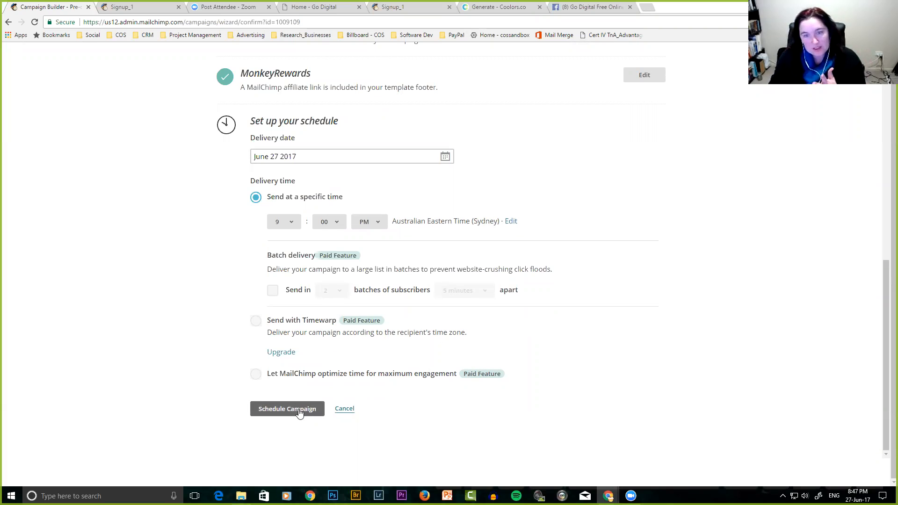
left_click(292, 223)
left_click(292, 223)
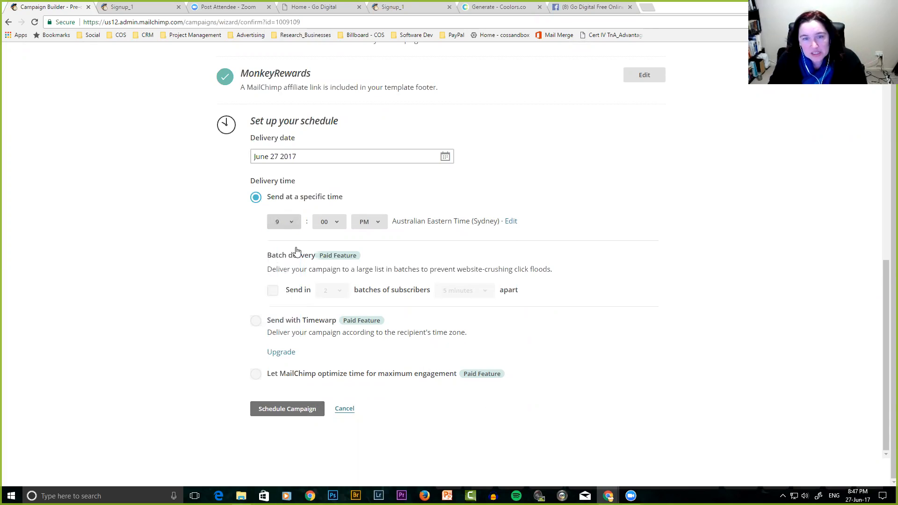
left_click(343, 409)
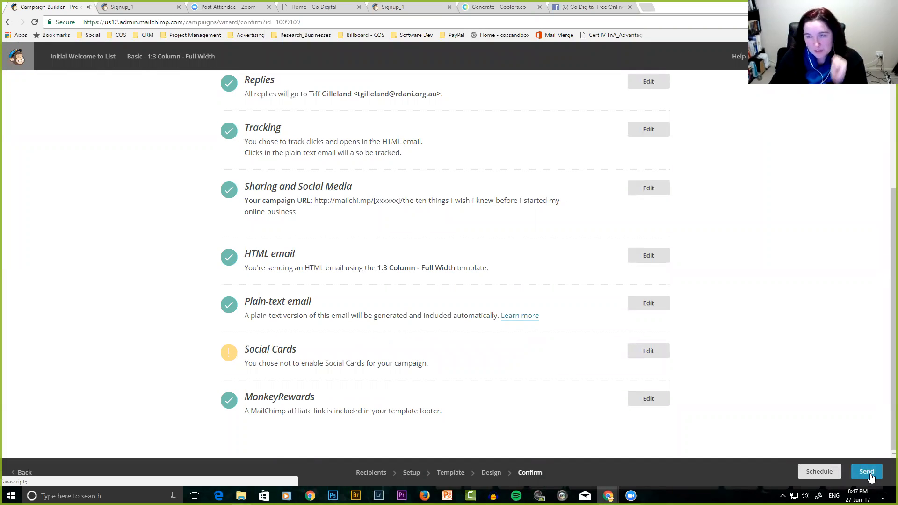
scroll(755, 366, "up", 4)
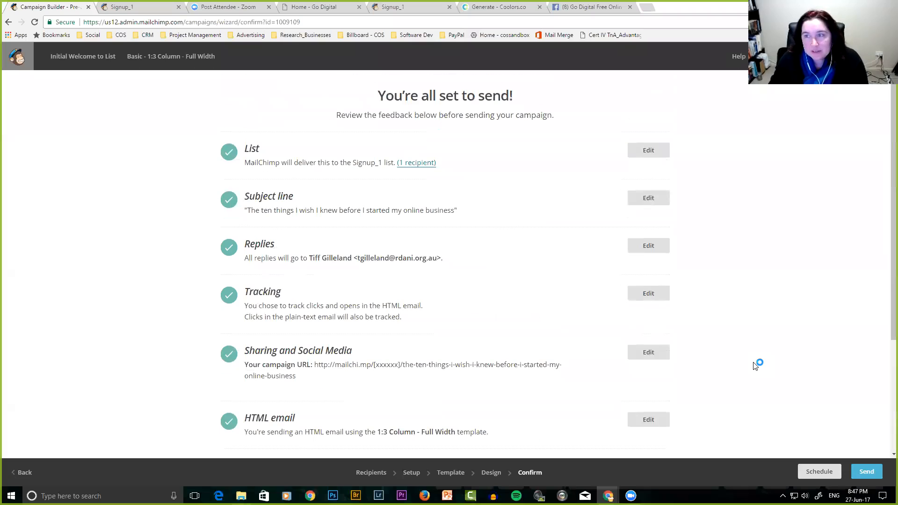
Go to the Dashboard from the account menu, then to Reports for the sent campaigns.
left_click(862, 56)
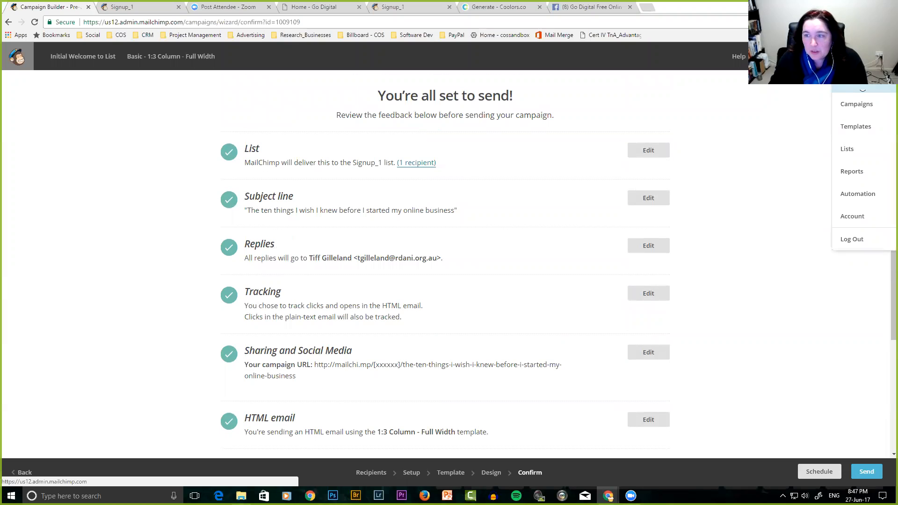
left_click(860, 82)
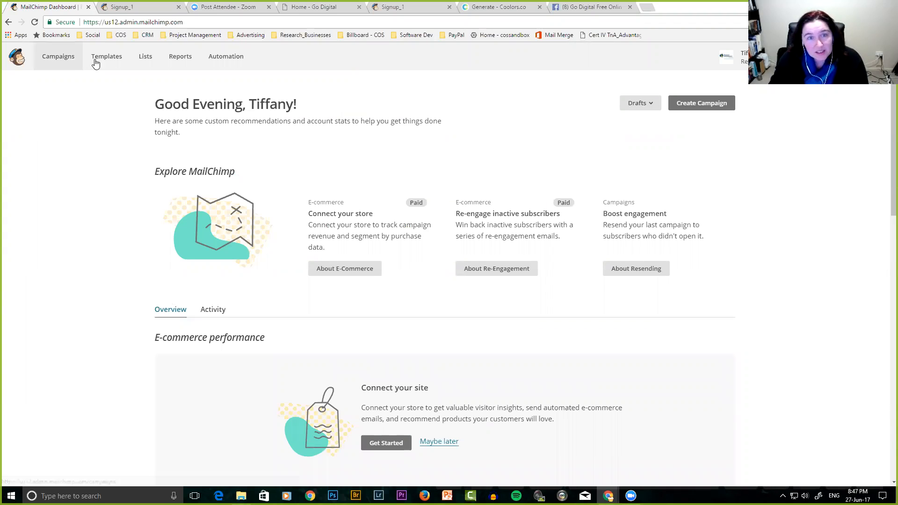
left_click(180, 57)
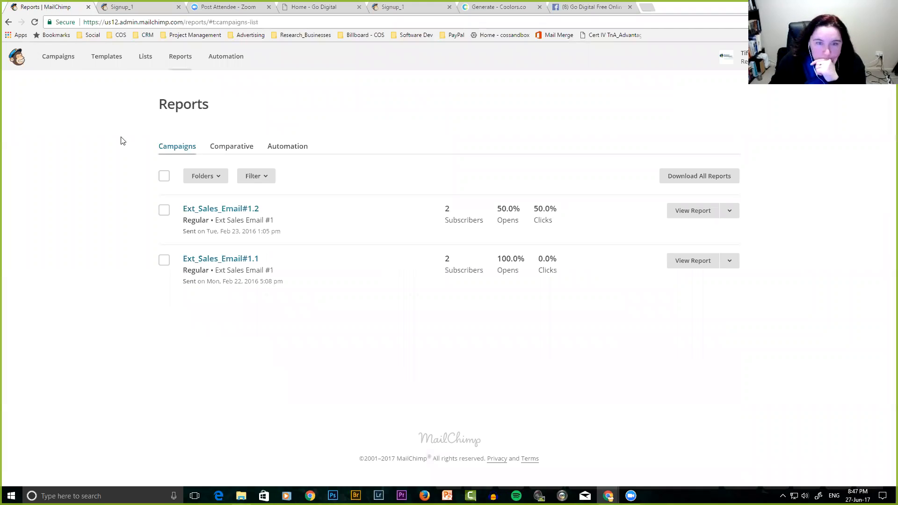
Review the Ext_Sales_Email#1.1 report summary and list which subscribers opened it.
left_click(224, 262)
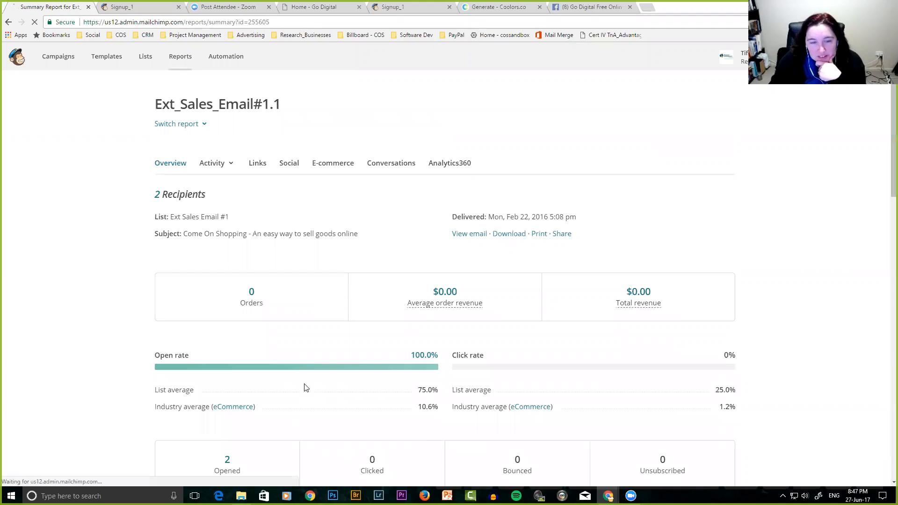
scroll(304, 387, "down", 3)
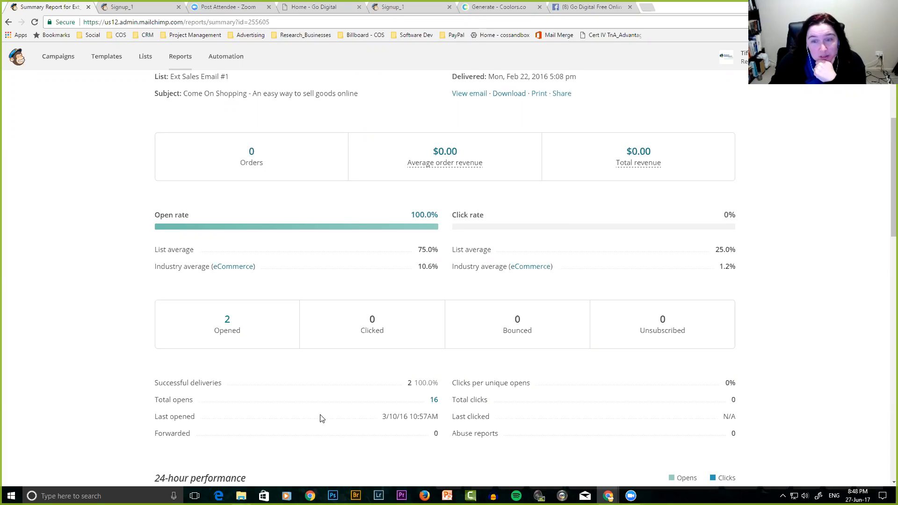
scroll(321, 417, "down", 7)
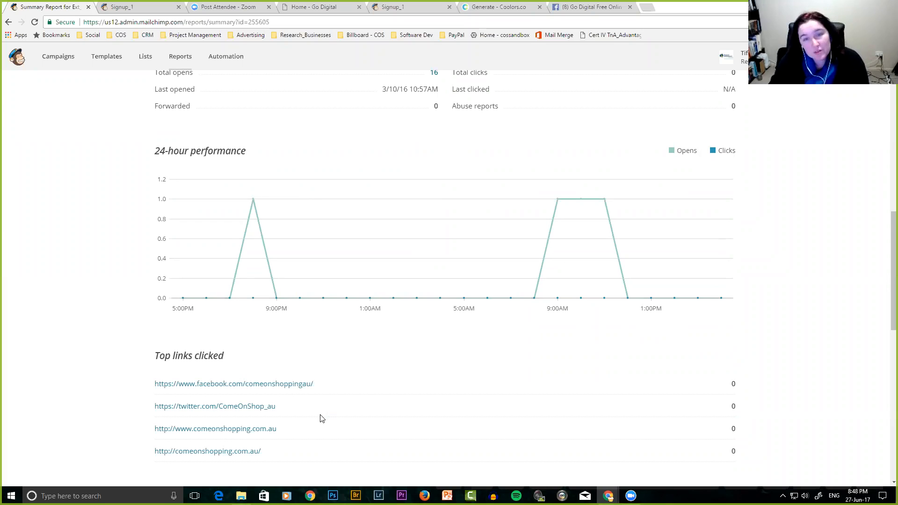
scroll(325, 412, "down", 2)
scroll(327, 412, "up", 2)
scroll(326, 412, "down", 4)
scroll(326, 412, "up", 8)
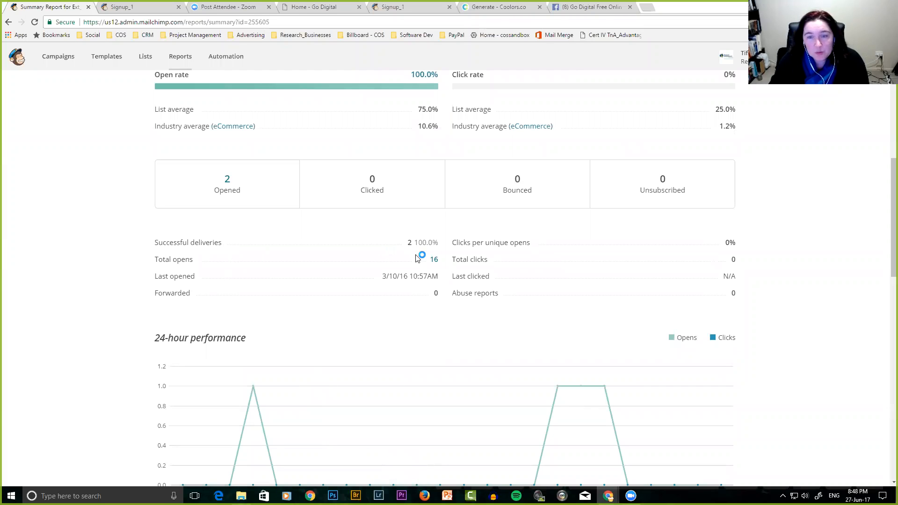
left_click(434, 260)
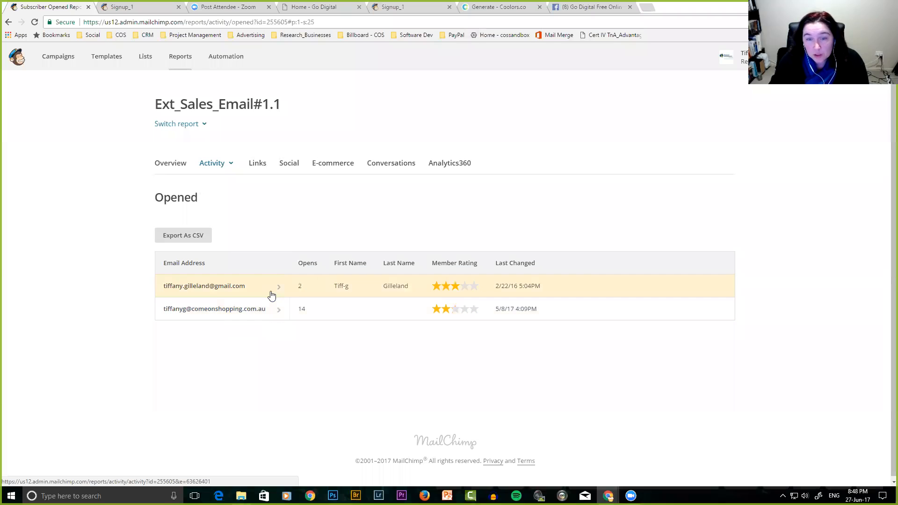
Return to the Ext_Sales_Email#1.1 summary and scroll through its opens chart, top links and locations.
left_click(8, 22)
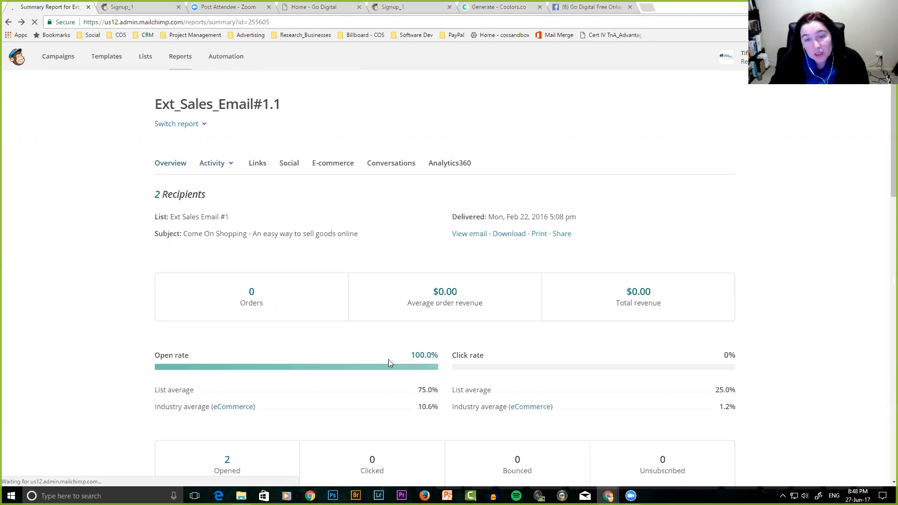
scroll(389, 365, "down", 4)
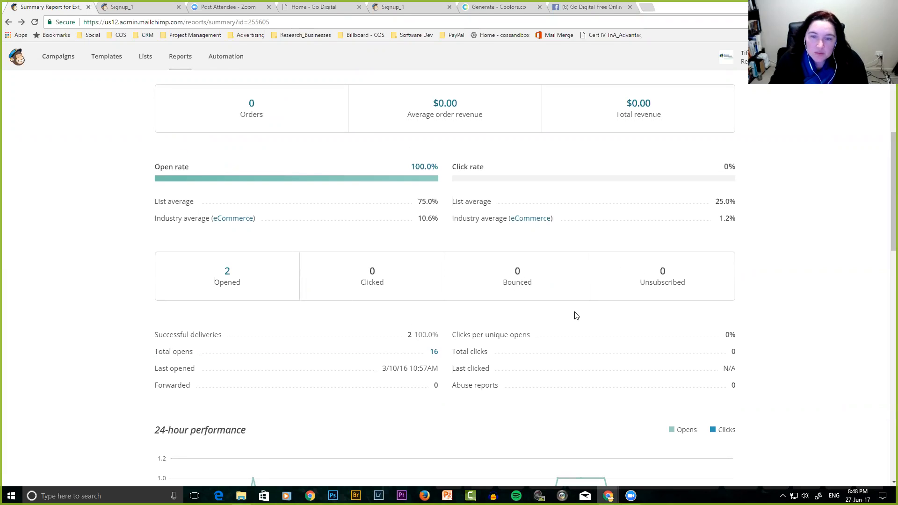
scroll(575, 314, "down", 5)
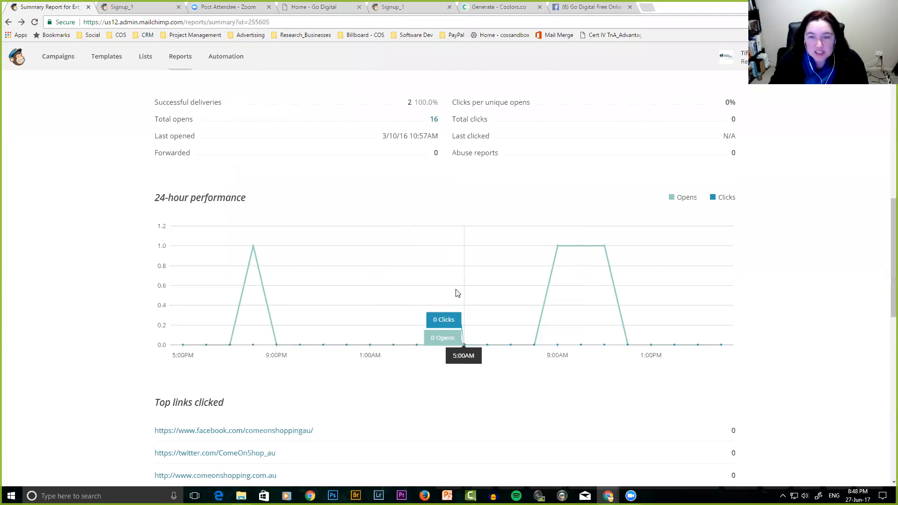
scroll(456, 294, "down", 3)
scroll(458, 294, "down", 3)
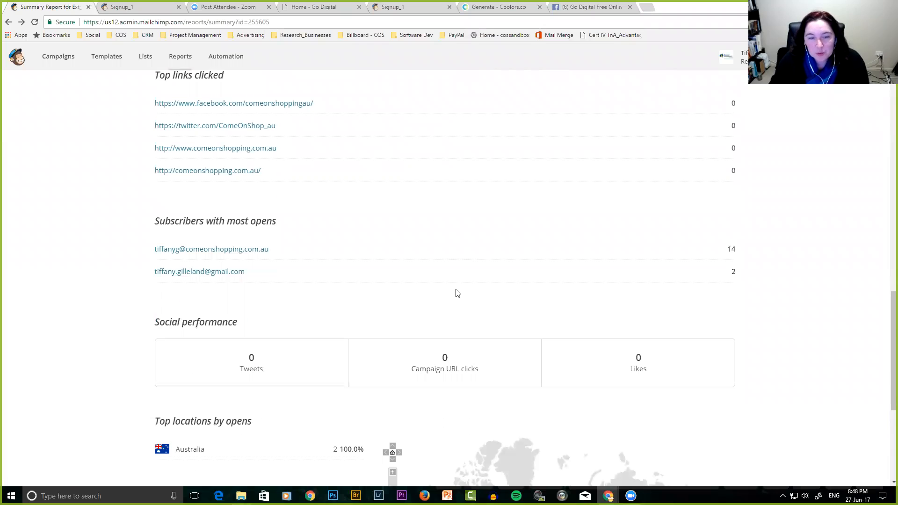
scroll(457, 294, "down", 3)
scroll(457, 294, "up", 2)
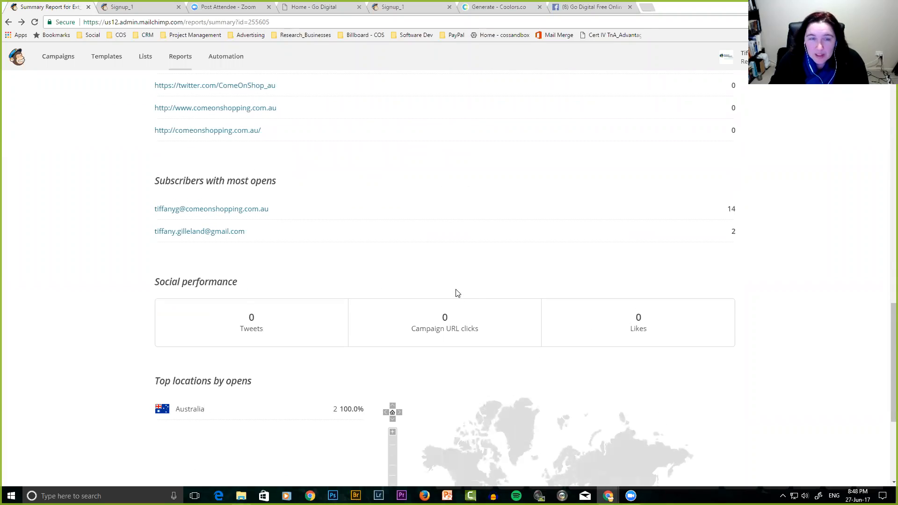
scroll(458, 293, "up", 3)
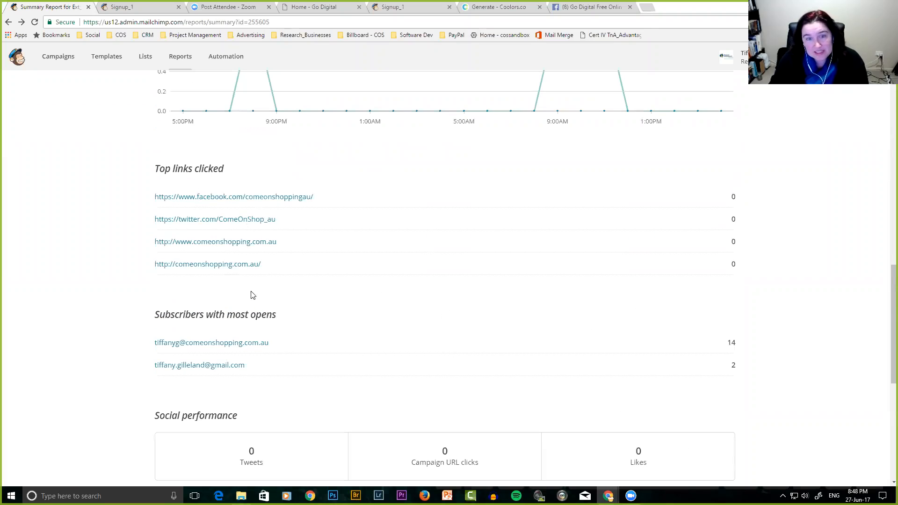
scroll(433, 349, "up", 5)
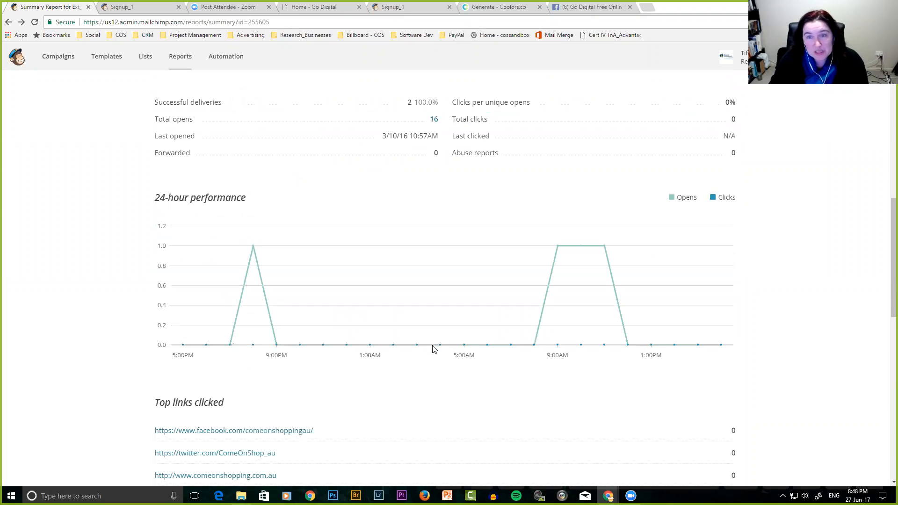
scroll(433, 348, "up", 4)
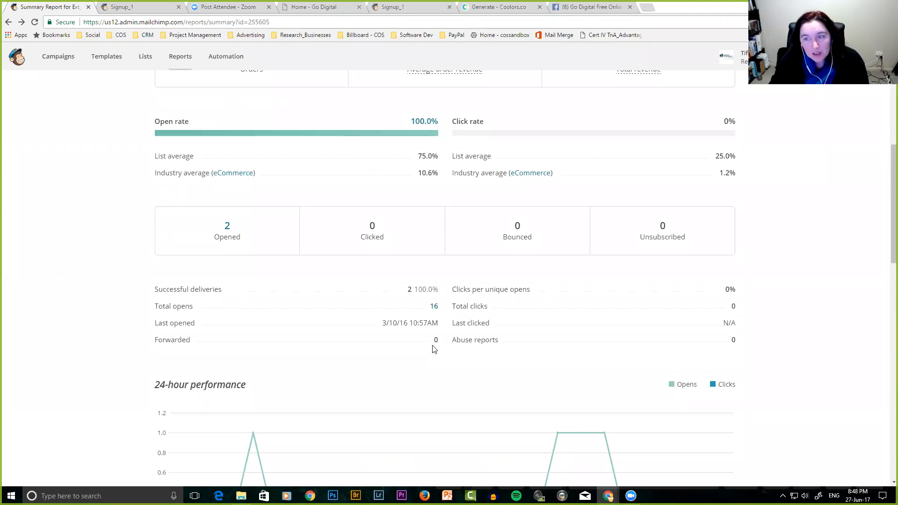
scroll(432, 348, "up", 5)
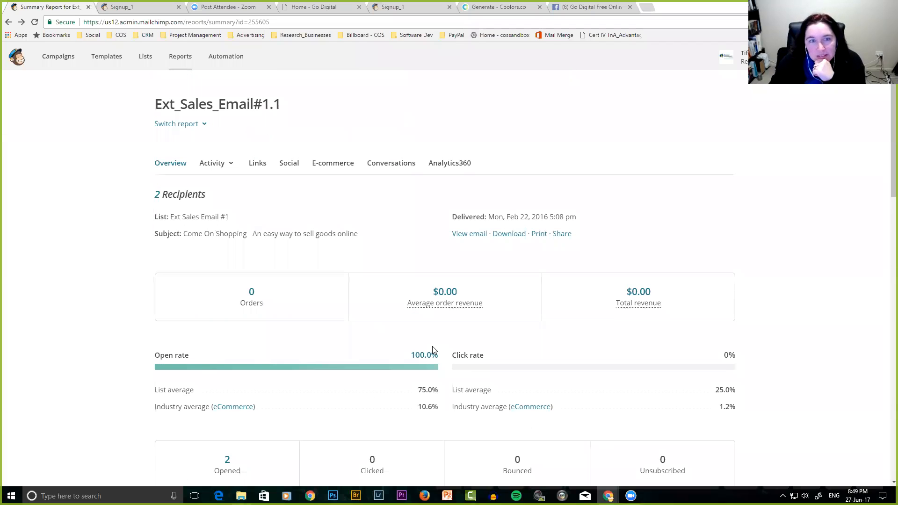
scroll(432, 347, "down", 12)
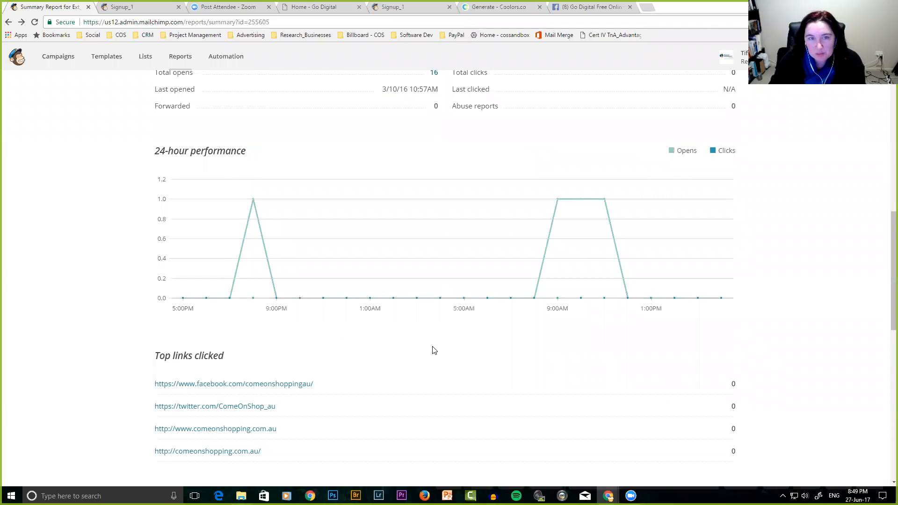
scroll(433, 350, "up", 10)
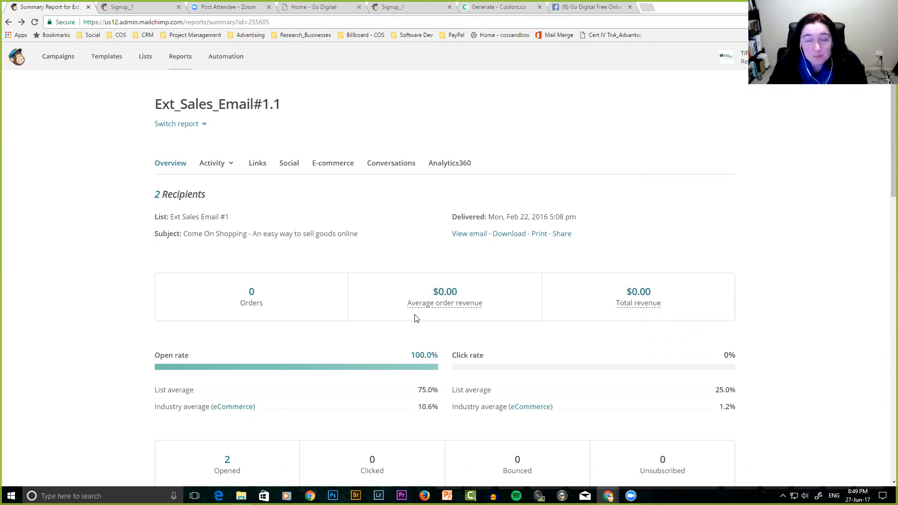
View the Automation page with the Welcome_1 draft and the Explore Automations cards.
left_click(226, 57)
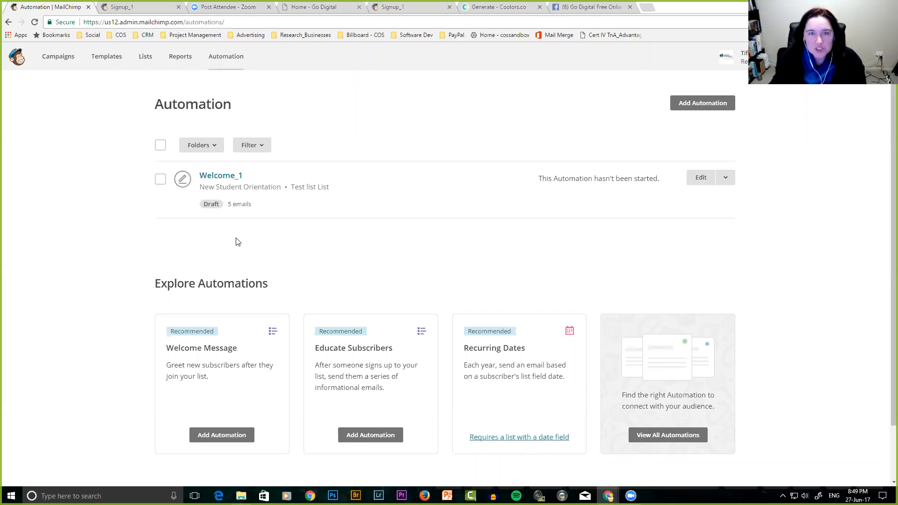
scroll(104, 351, "down", 1)
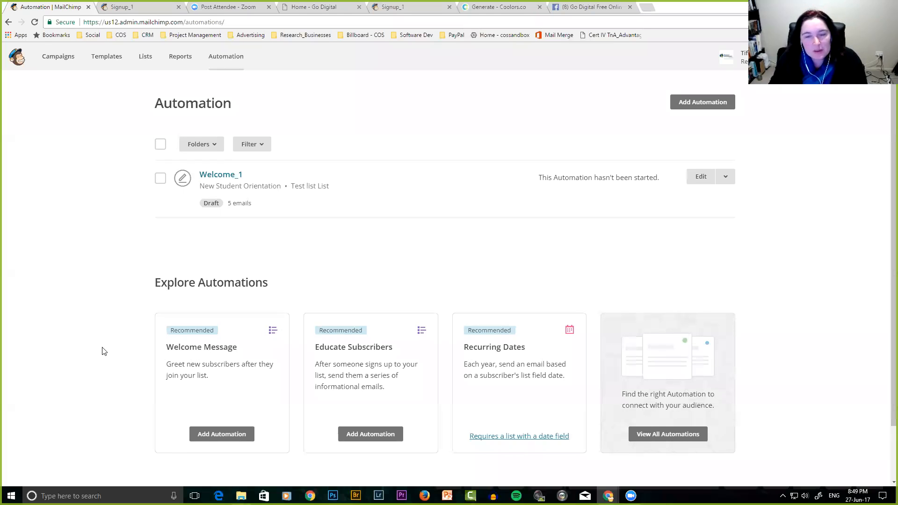
scroll(104, 351, "down", 2)
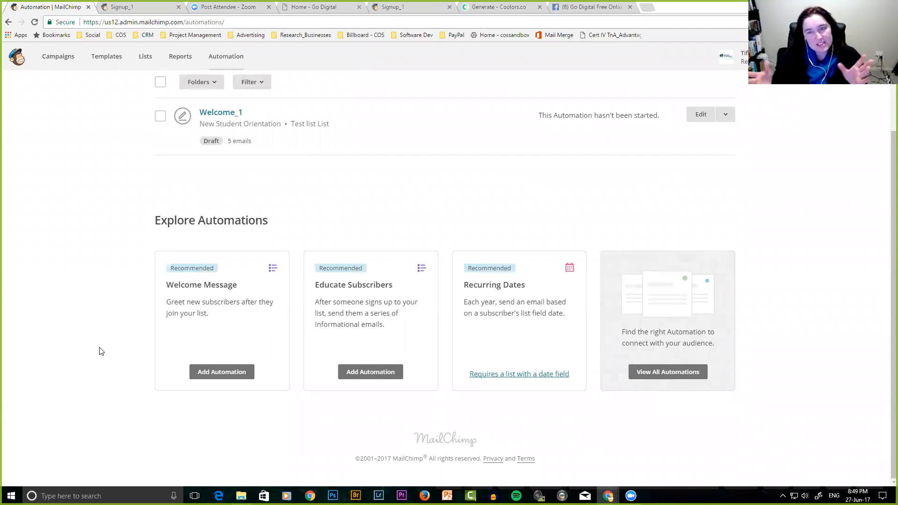
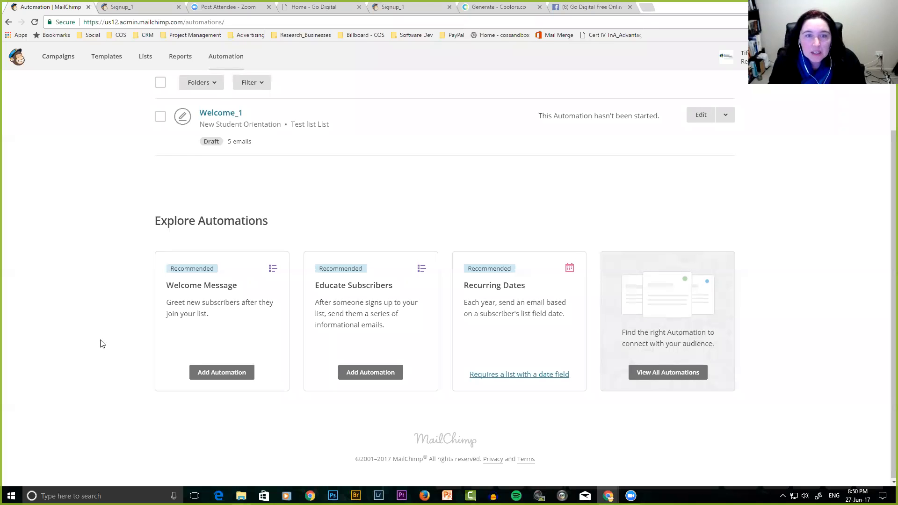
Go back to the top of the Automation page and choose Add Automation.
scroll(103, 344, "up", 2)
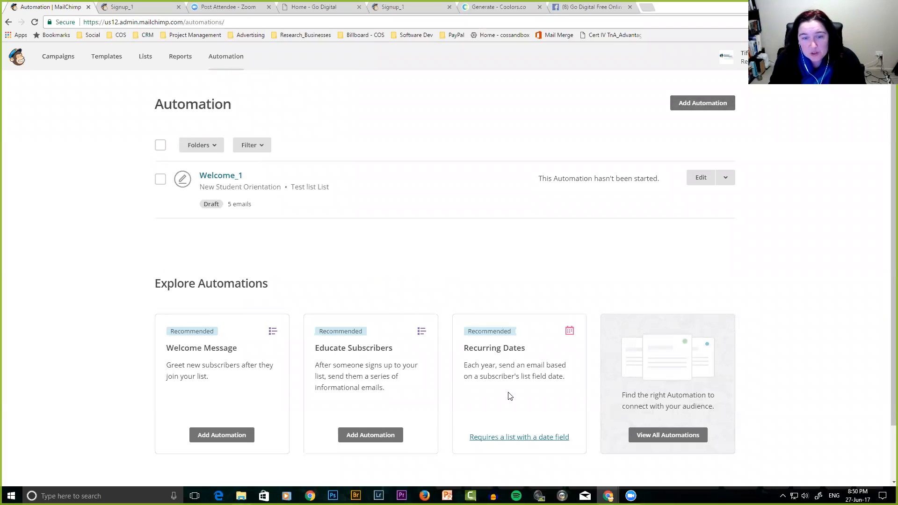
left_click(704, 105)
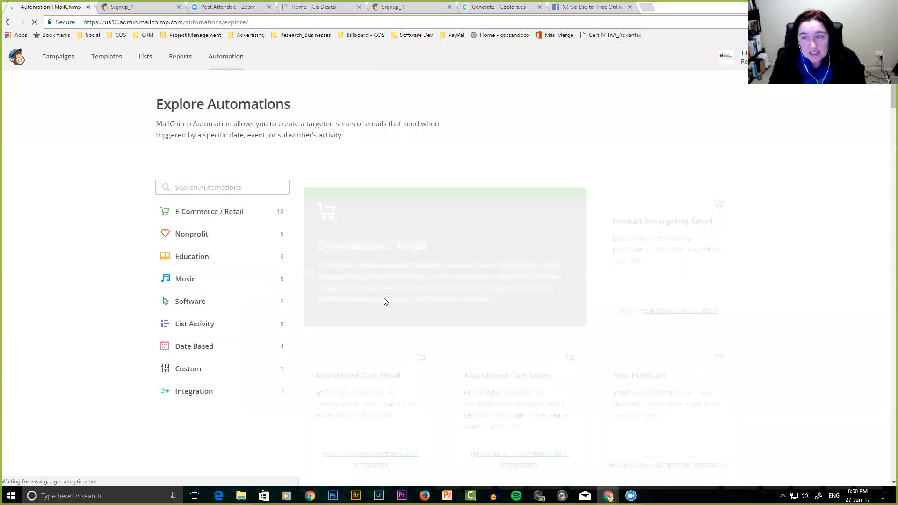
Scroll past the E-Commerce / Retail and Nonprofit recipes to the Education ones, including New Student Orientation.
scroll(352, 310, "down", 2)
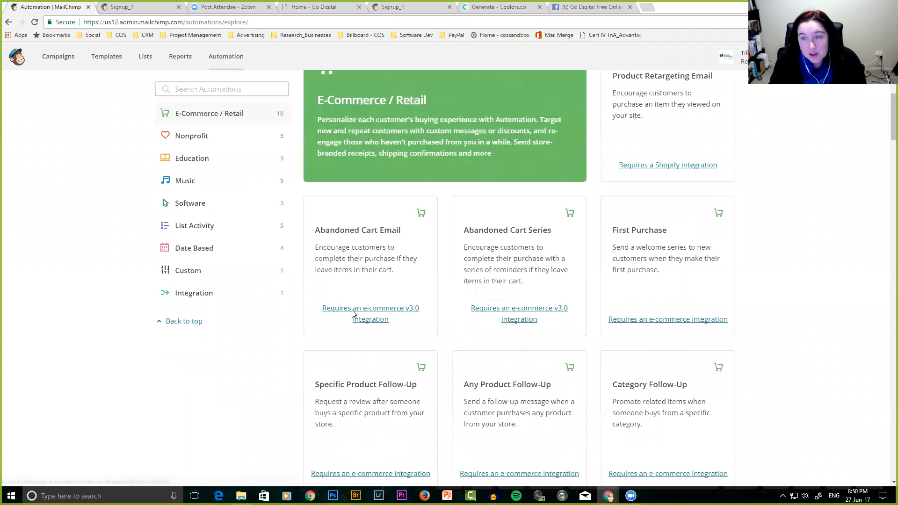
scroll(353, 313, "up", 1)
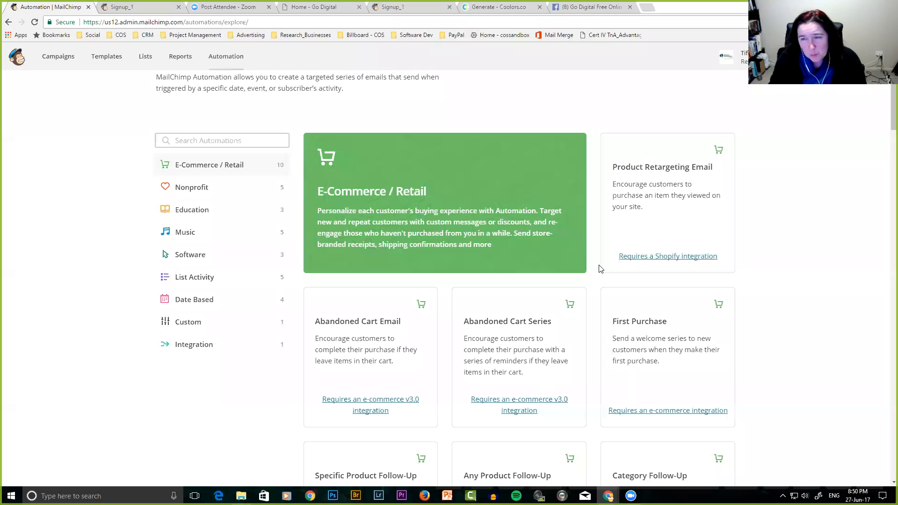
scroll(516, 299, "down", 4)
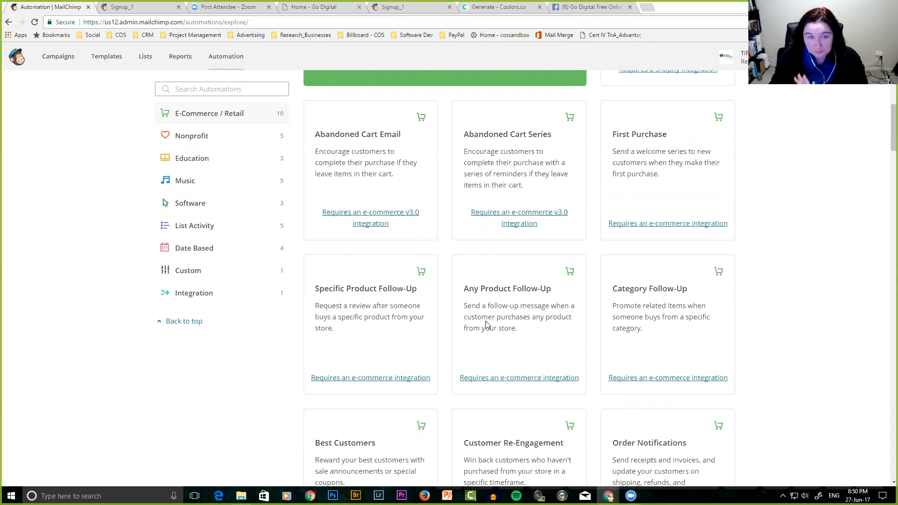
scroll(486, 322, "down", 8)
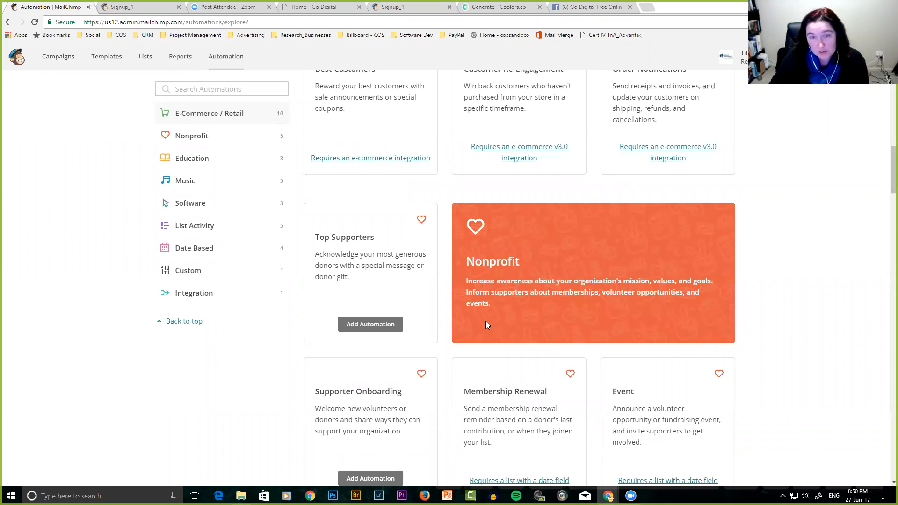
scroll(485, 326, "down", 4)
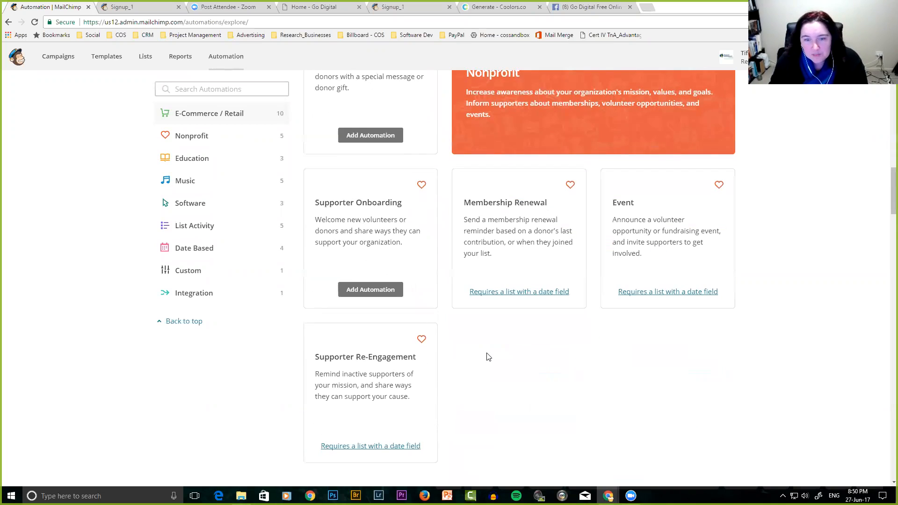
scroll(488, 357, "down", 4)
scroll(486, 357, "down", 4)
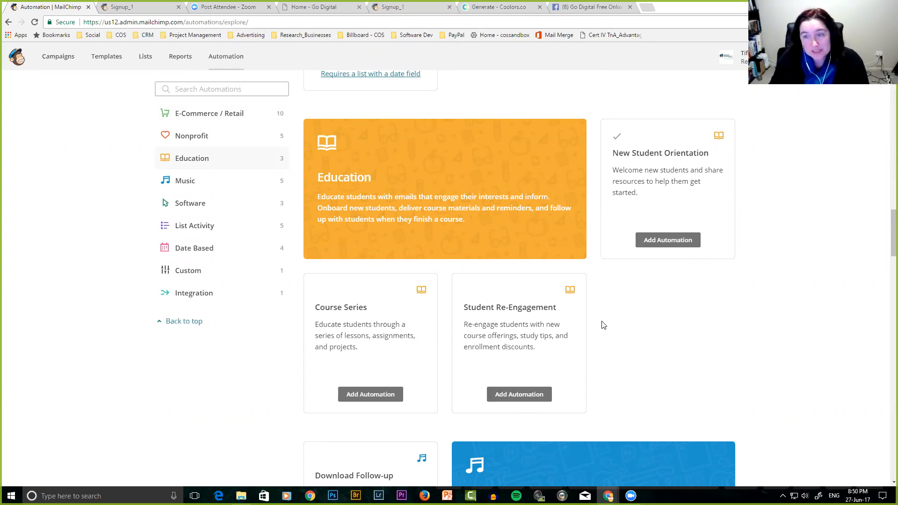
Create a New Student Orientation automation named 'Initial Welcome_1' on the Signup_1 list.
left_click(670, 240)
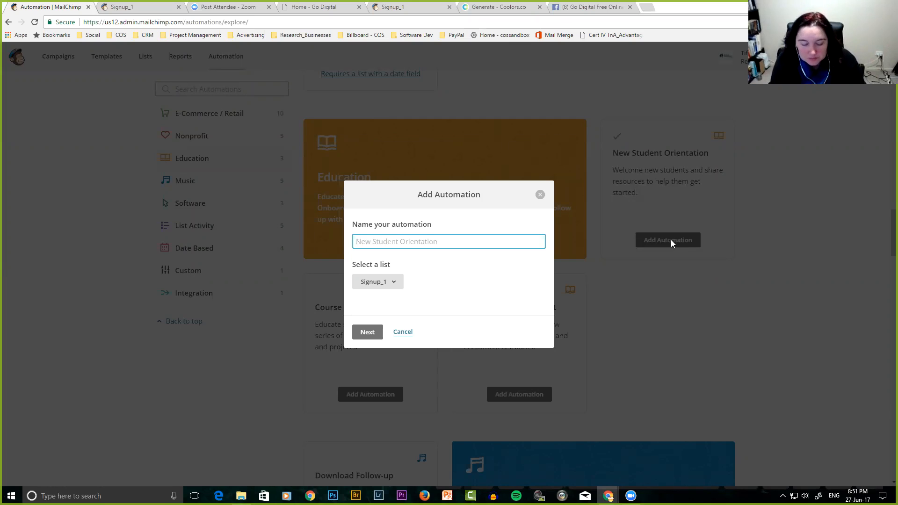
type("Initial Welcome_1")
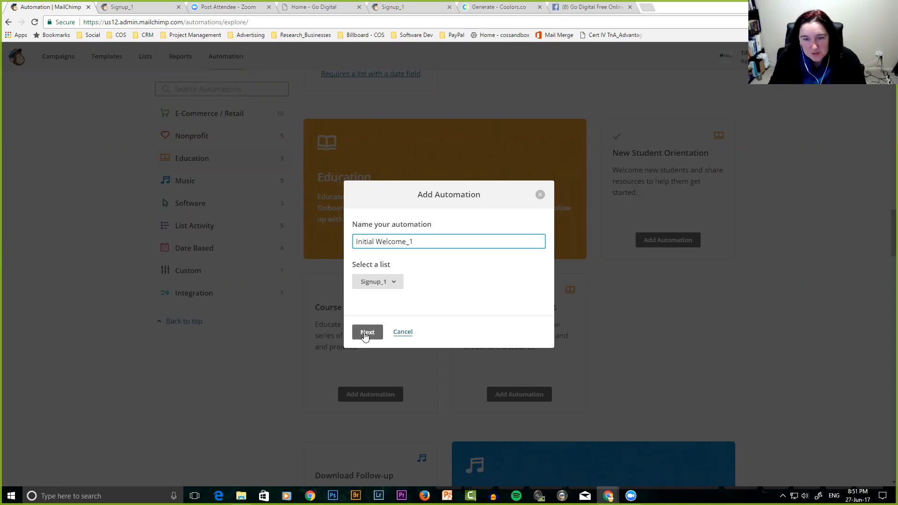
left_click(367, 332)
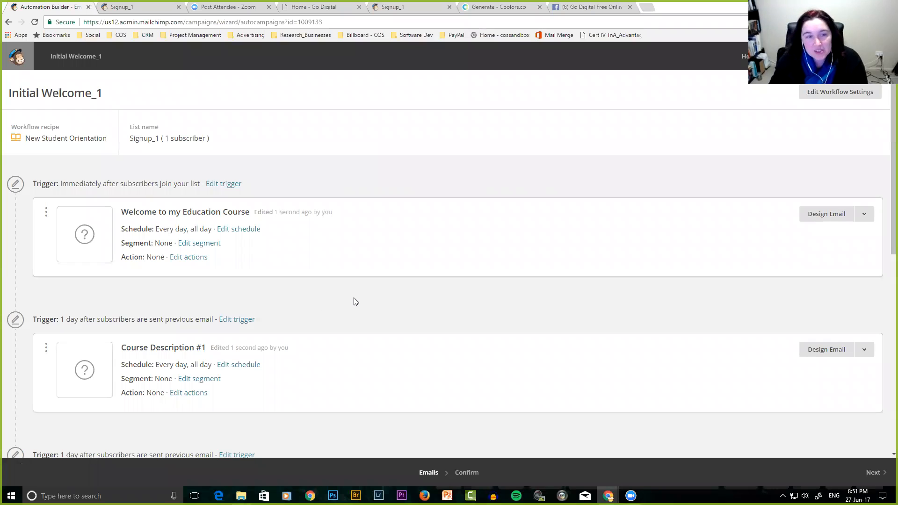
scroll(354, 301, "down", 9)
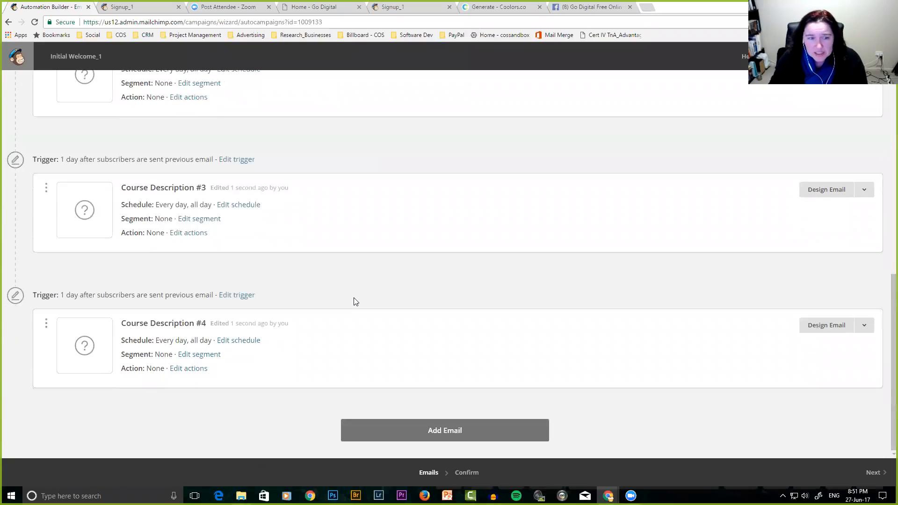
scroll(354, 301, "up", 10)
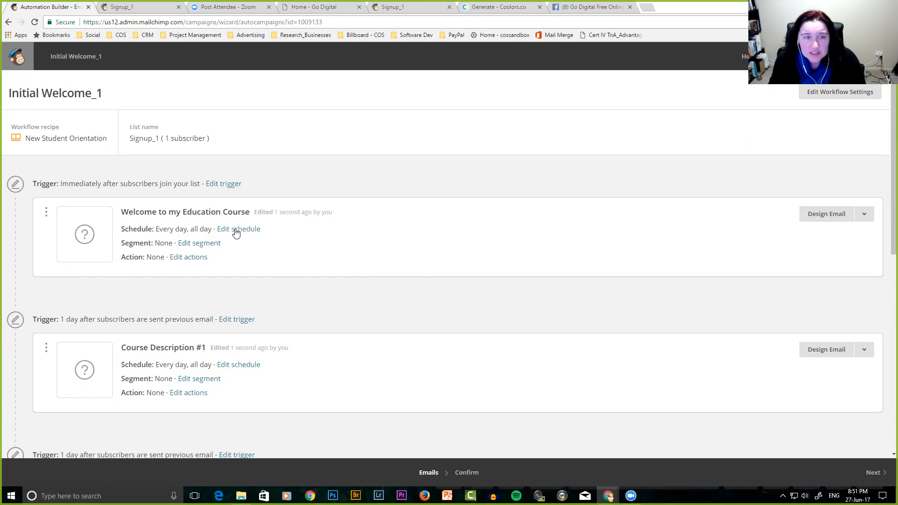
Rename the first welcome email to 'Welcome to my Signup List_1'.
left_click(85, 235)
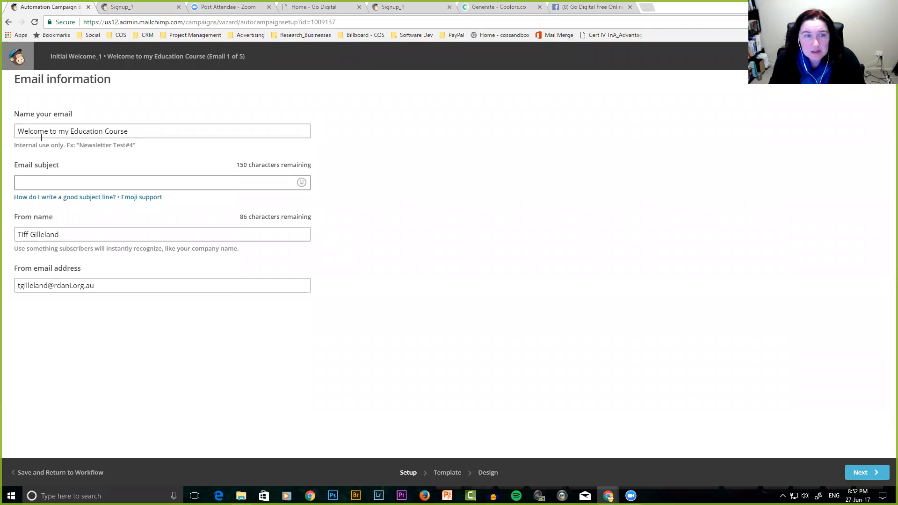
left_click_drag(71, 131, 124, 130)
key("BackSpace")
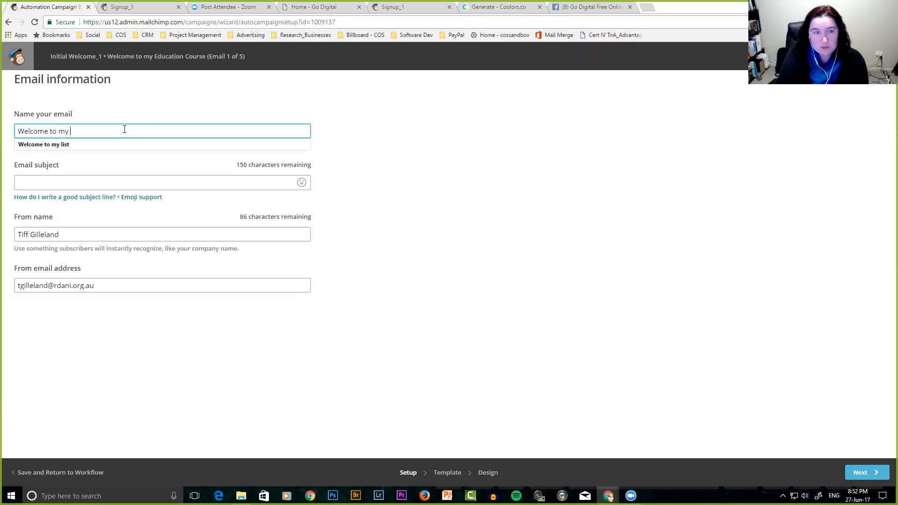
type("Signup List")
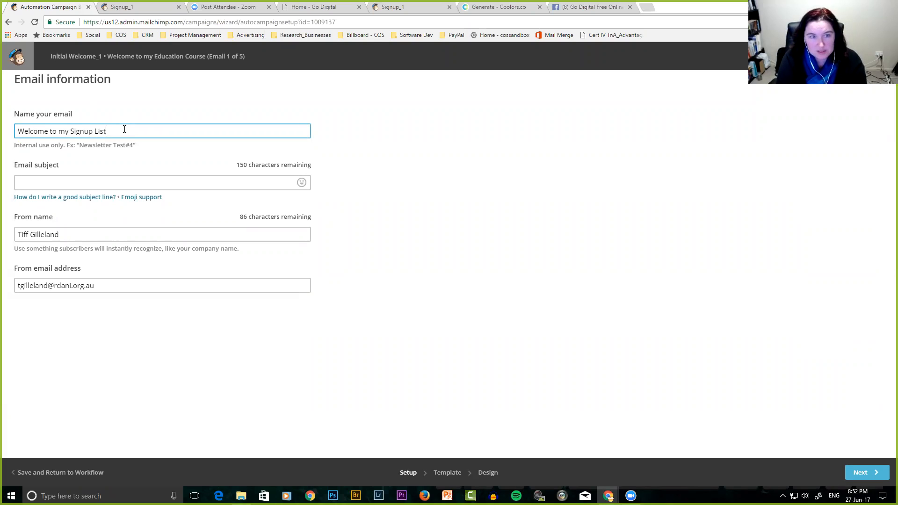
type("_1")
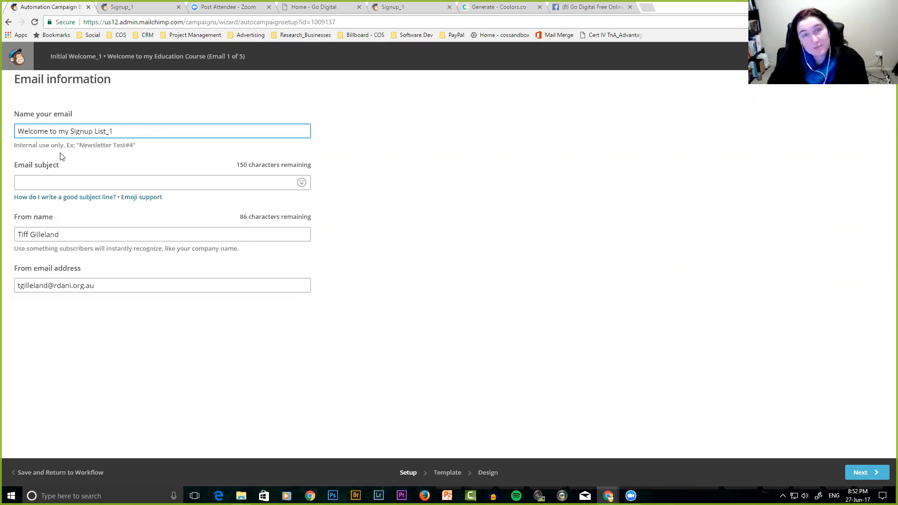
Enter an email subject welcoming readers to the business list.
left_click(38, 183)
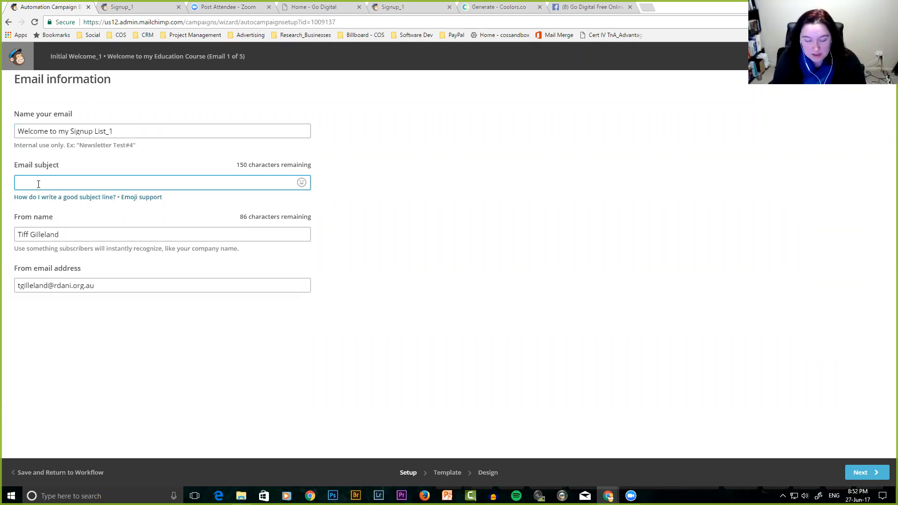
type("Welcome the")
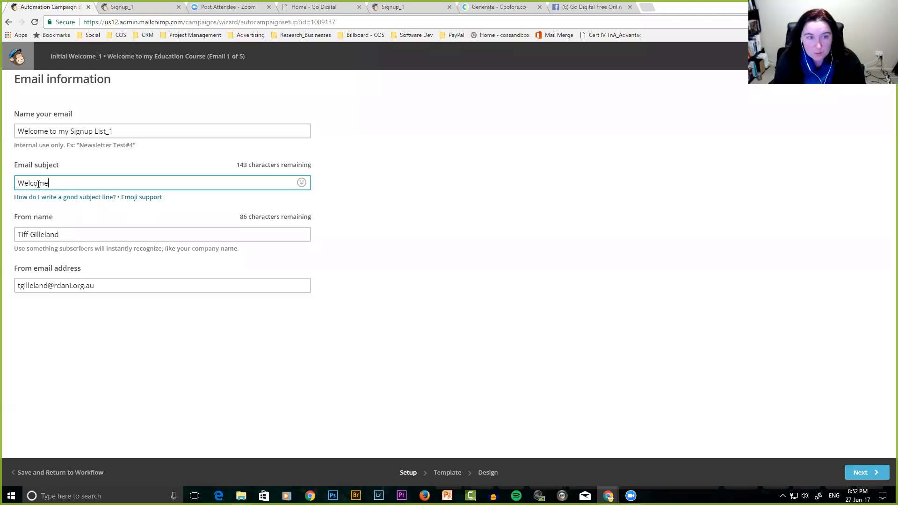
key("BackSpace")
key("BackSpace")
key("BackSpace")
type("o the Tiff's Awesome Business List")
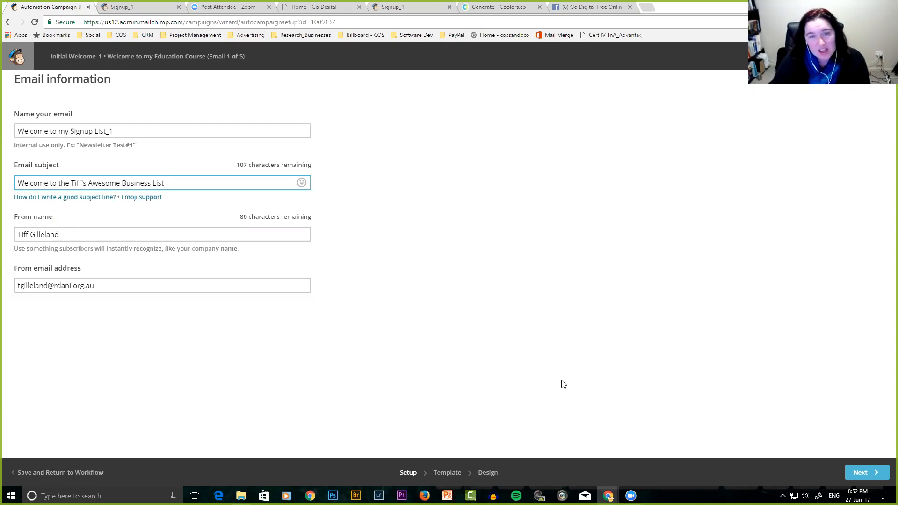
Look through the template choices, then back out to the Initial Welcome_1 workflow overview.
left_click(864, 473)
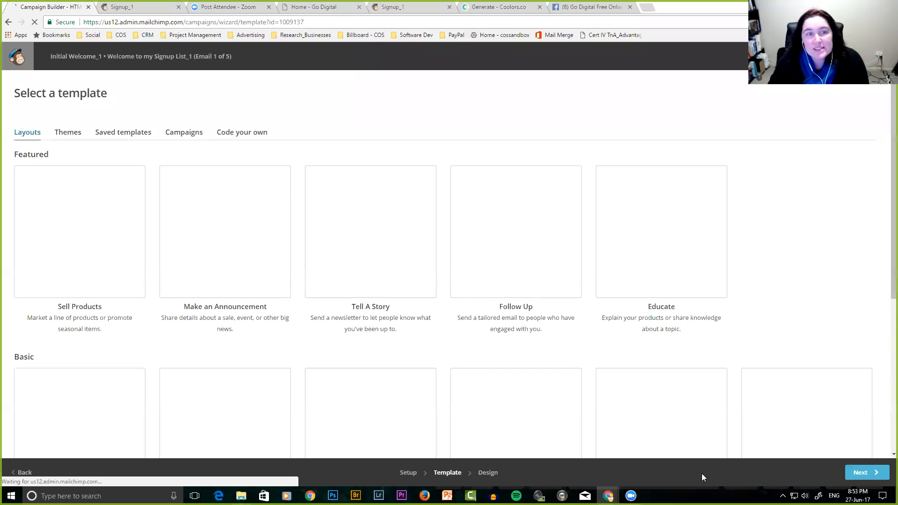
scroll(191, 358, "down", 3)
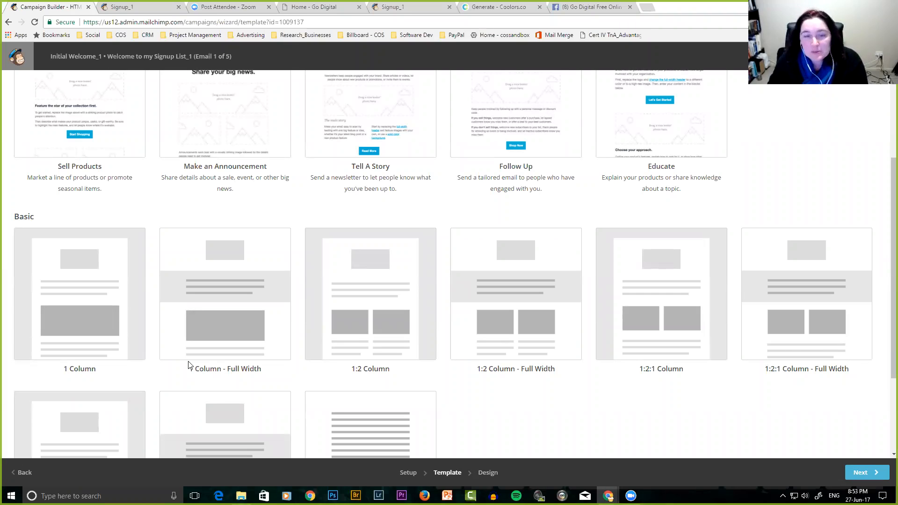
scroll(227, 364, "down", 1)
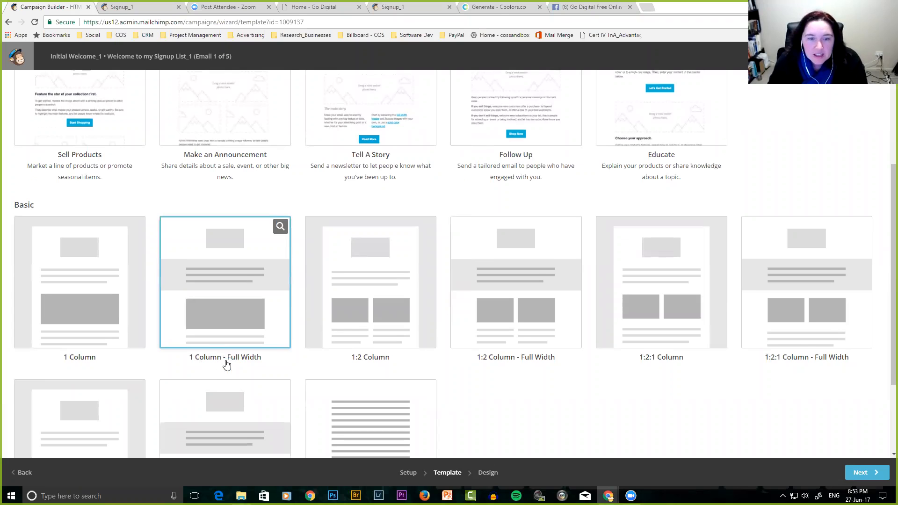
scroll(226, 364, "down", 3)
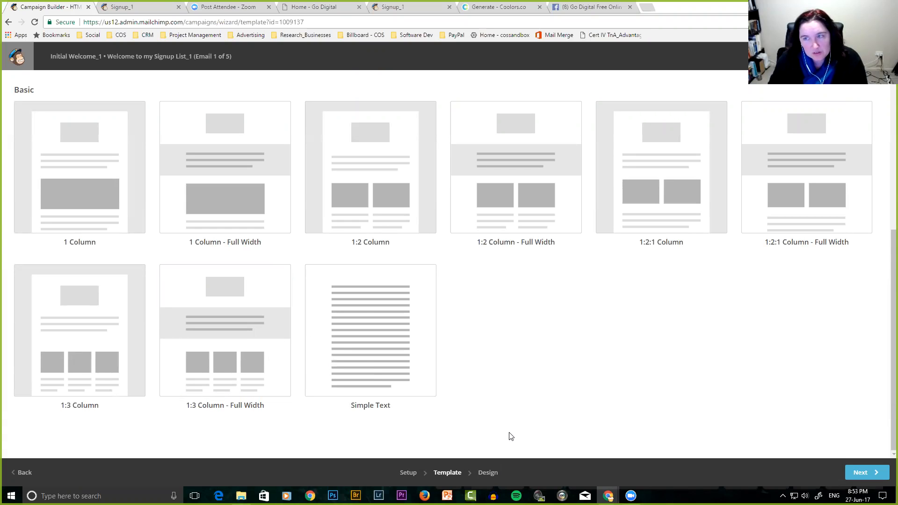
scroll(551, 401, "up", 6)
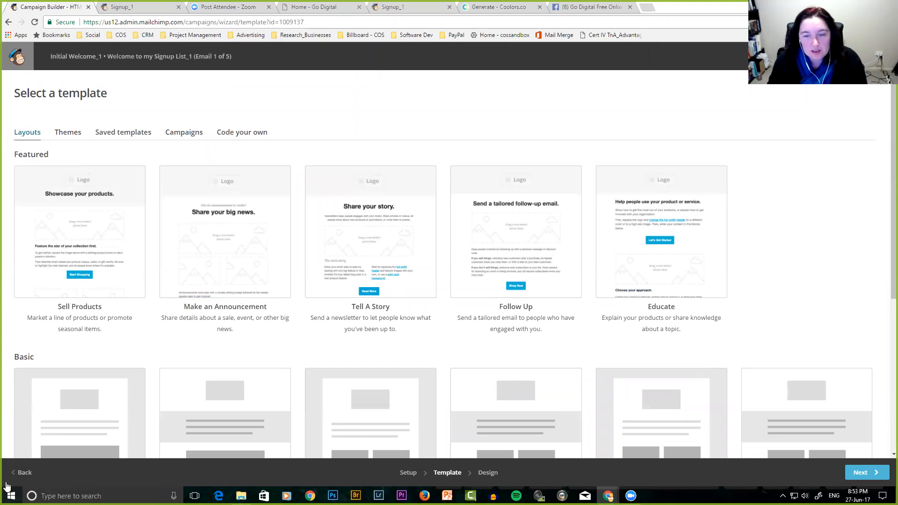
left_click(23, 472)
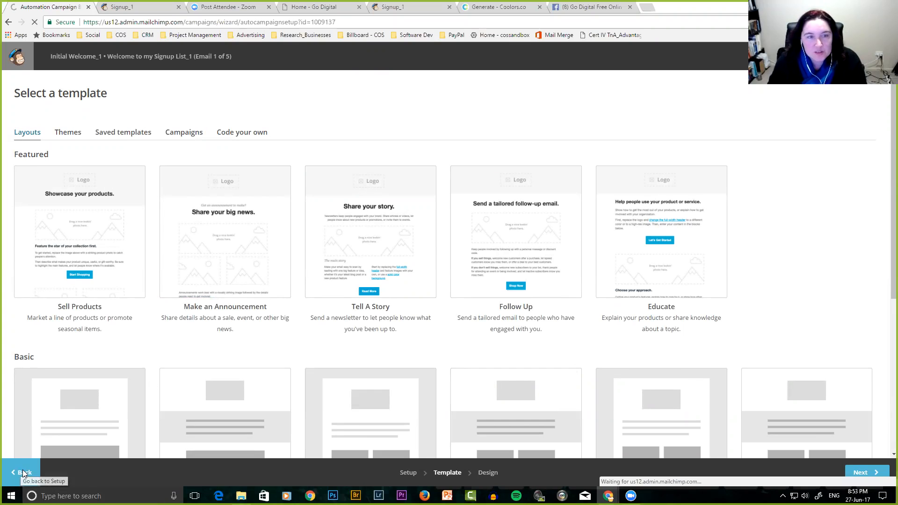
left_click(22, 472)
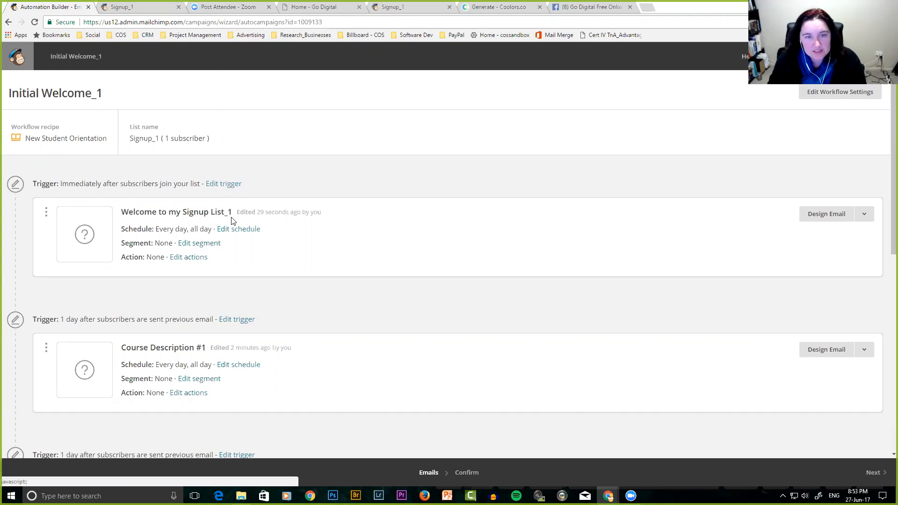
Set the first email's trigger to fire immediately, including for subscribers imported to Signup_1.
left_click(240, 228)
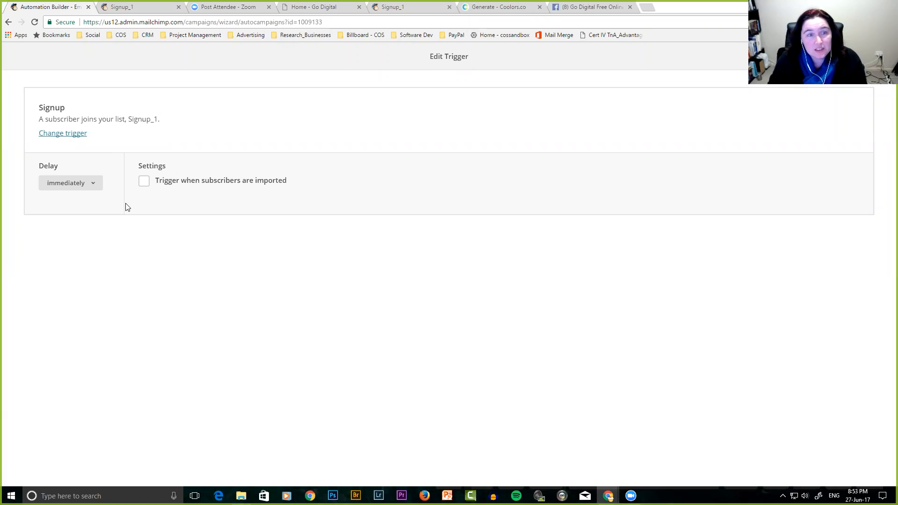
left_click(96, 188)
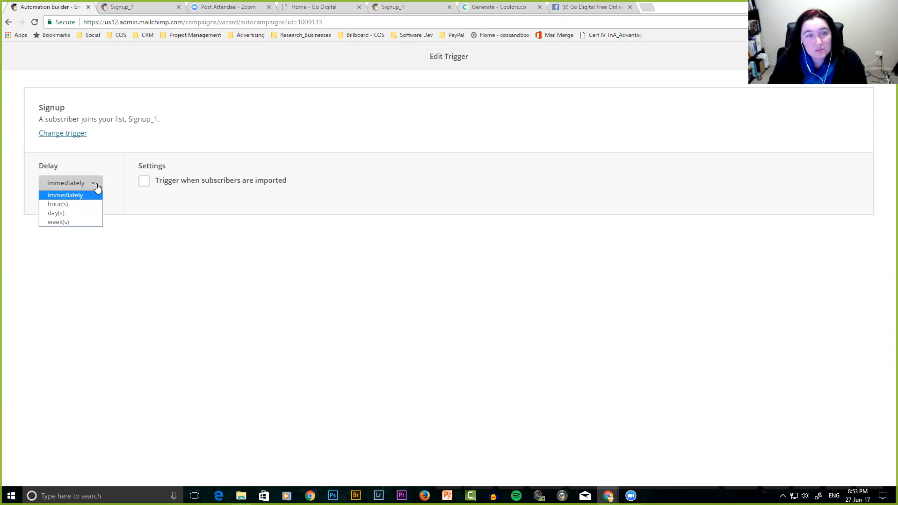
left_click(70, 205)
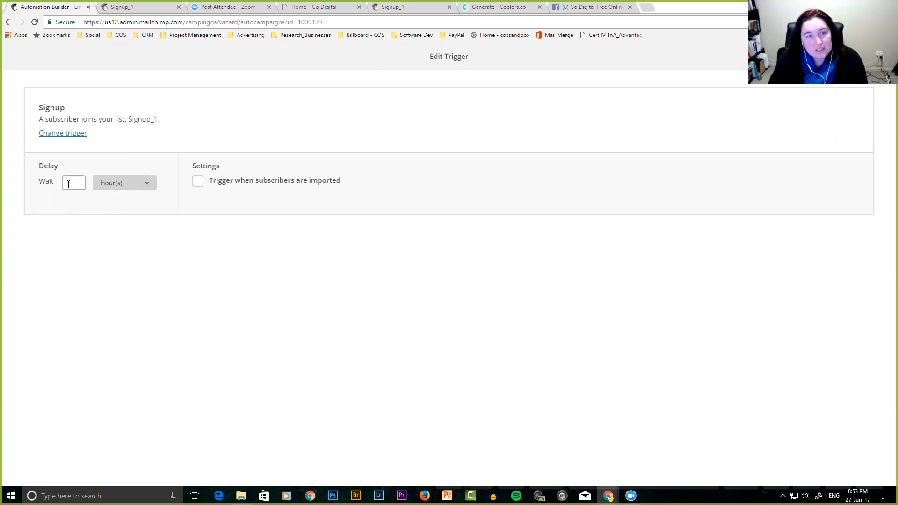
left_click(128, 187)
left_click(125, 210)
left_click(128, 224)
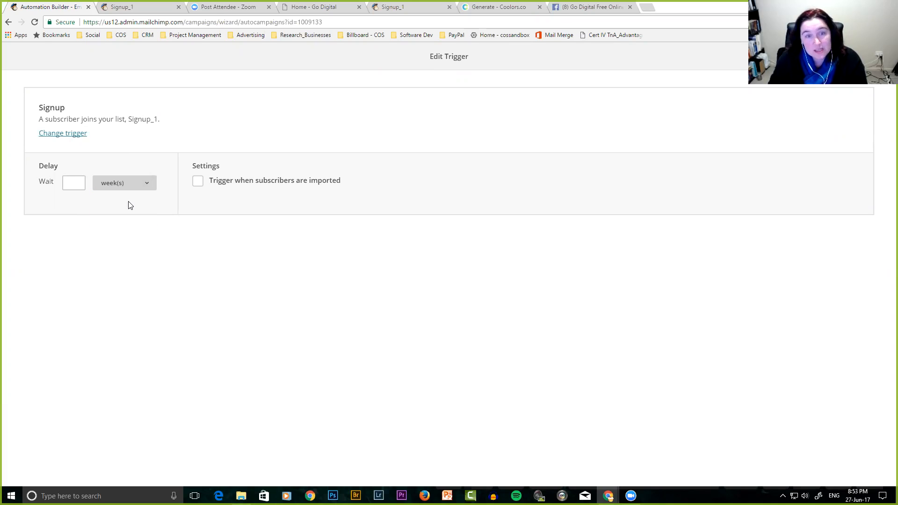
left_click(198, 183)
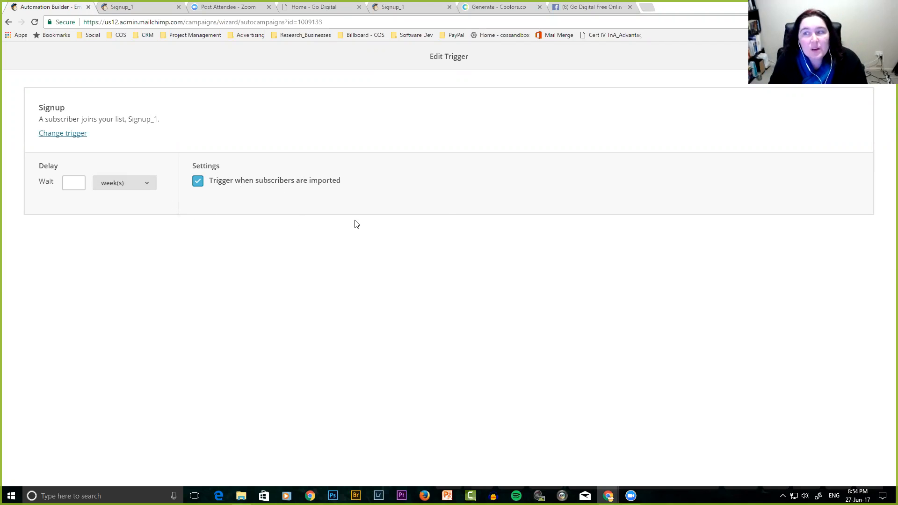
left_click(772, 159)
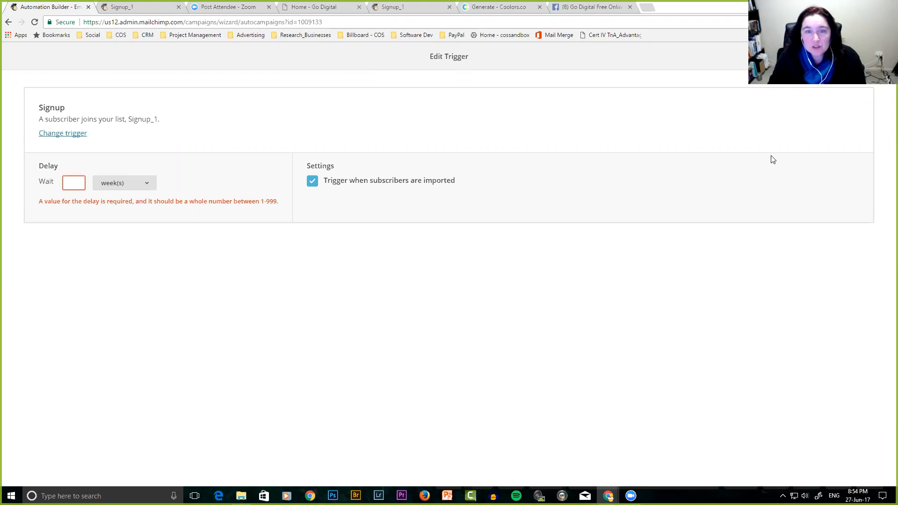
left_click(114, 183)
left_click(116, 195)
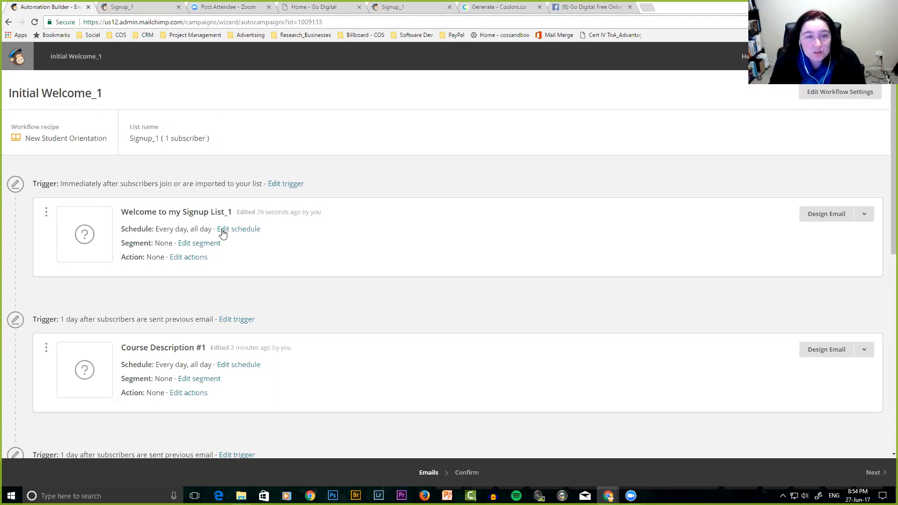
Keep the first email's schedule at Every Day and As soon as possible, and update it.
left_click(240, 229)
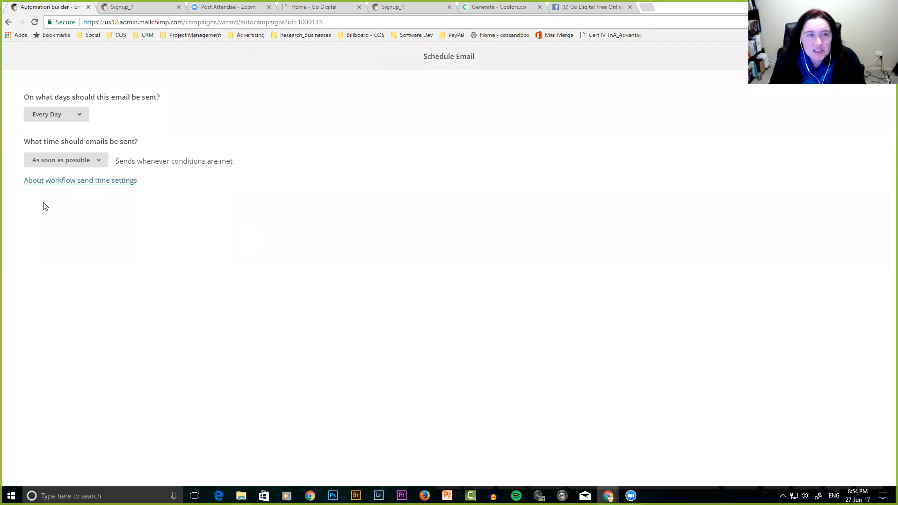
left_click(71, 119)
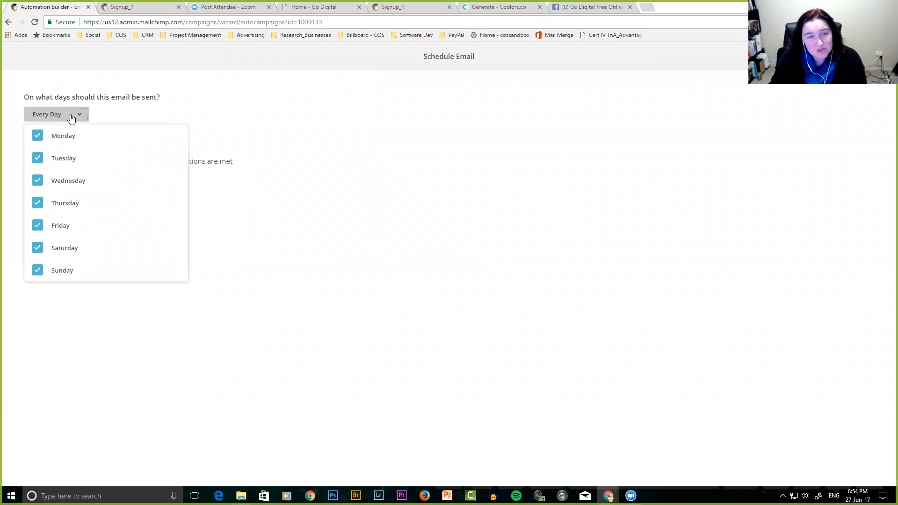
left_click(71, 118)
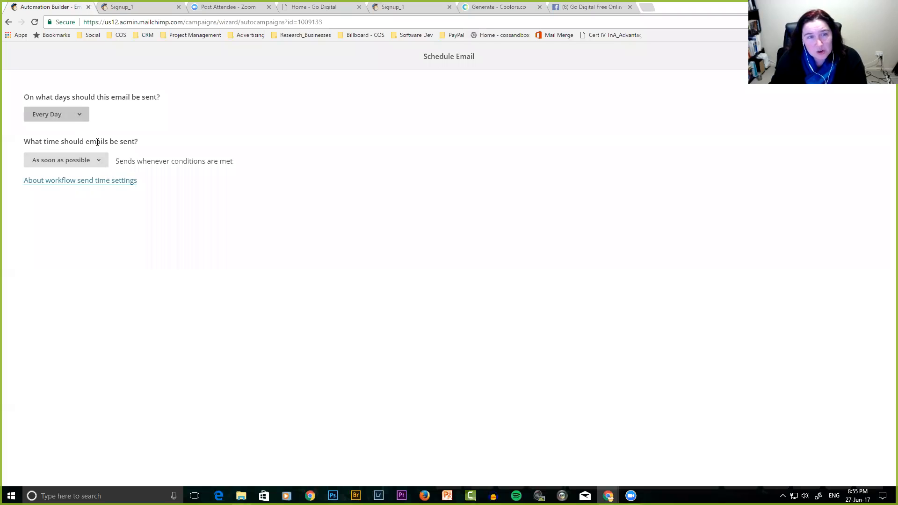
left_click(86, 164)
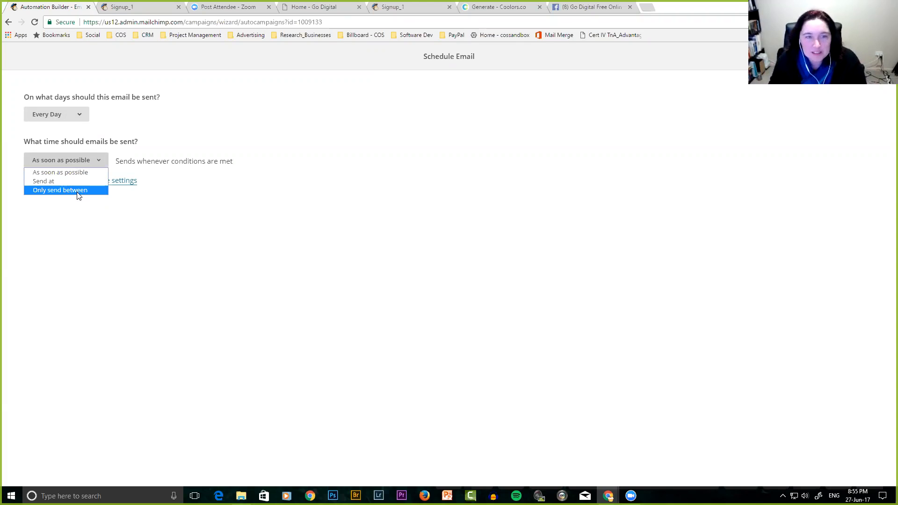
left_click(85, 157)
left_click(850, 56)
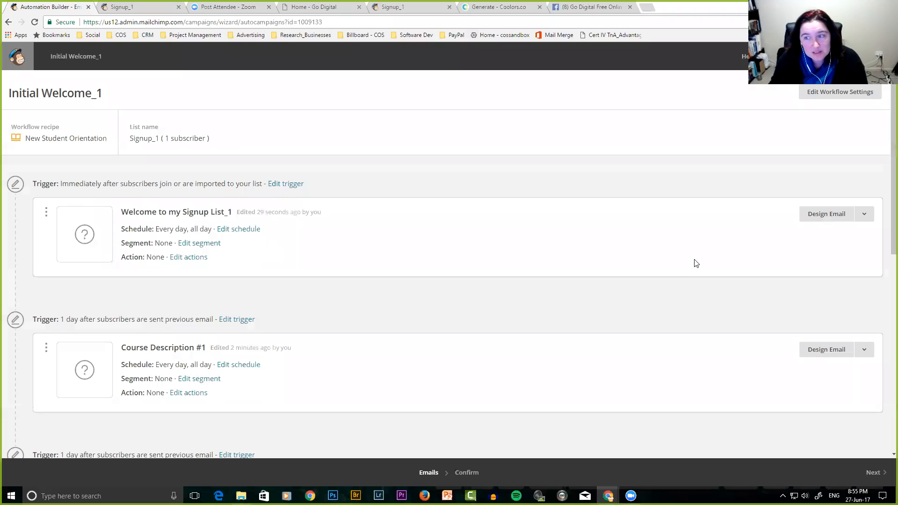
Open the design setup for Welcome to my Signup List_1, leaving its options menu unused.
left_click(866, 216)
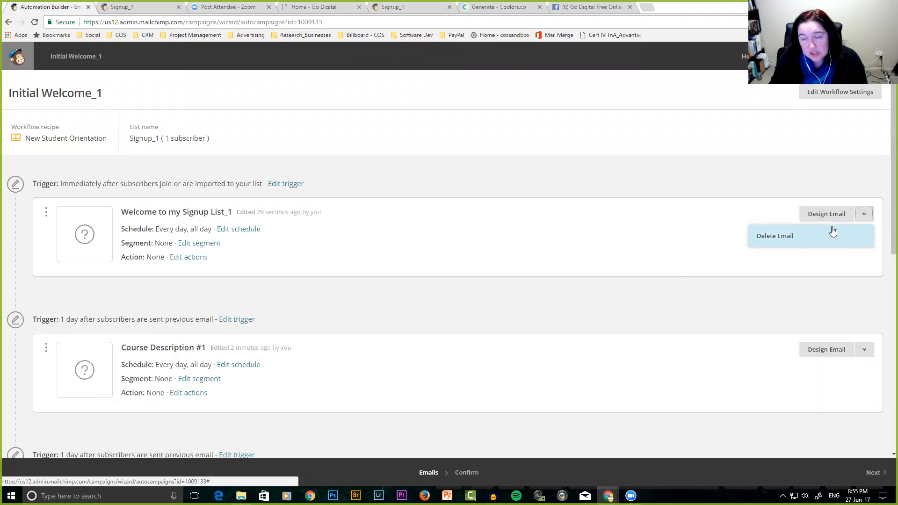
left_click(850, 200)
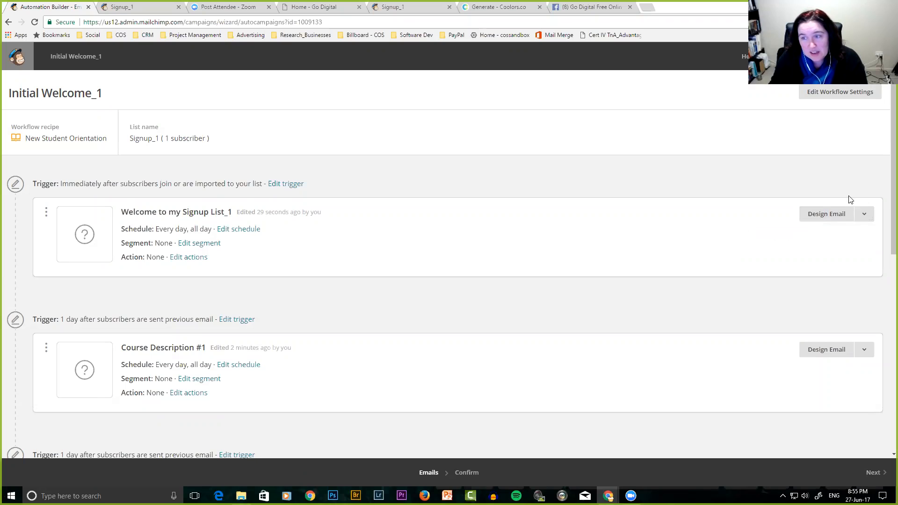
left_click(826, 214)
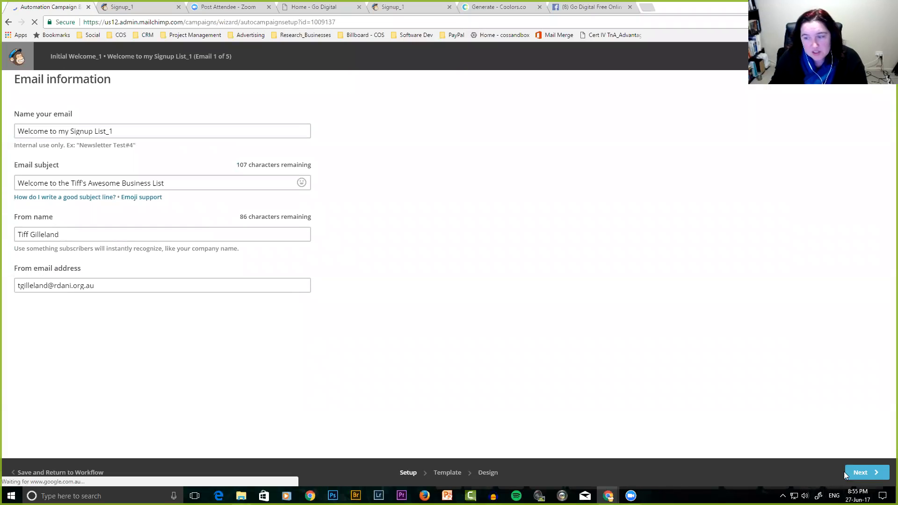
Apply the Simple Text basic layout to the Welcome to my Signup List_1 email.
left_click(862, 473)
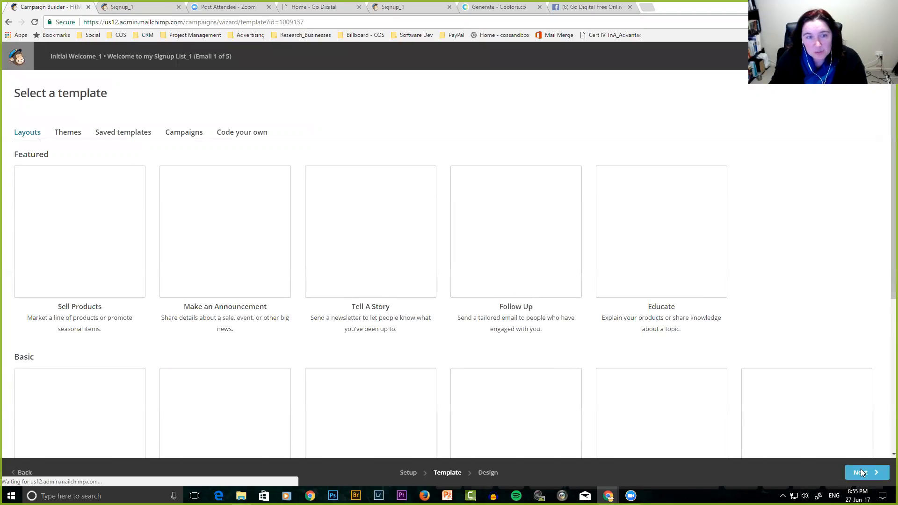
scroll(445, 349, "down", 6)
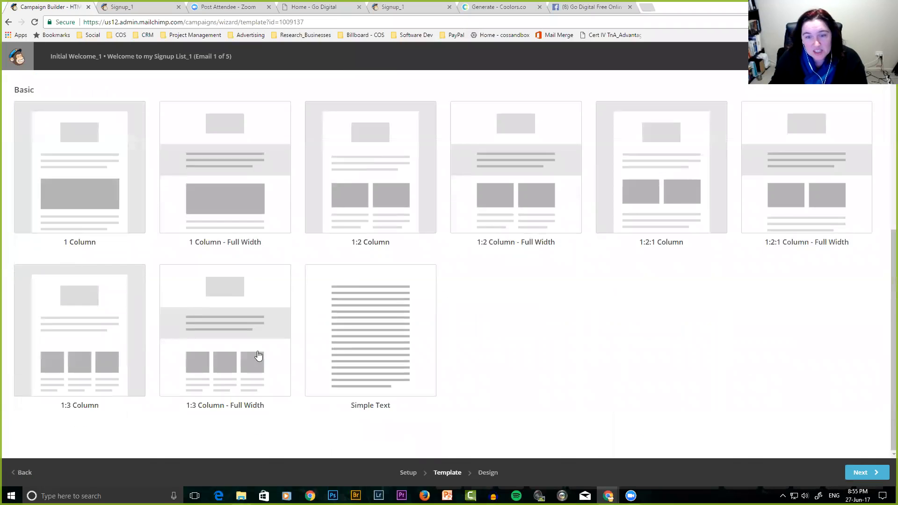
left_click(369, 328)
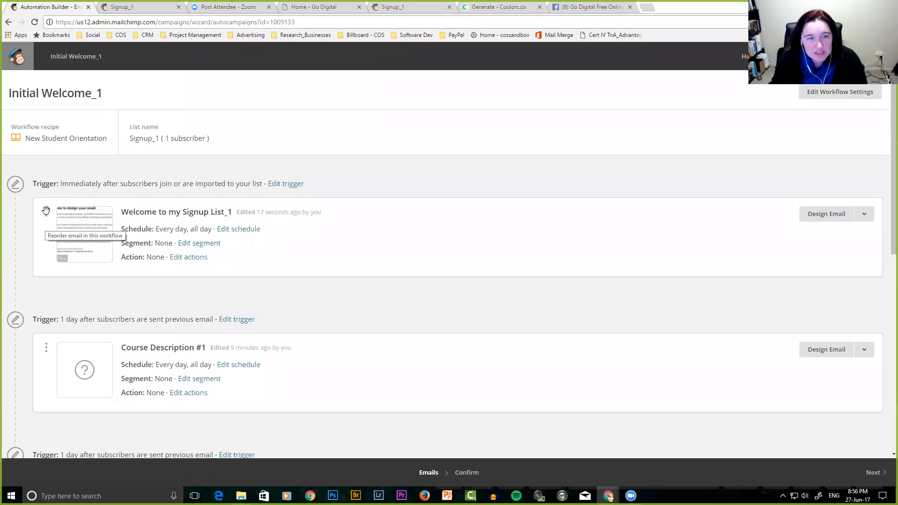
Reorder the welcome email and open Course Description #1's trigger with its 1-day delay.
mouse_move(46, 212)
left_mouse_down()
mouse_move(40, 365)
mouse_move(41, 186)
mouse_move(43, 201)
left_mouse_up()
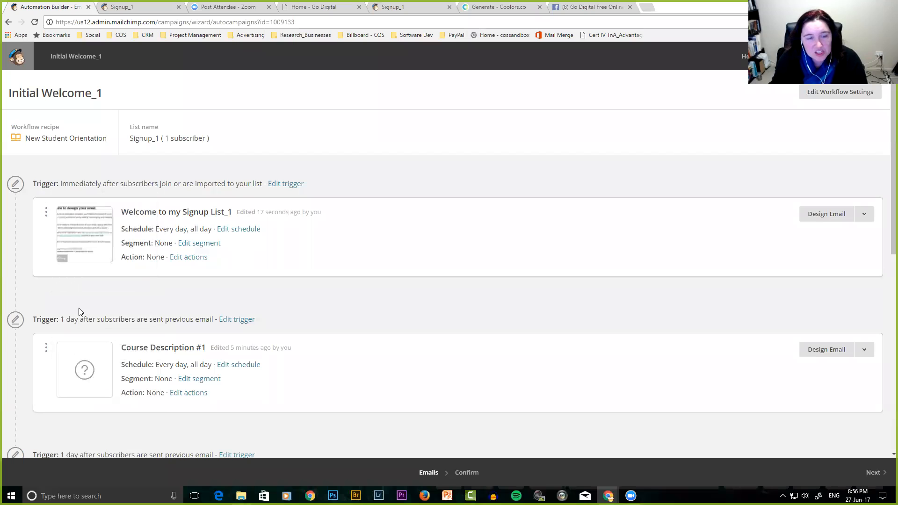
scroll(85, 338, "down", 5)
scroll(84, 338, "down", 4)
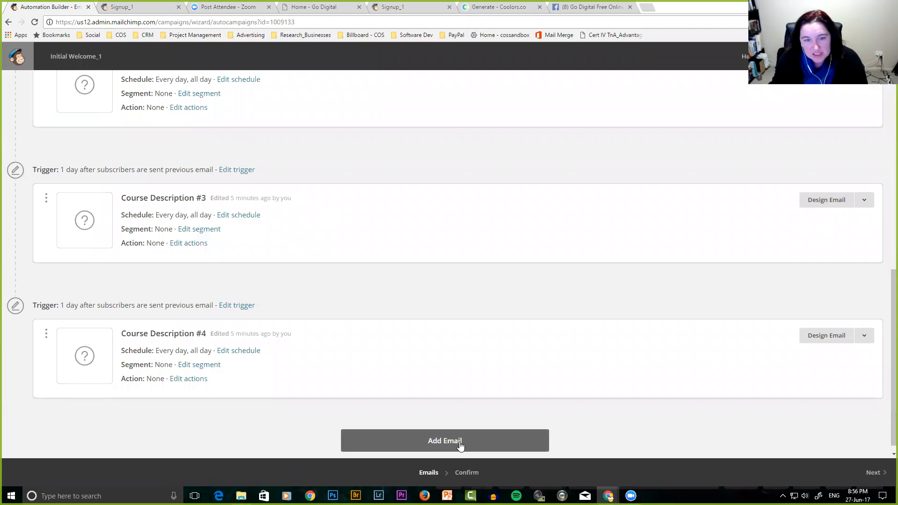
scroll(460, 446, "up", 10)
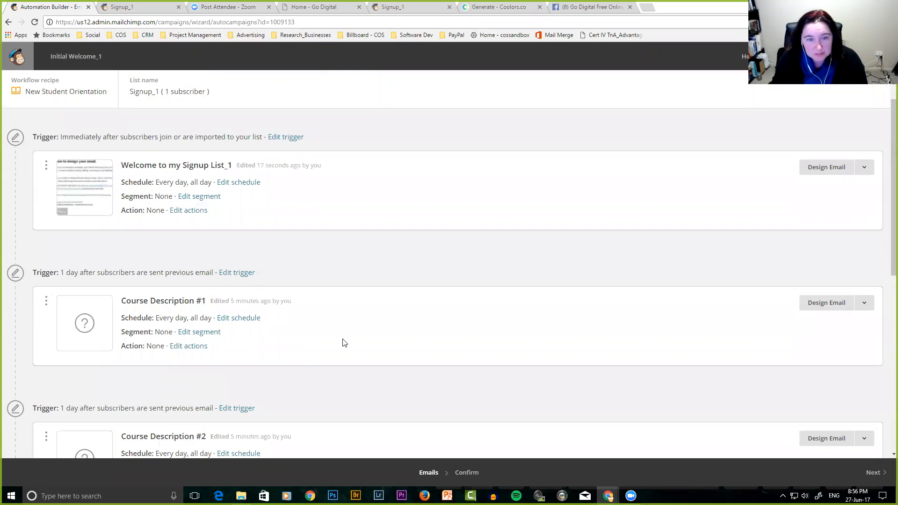
scroll(344, 343, "down", 2)
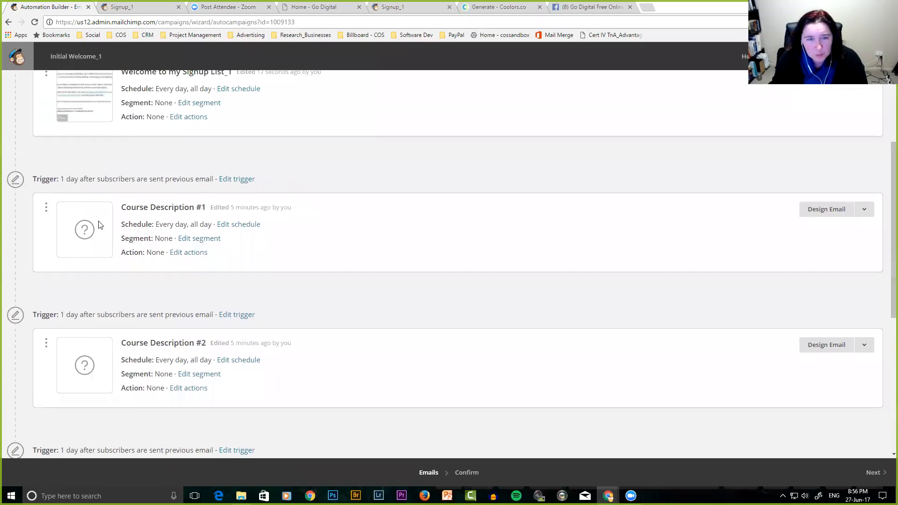
left_click(237, 180)
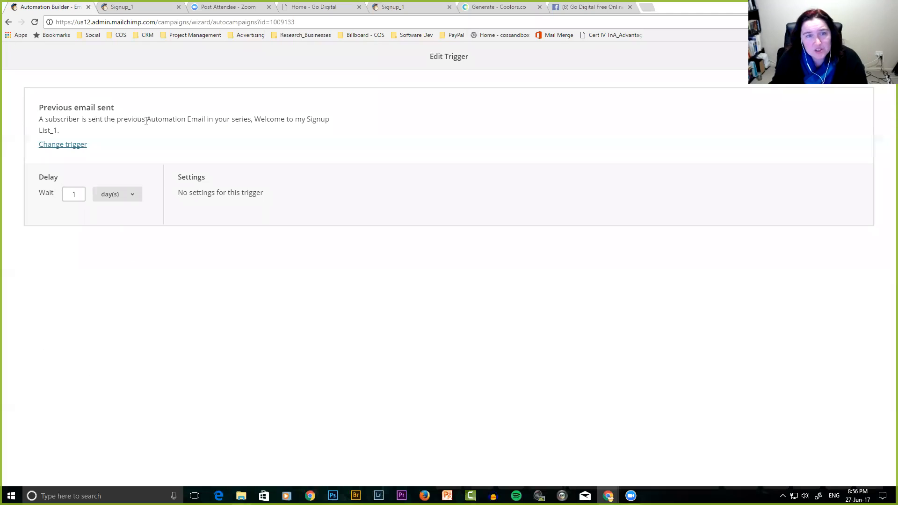
Browse the Workflow activity, E-commerce, Campaign activity, List management and Integrations triggers, then close without changes.
left_click(71, 145)
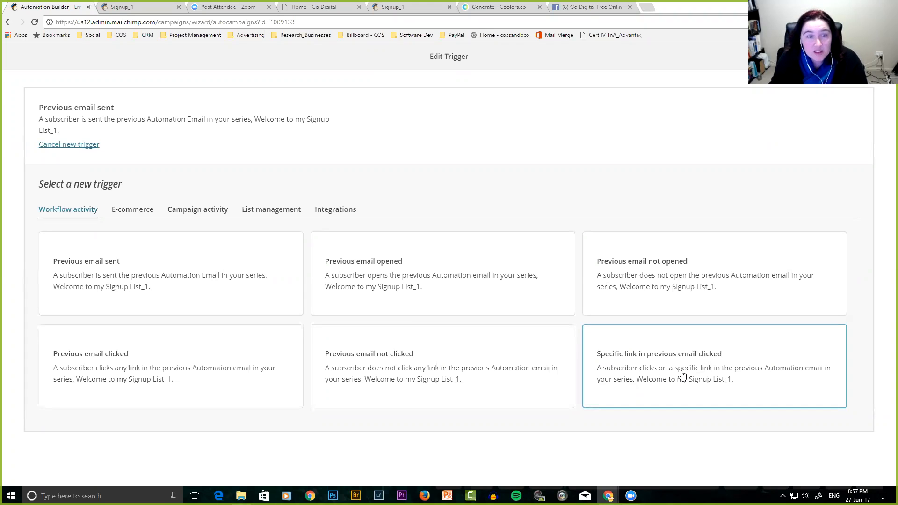
left_click(131, 212)
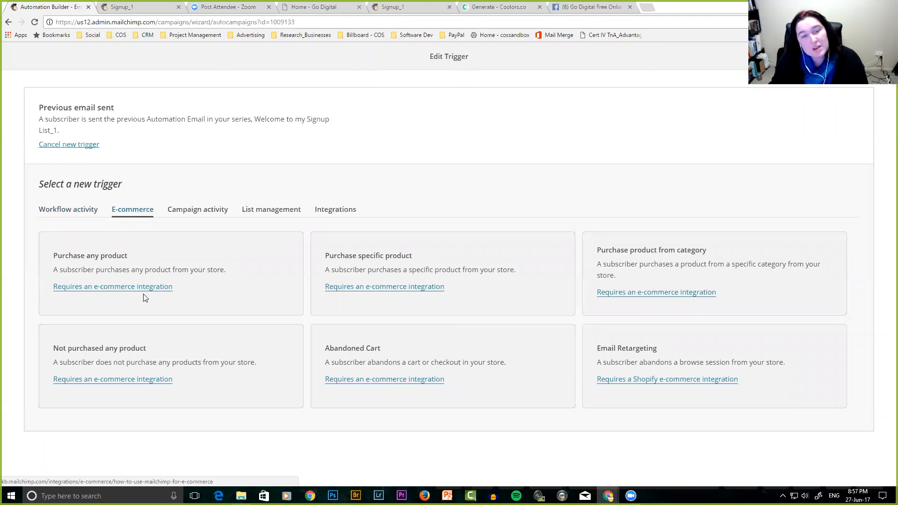
left_click(197, 215)
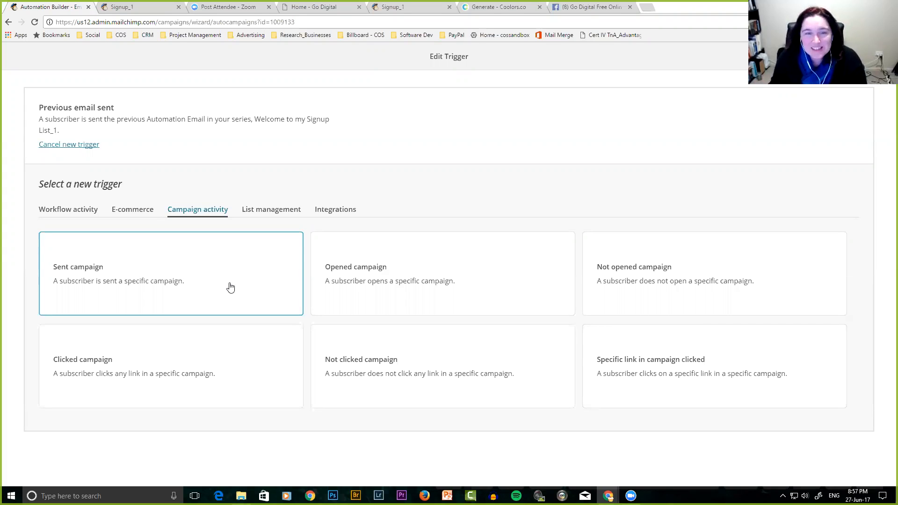
left_click(269, 209)
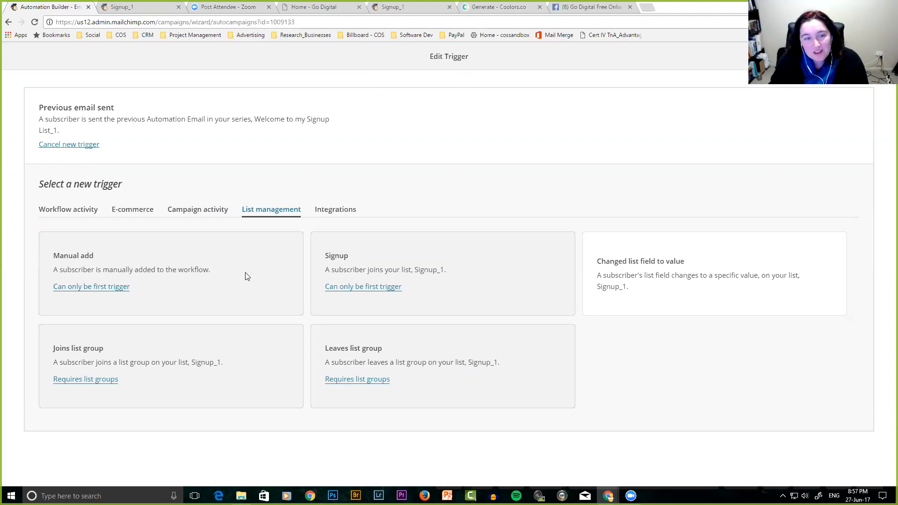
left_click(336, 212)
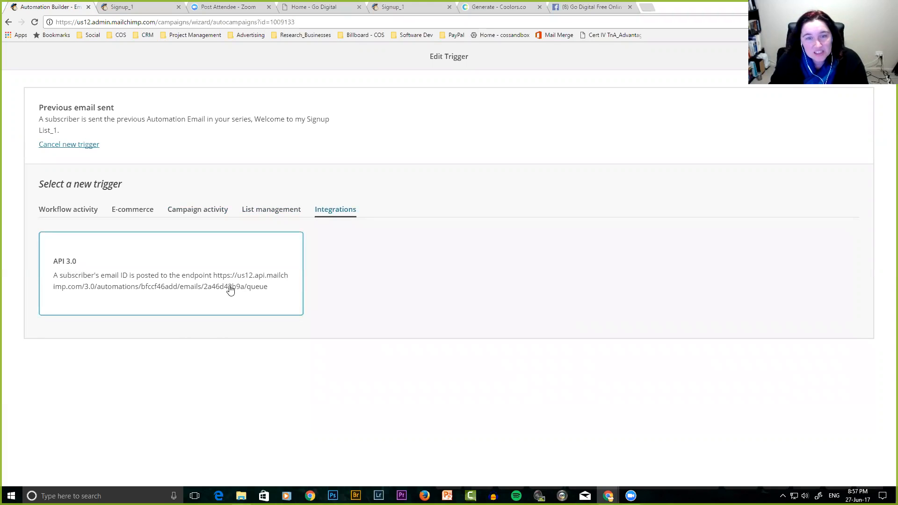
left_click(279, 214)
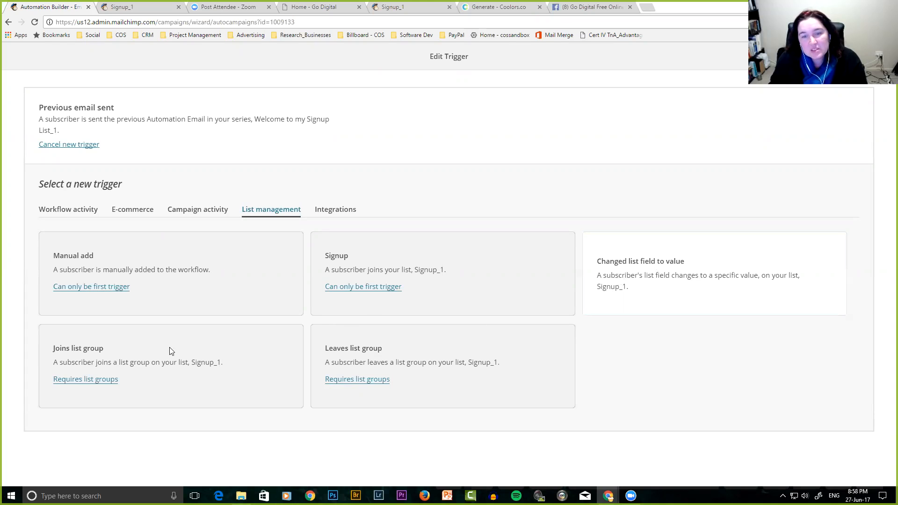
left_click(67, 211)
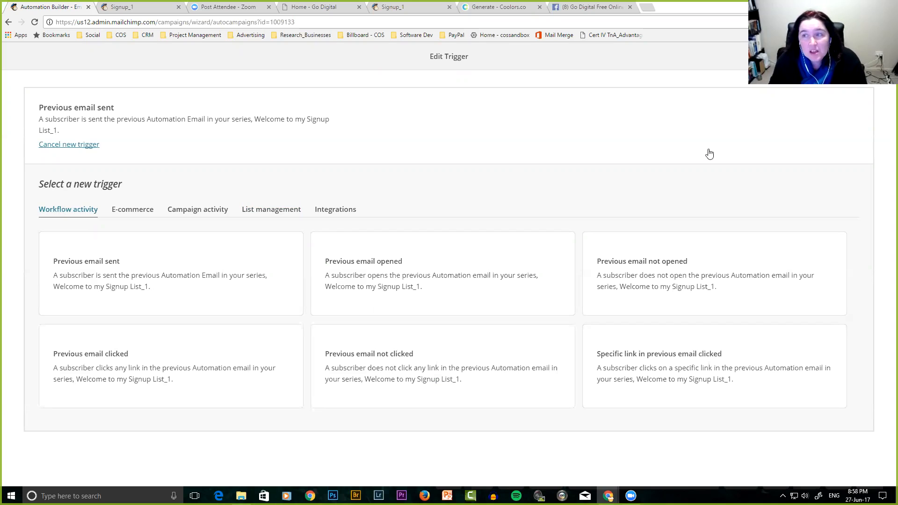
left_click(879, 57)
scroll(105, 283, "down", 3)
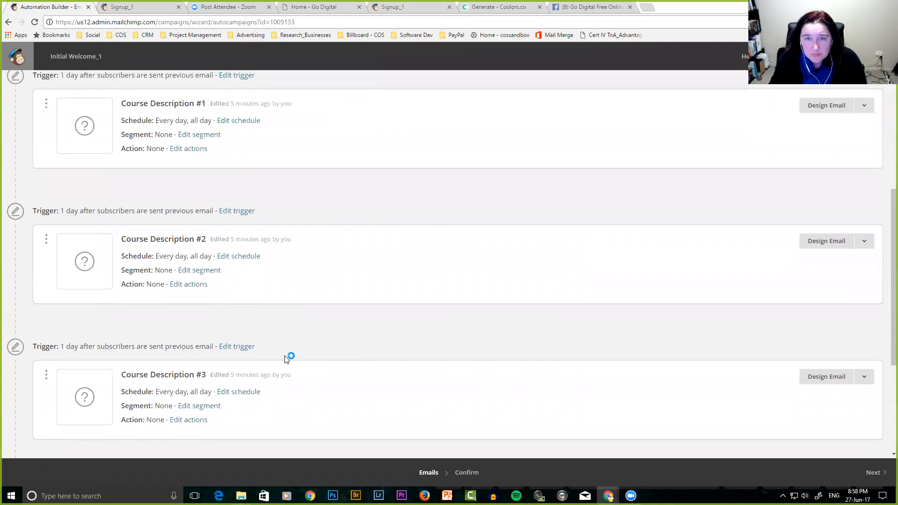
Switch to the 'Home - Go Digital' website tab.
scroll(286, 360, "up", 5)
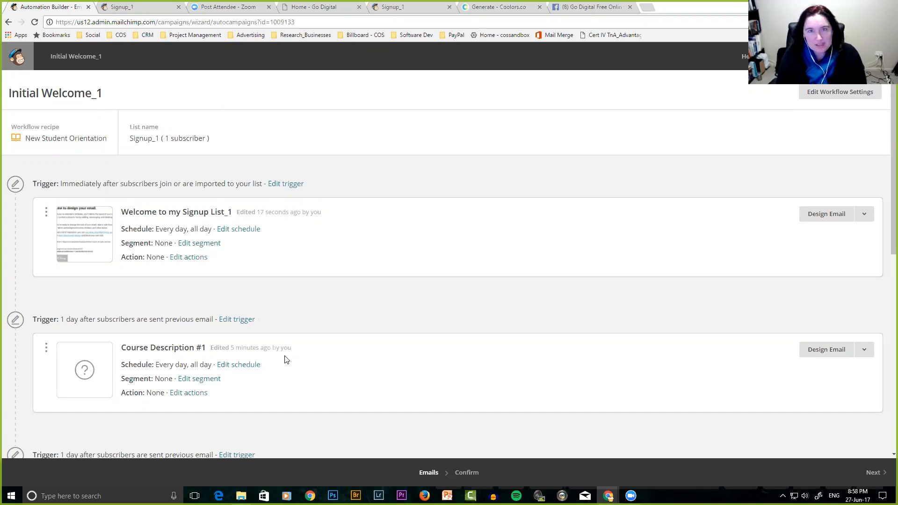
left_click(303, 7)
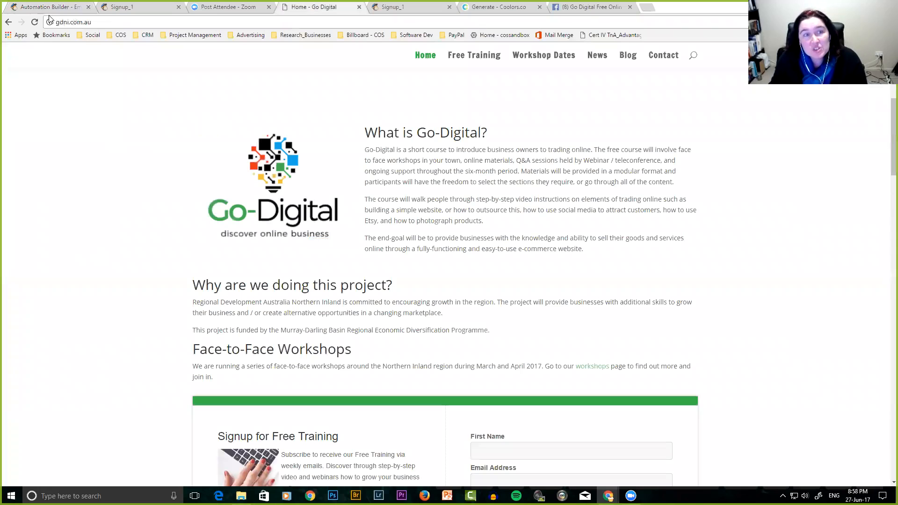
View the Go Digital Contact, Free Training and Workshop Dates pages.
left_click(663, 55)
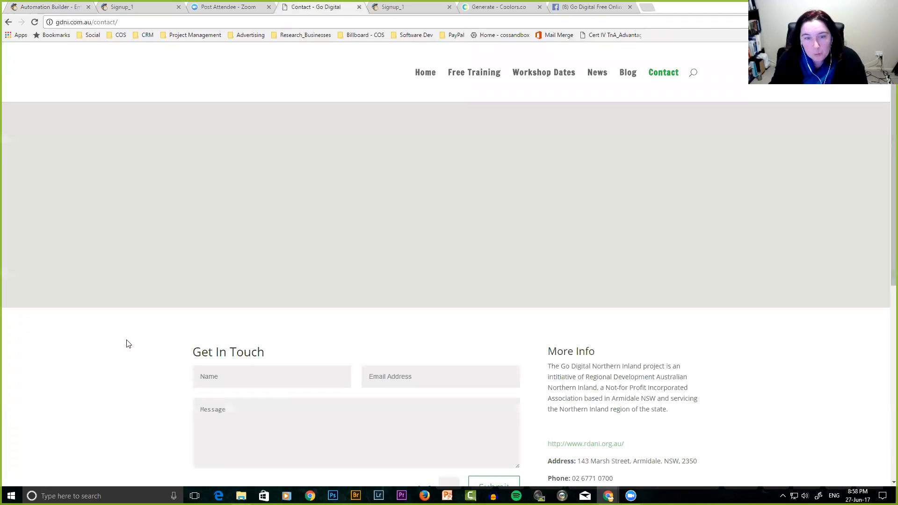
scroll(136, 343, "down", 4)
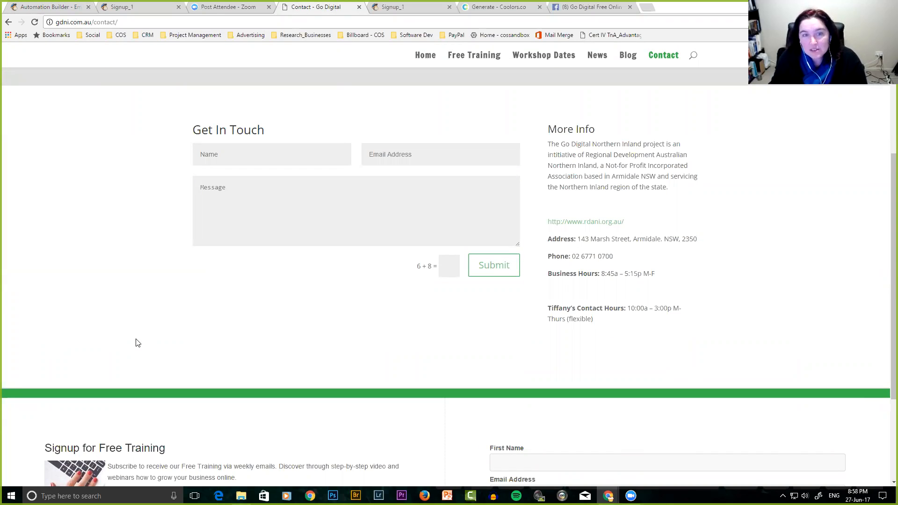
scroll(161, 324, "up", 5)
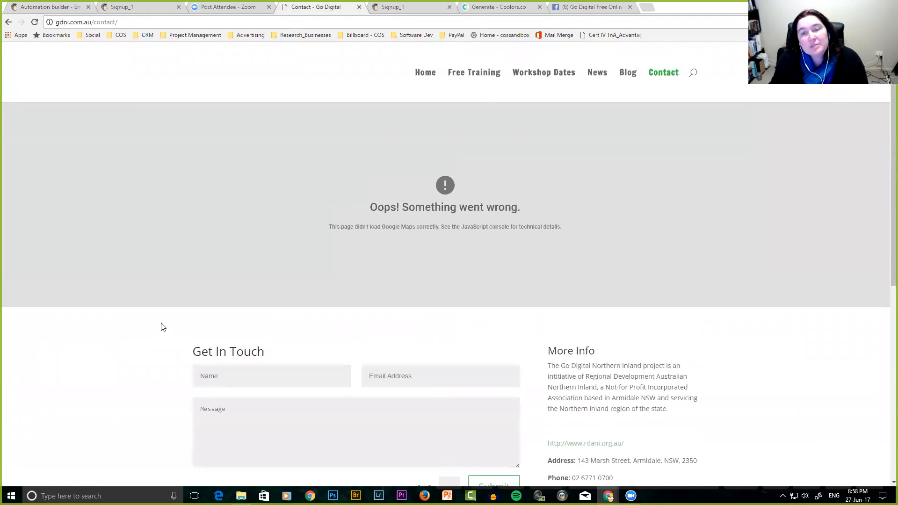
left_click(479, 80)
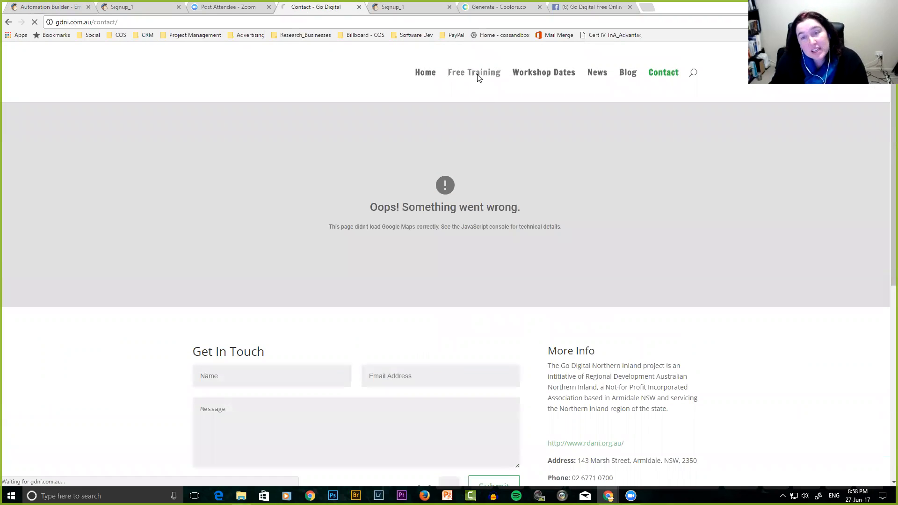
scroll(367, 260, "down", 1)
scroll(367, 259, "down", 13)
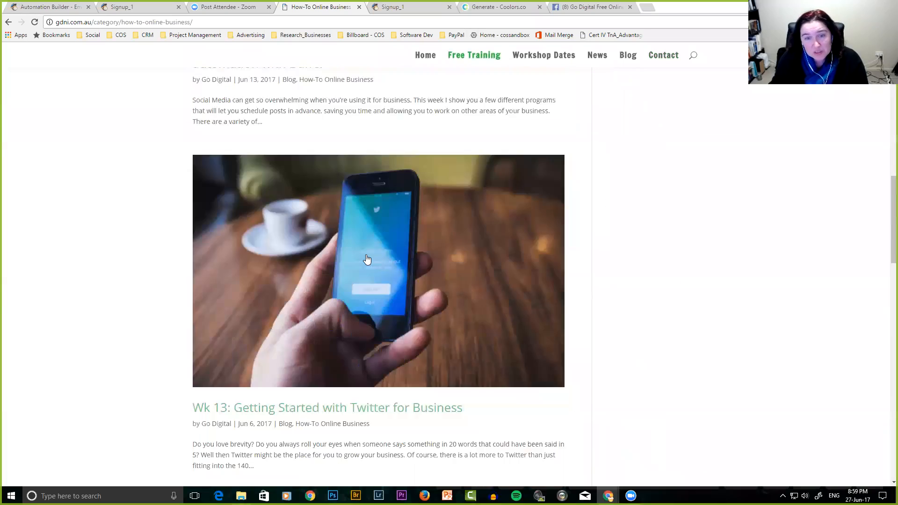
scroll(367, 260, "up", 14)
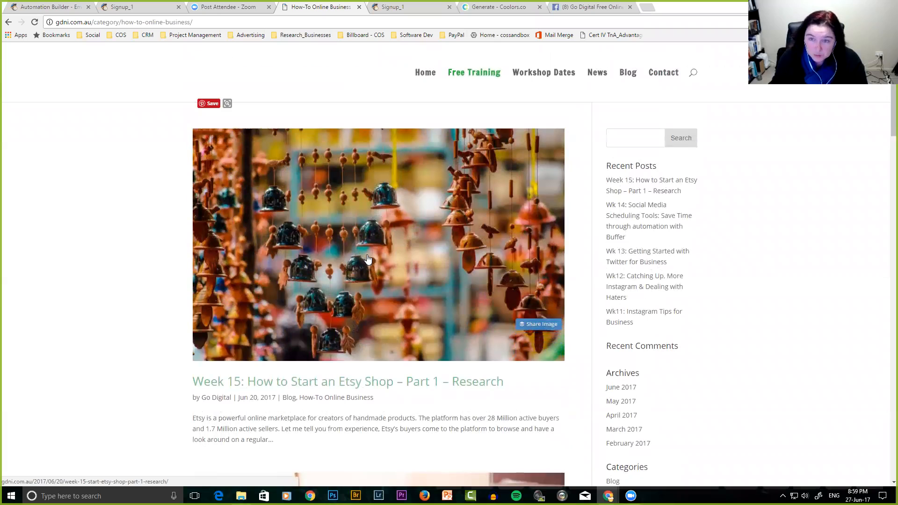
left_click(536, 76)
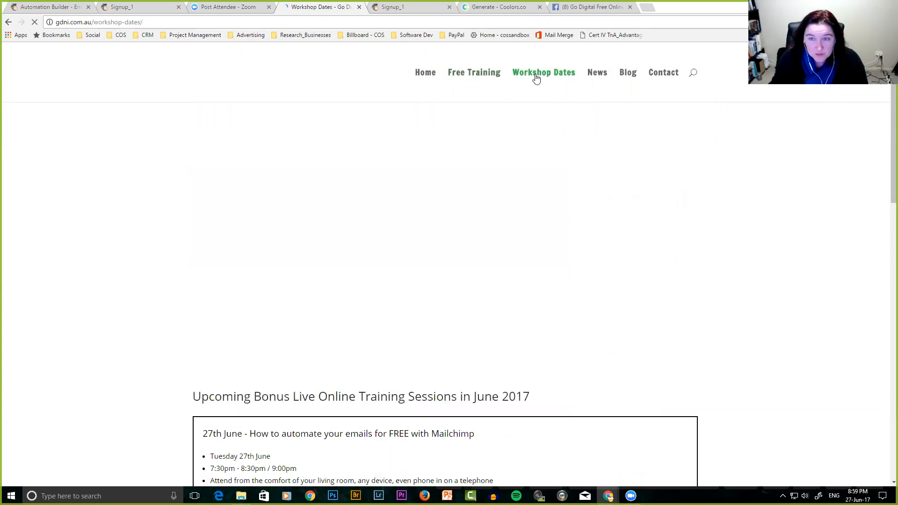
scroll(393, 234, "down", 13)
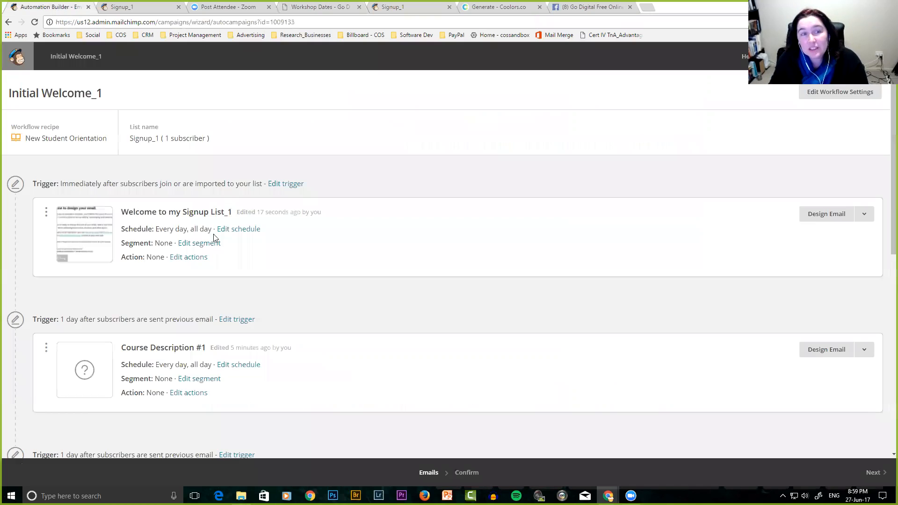
Go to the Go Digital Free Online Business Training Facebook group and select the address bar.
left_click(51, 7)
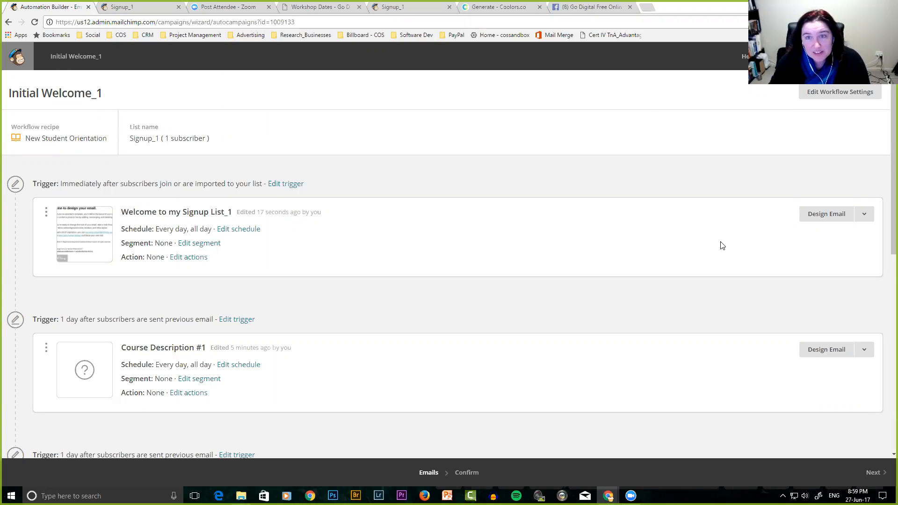
key("ctrl+shift+Tab")
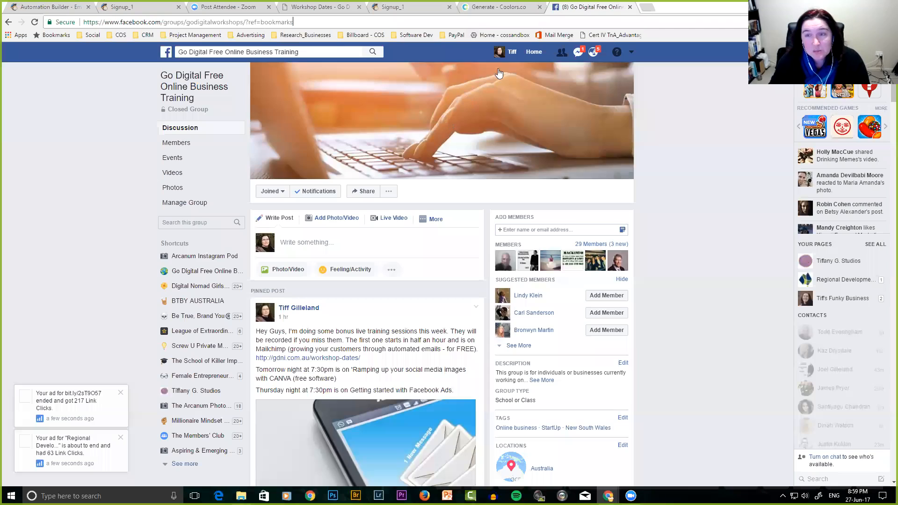
left_click(241, 22)
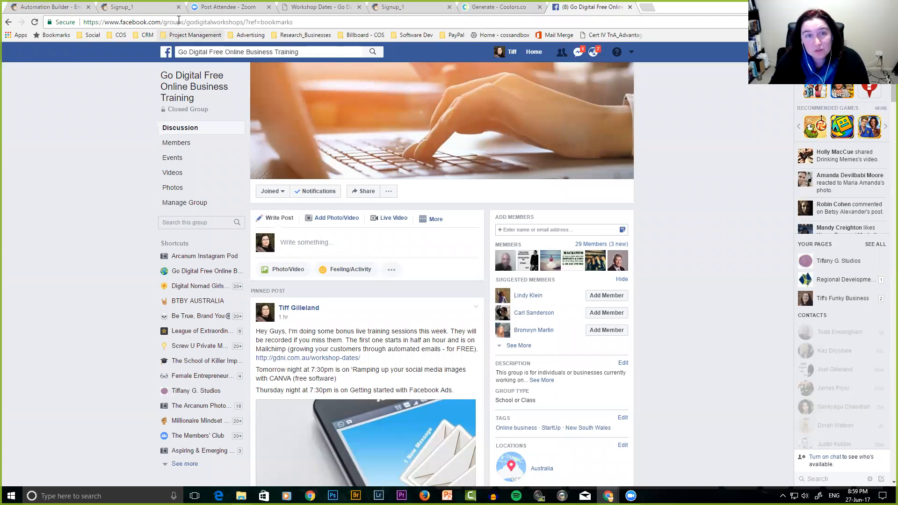